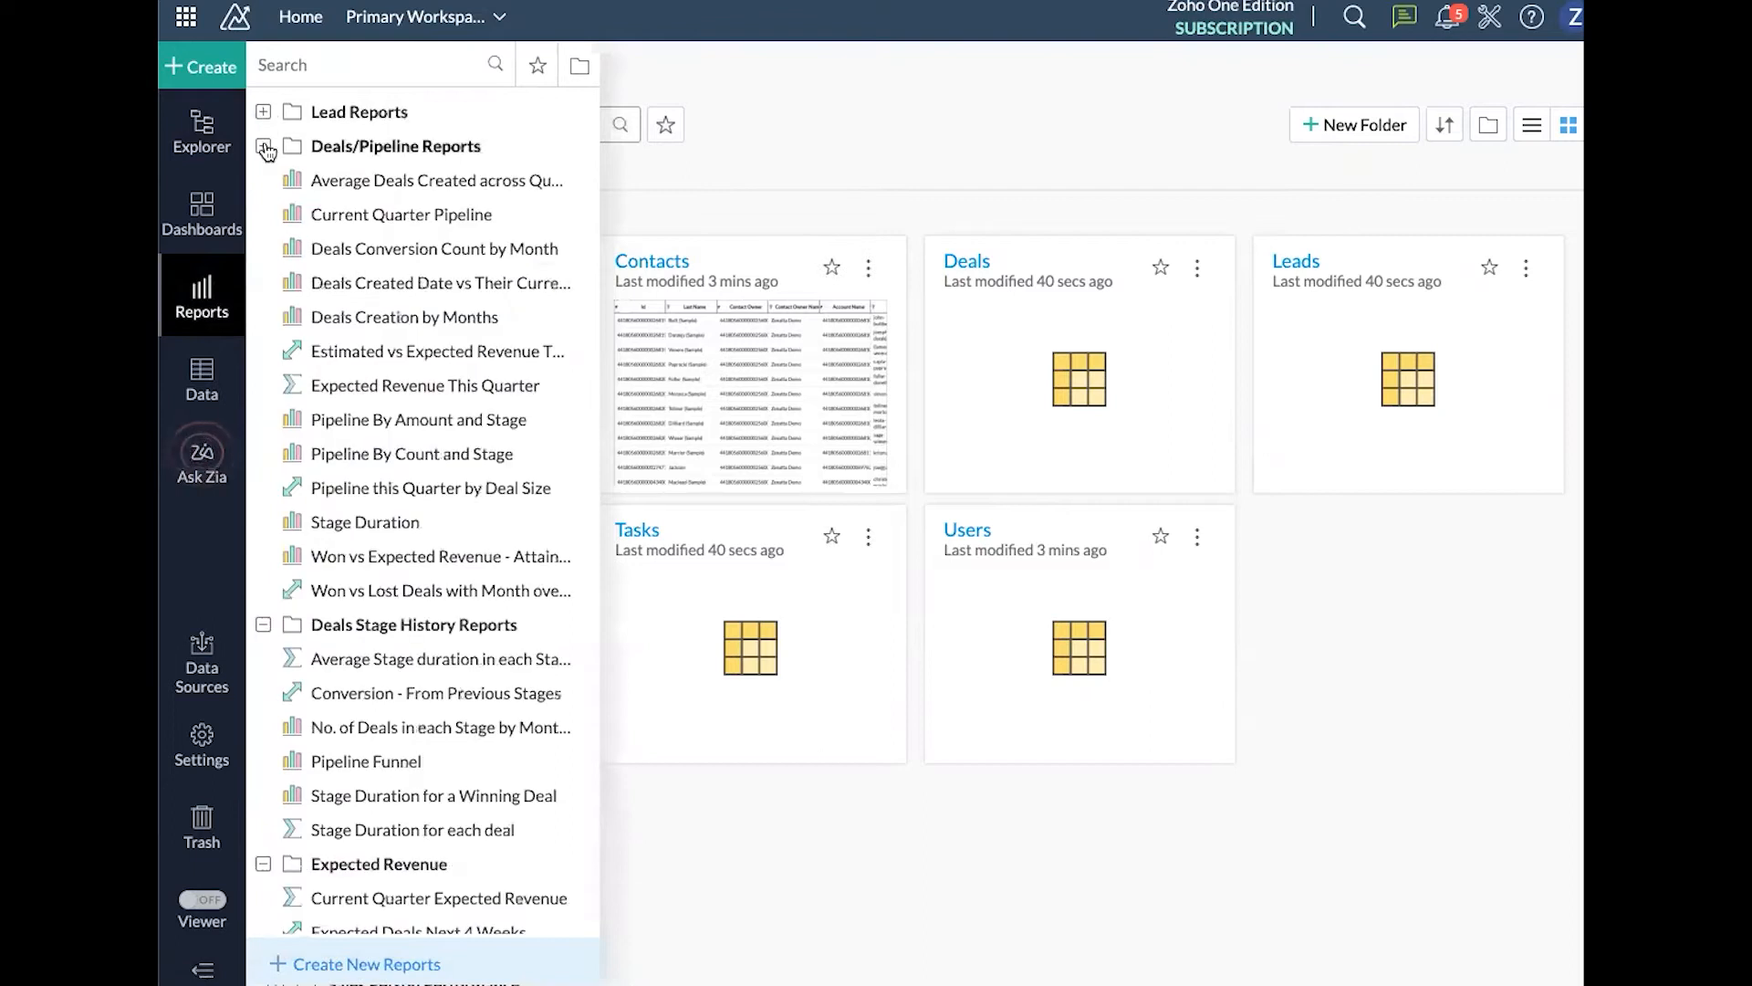
Collapse the expanded report folders through Sales Reports and look into the Deals/Pipeline Reports folder
left_click(263, 179)
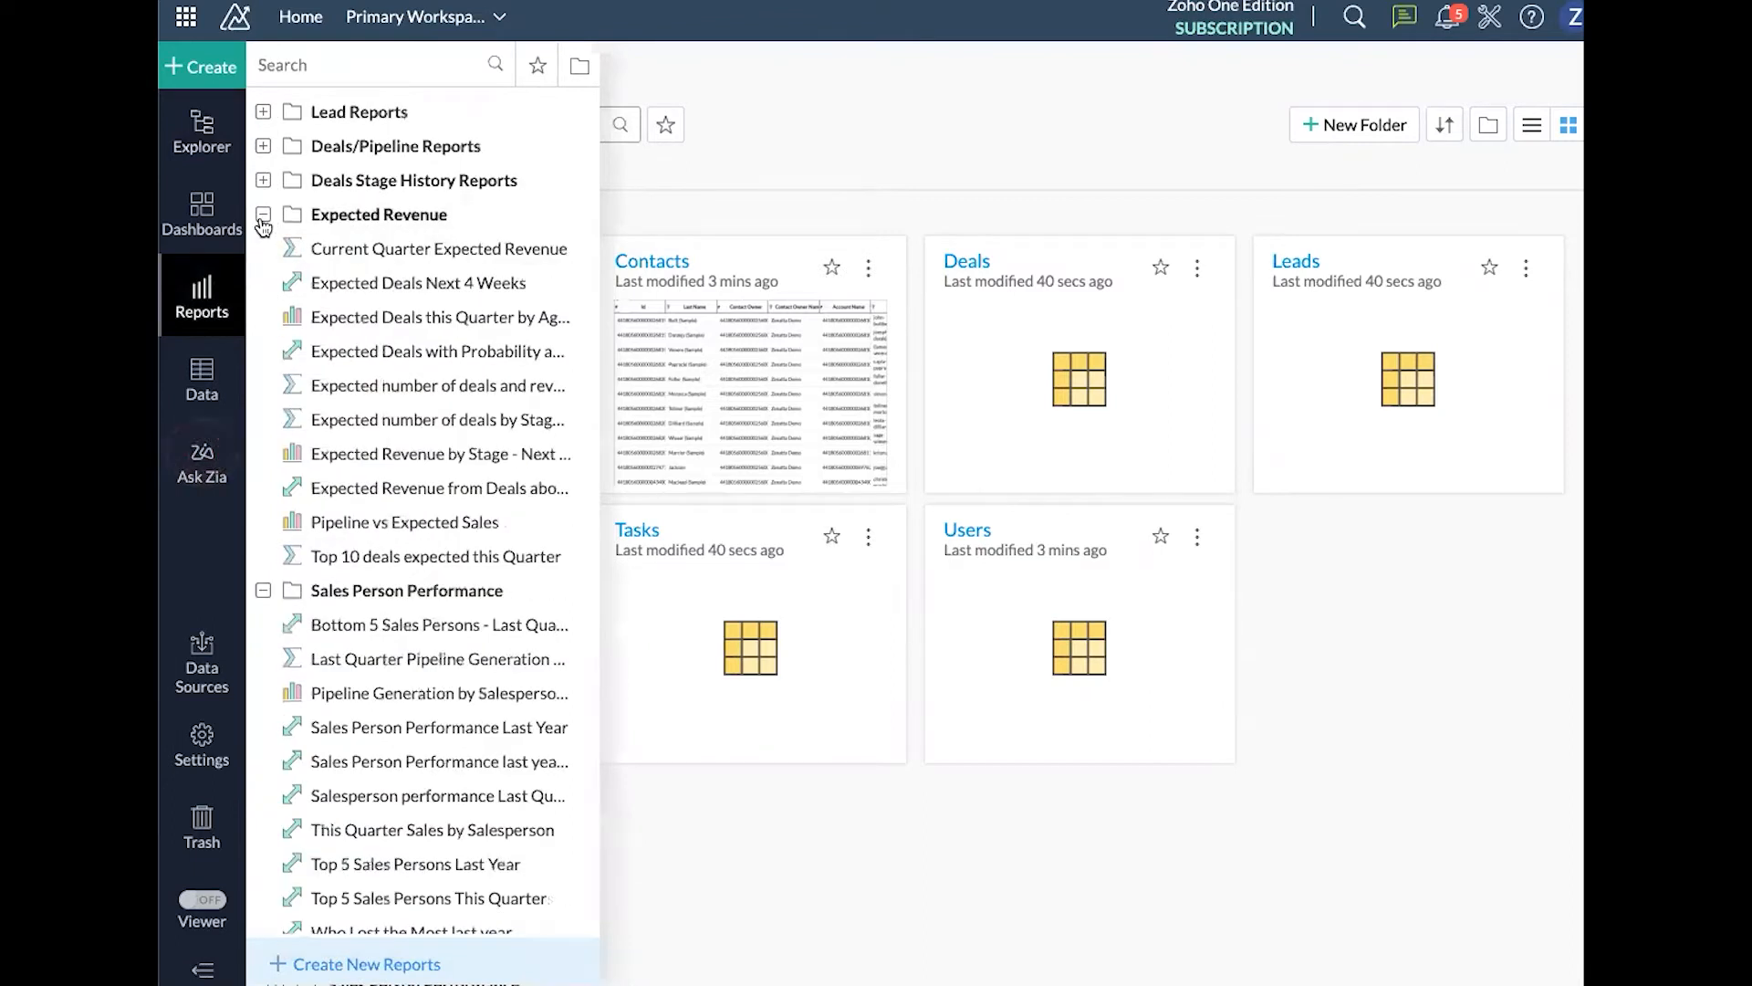
left_click(263, 215)
left_click(263, 248)
left_click(263, 283)
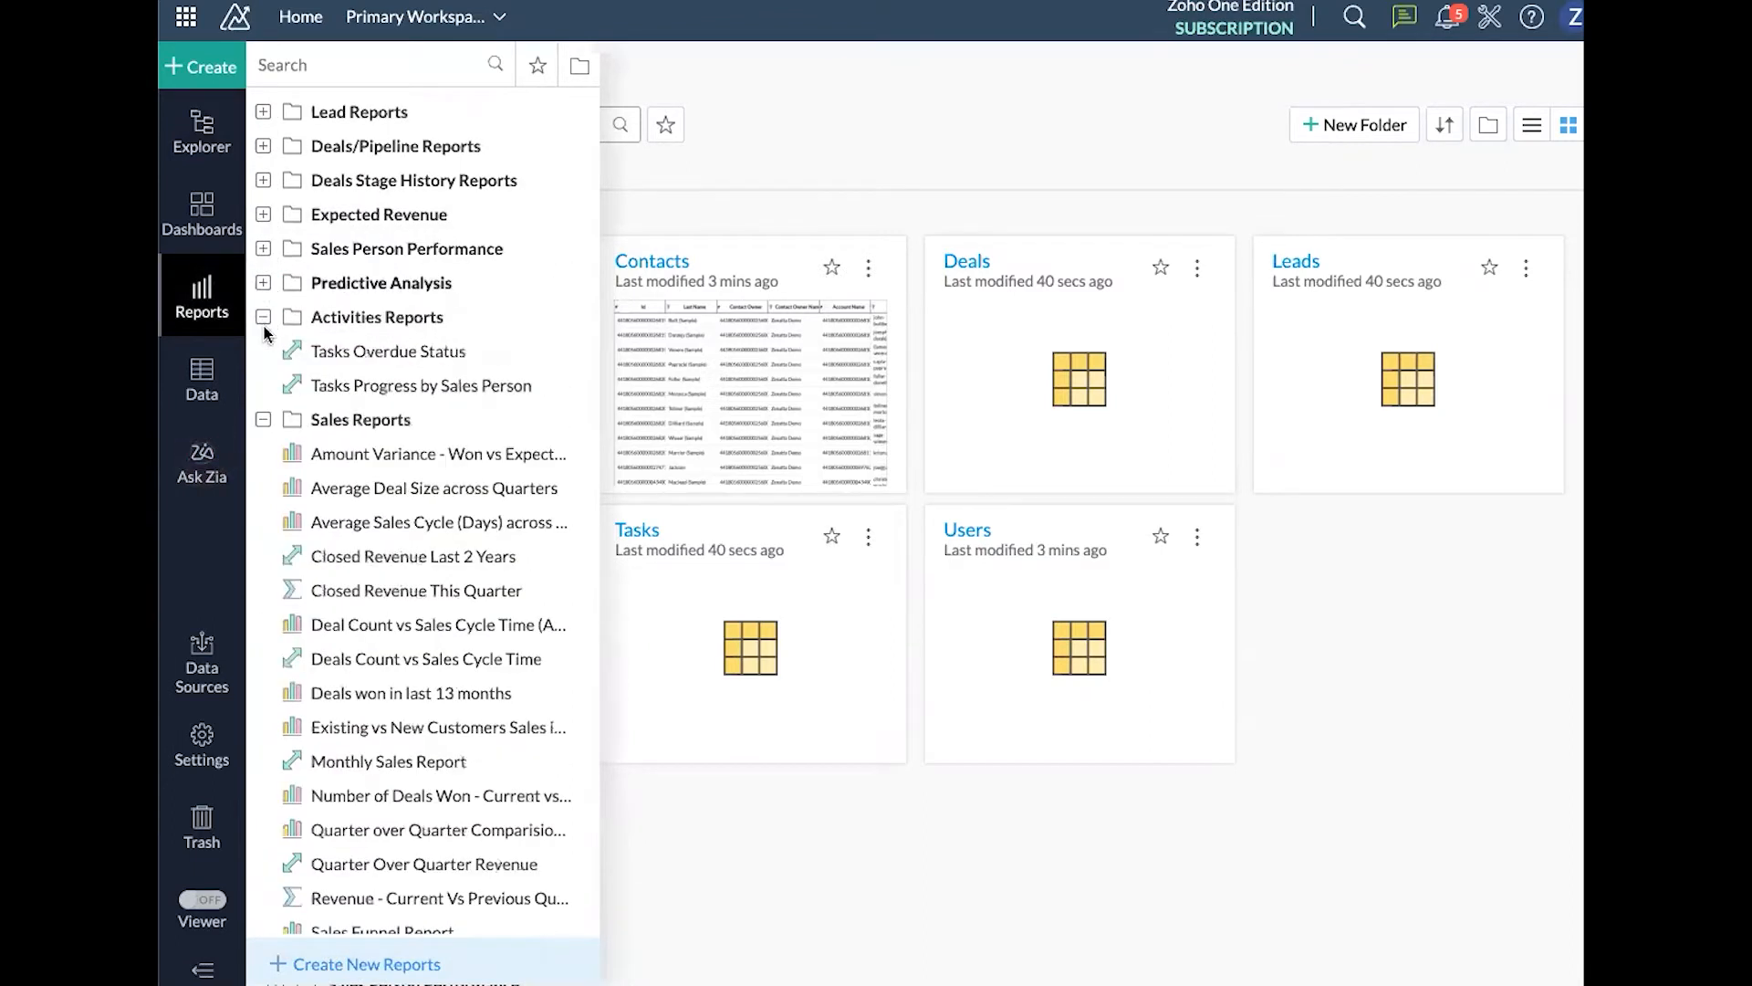
left_click(263, 317)
left_click(263, 351)
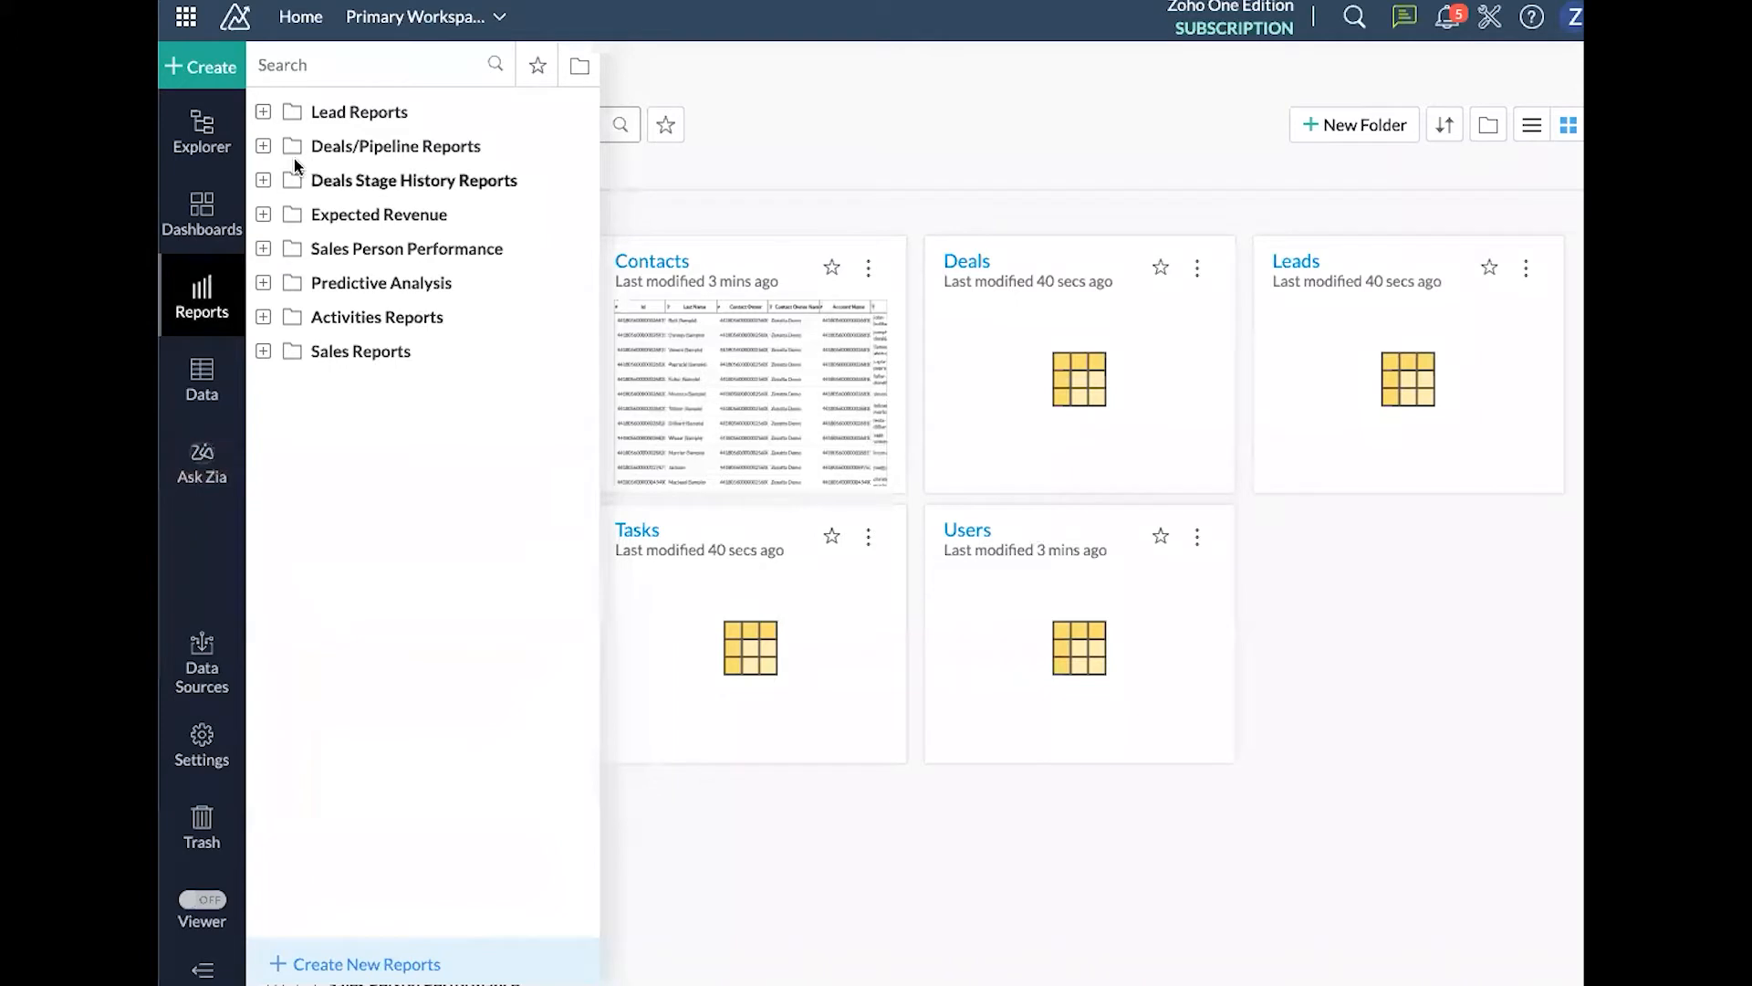
left_click(263, 146)
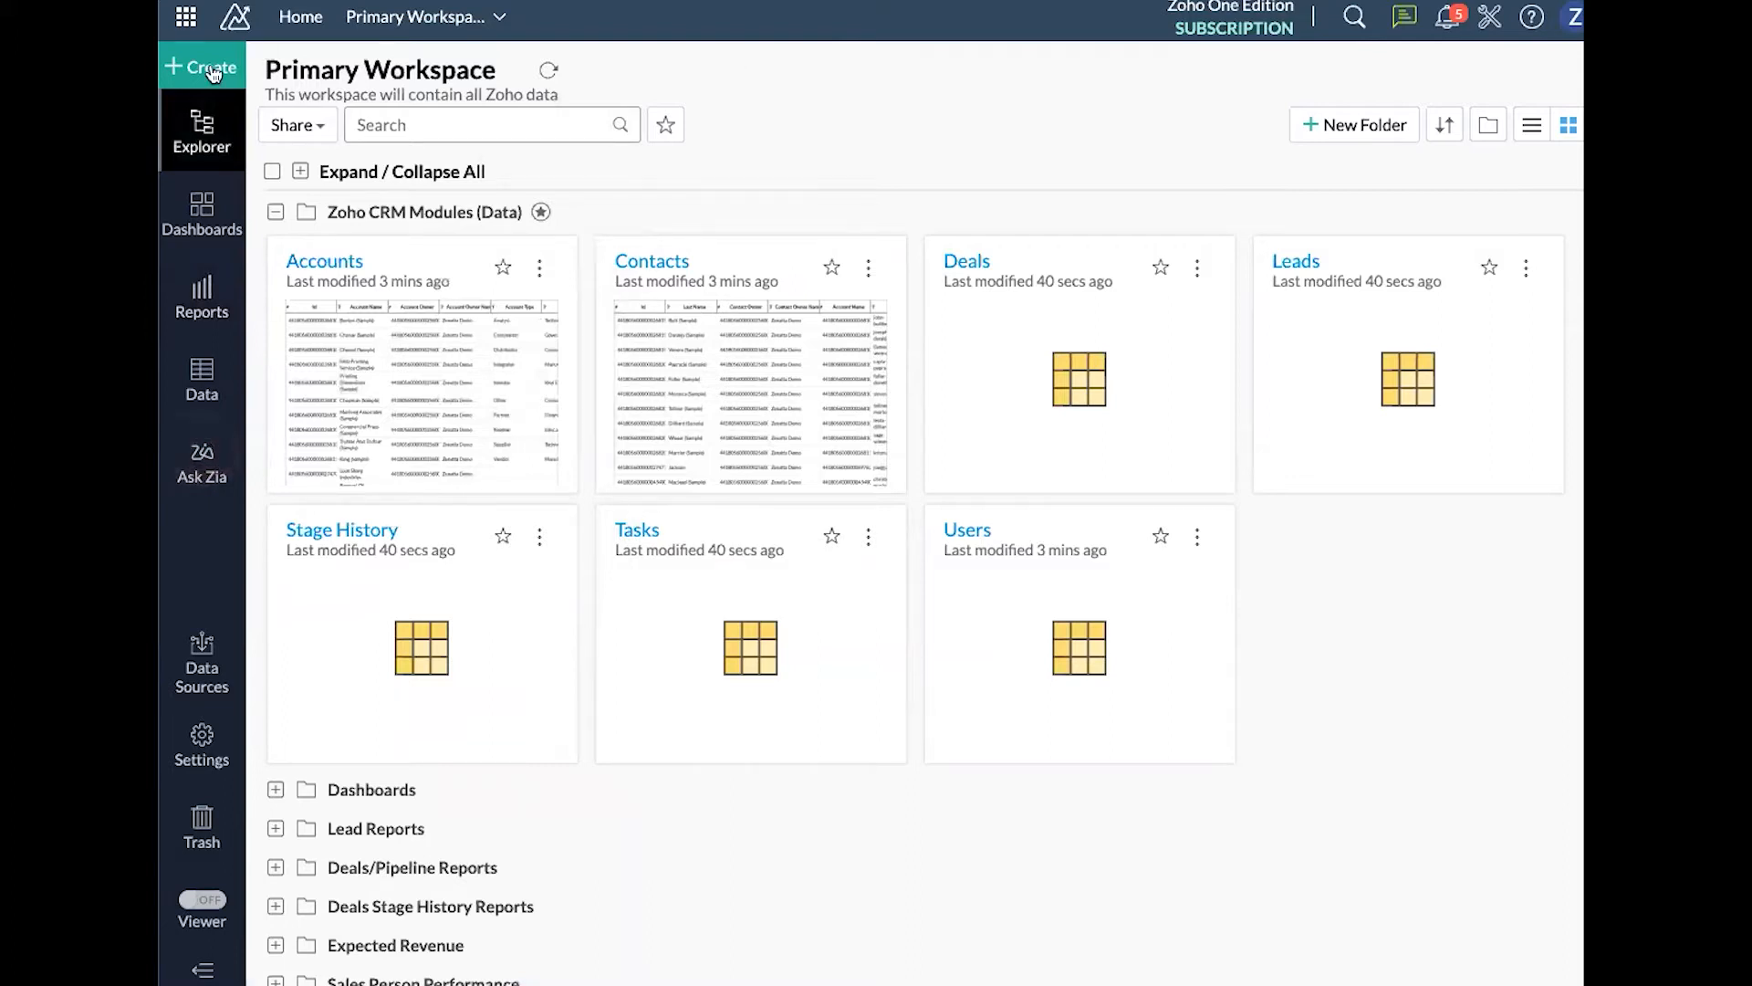
Create a new Pivot View report using Deals as the base table
left_click(212, 70)
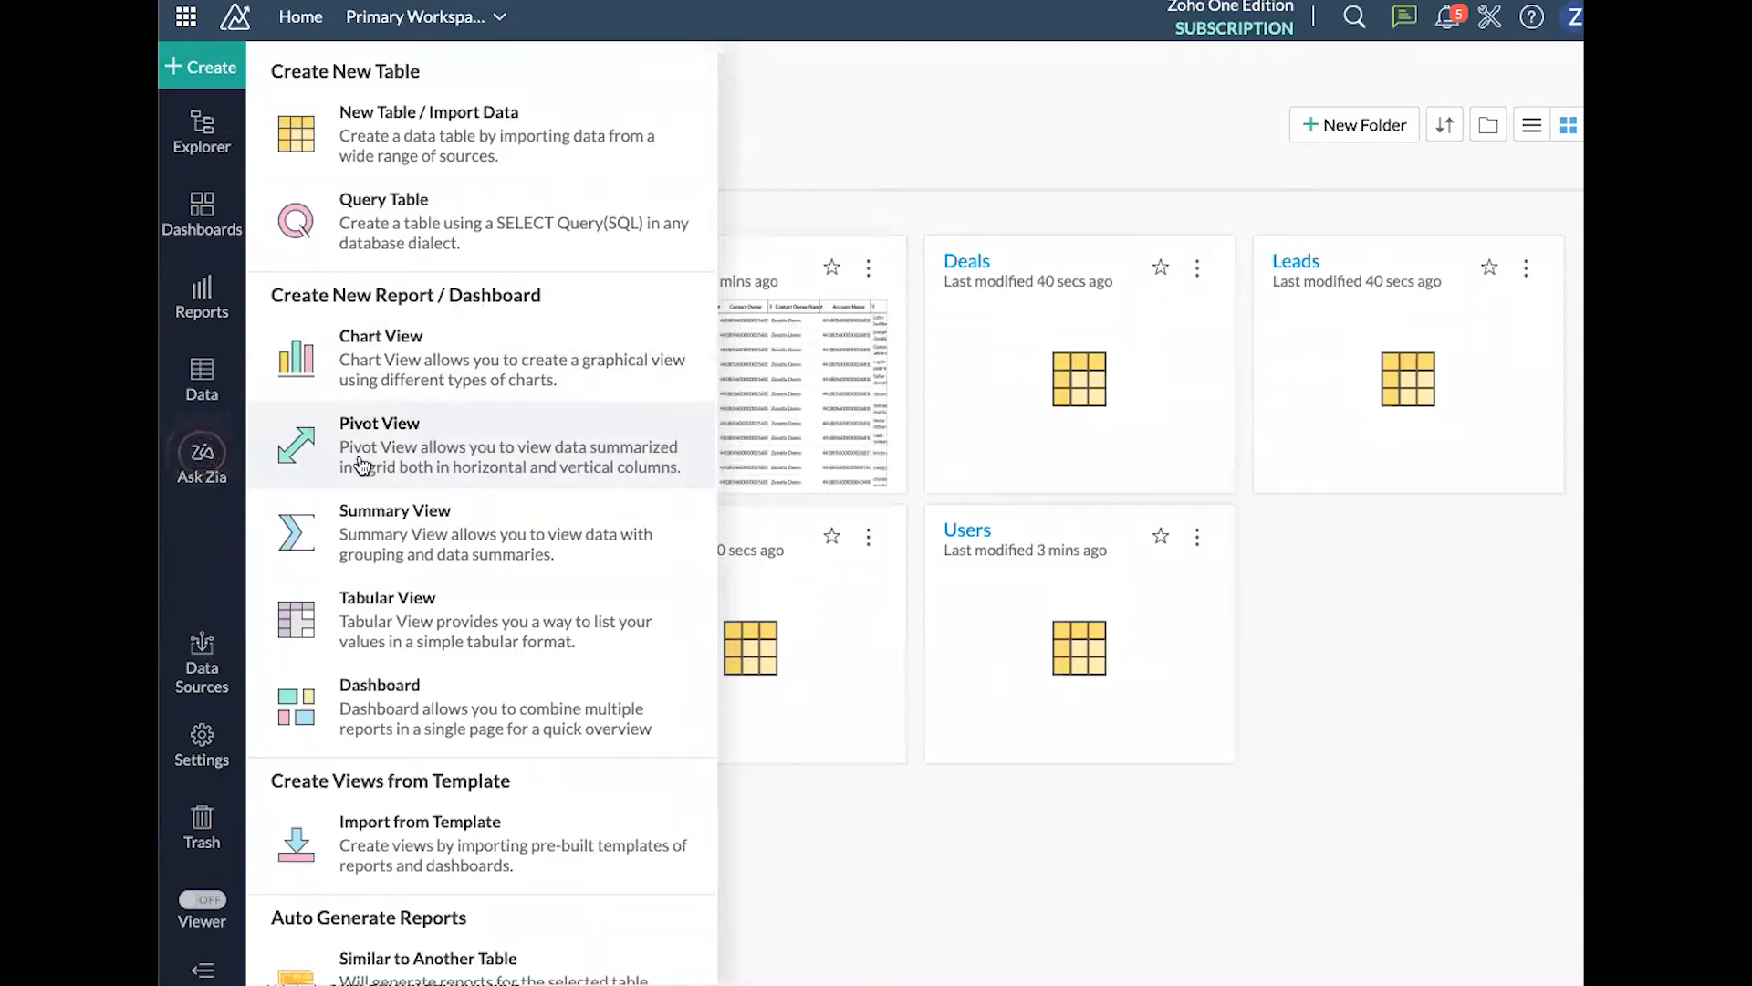
left_click(408, 456)
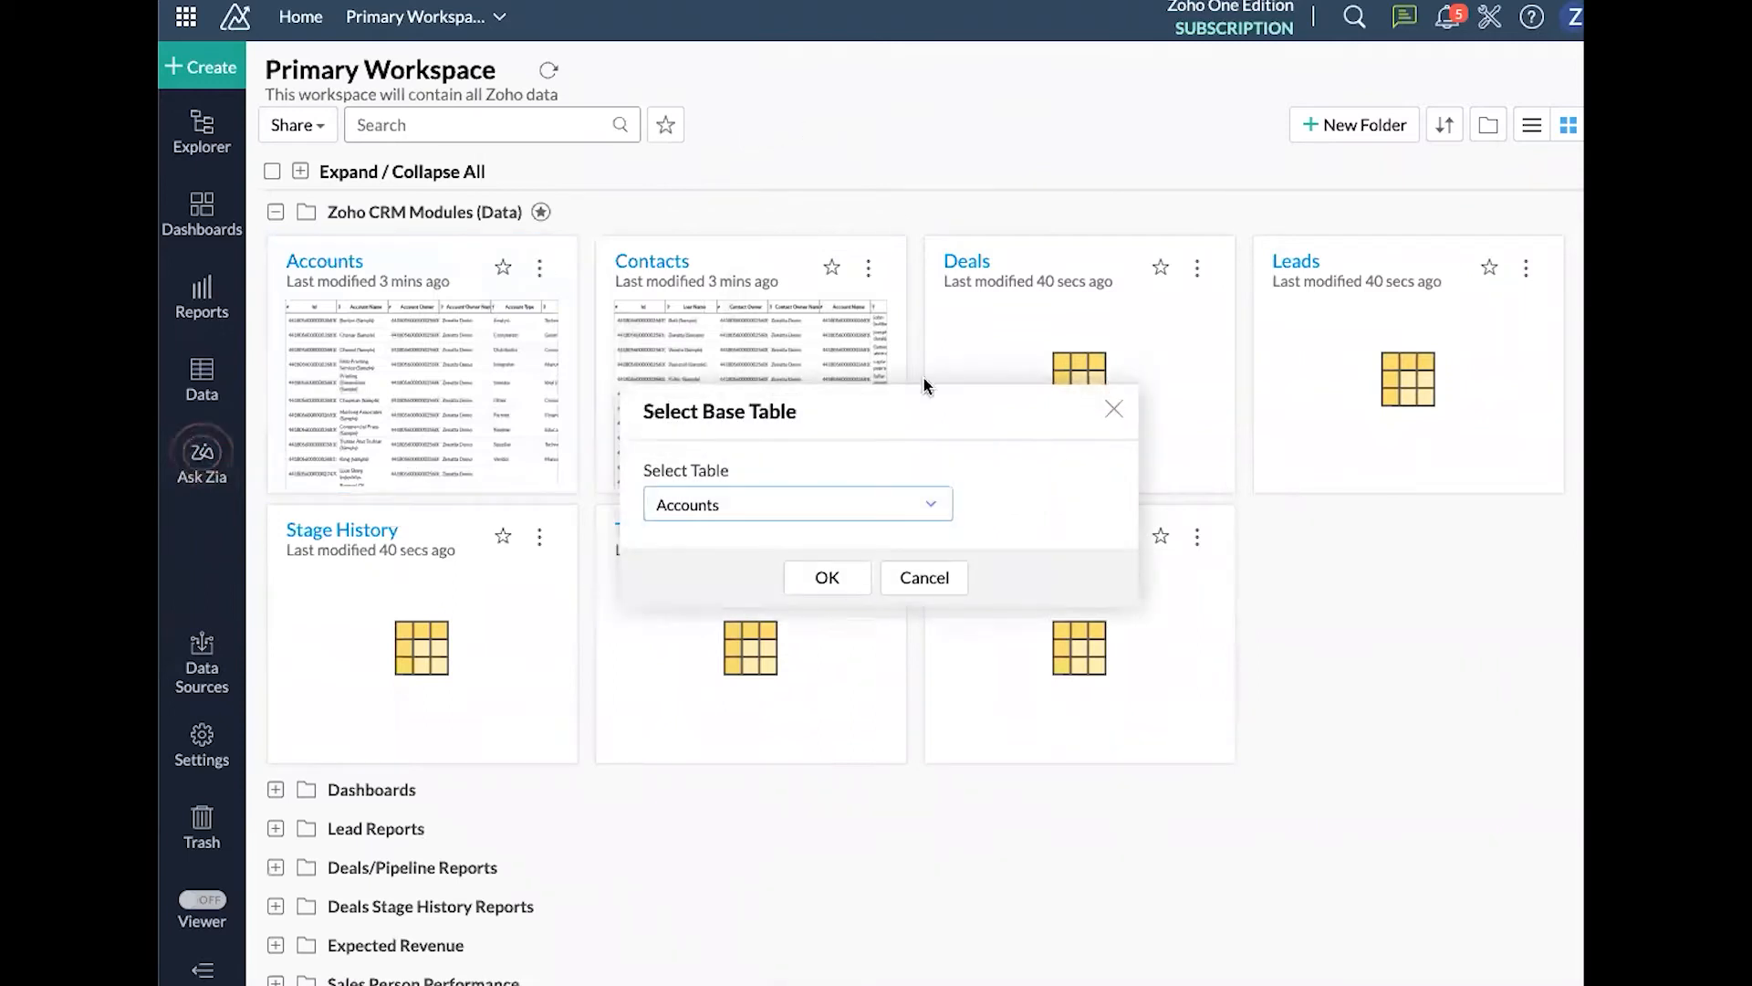
left_click(927, 507)
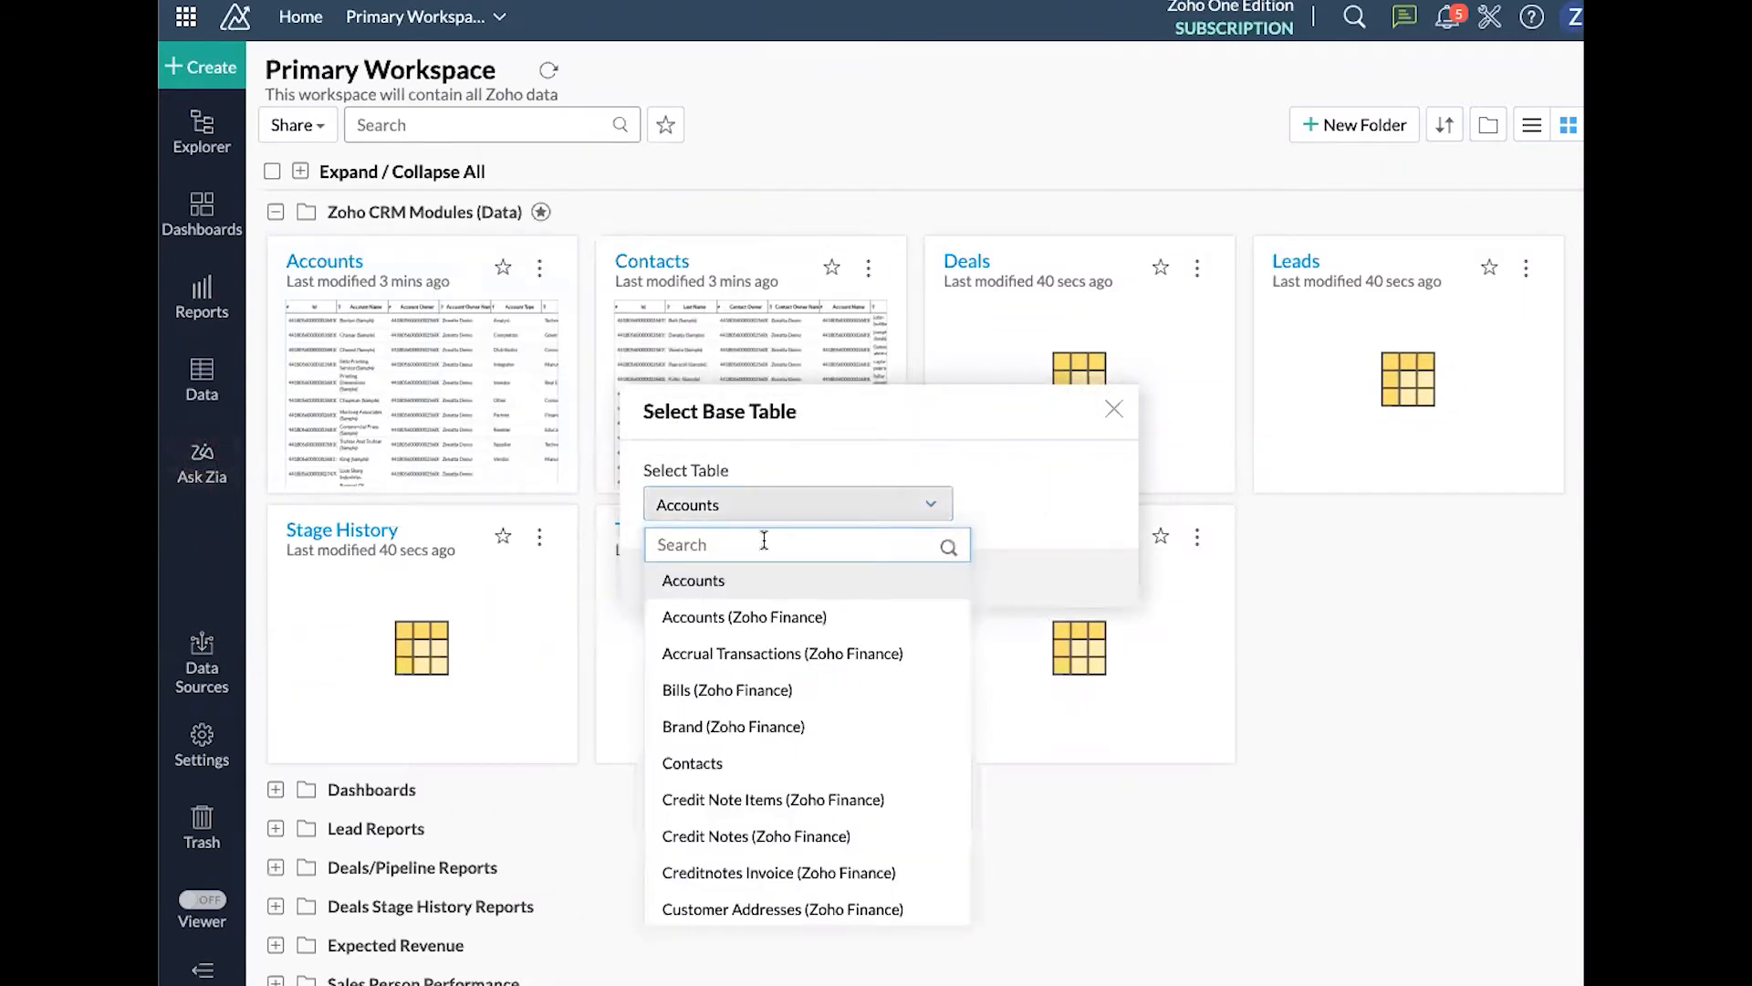
scroll(820, 543, "down", 5)
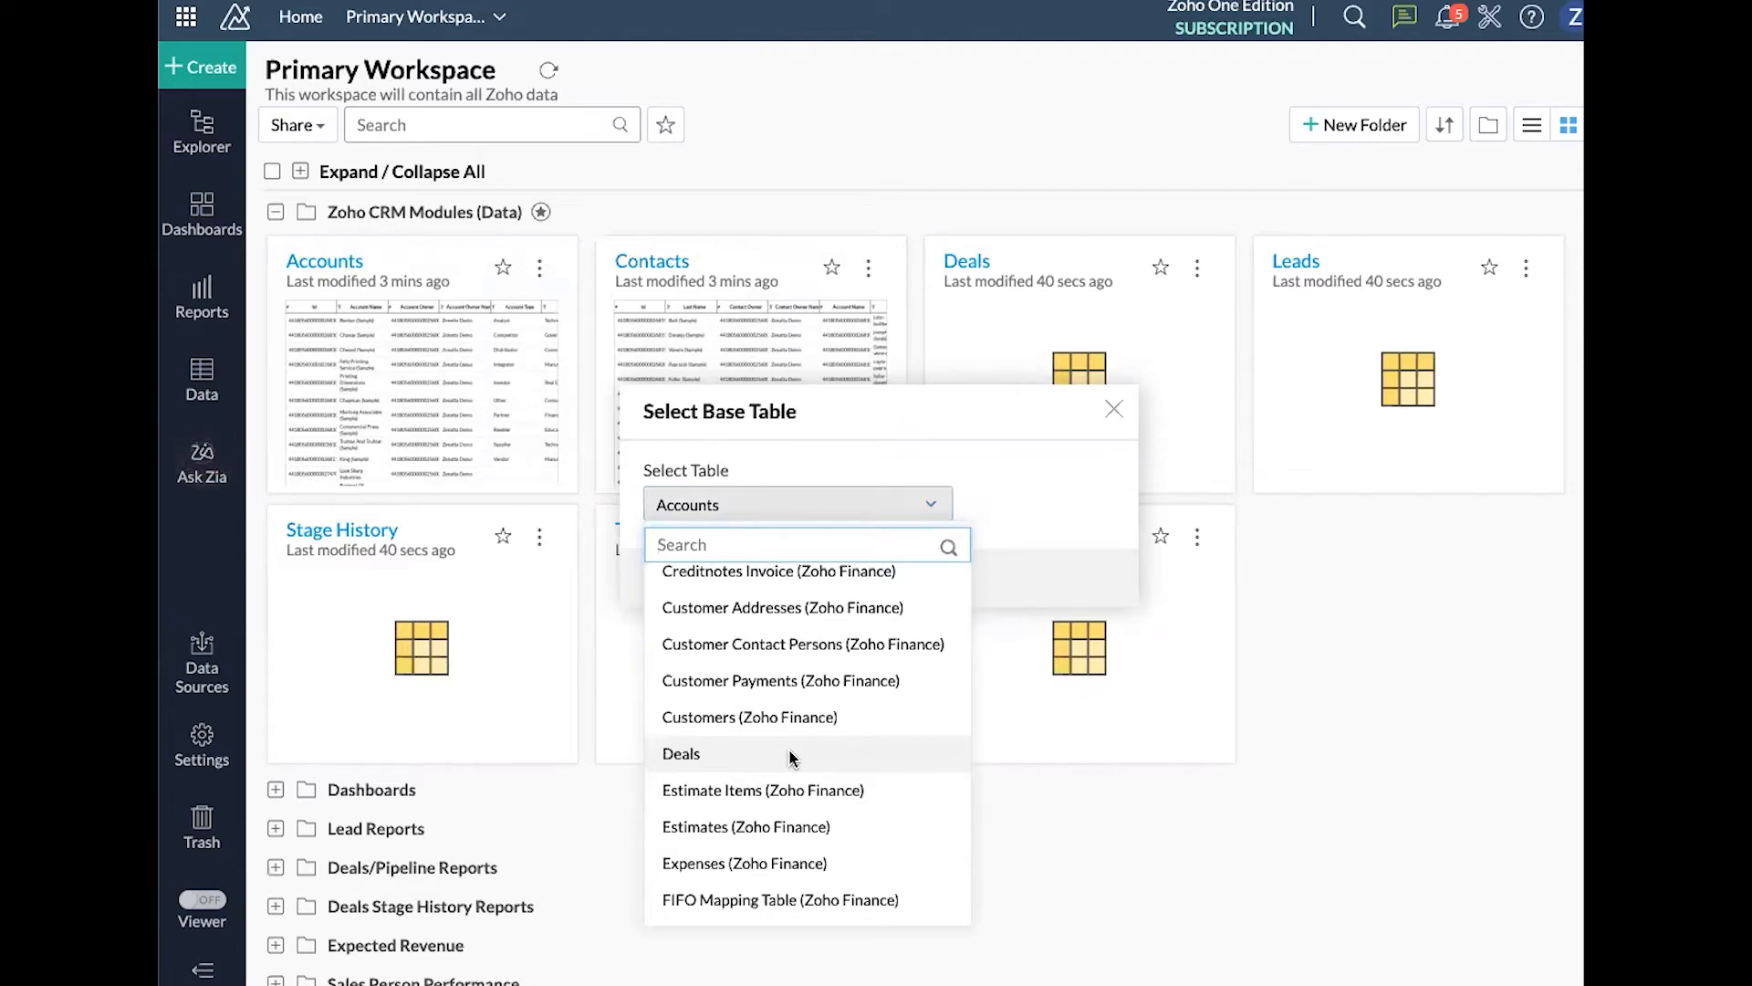
left_click(791, 758)
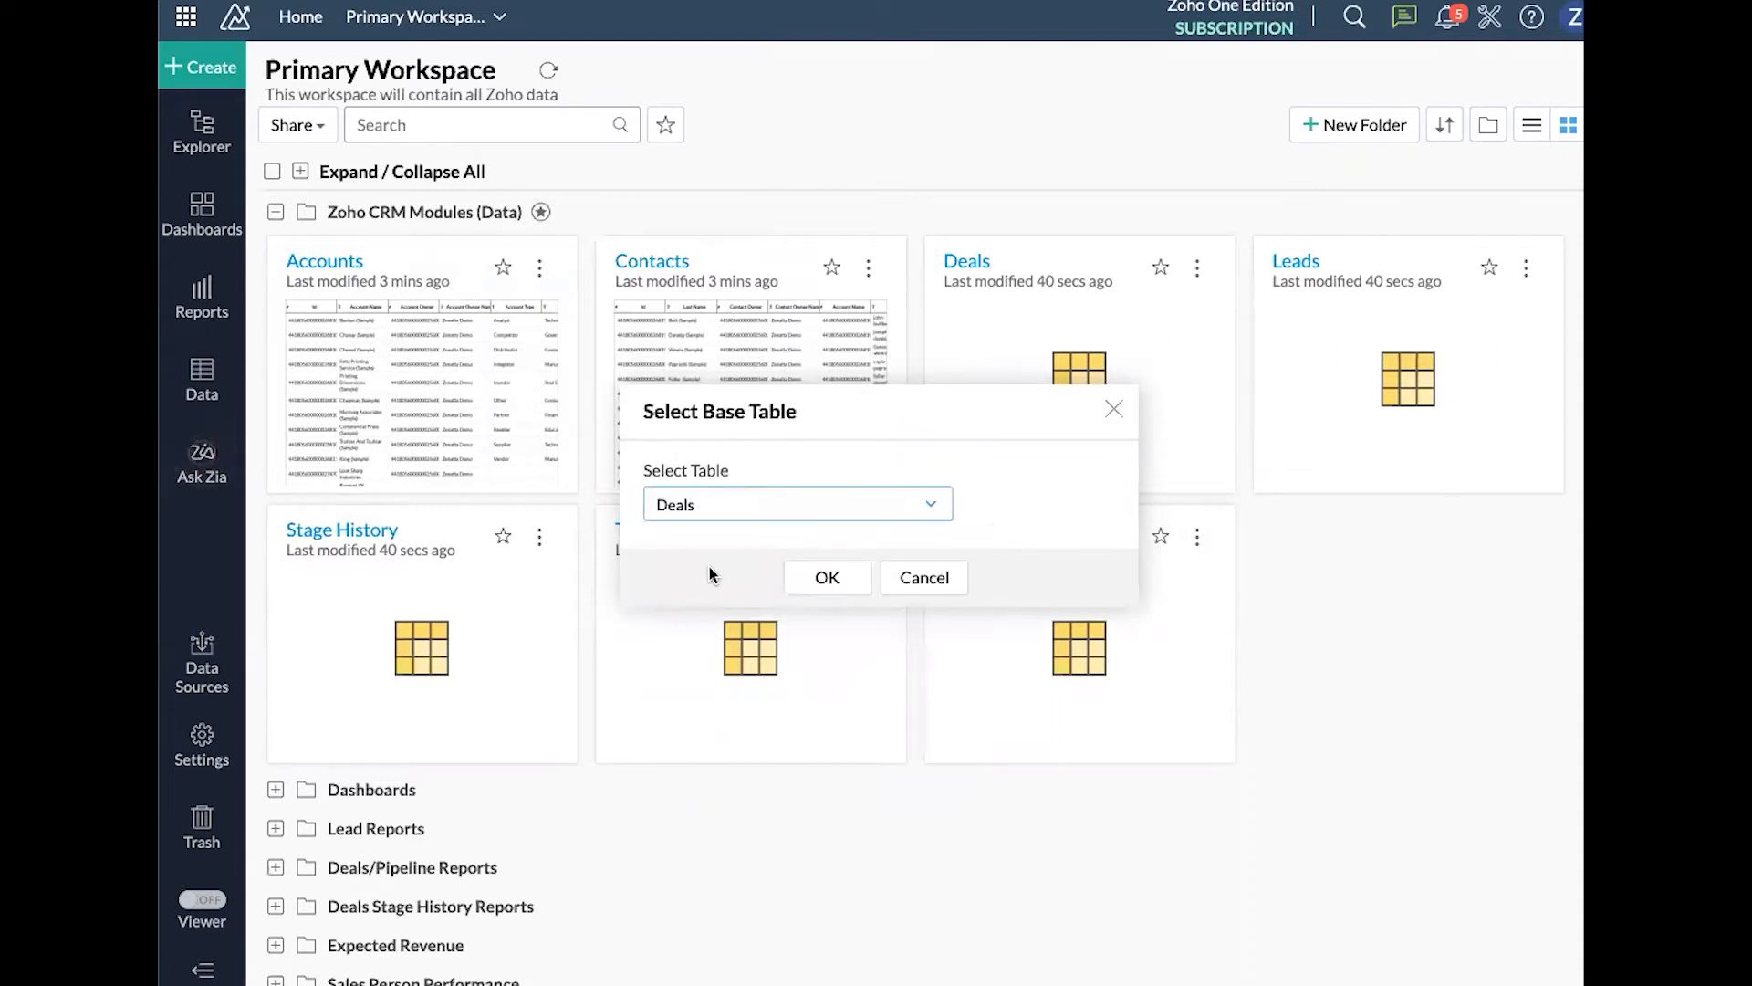
left_click(828, 579)
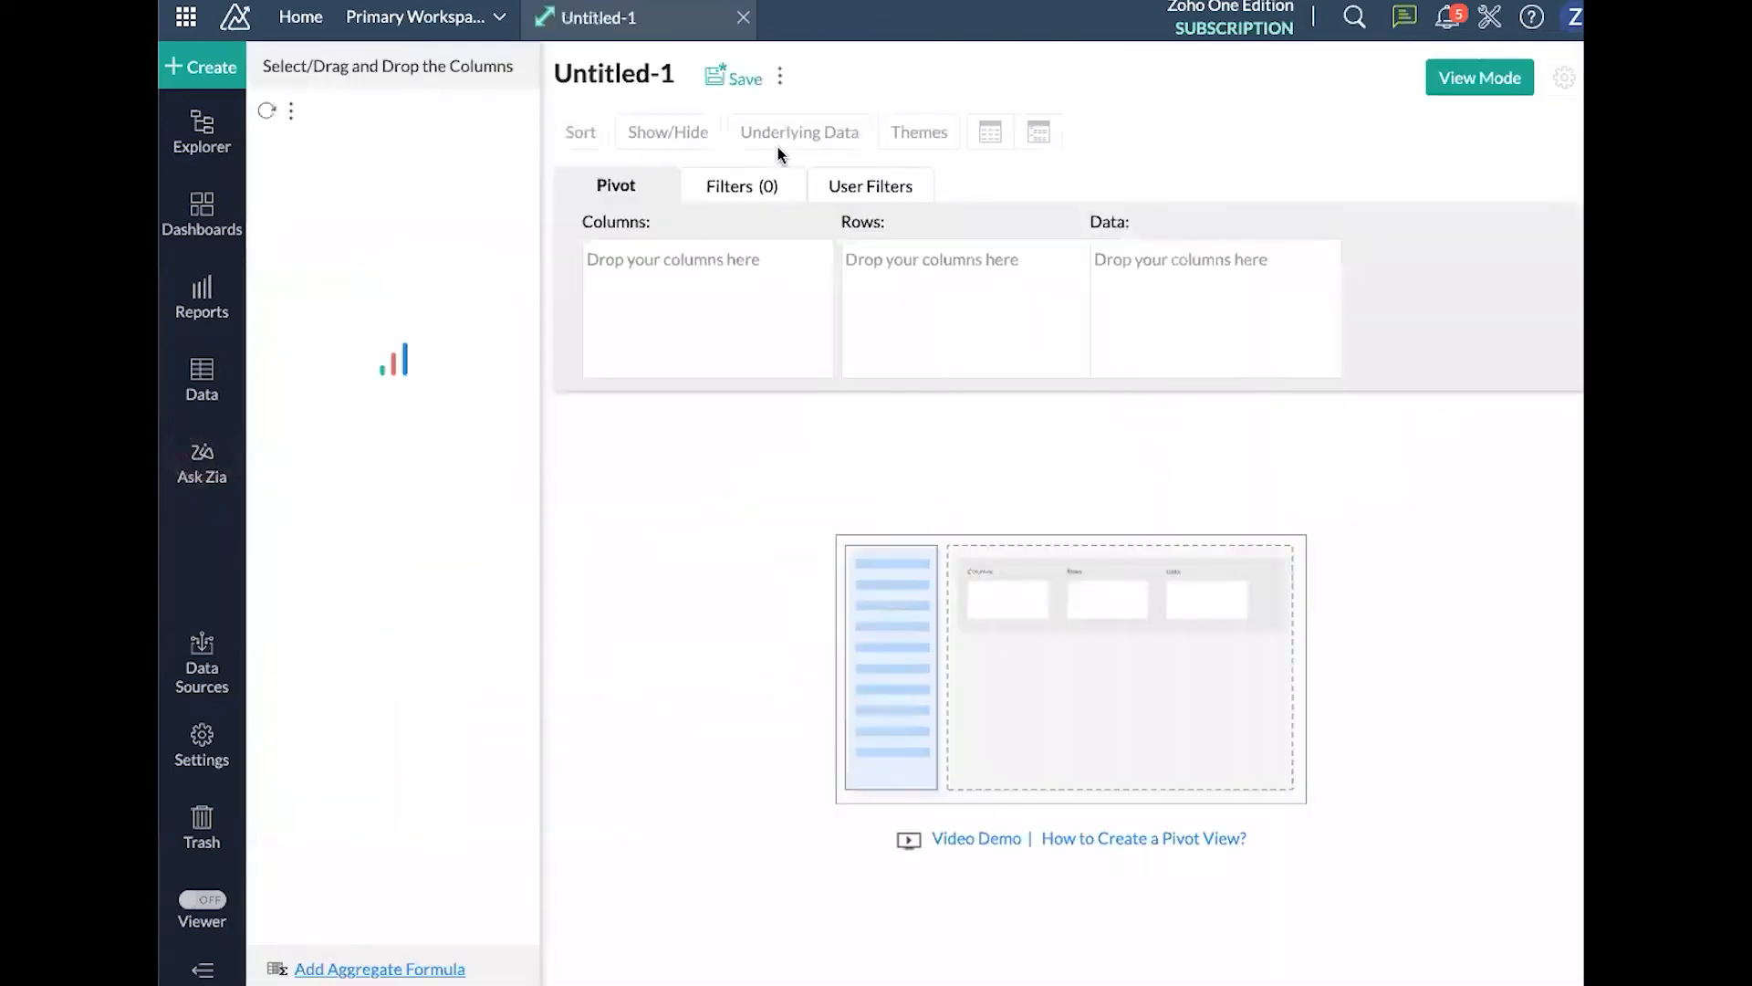
Rename the untitled pivot report as "Deals in Pipeline - By Closing Month"
left_click(644, 82)
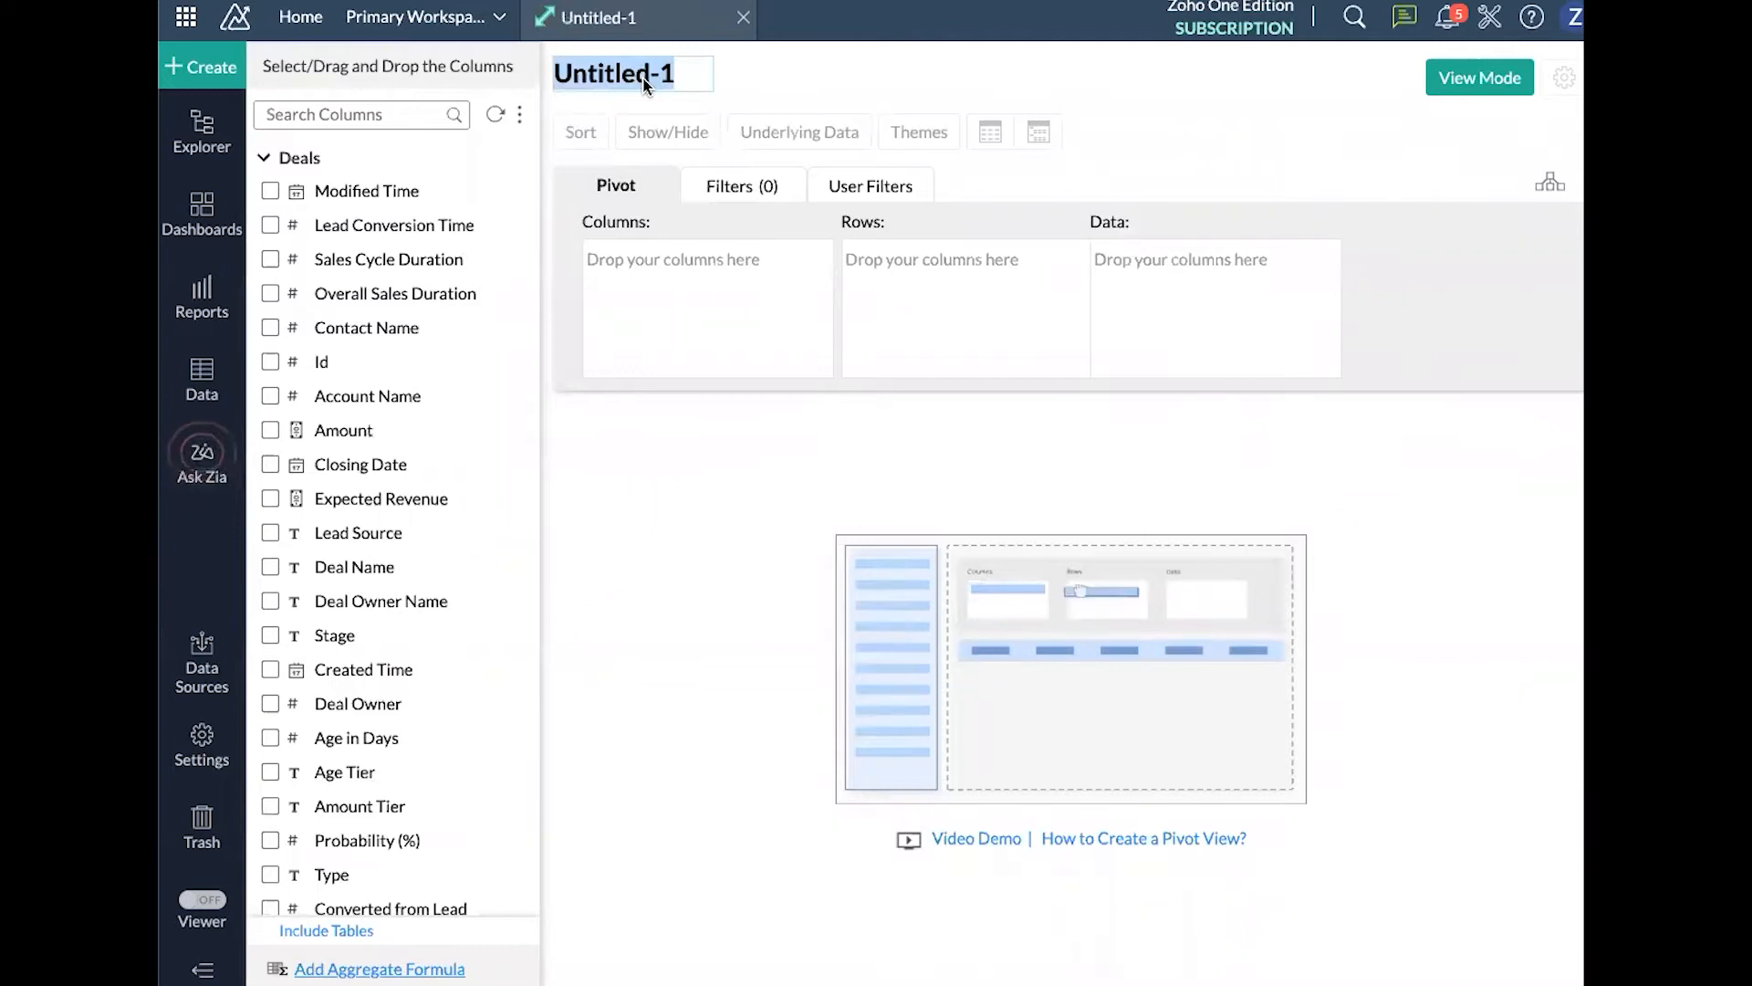
type("Deal")
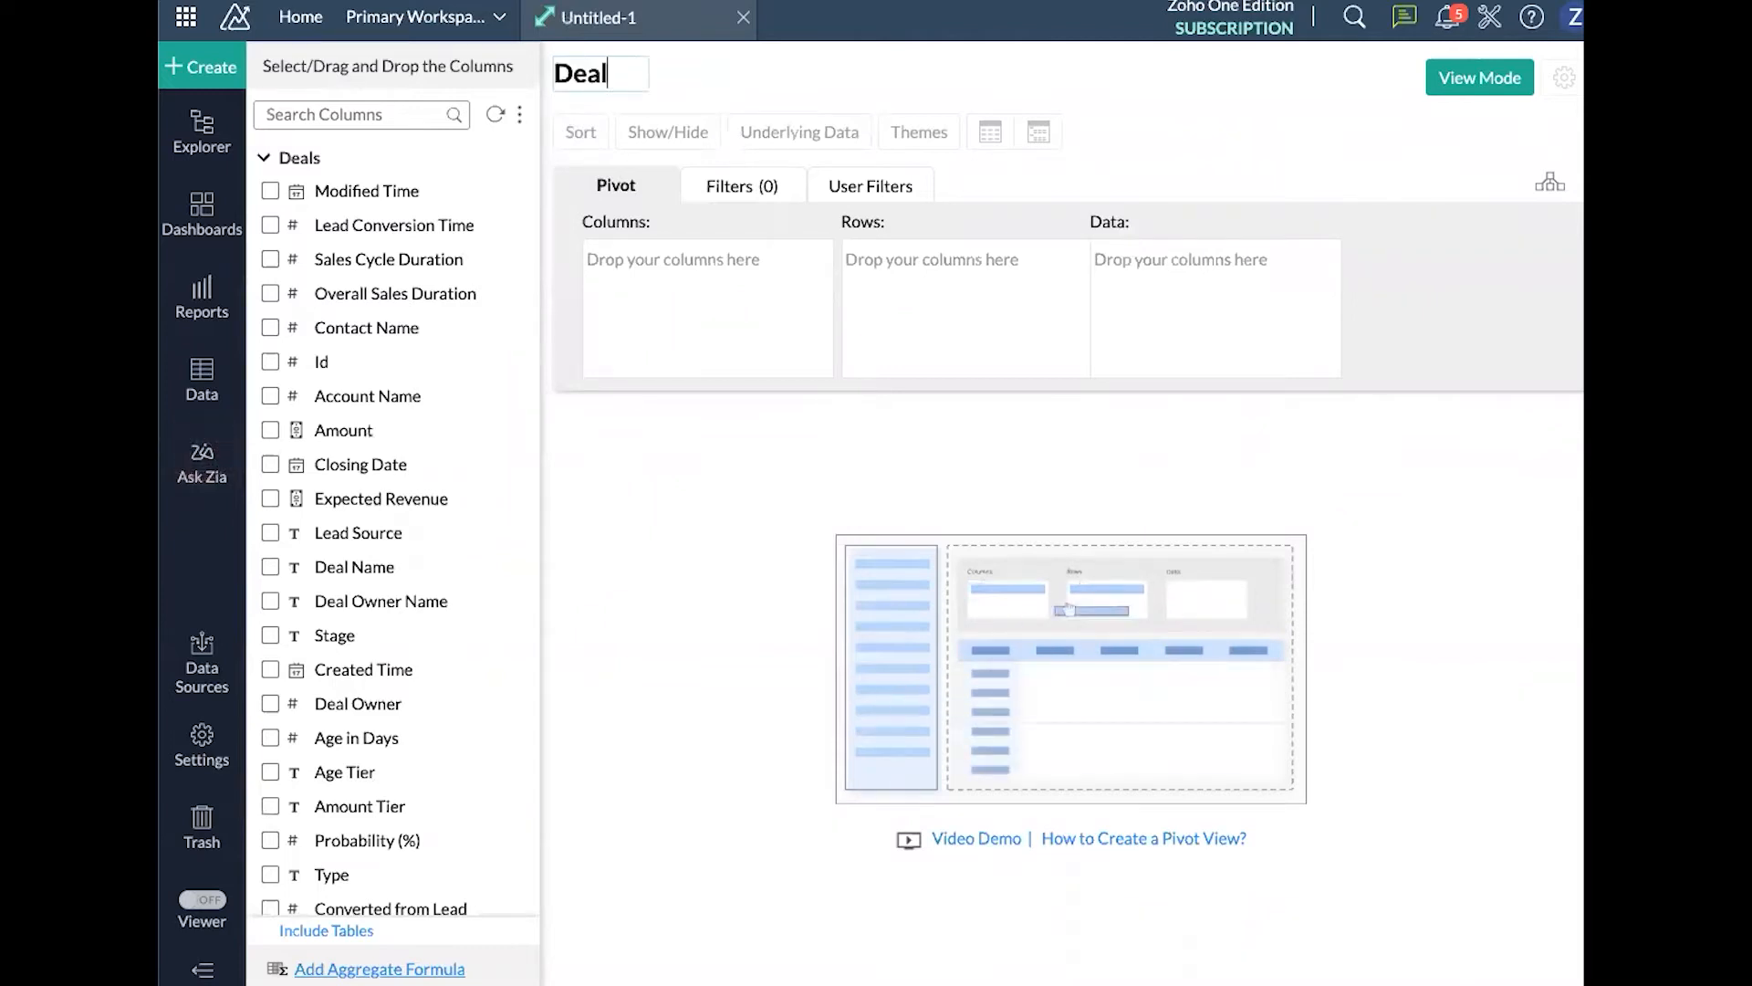
type("s in Pipeline - ")
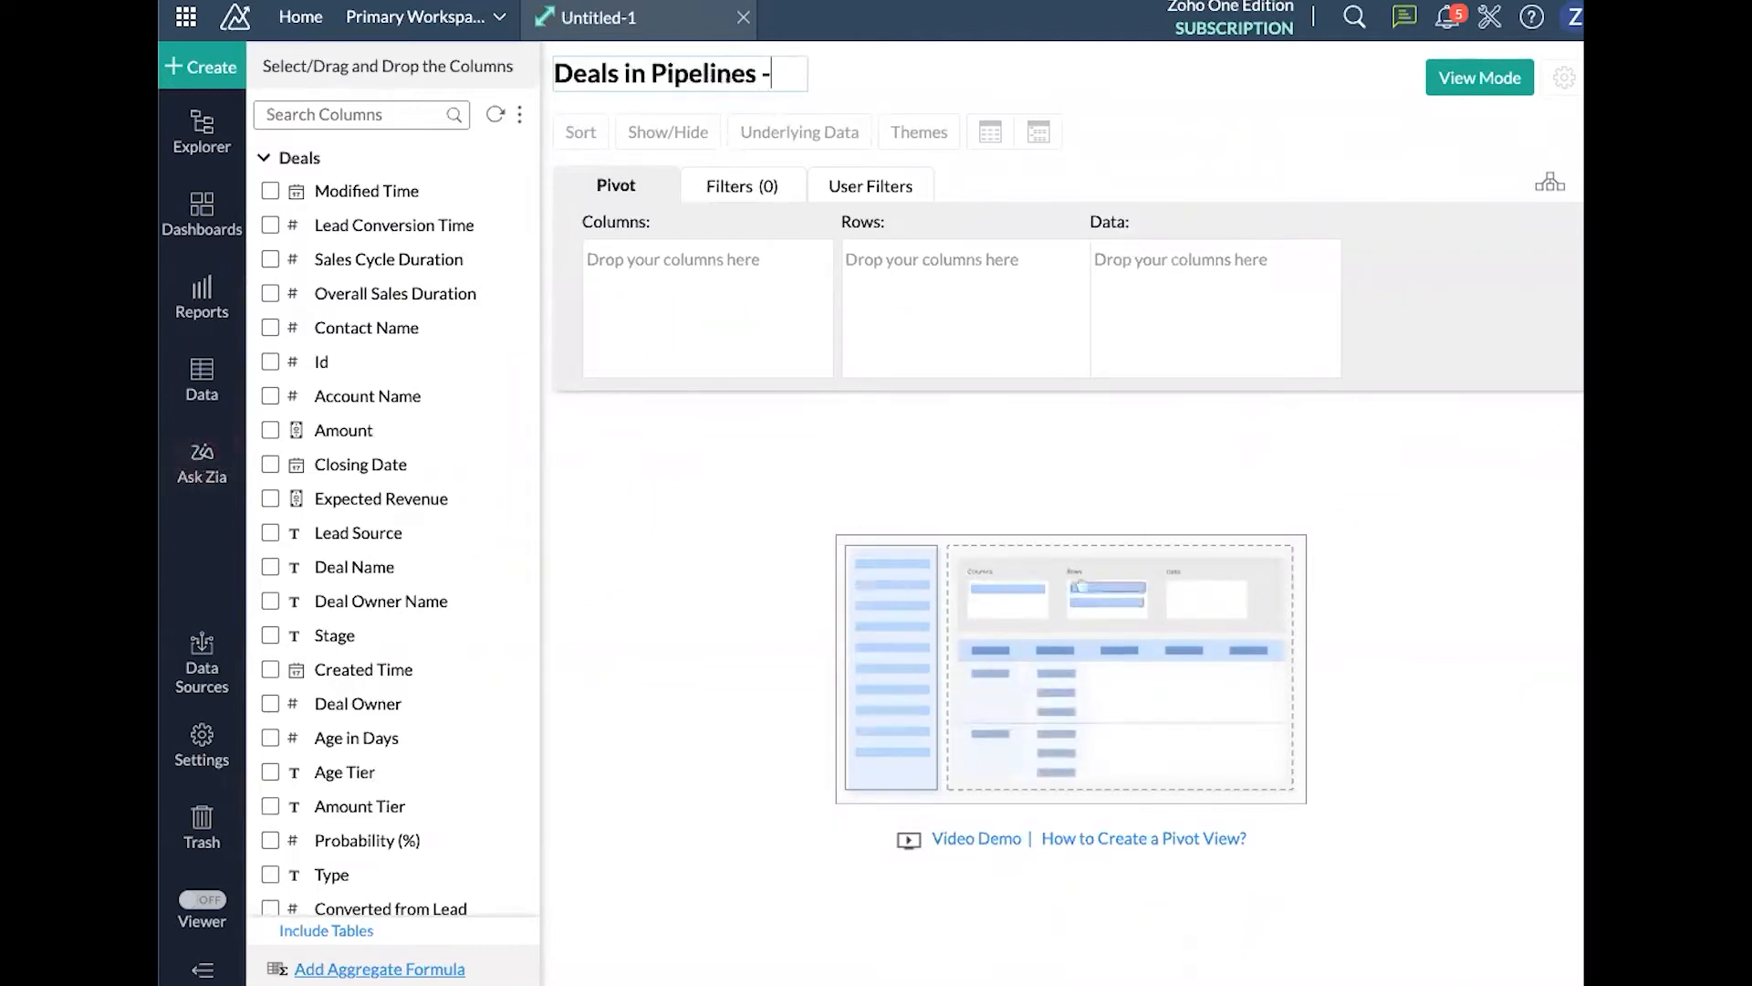
type("By Cls")
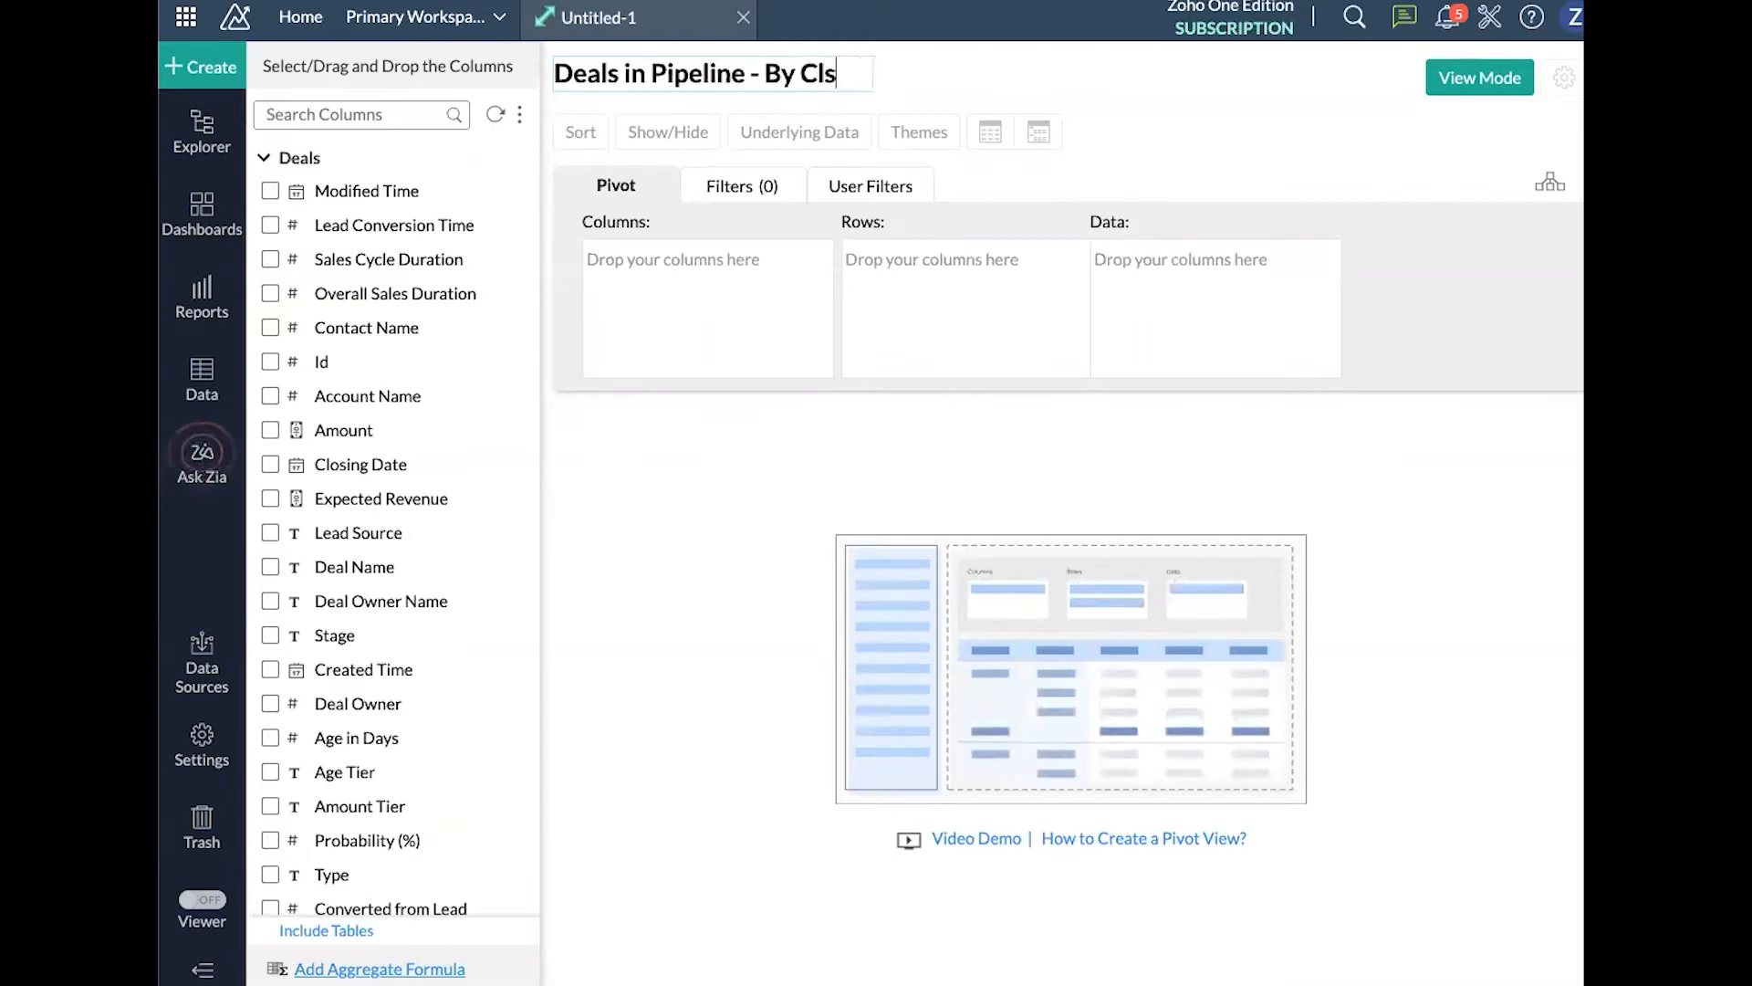
key("BackSpace")
type("osing Month")
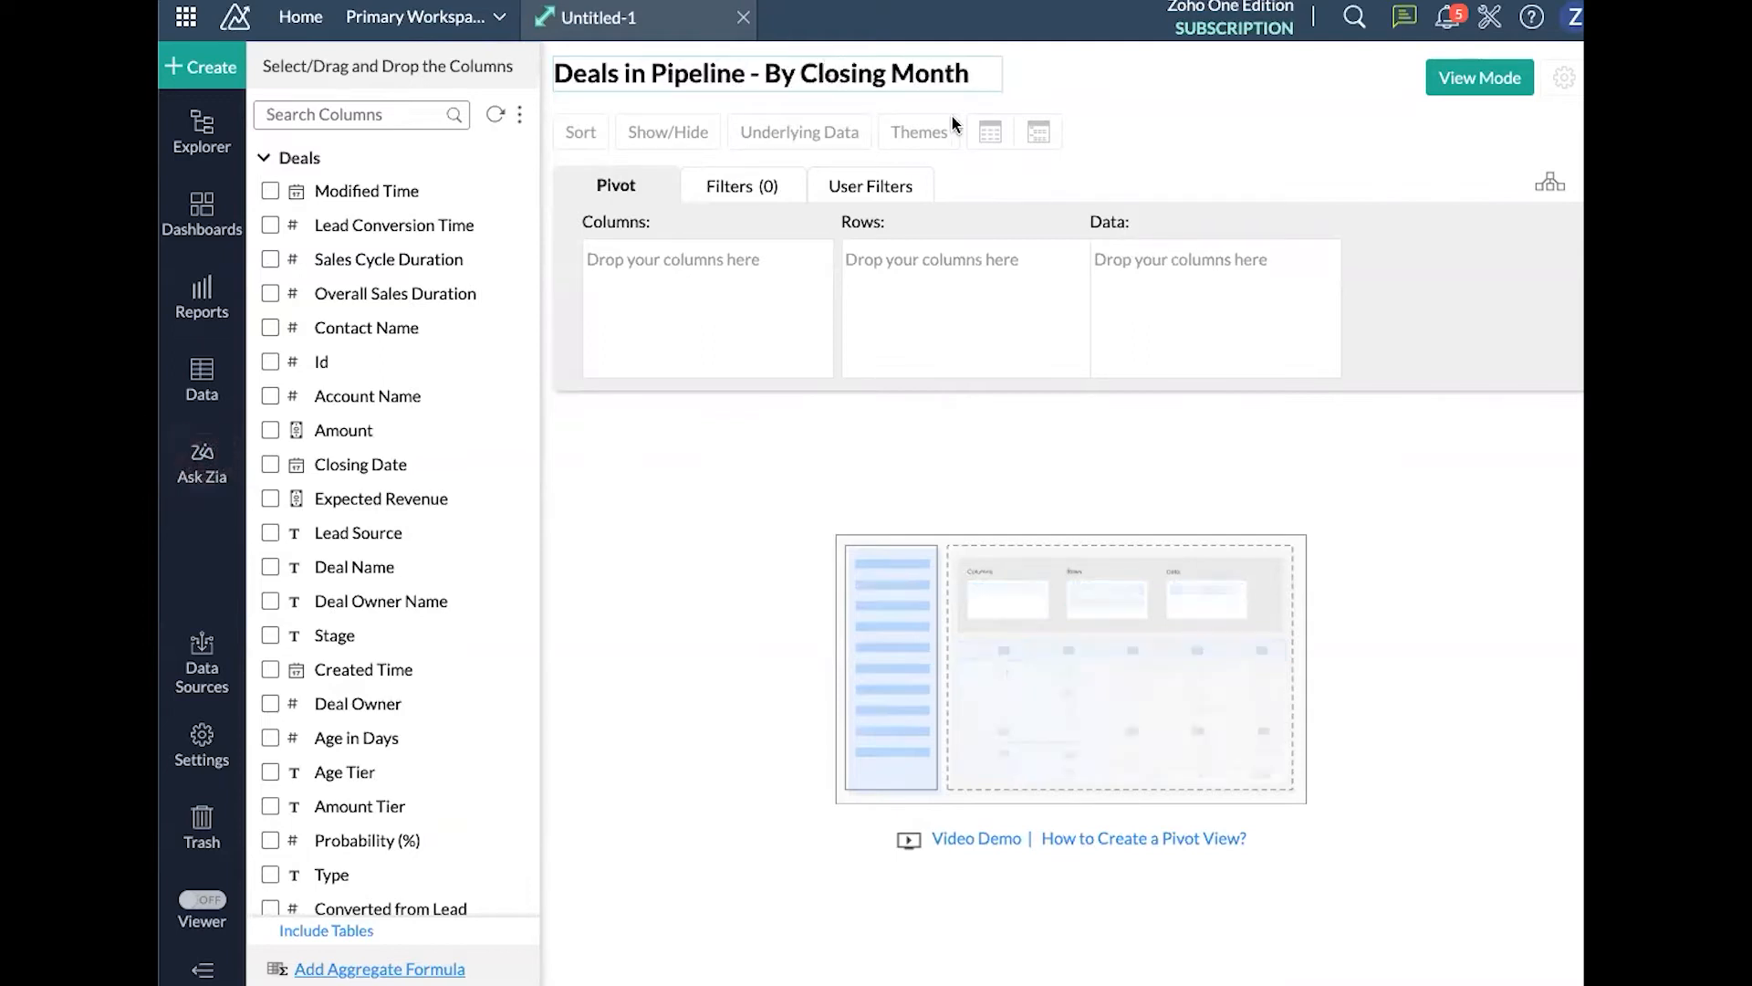
left_click(1129, 167)
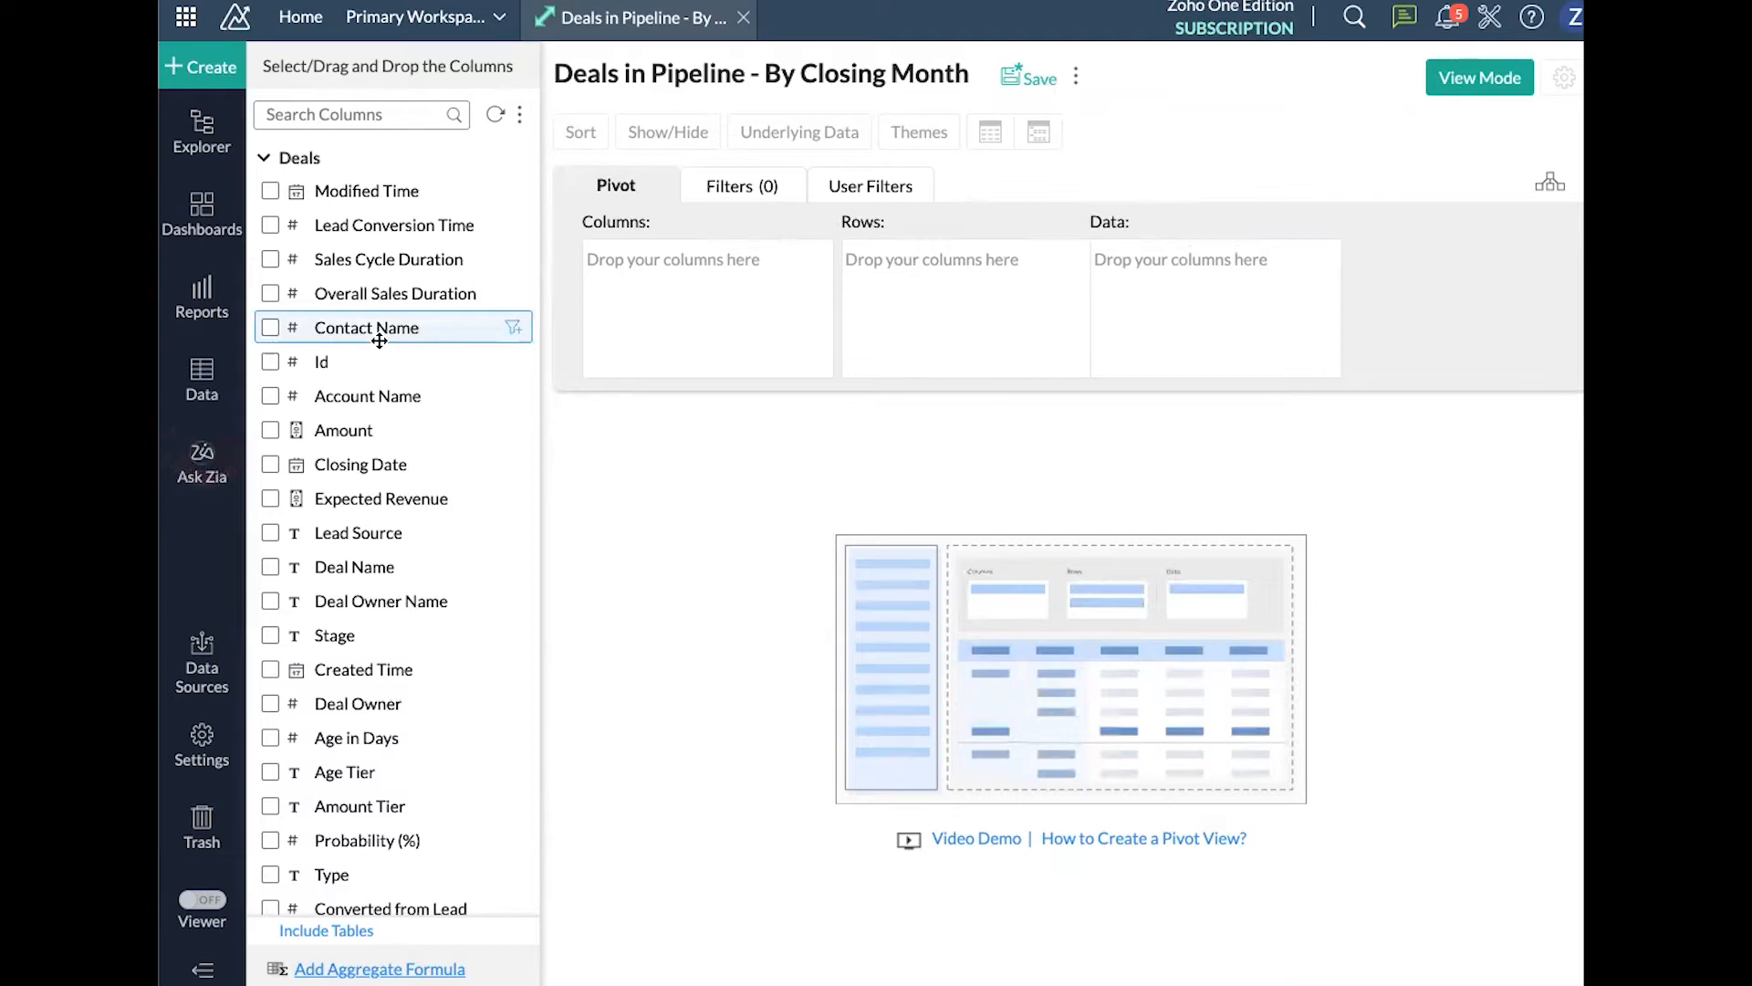
Add the Closing Date field to the pivot's rows, grouped by Month & Year
scroll(380, 341, "down", 1)
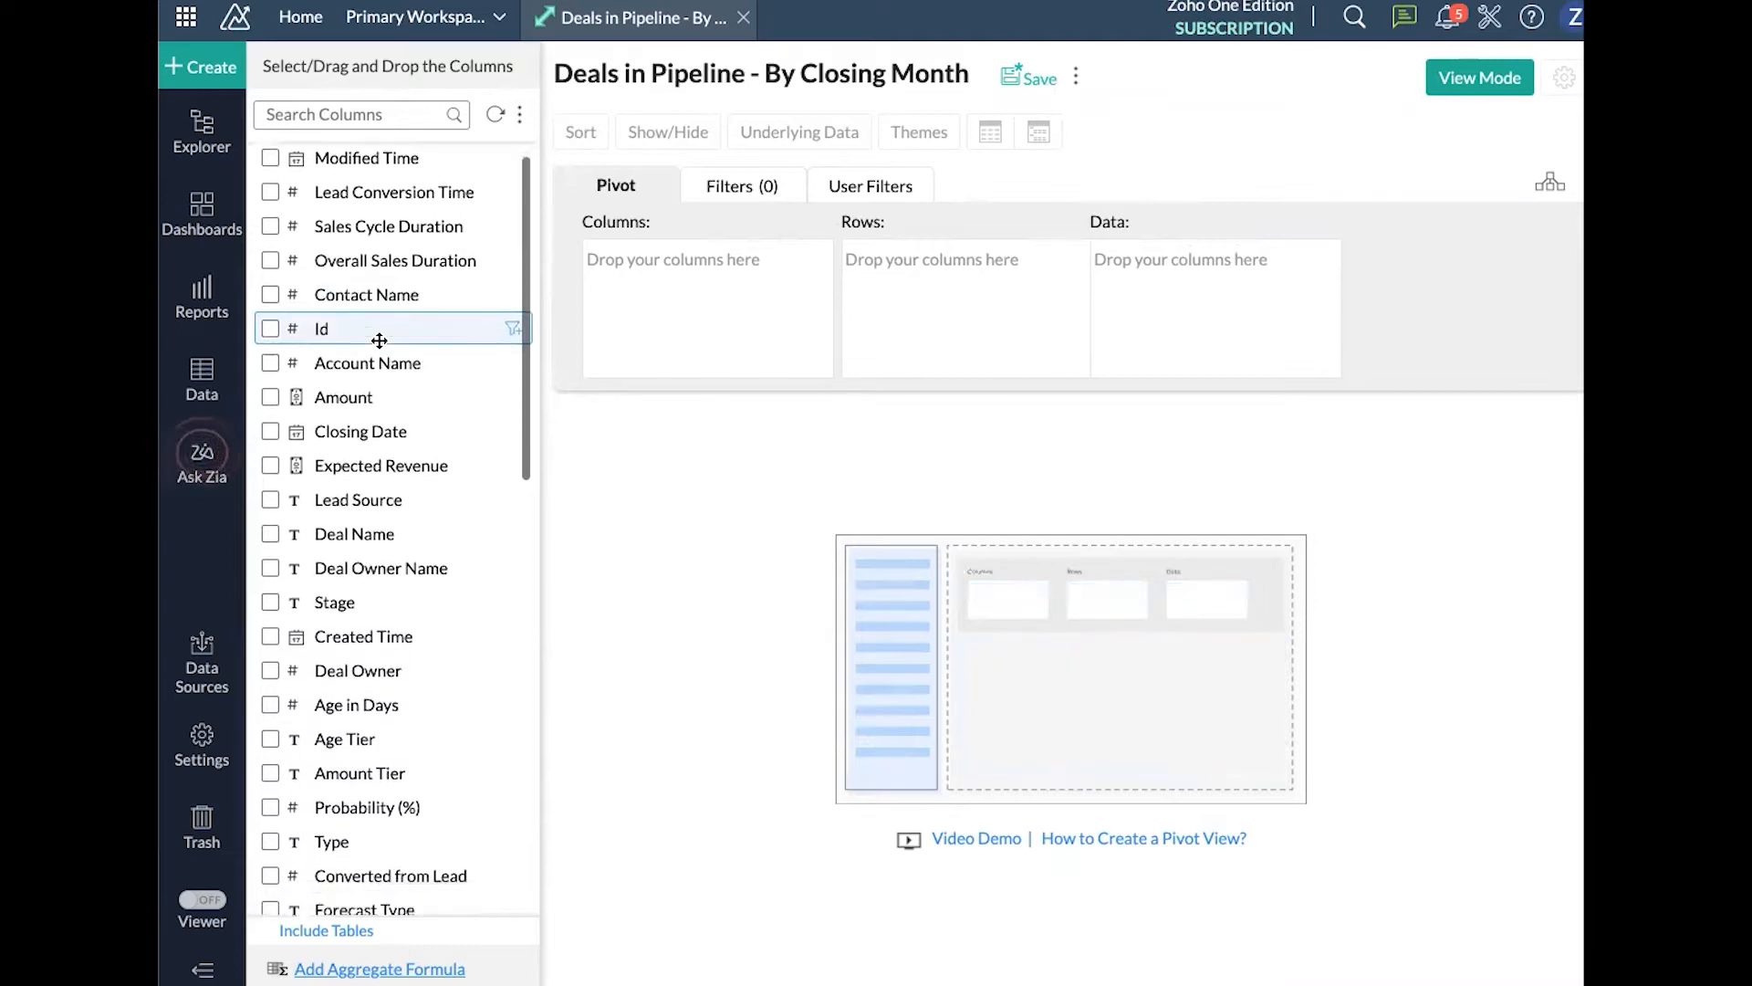
scroll(380, 340, "down", 1)
scroll(380, 341, "up", 1)
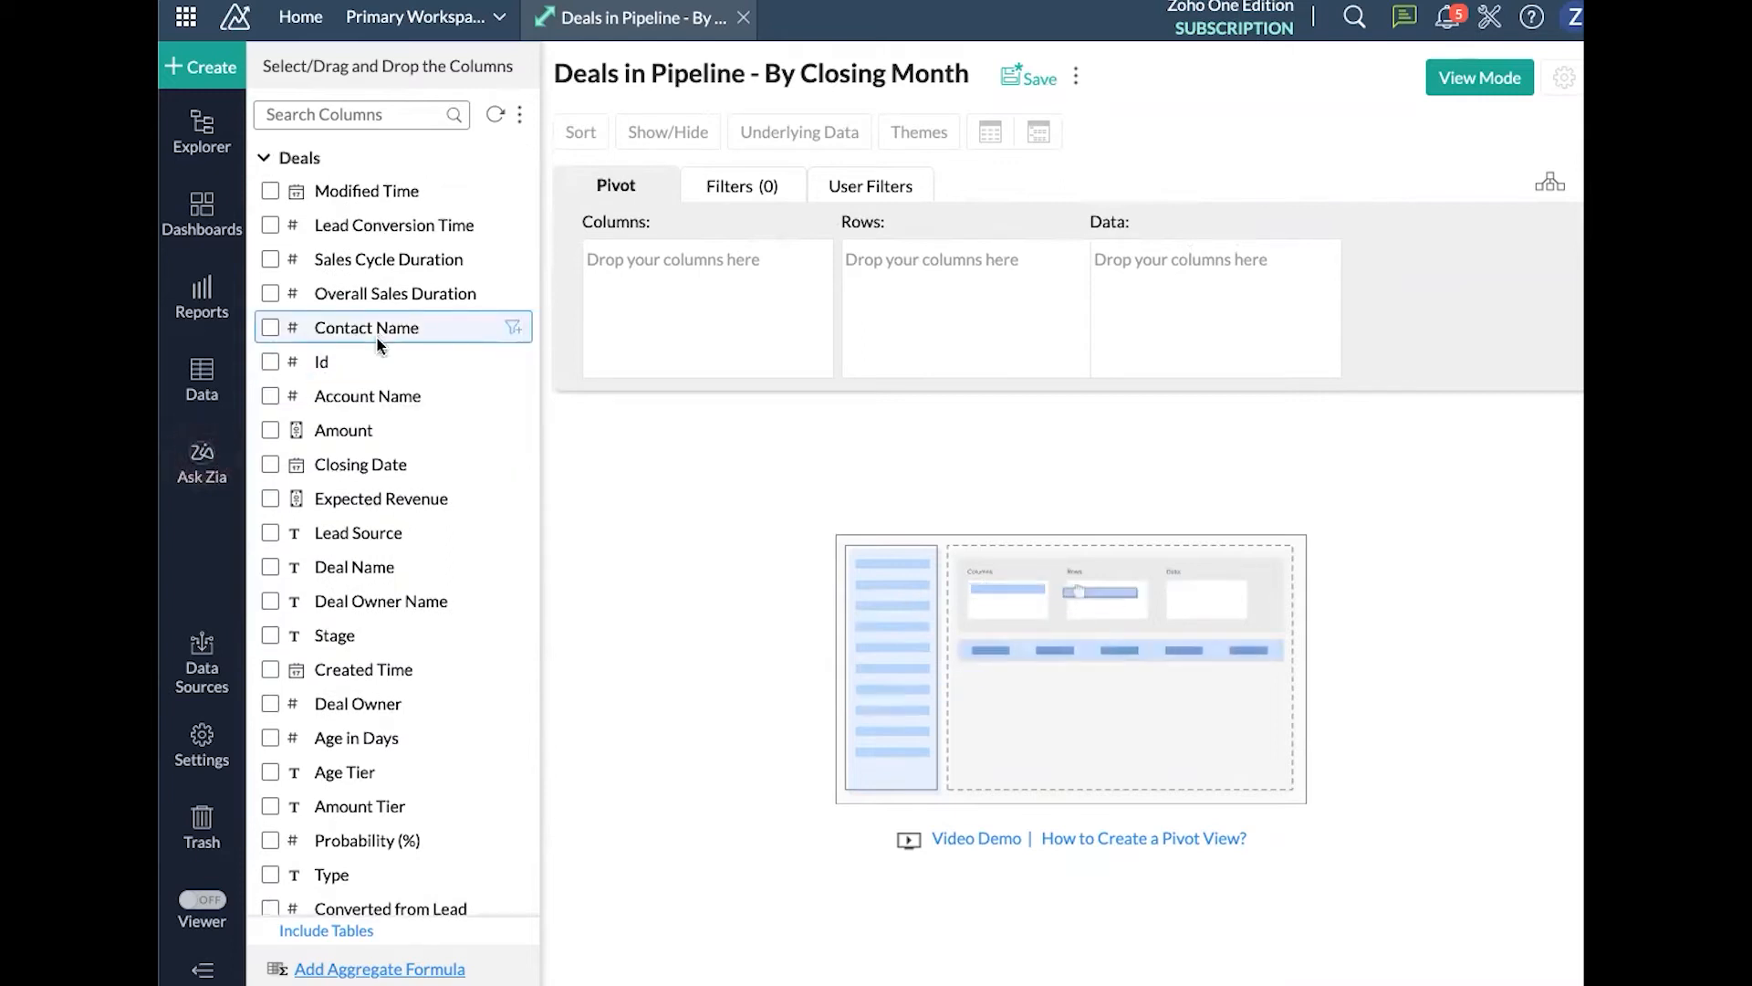
left_click_drag(374, 463, 969, 301)
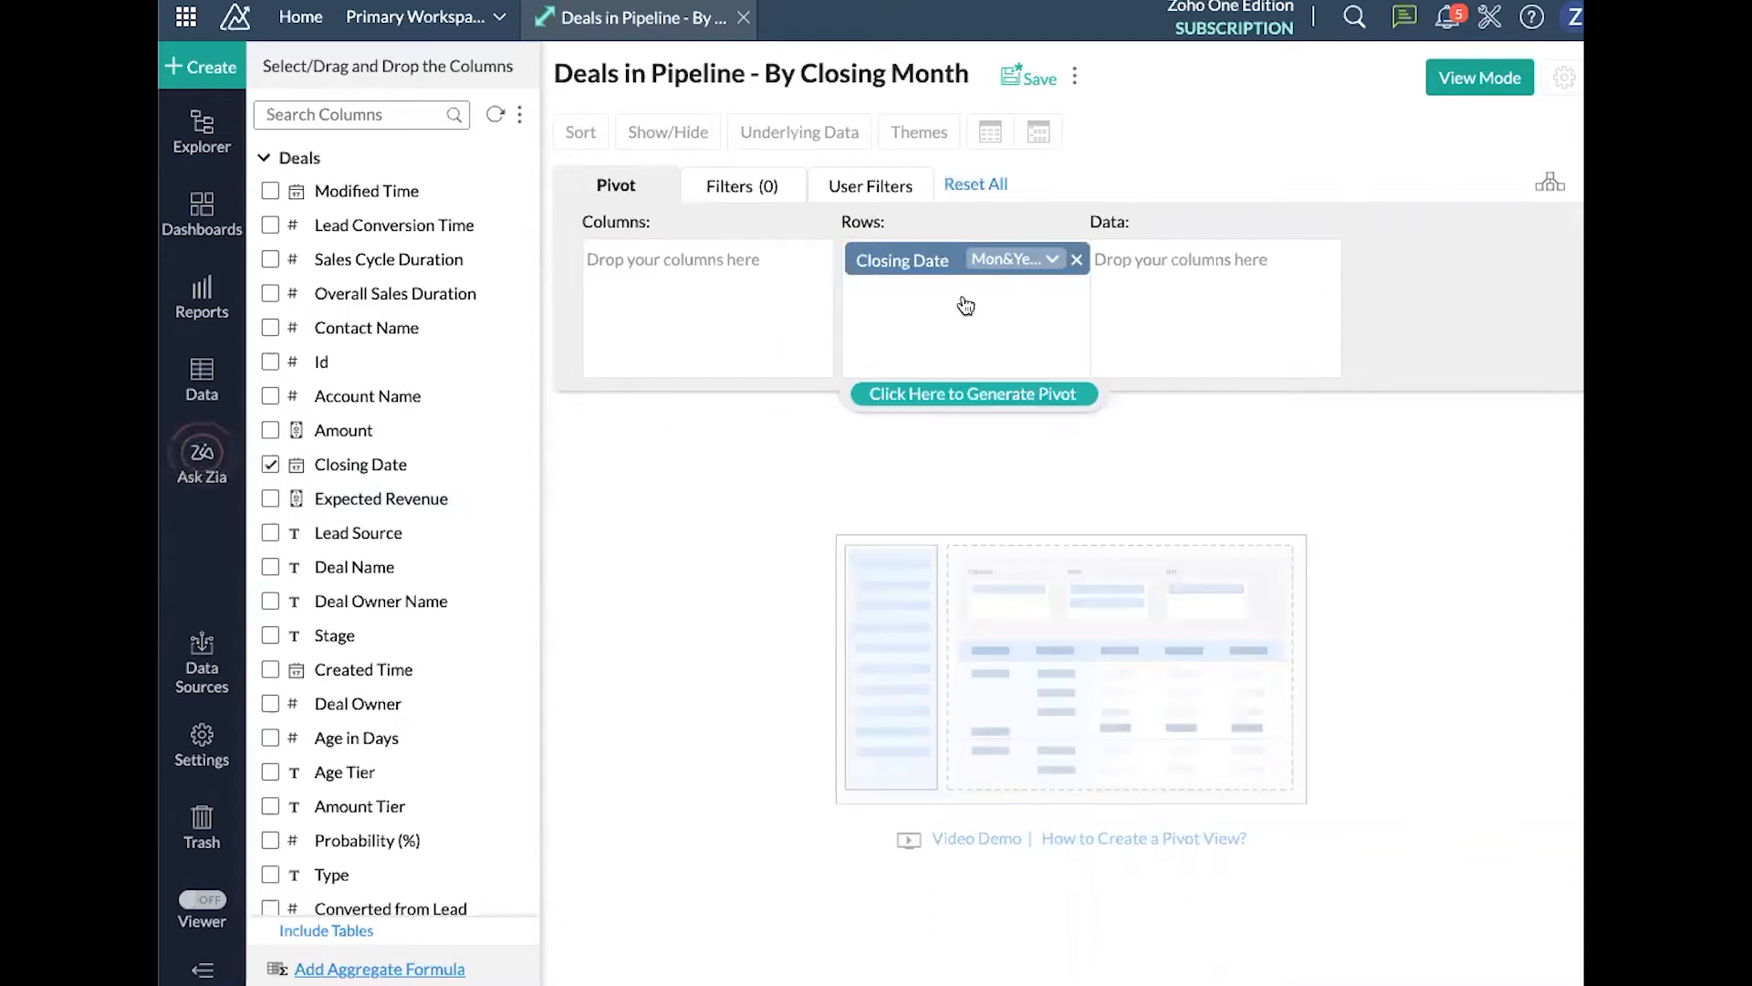
left_click(1028, 263)
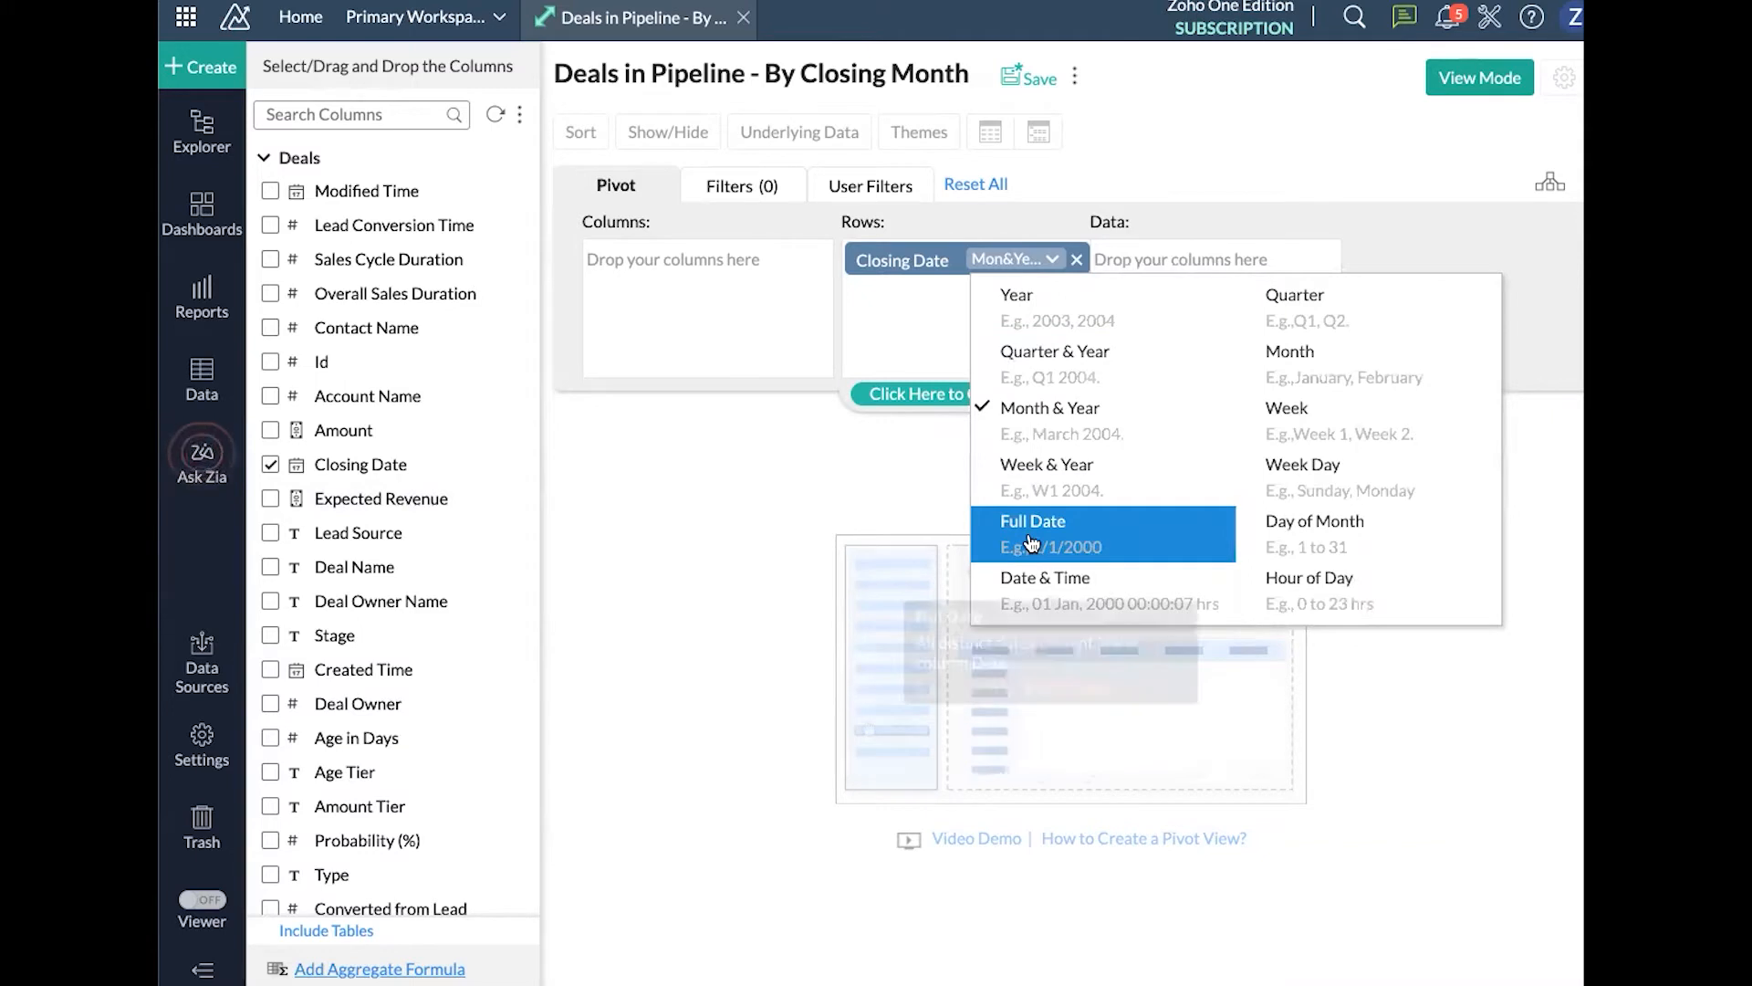
left_click(1056, 446)
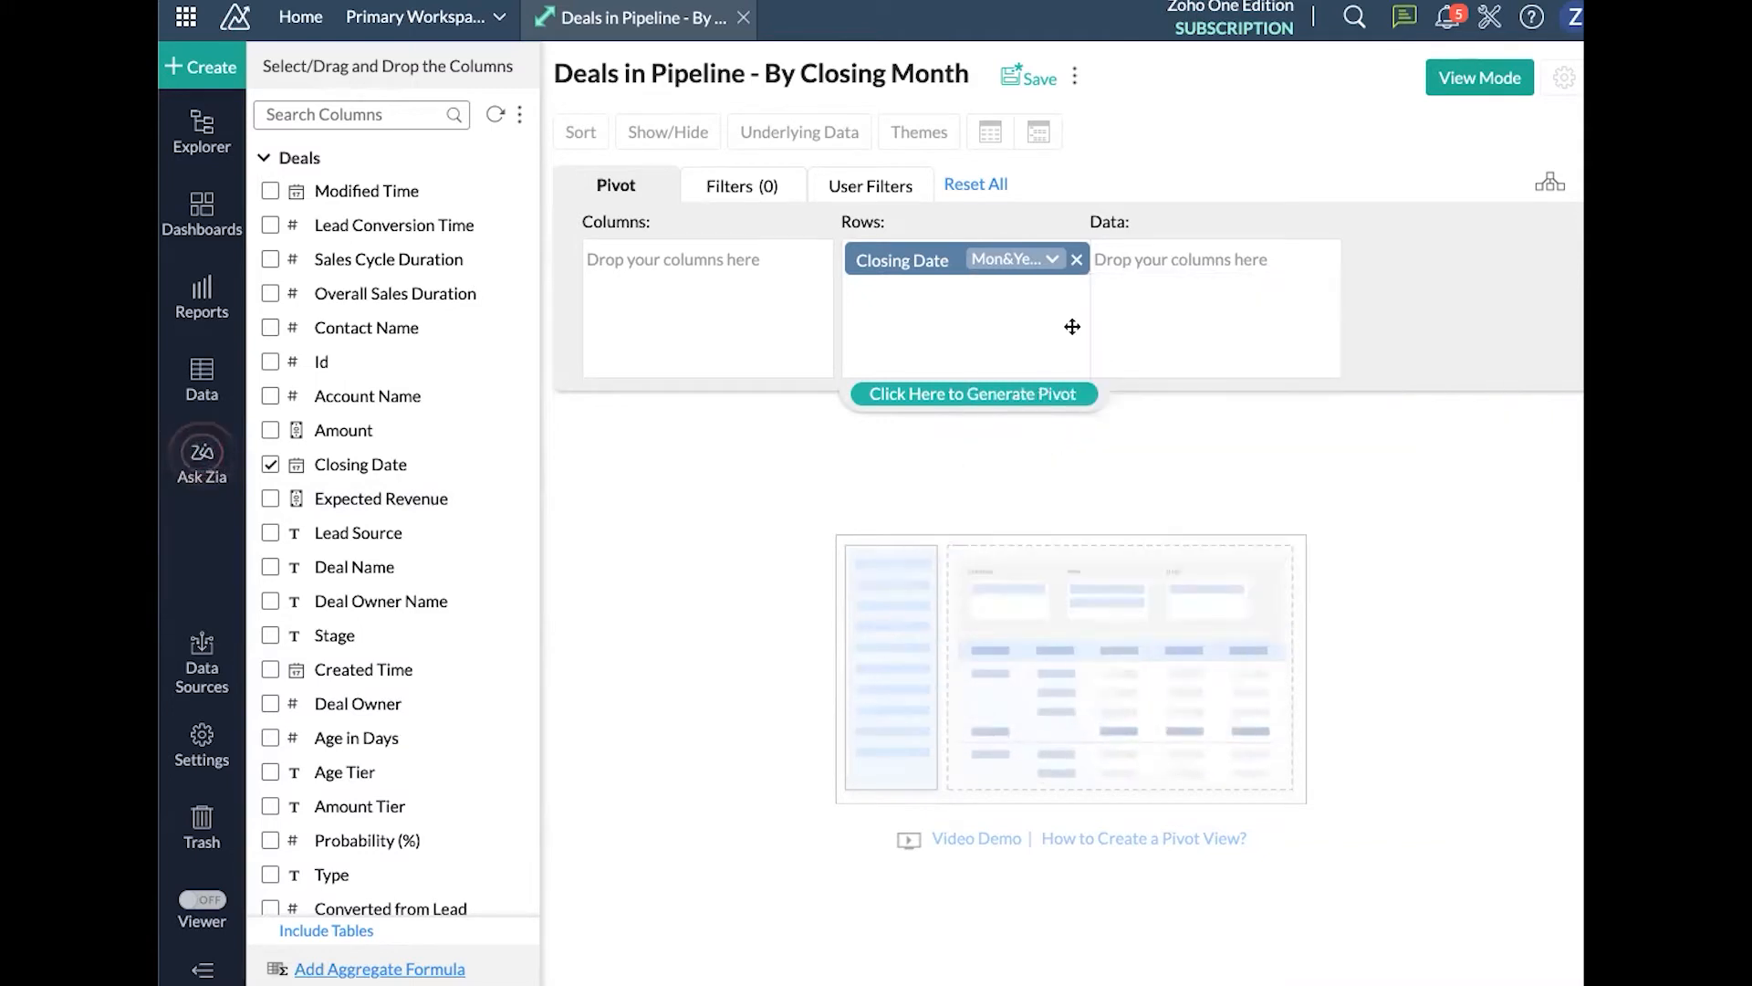
left_click(1049, 269)
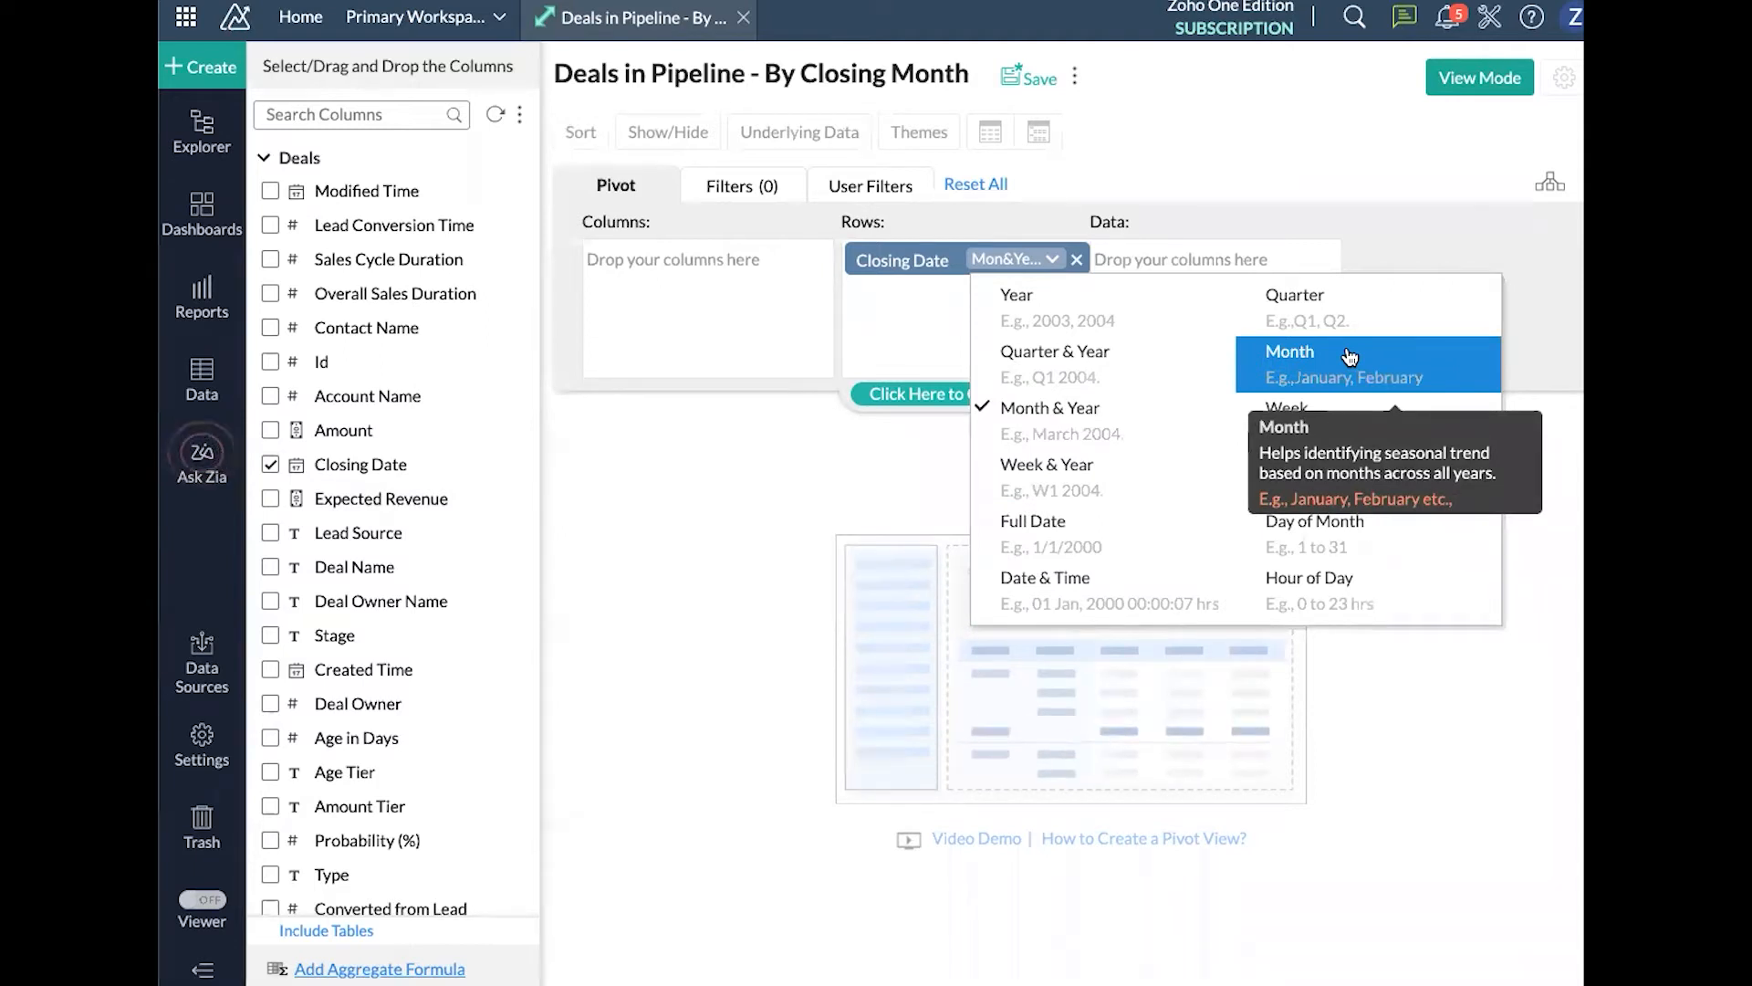
left_click(1123, 406)
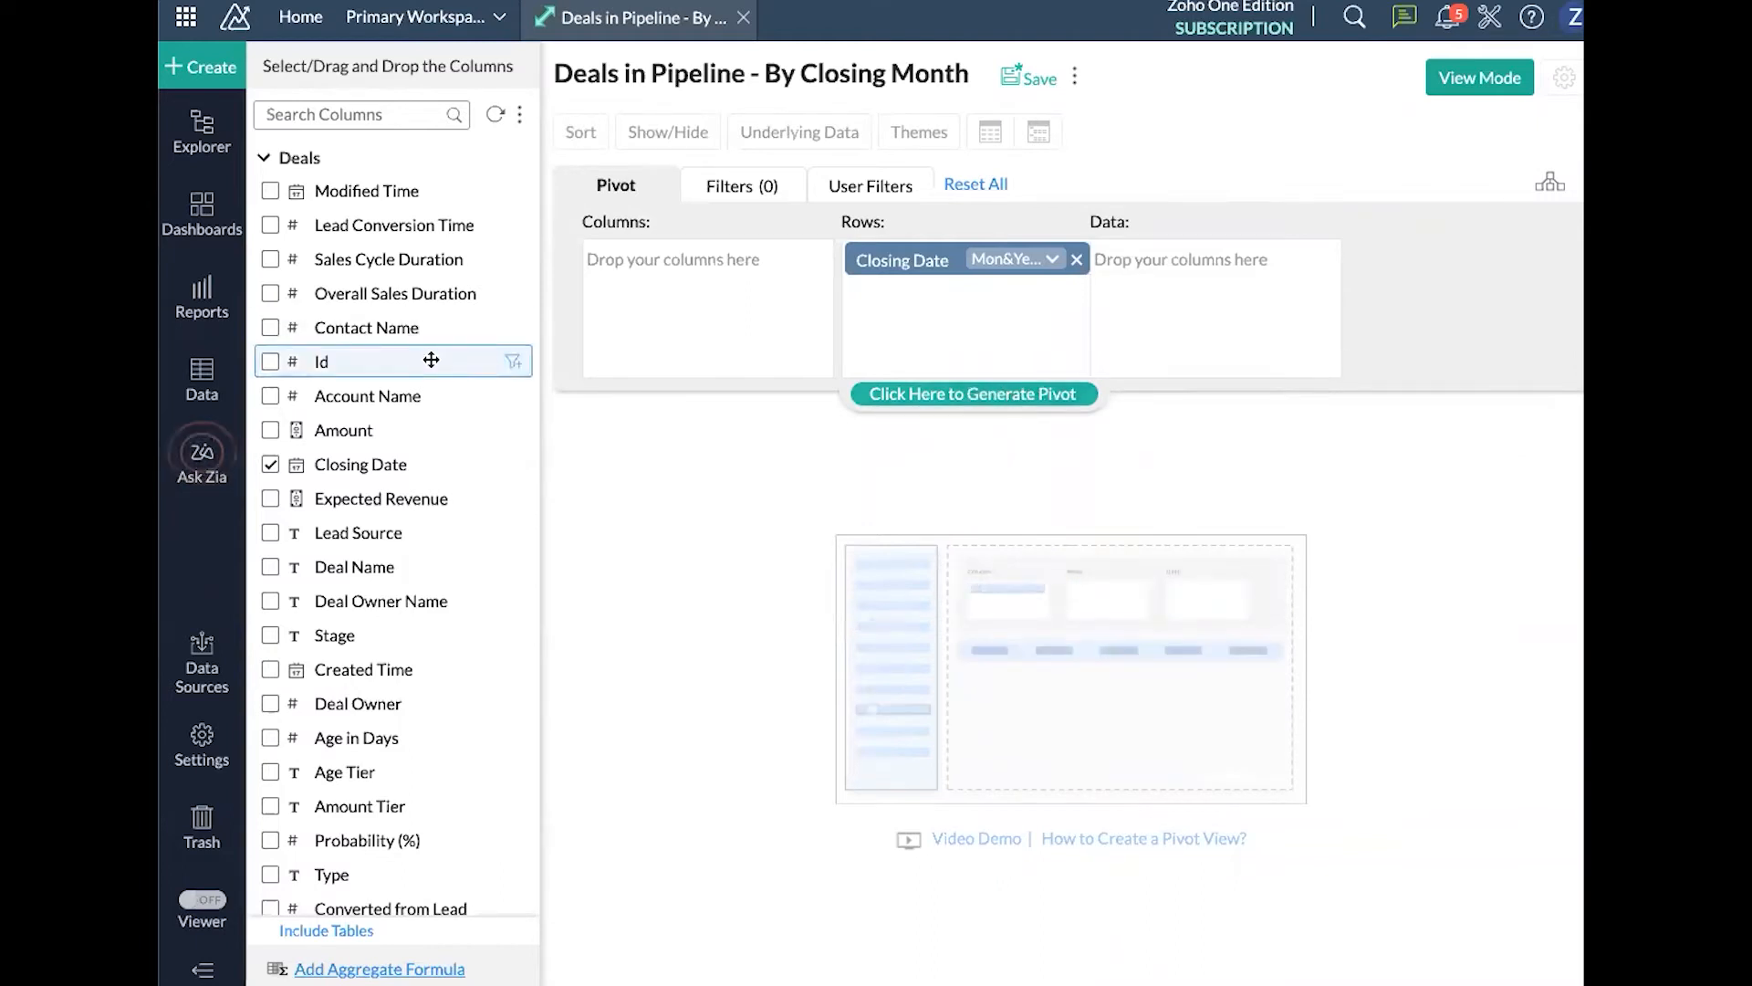
Add the Amount field to the pivot's data as a Sum and generate the pivot
scroll(431, 359, "down", 2)
left_click_drag(331, 372, 1259, 274)
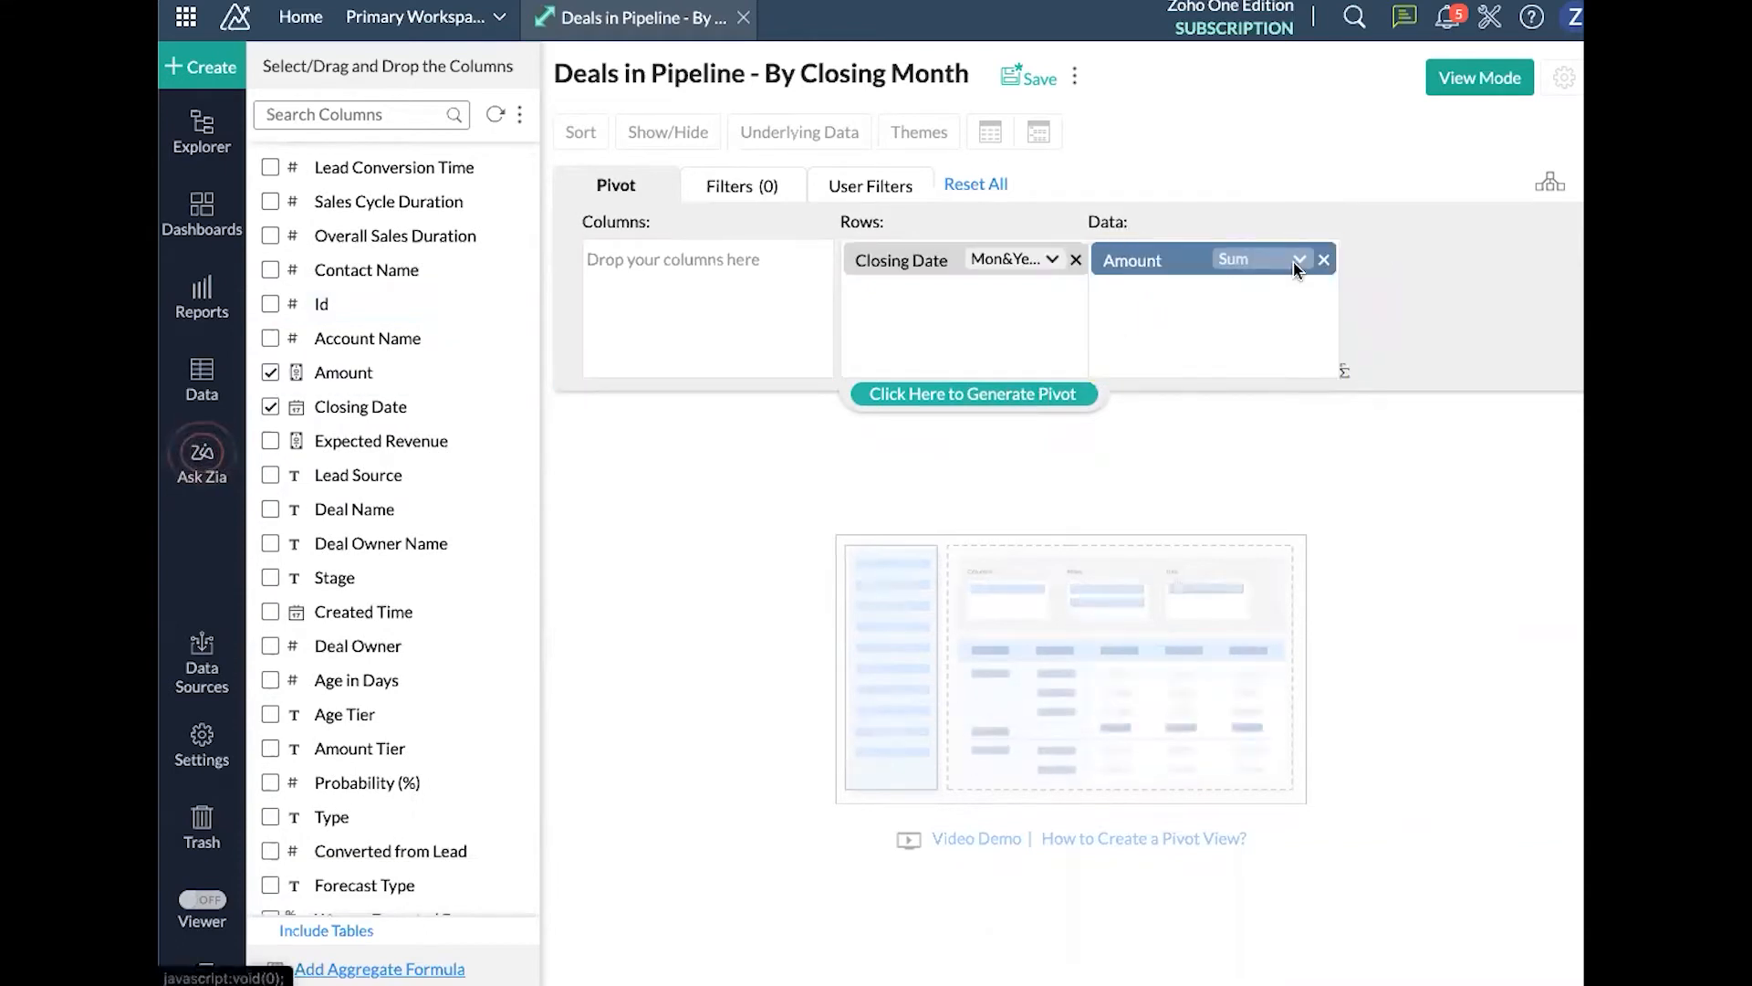
left_click(1050, 393)
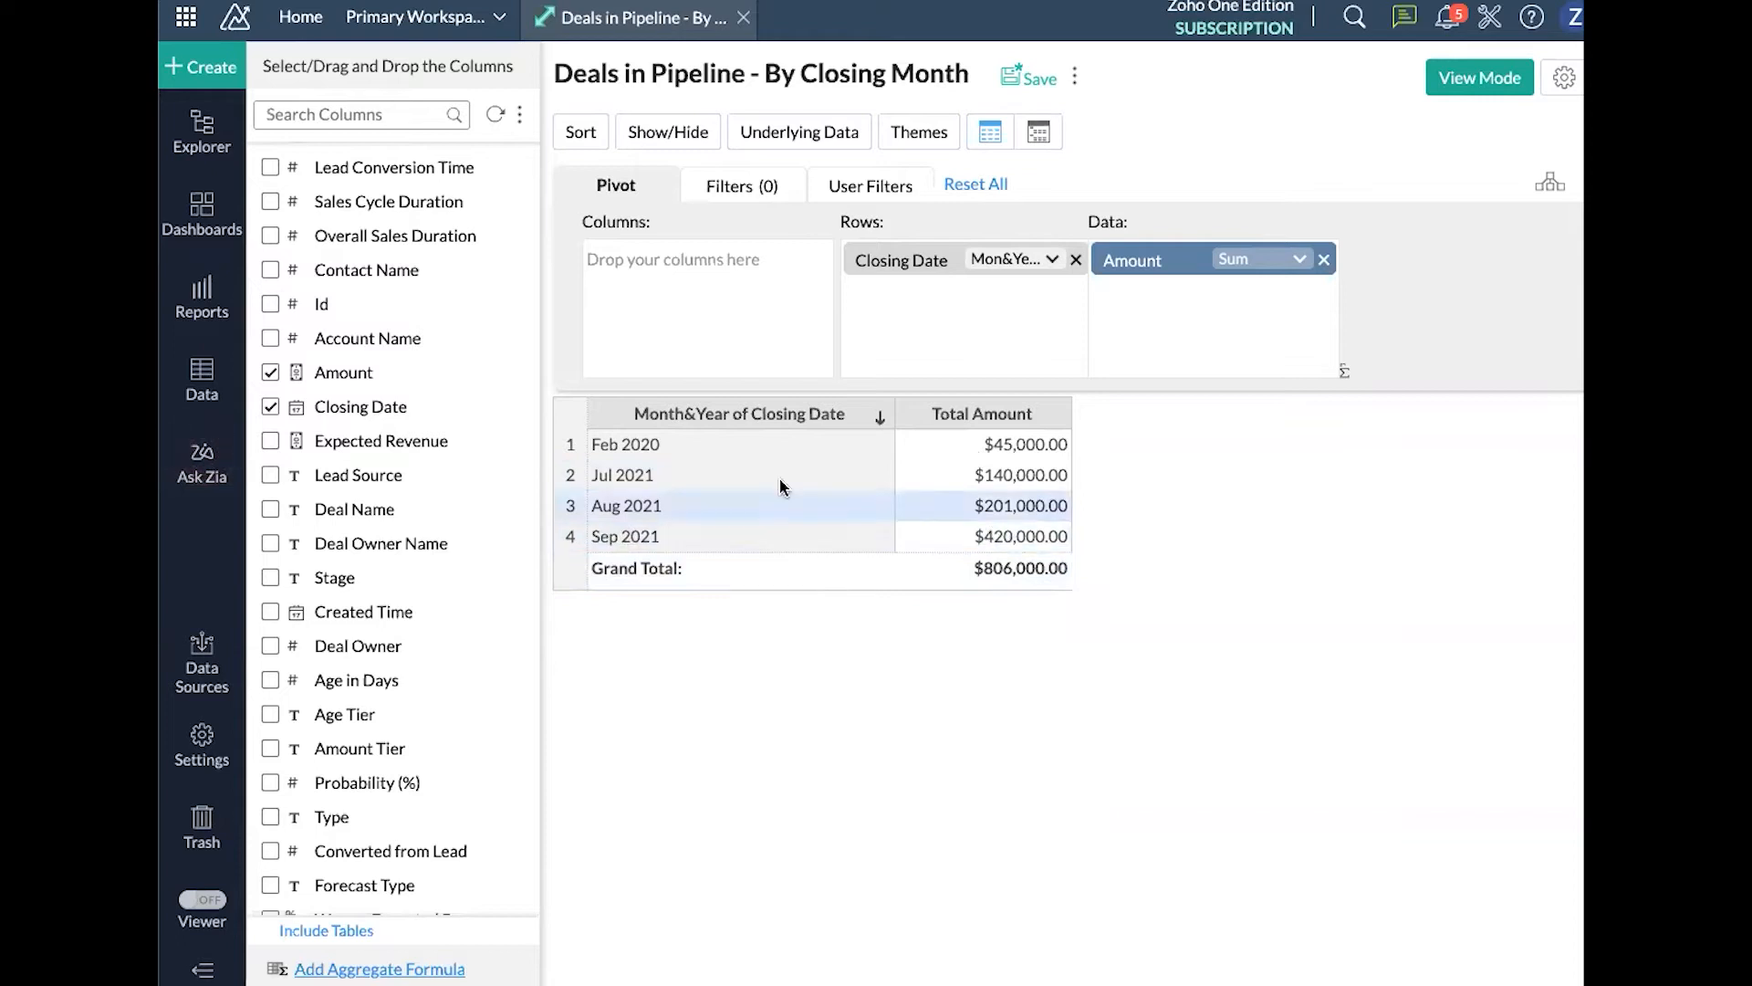
Shorten the header of the pivot's month column to "Closing Date"
left_click(601, 418)
left_click(696, 414)
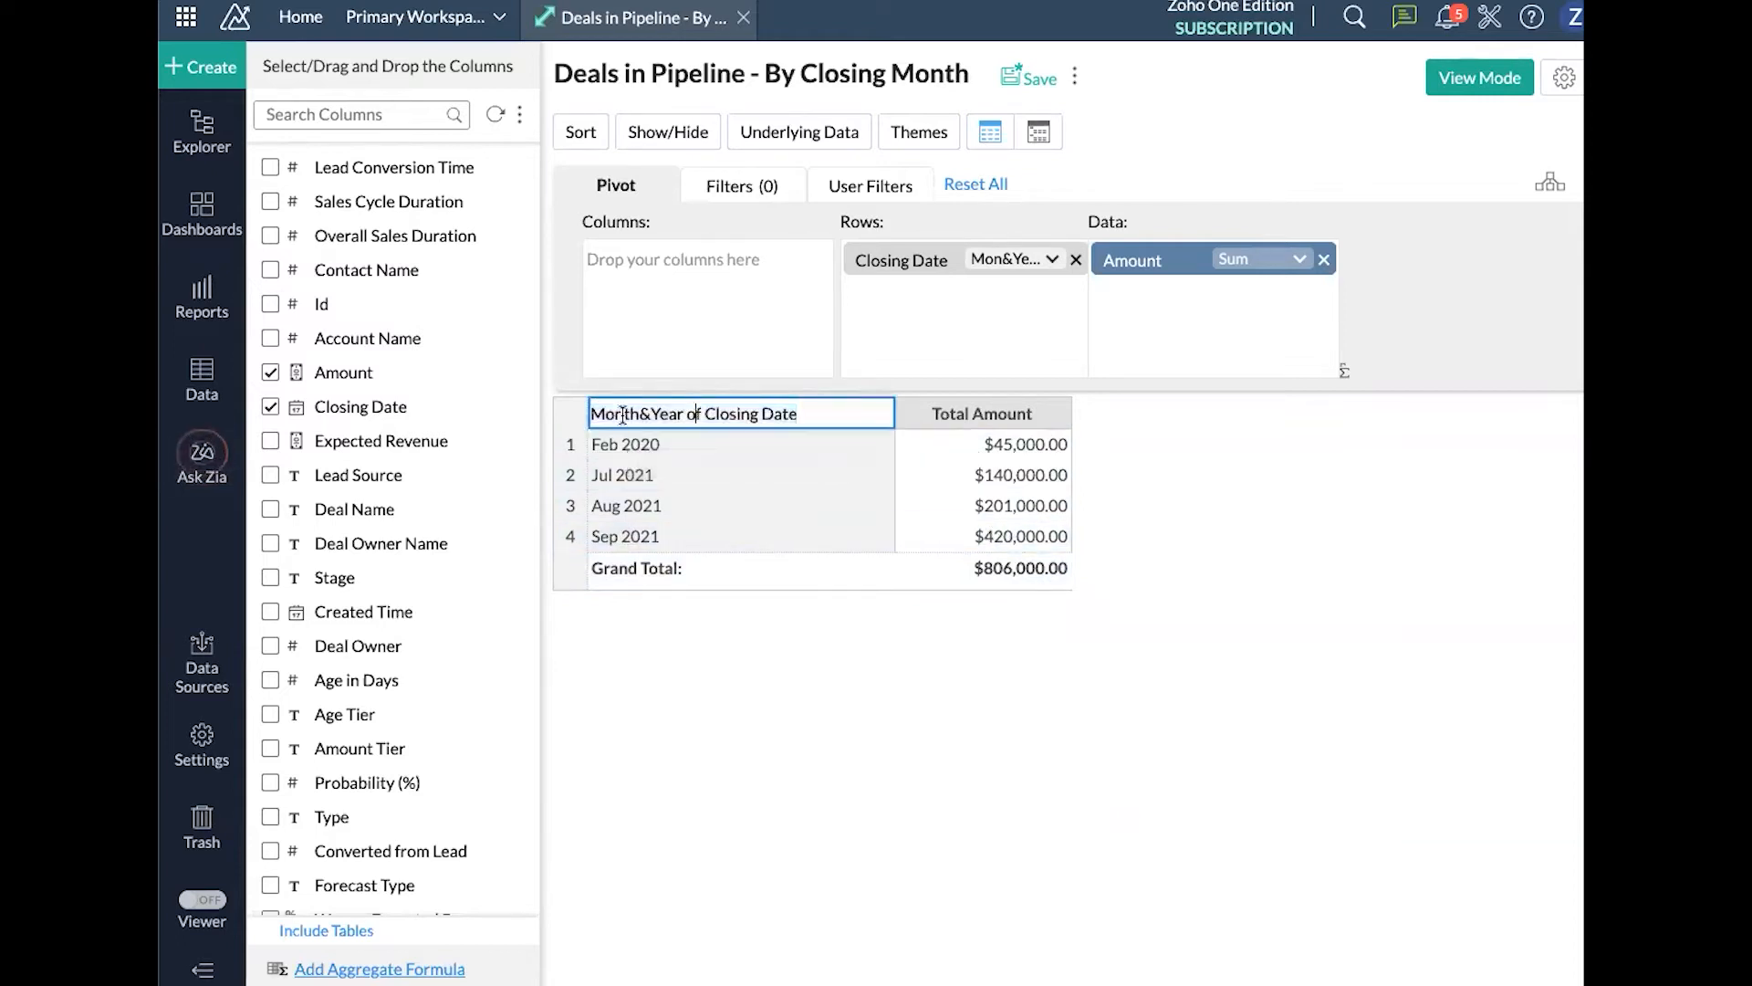
left_click_drag(611, 416, 705, 405)
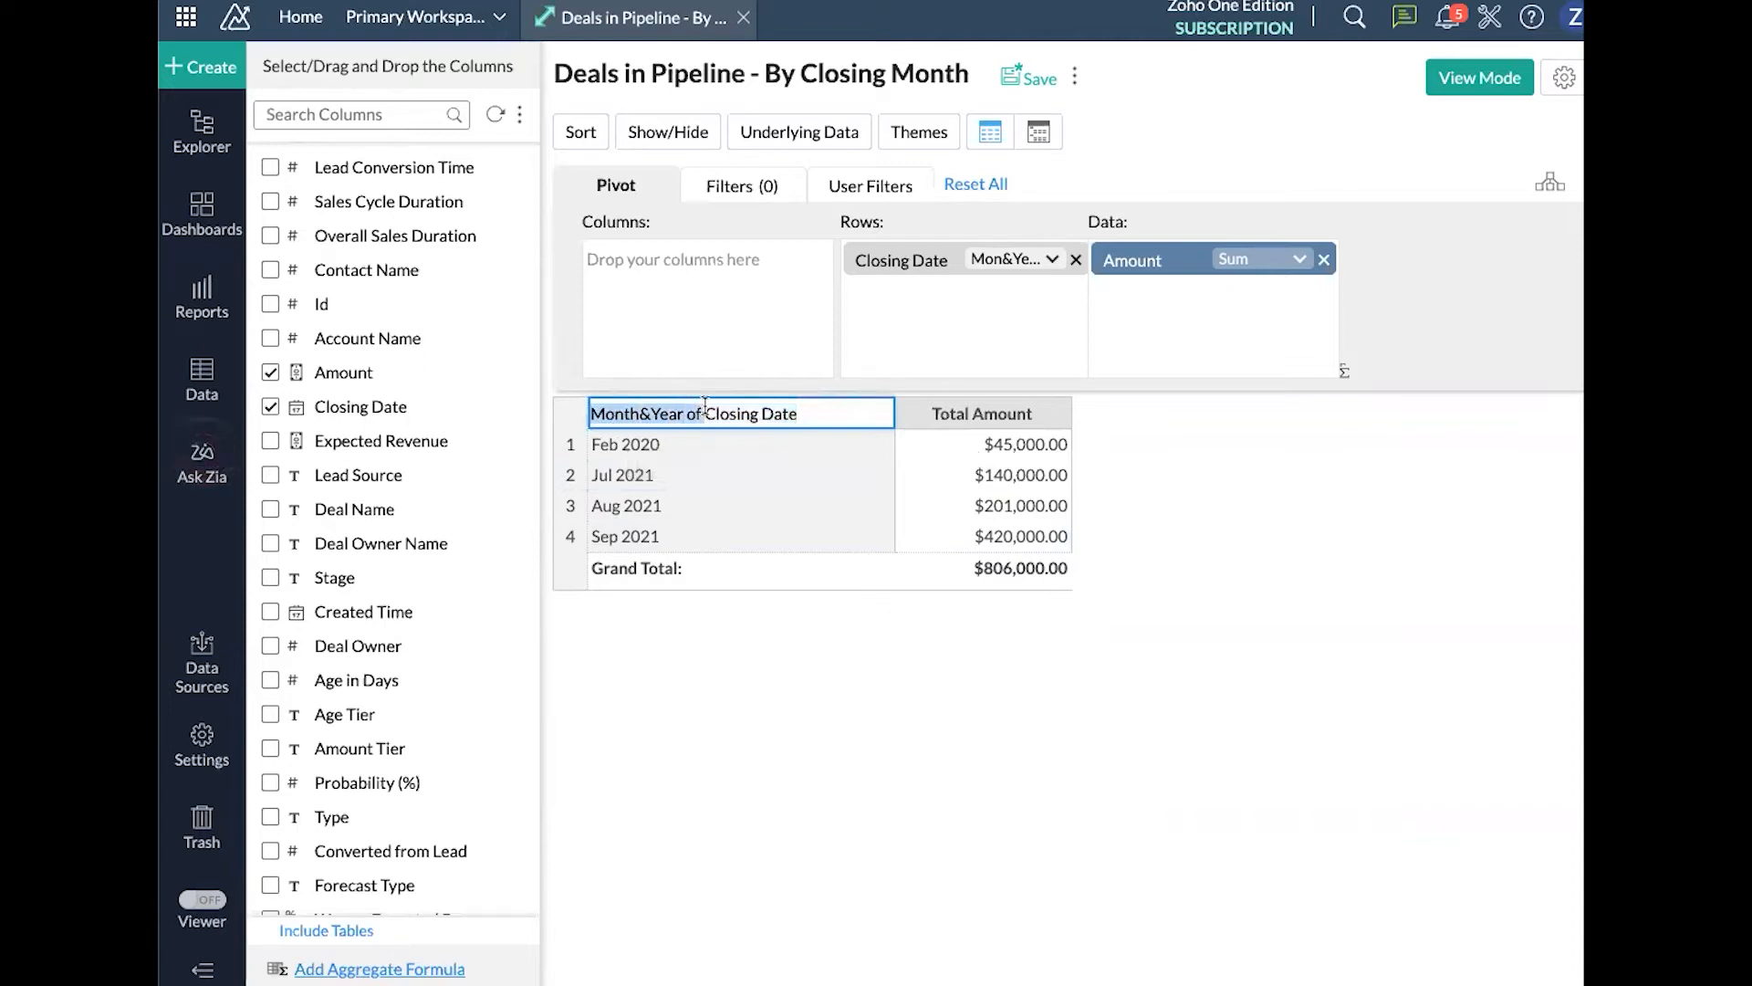
key("BackSpace")
key("Return")
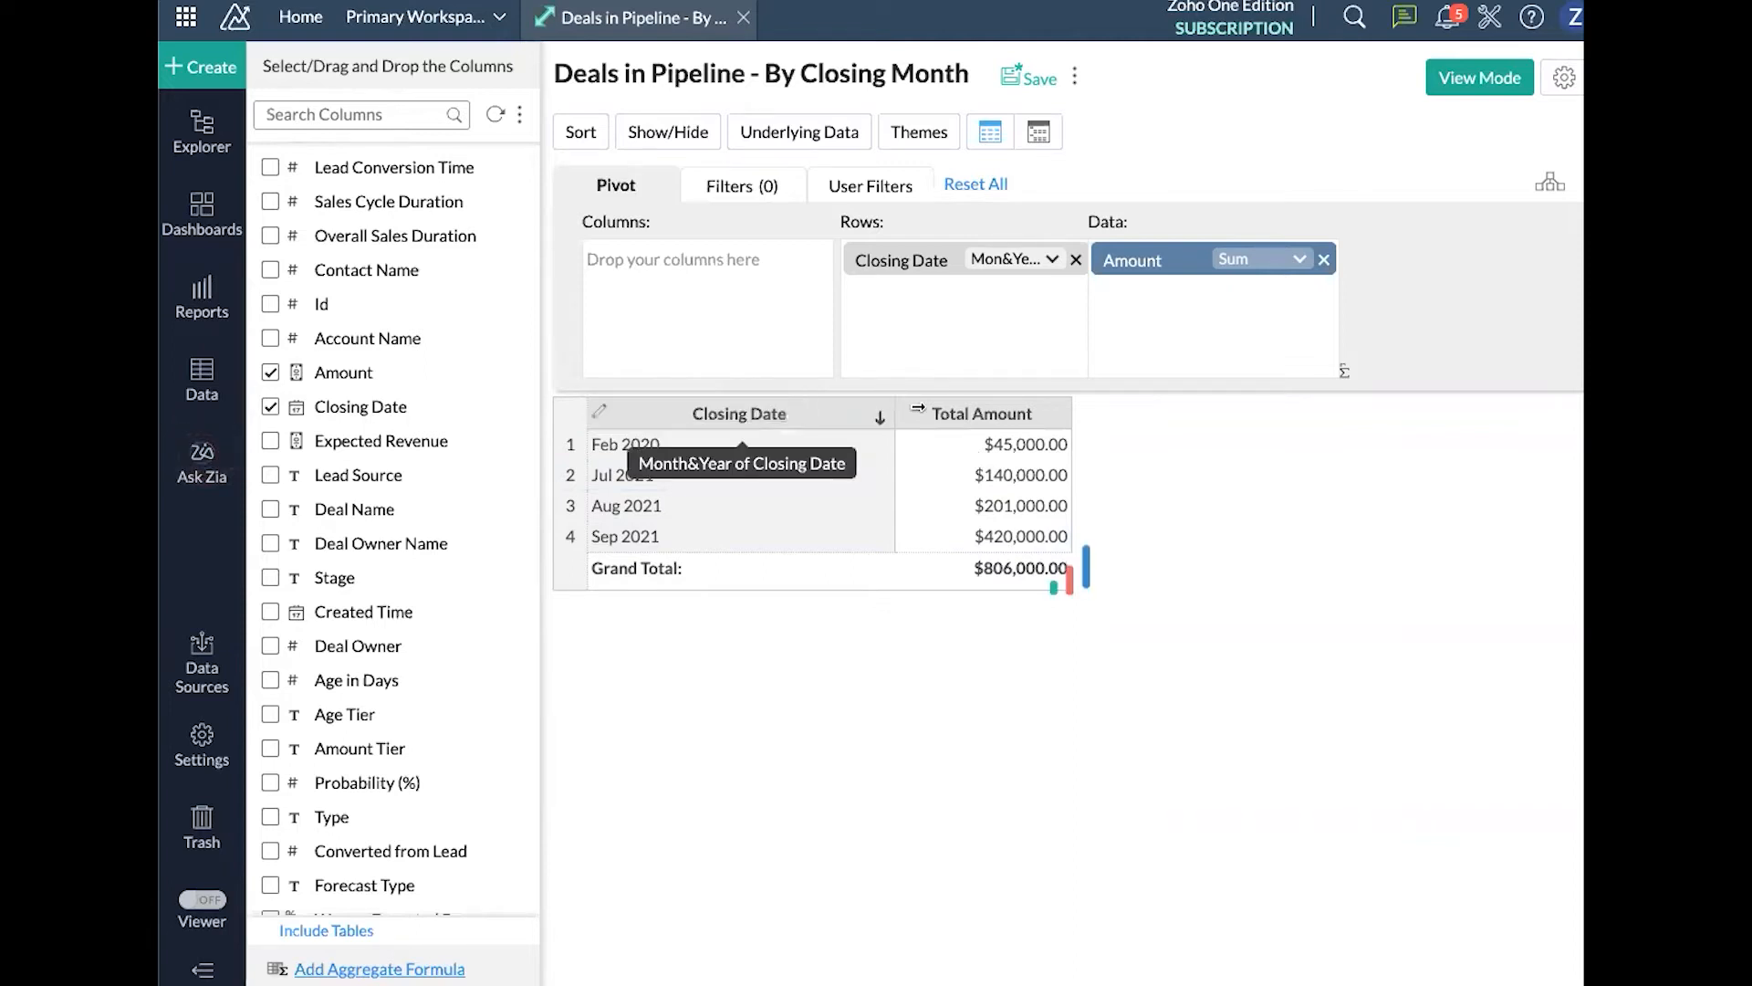
Rename the header of the pivot's totals column to "Amount"
left_click(777, 412)
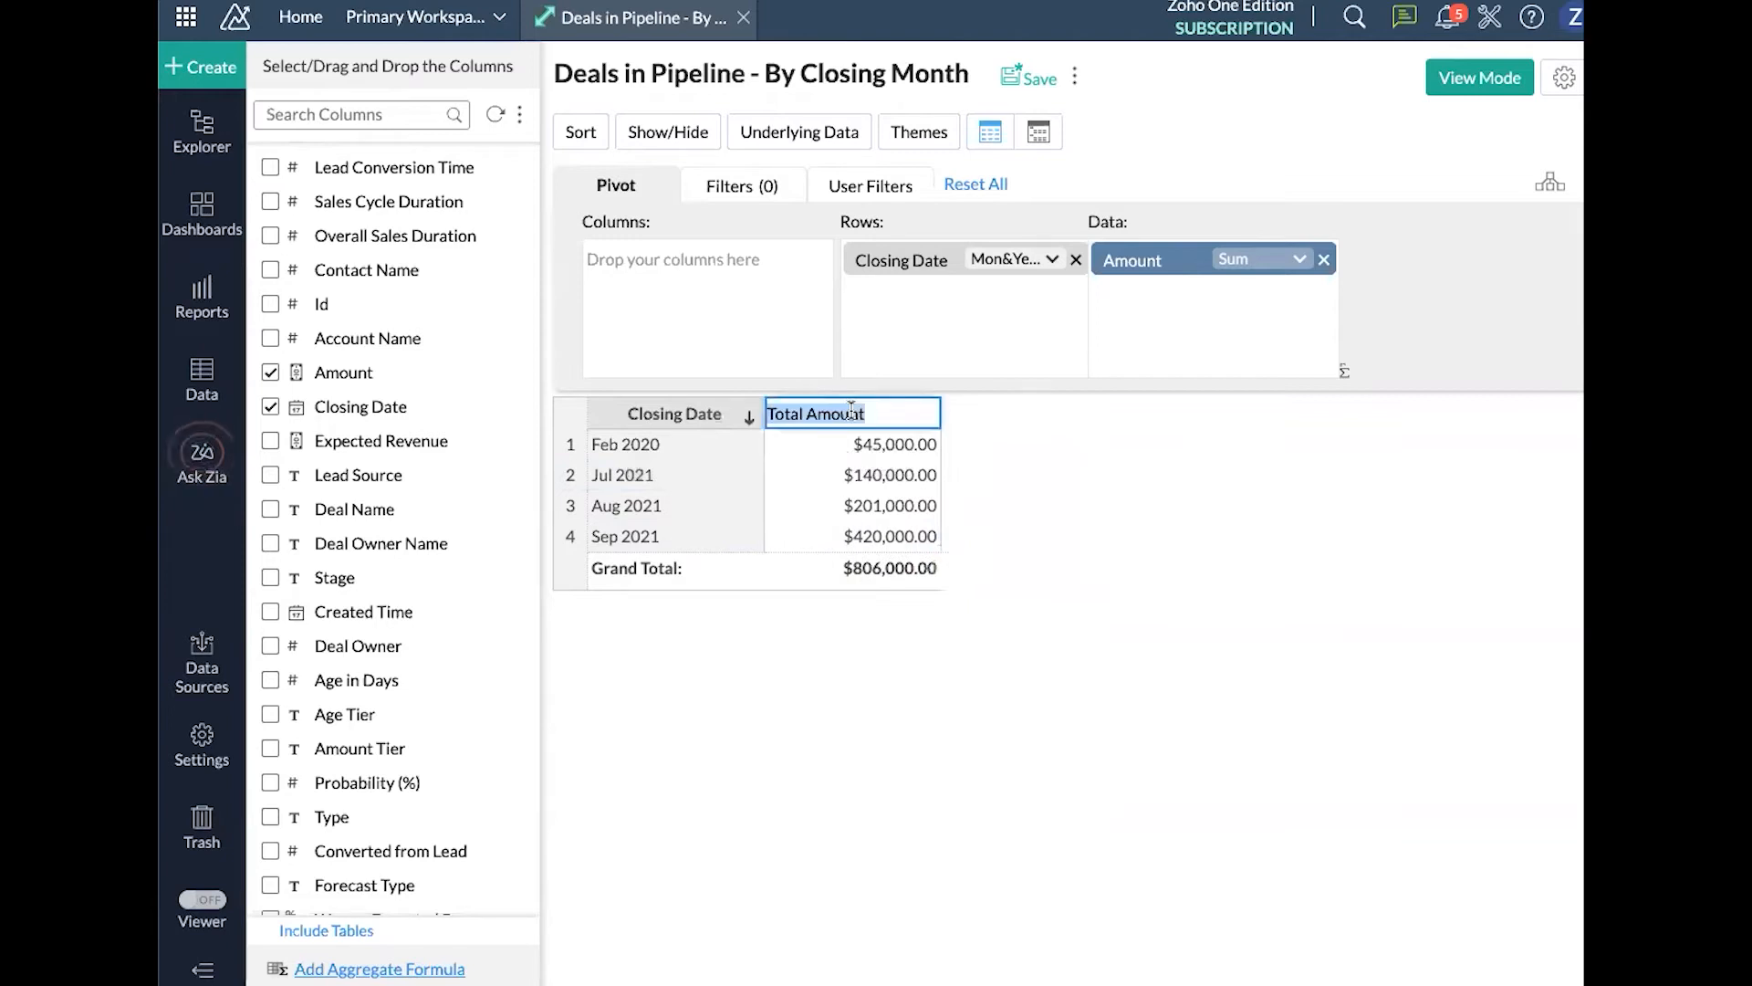
type("Am")
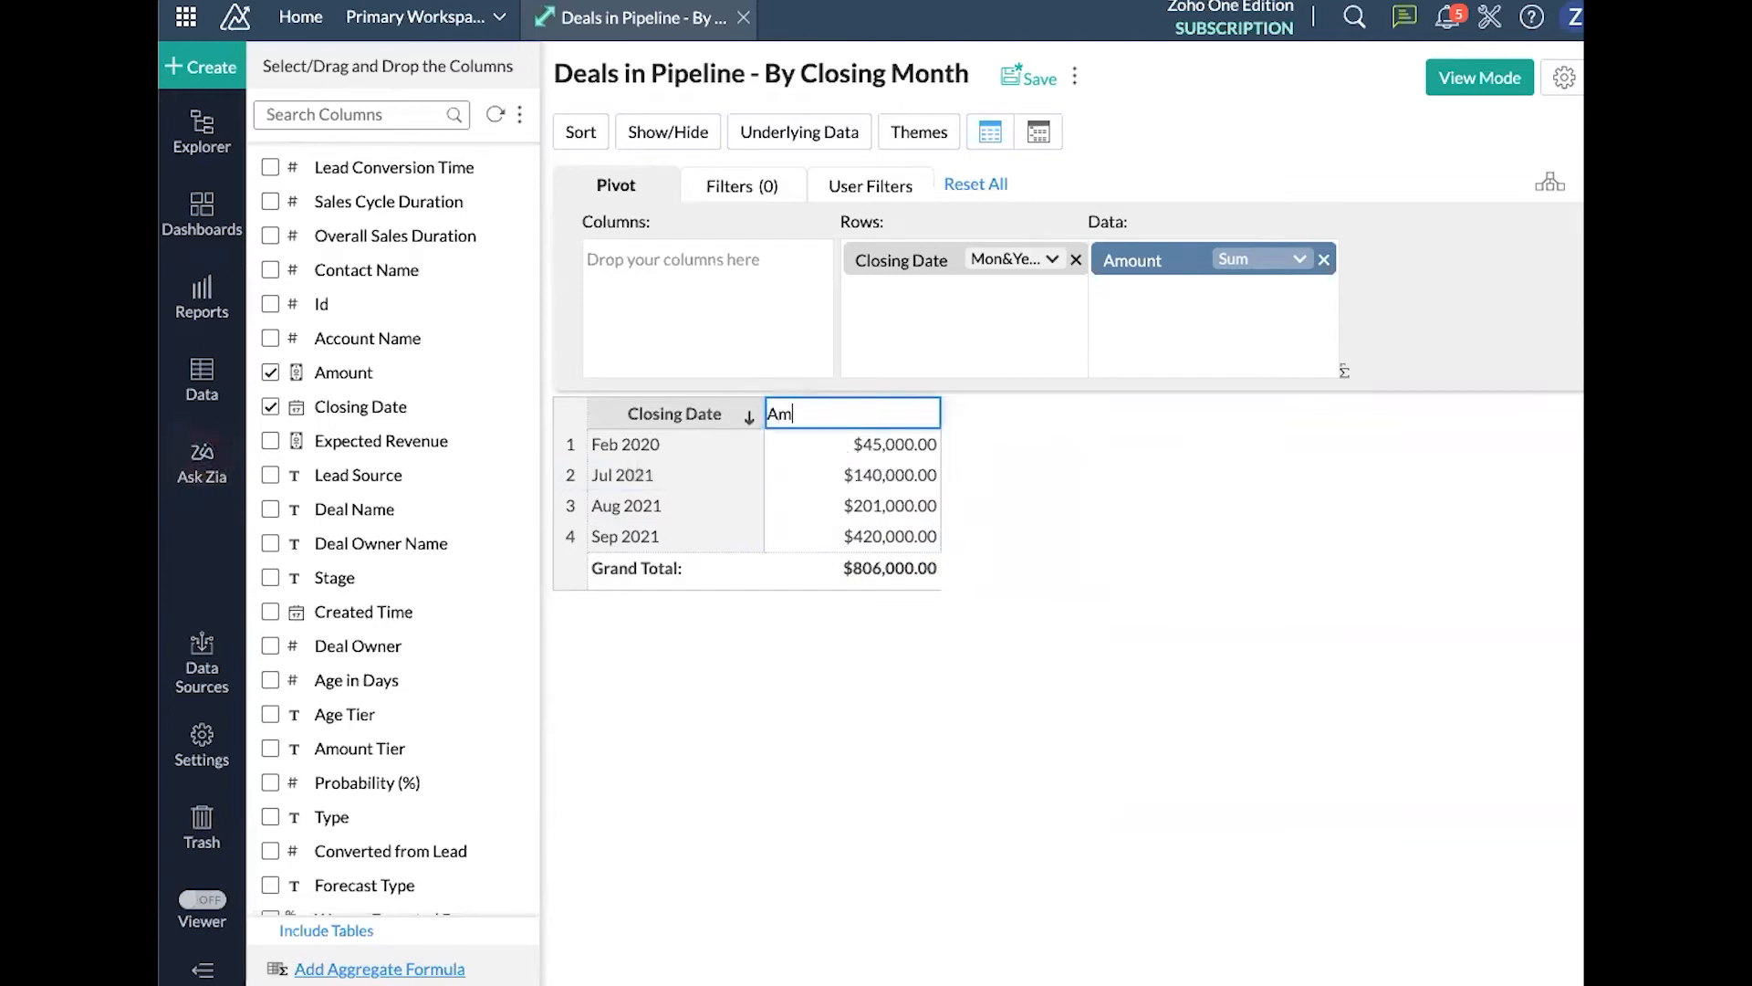
key("Return")
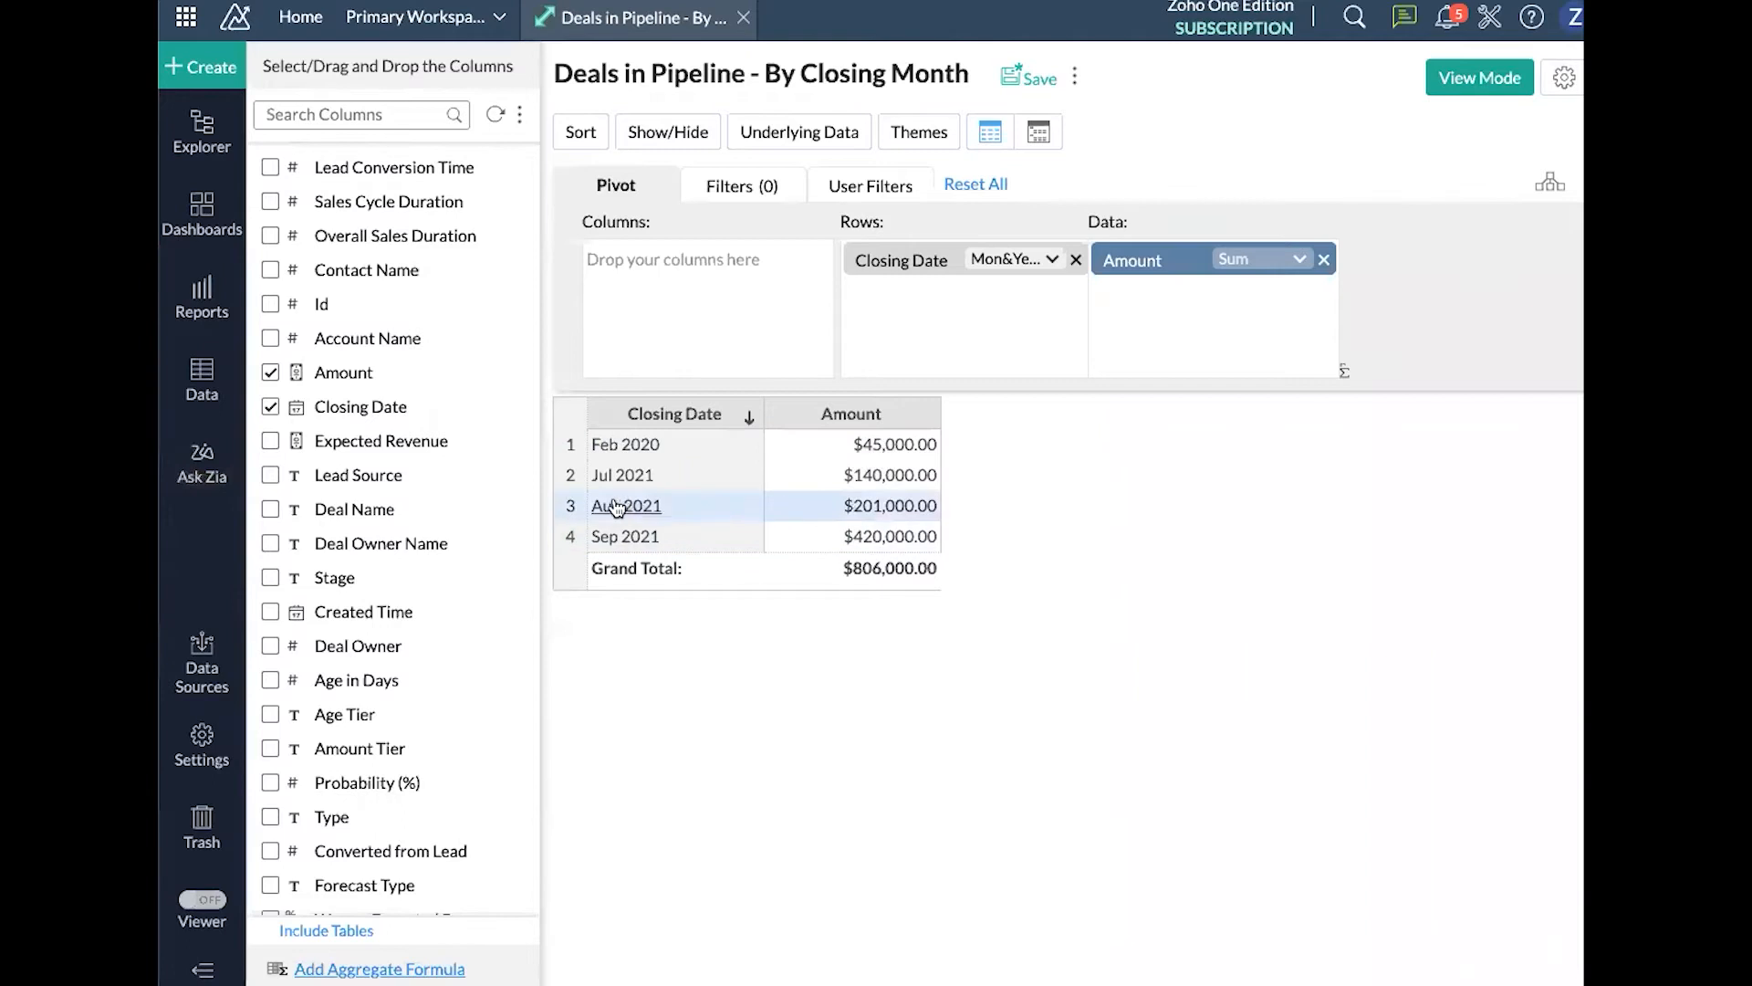
left_click_drag(605, 508, 1023, 499)
left_click(1023, 499)
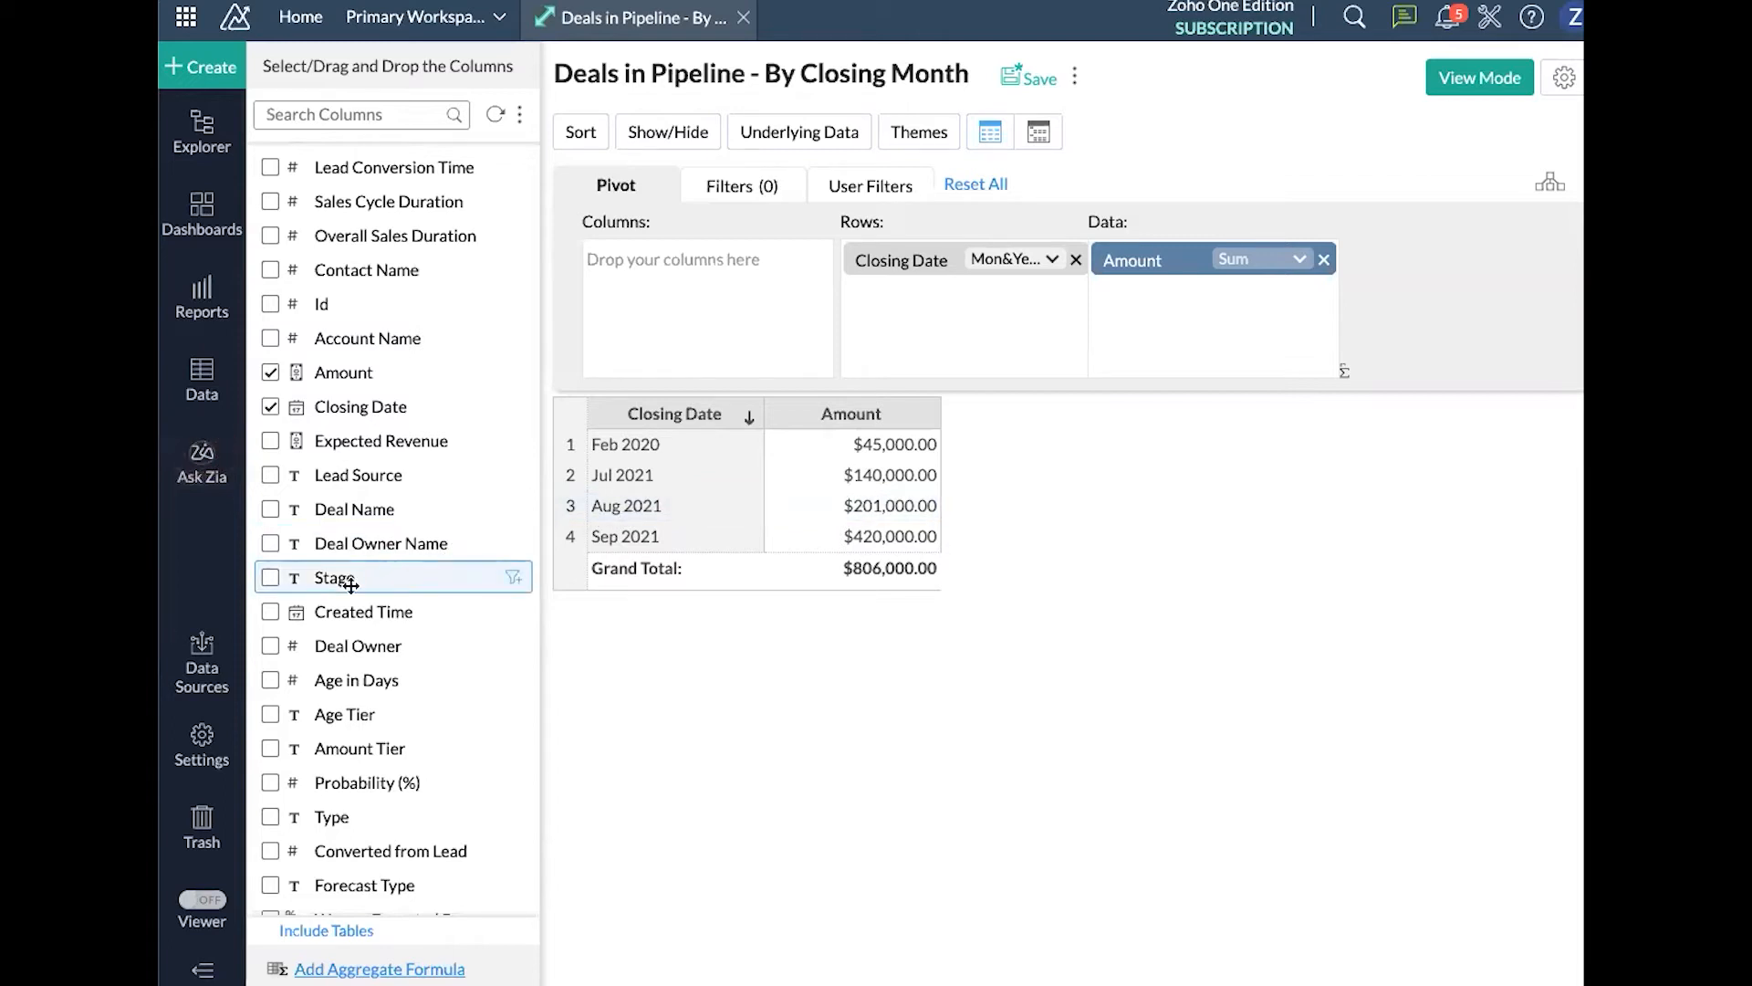
Add the Stage field to the pivot's rows below Closing Date and regenerate the pivot
left_click_drag(349, 581, 973, 333)
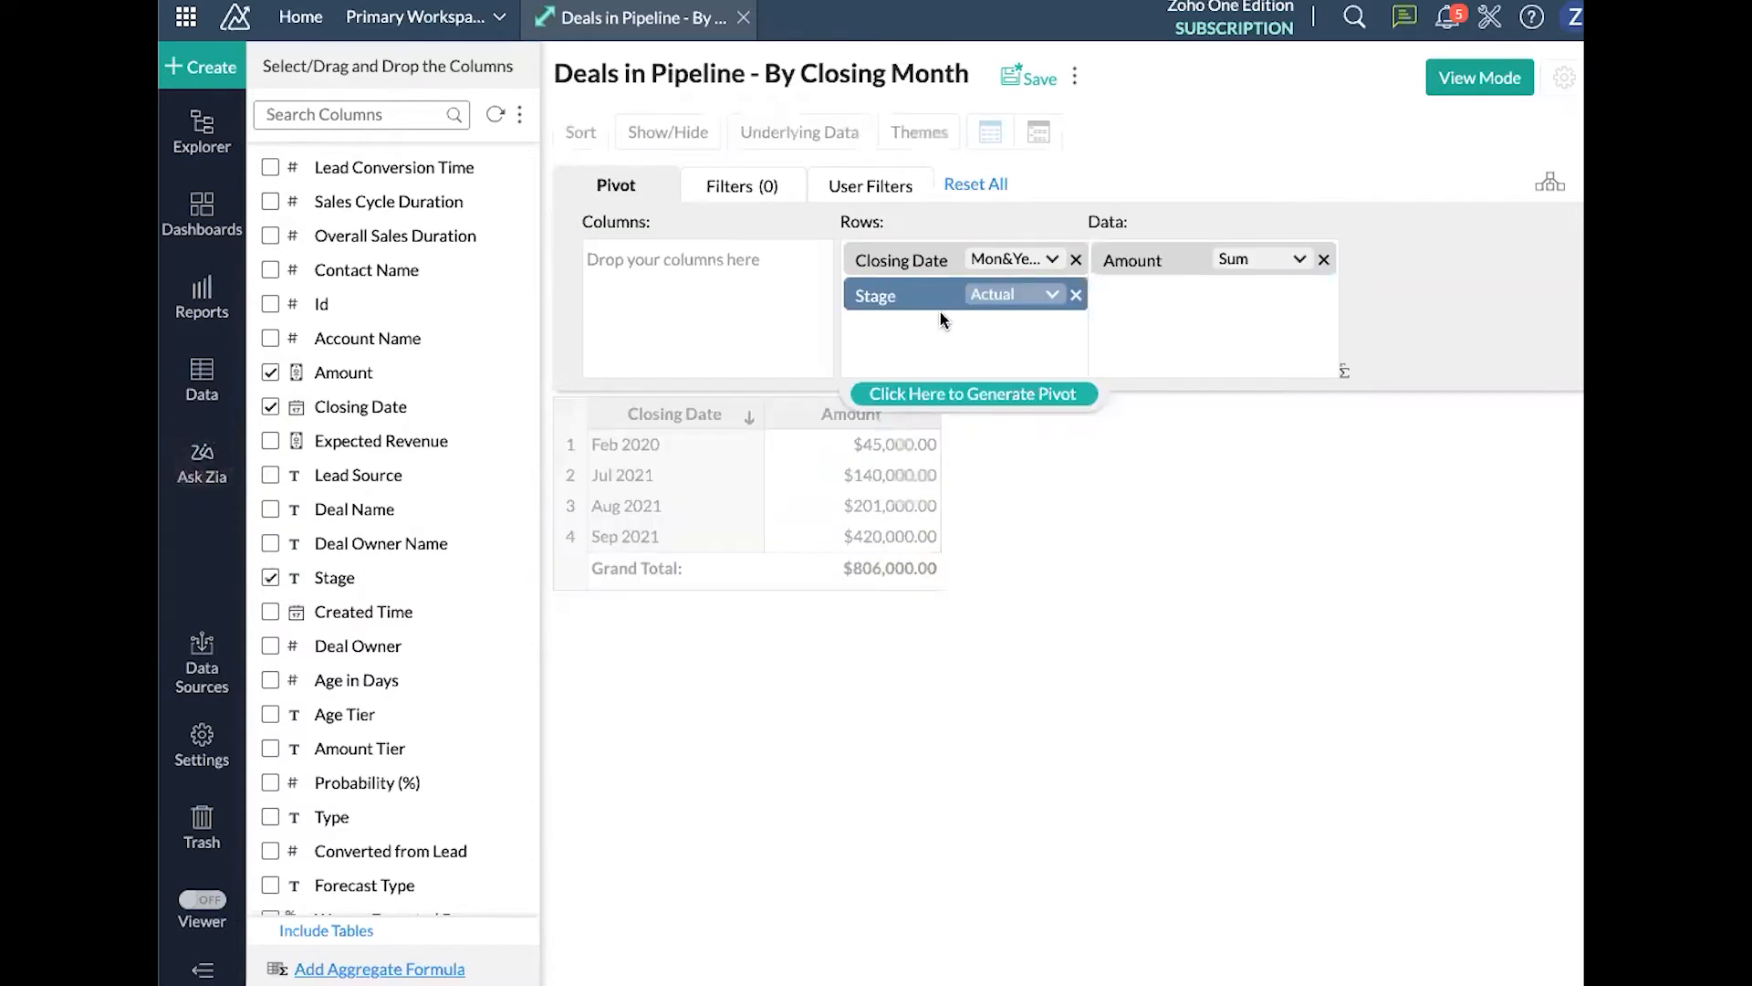
left_click(938, 391)
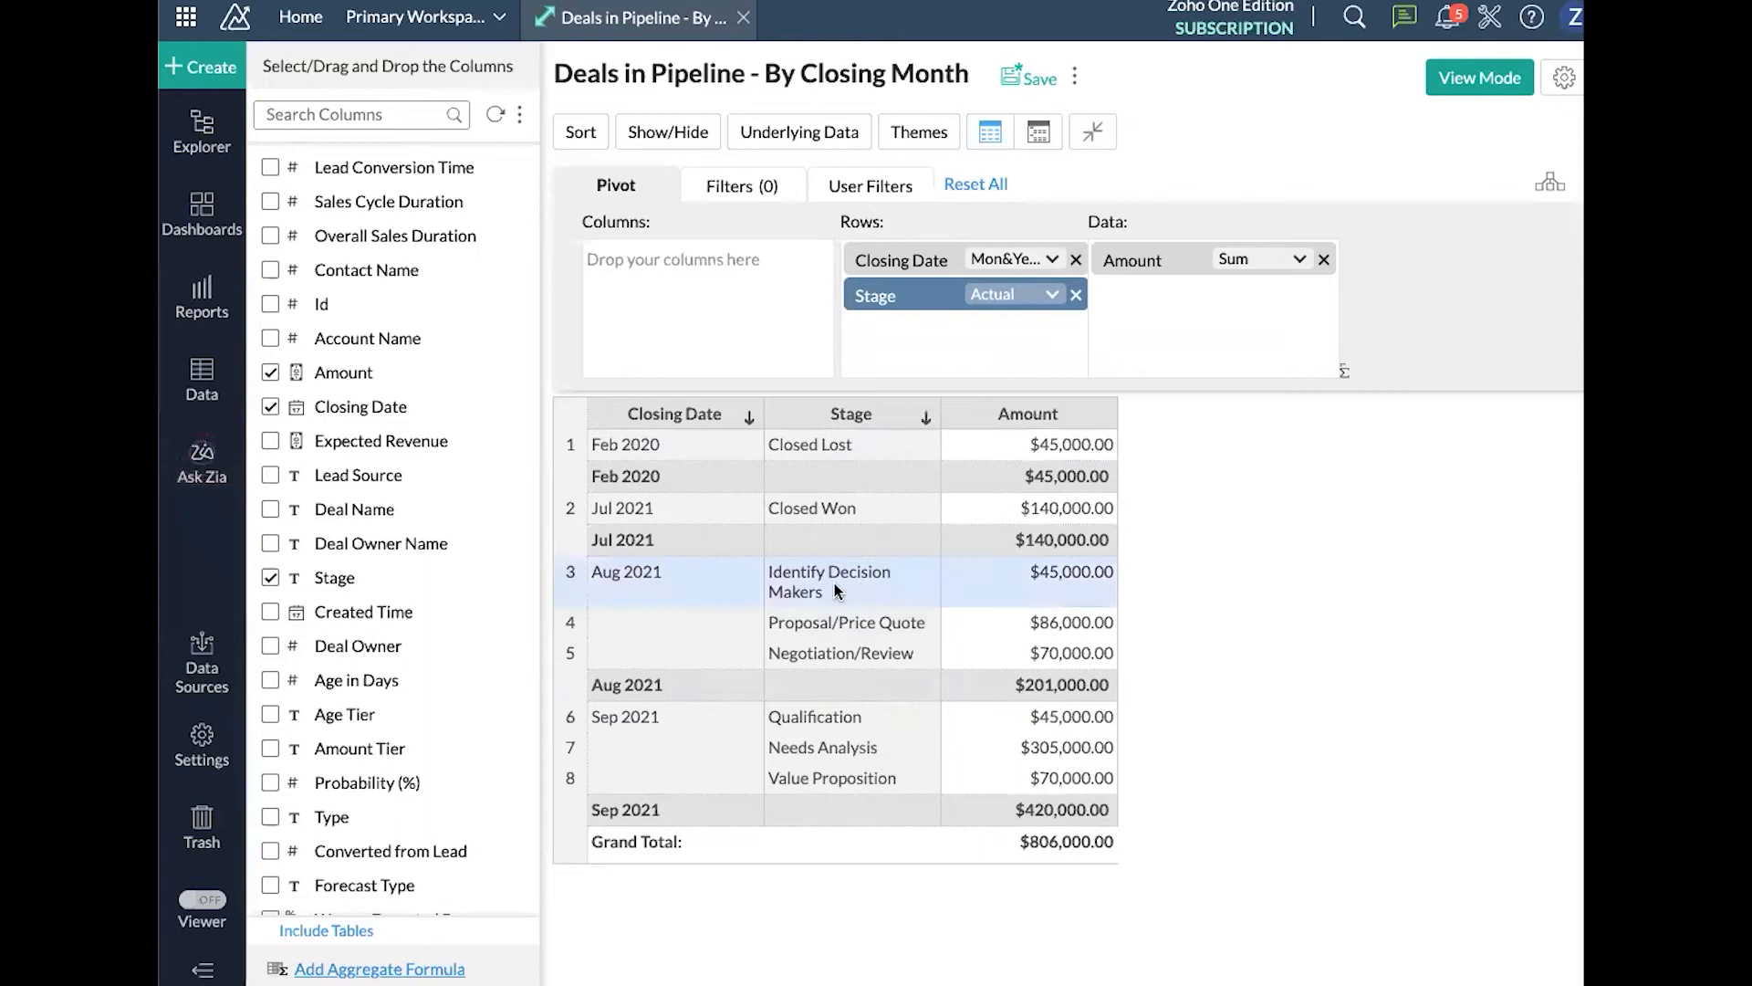
left_click_drag(854, 593, 590, 577)
left_click(973, 576)
left_click_drag(971, 571, 1143, 573)
left_click(1143, 568)
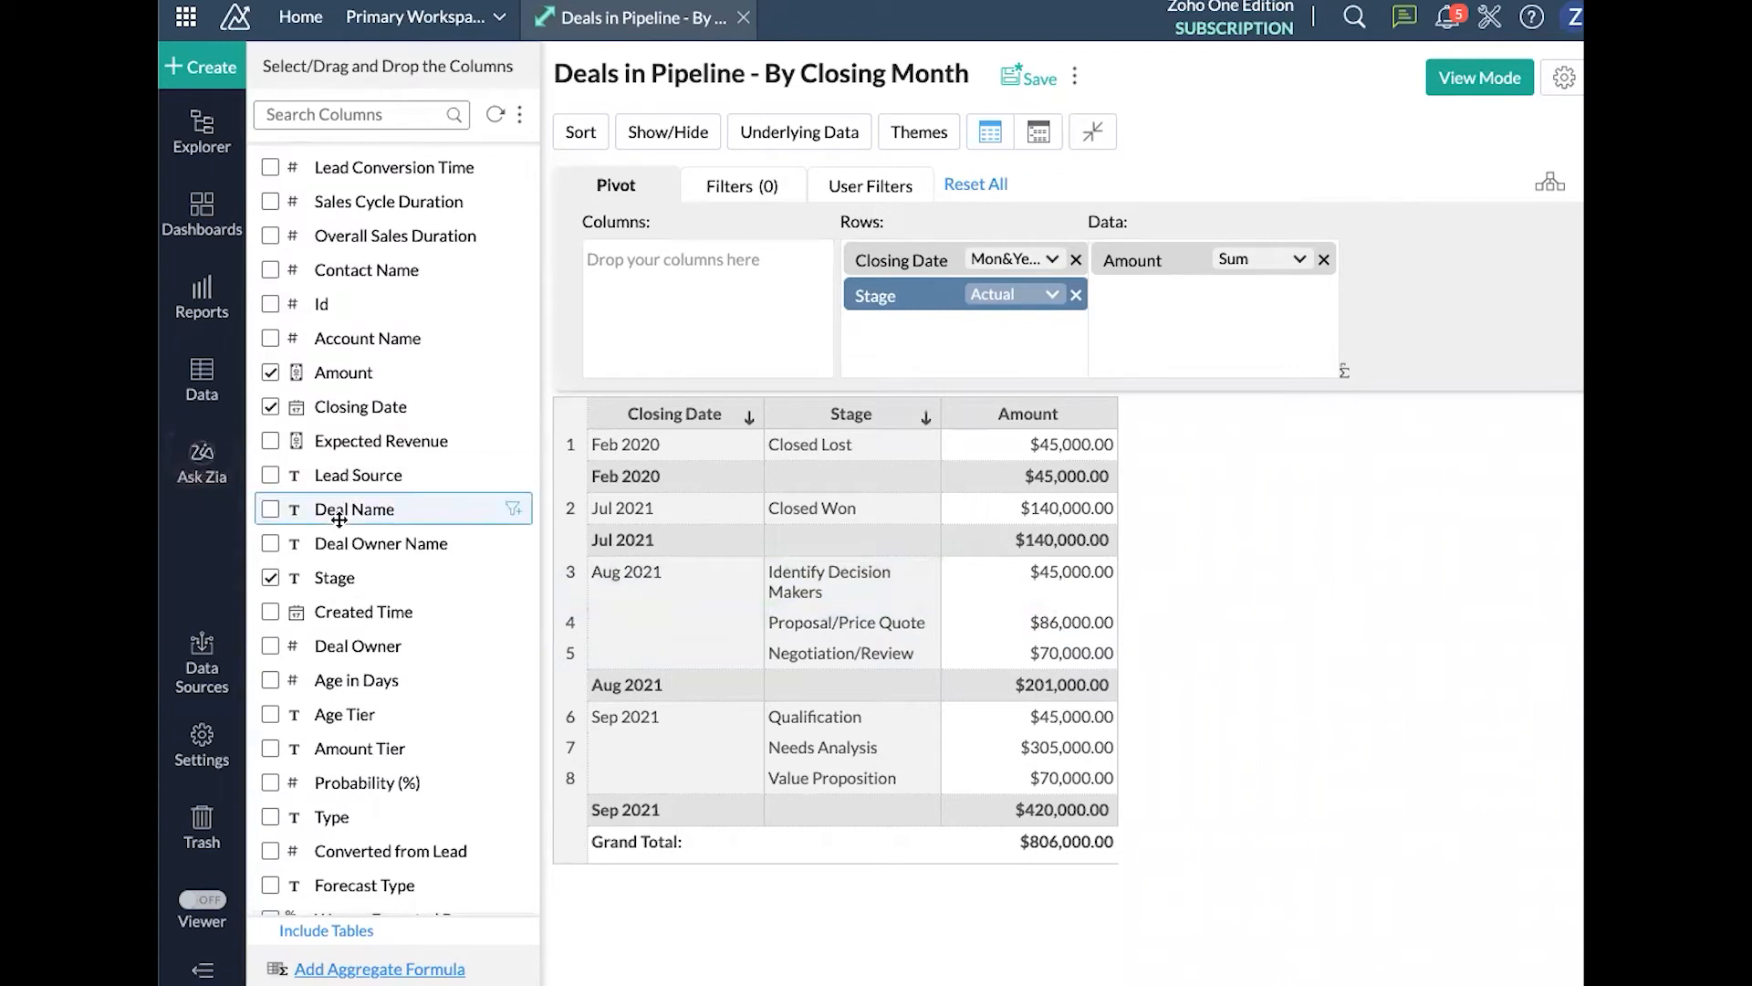
Add the Deal Name field to the pivot's rows below Stage, regenerate the pivot and review the deals listed
left_click_drag(343, 513, 940, 343)
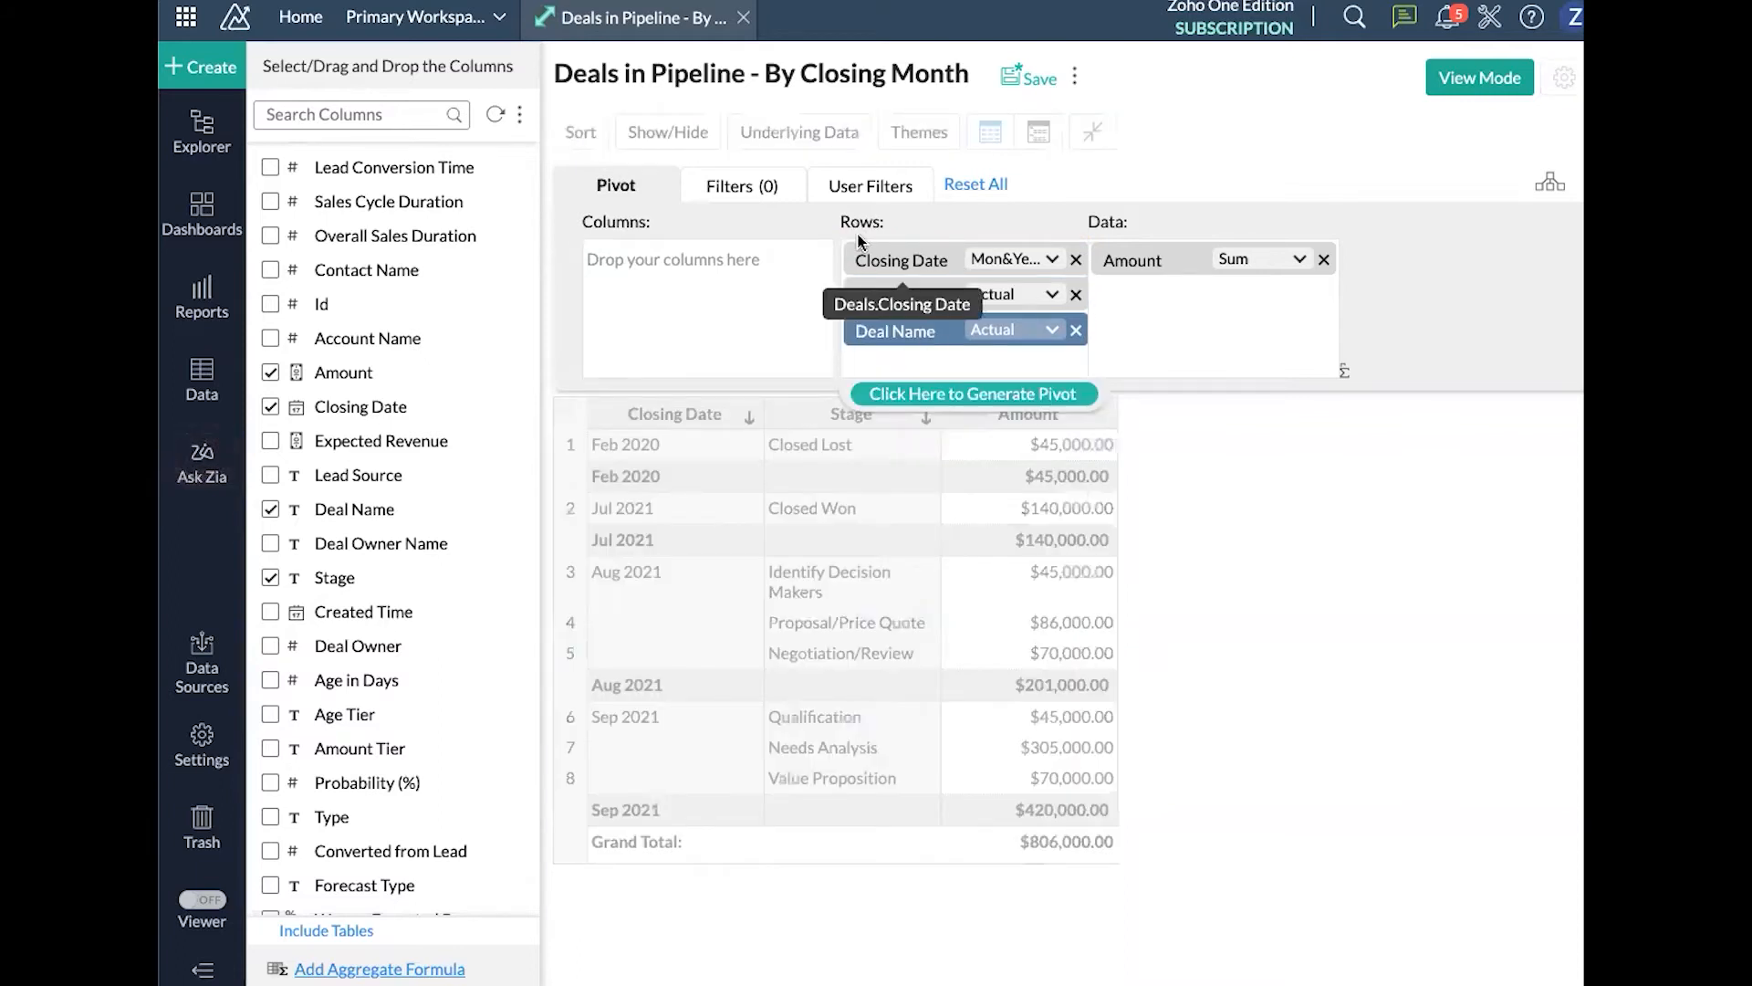
left_click(916, 394)
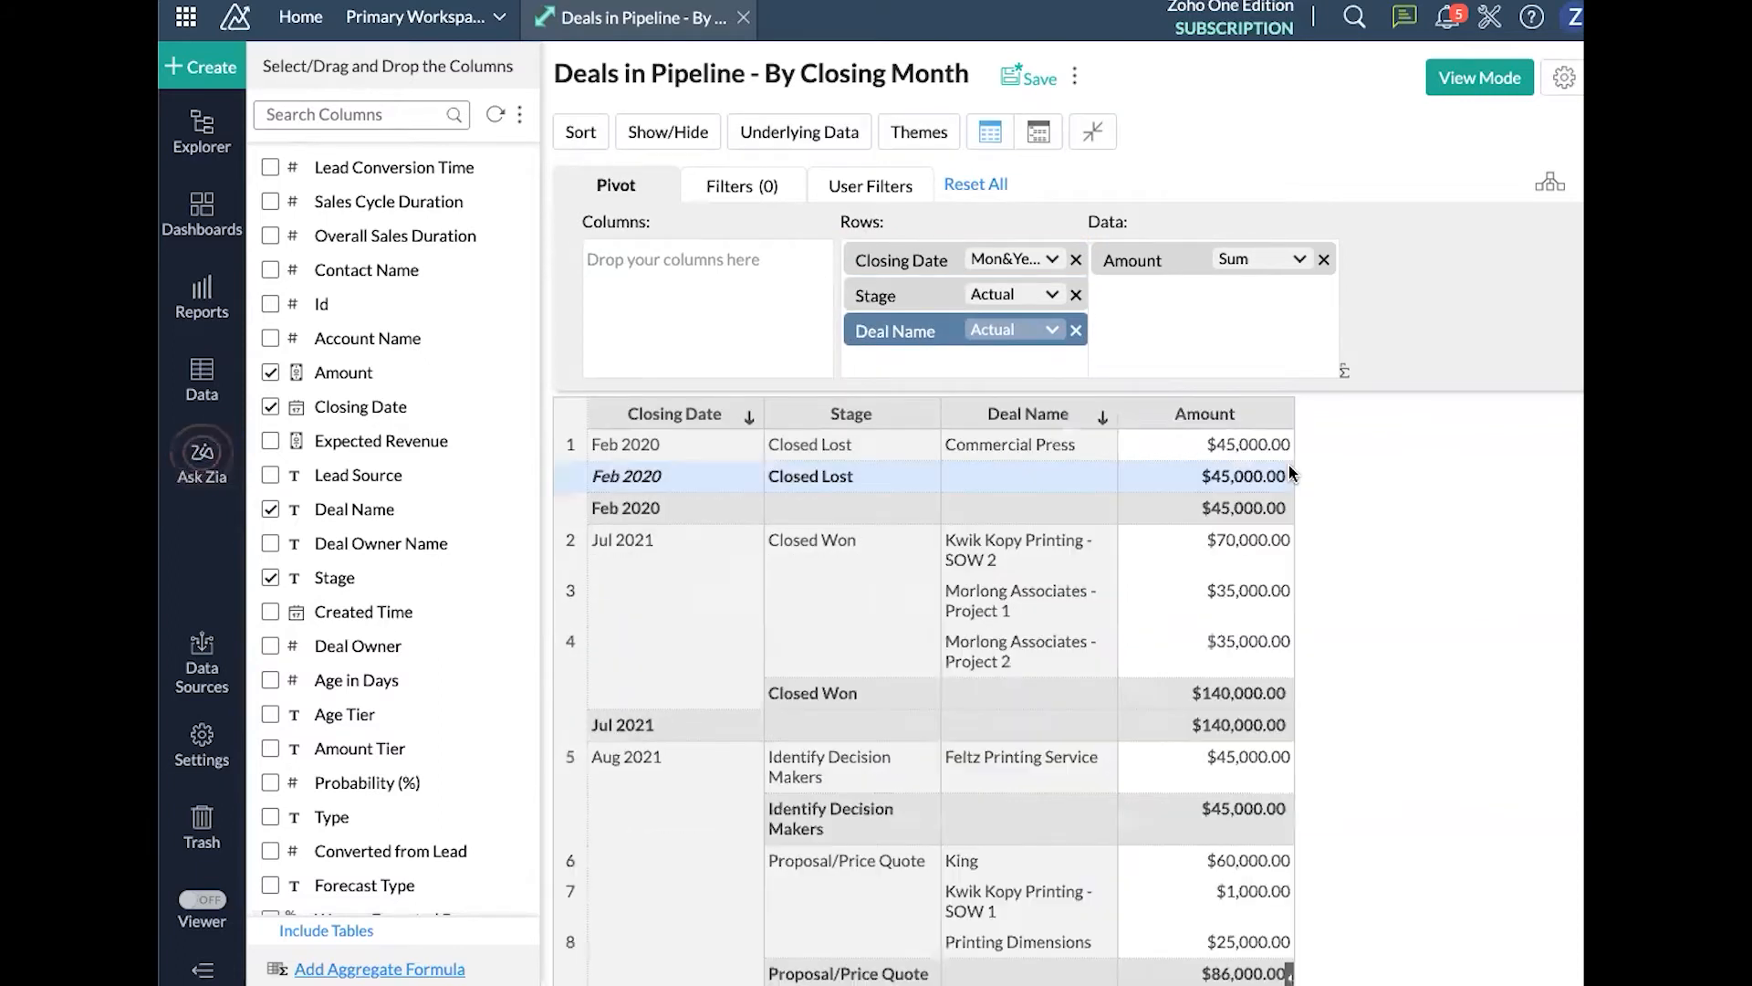
scroll(1186, 638, "down", 3)
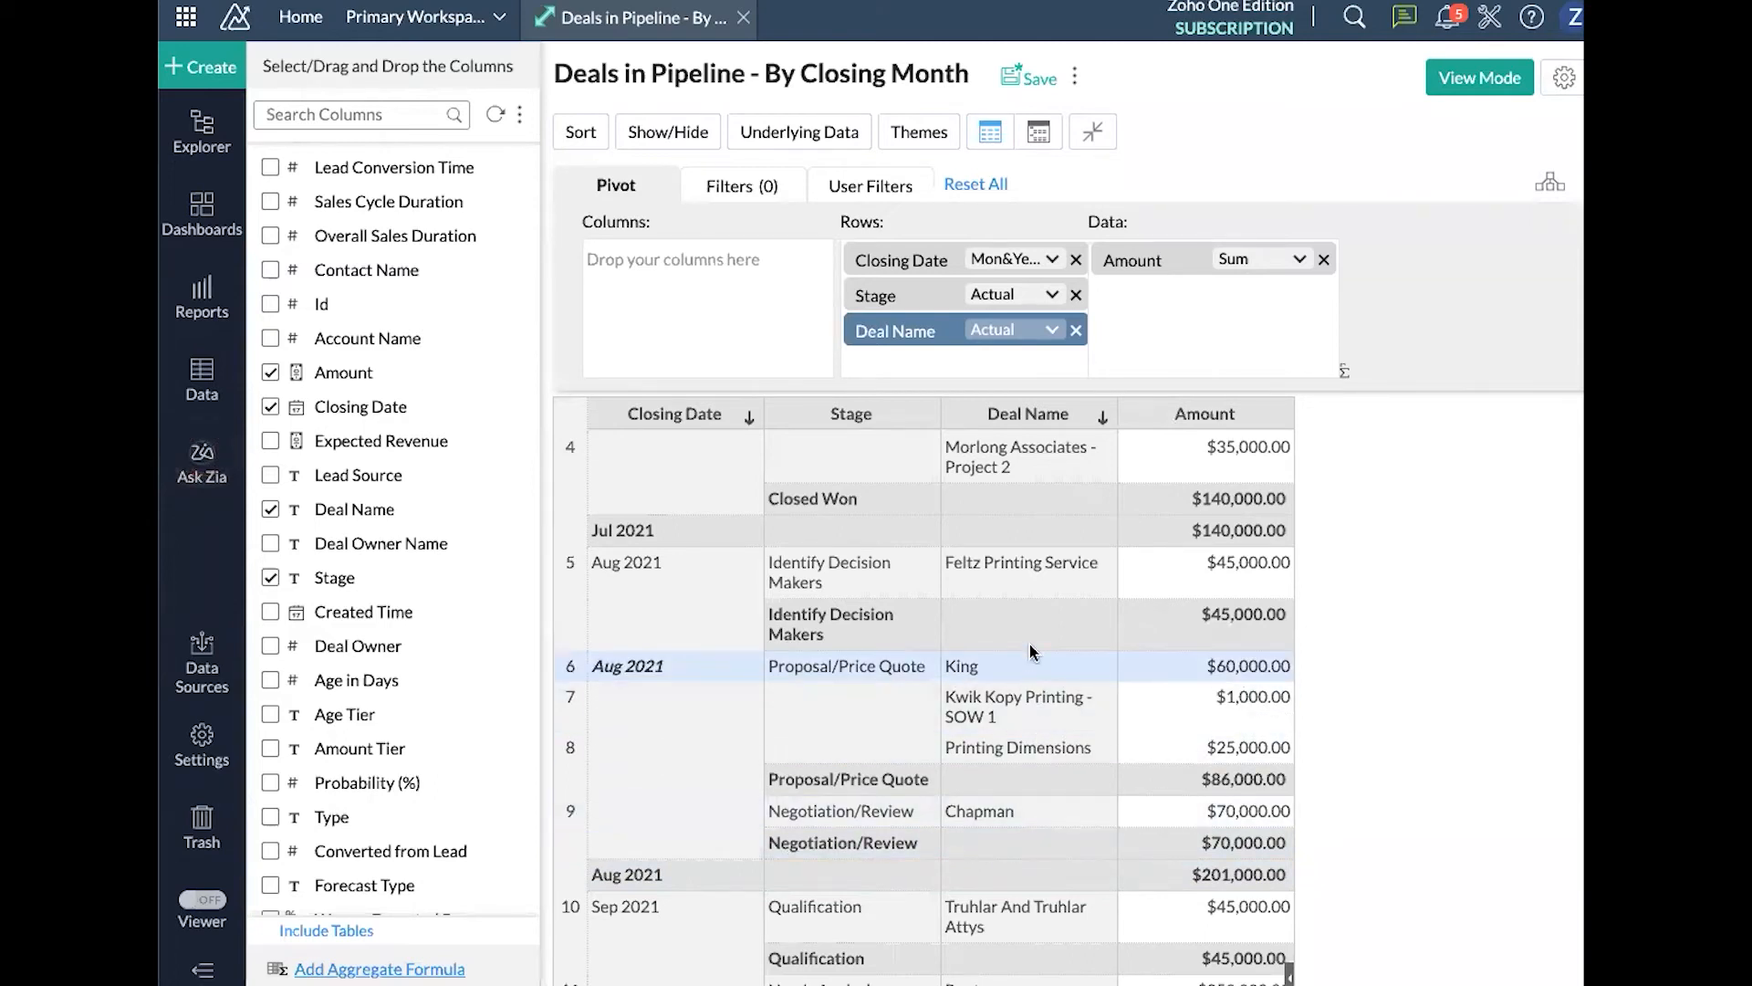
scroll(1095, 557, "up", 3)
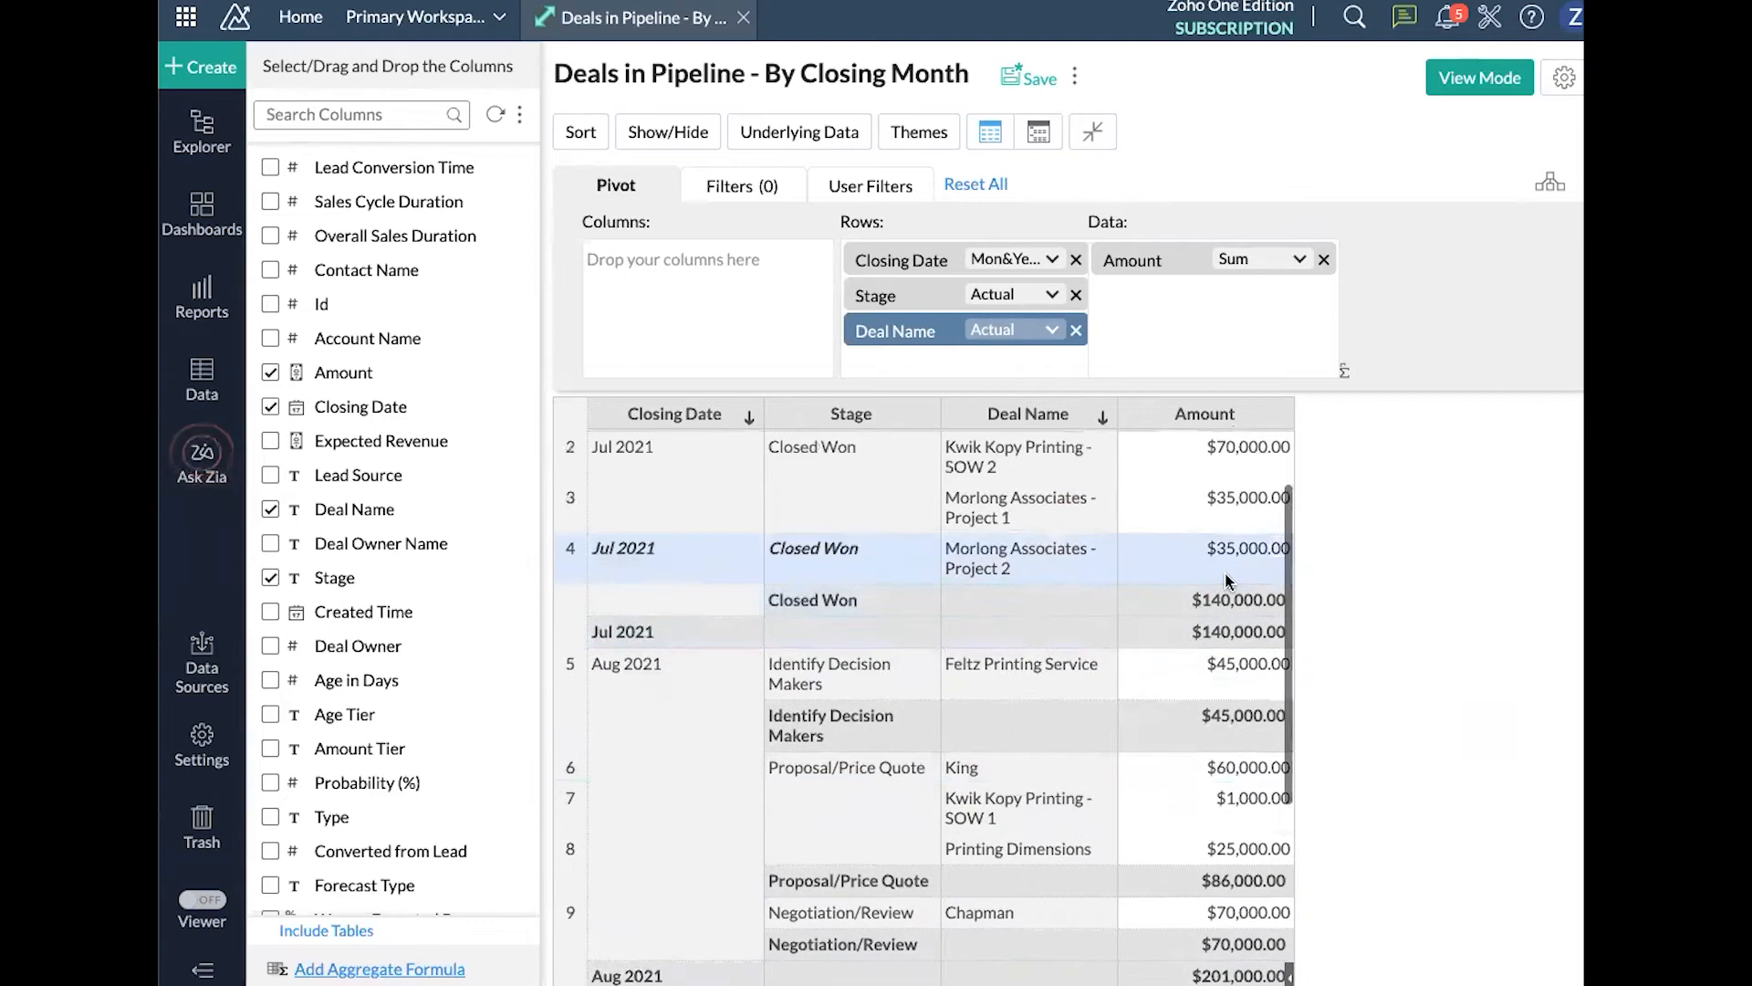
scroll(1183, 535, "up", 1)
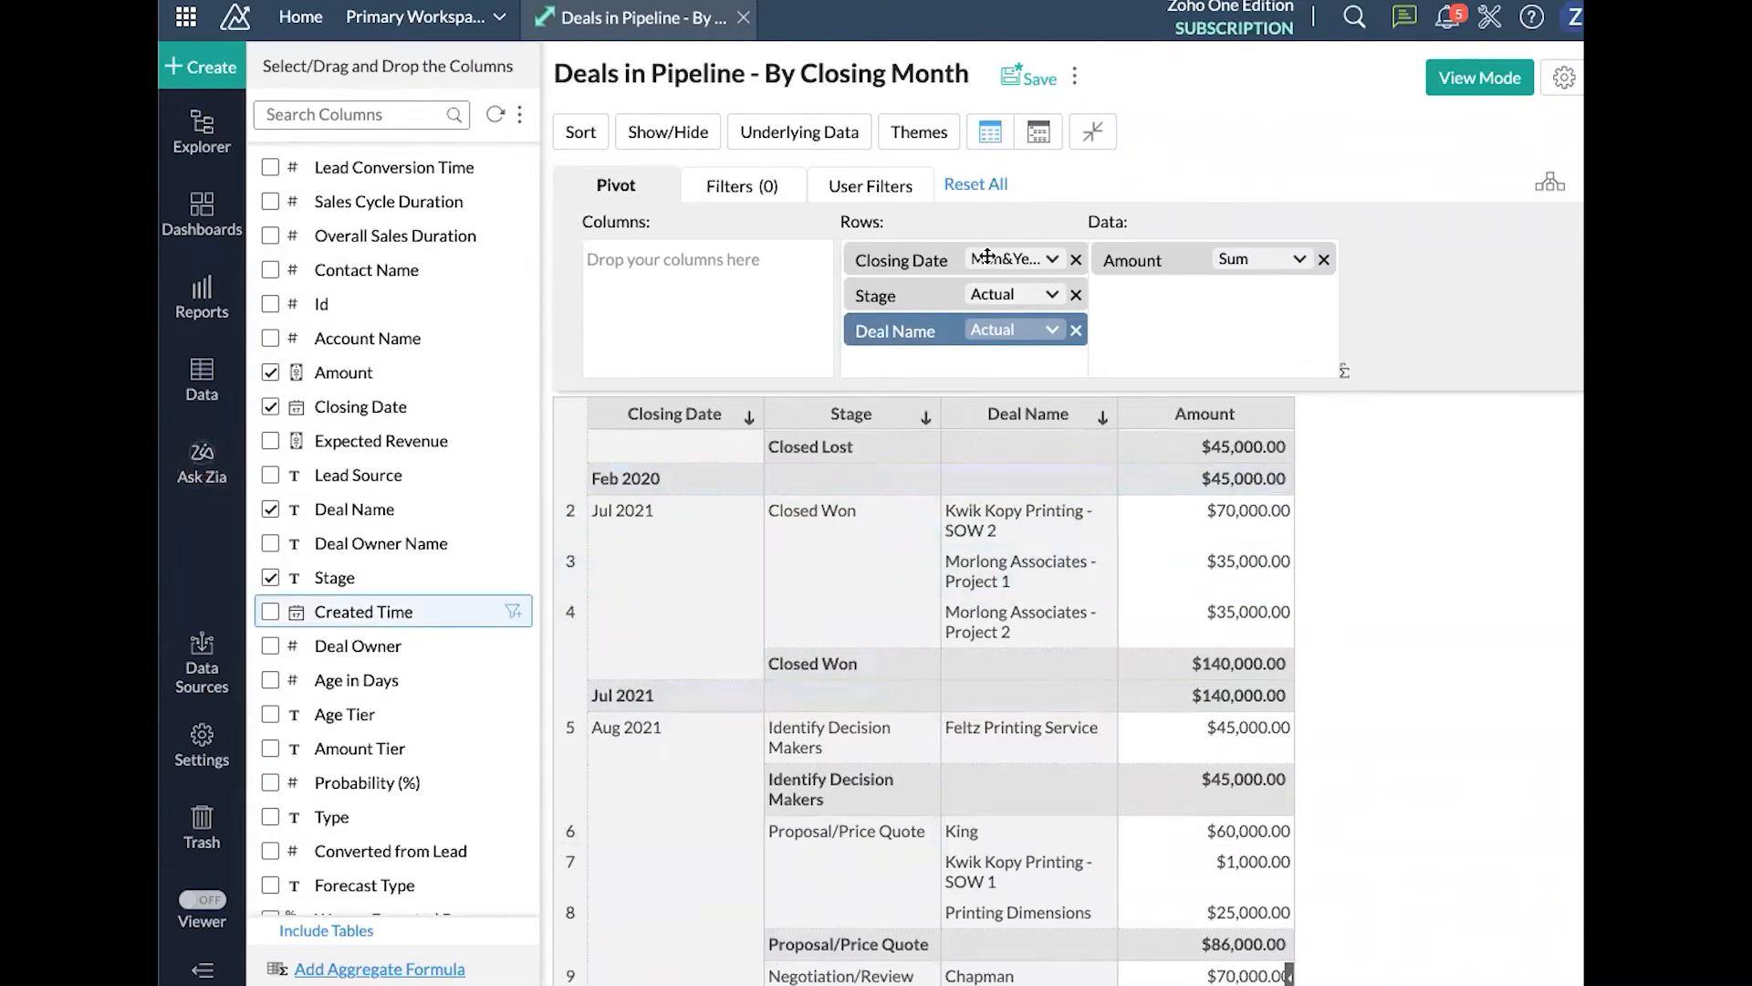
scroll(1205, 447, "up", 1)
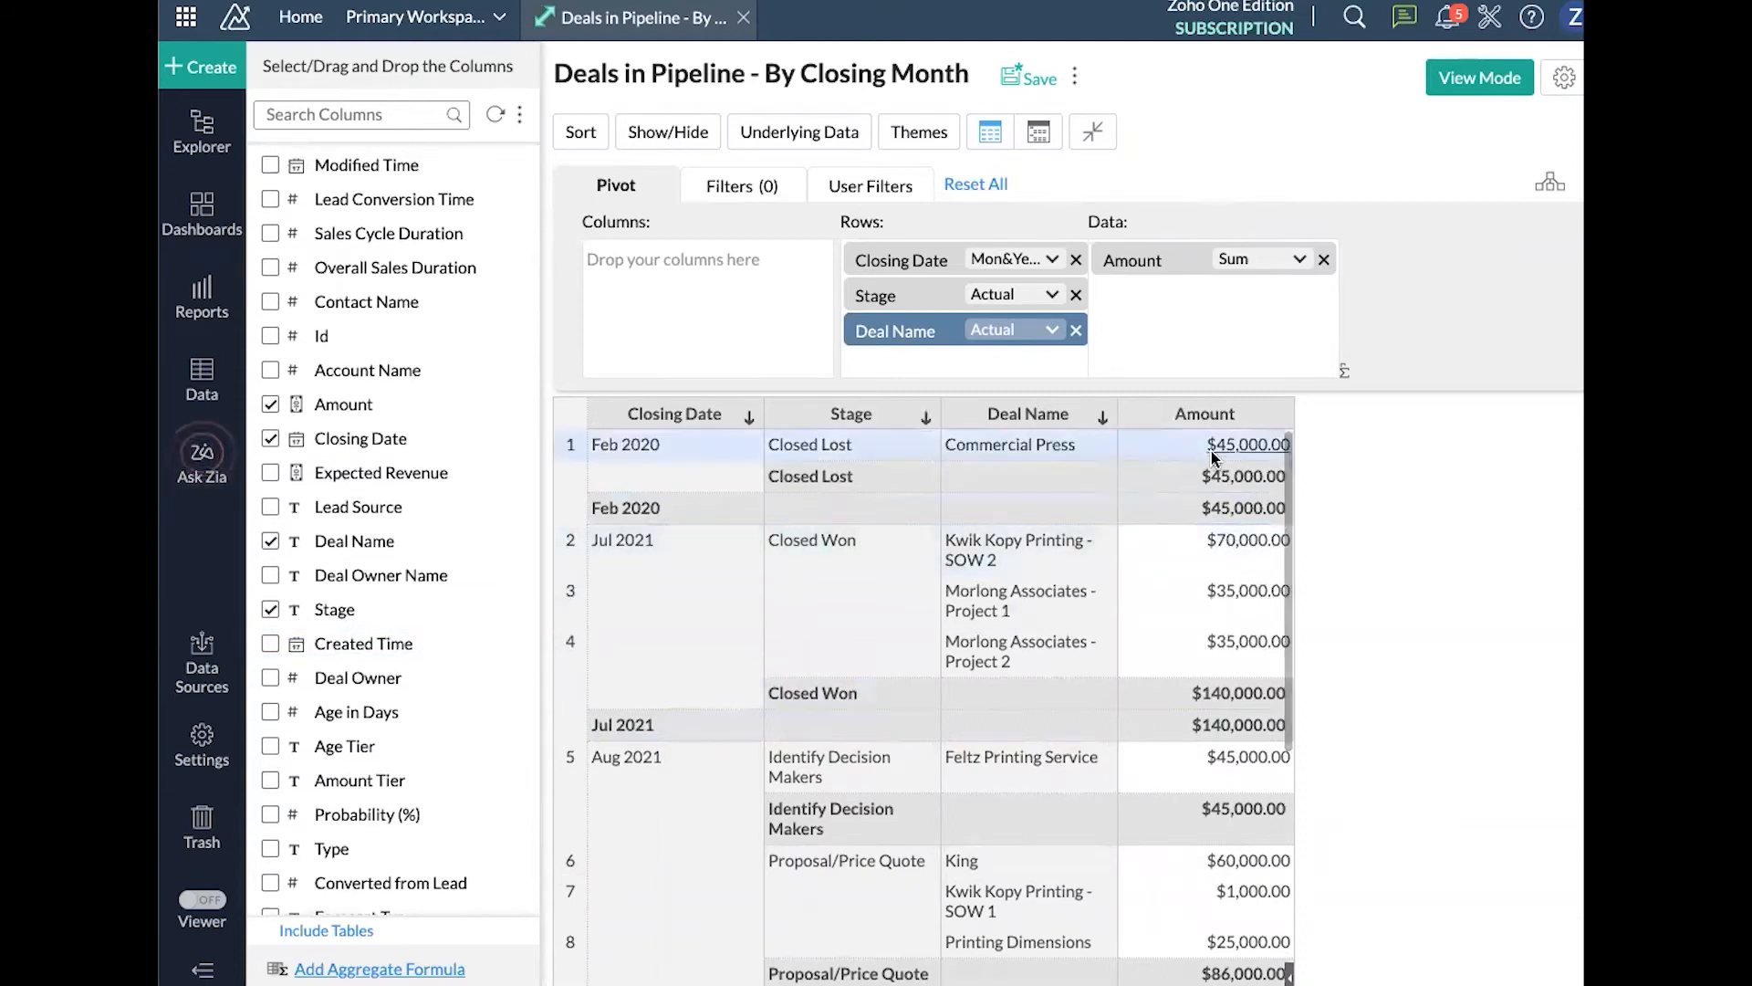
Remove the Deal Name field from the pivot's rows and regenerate the pivot
left_click(1076, 331)
left_click(1047, 391)
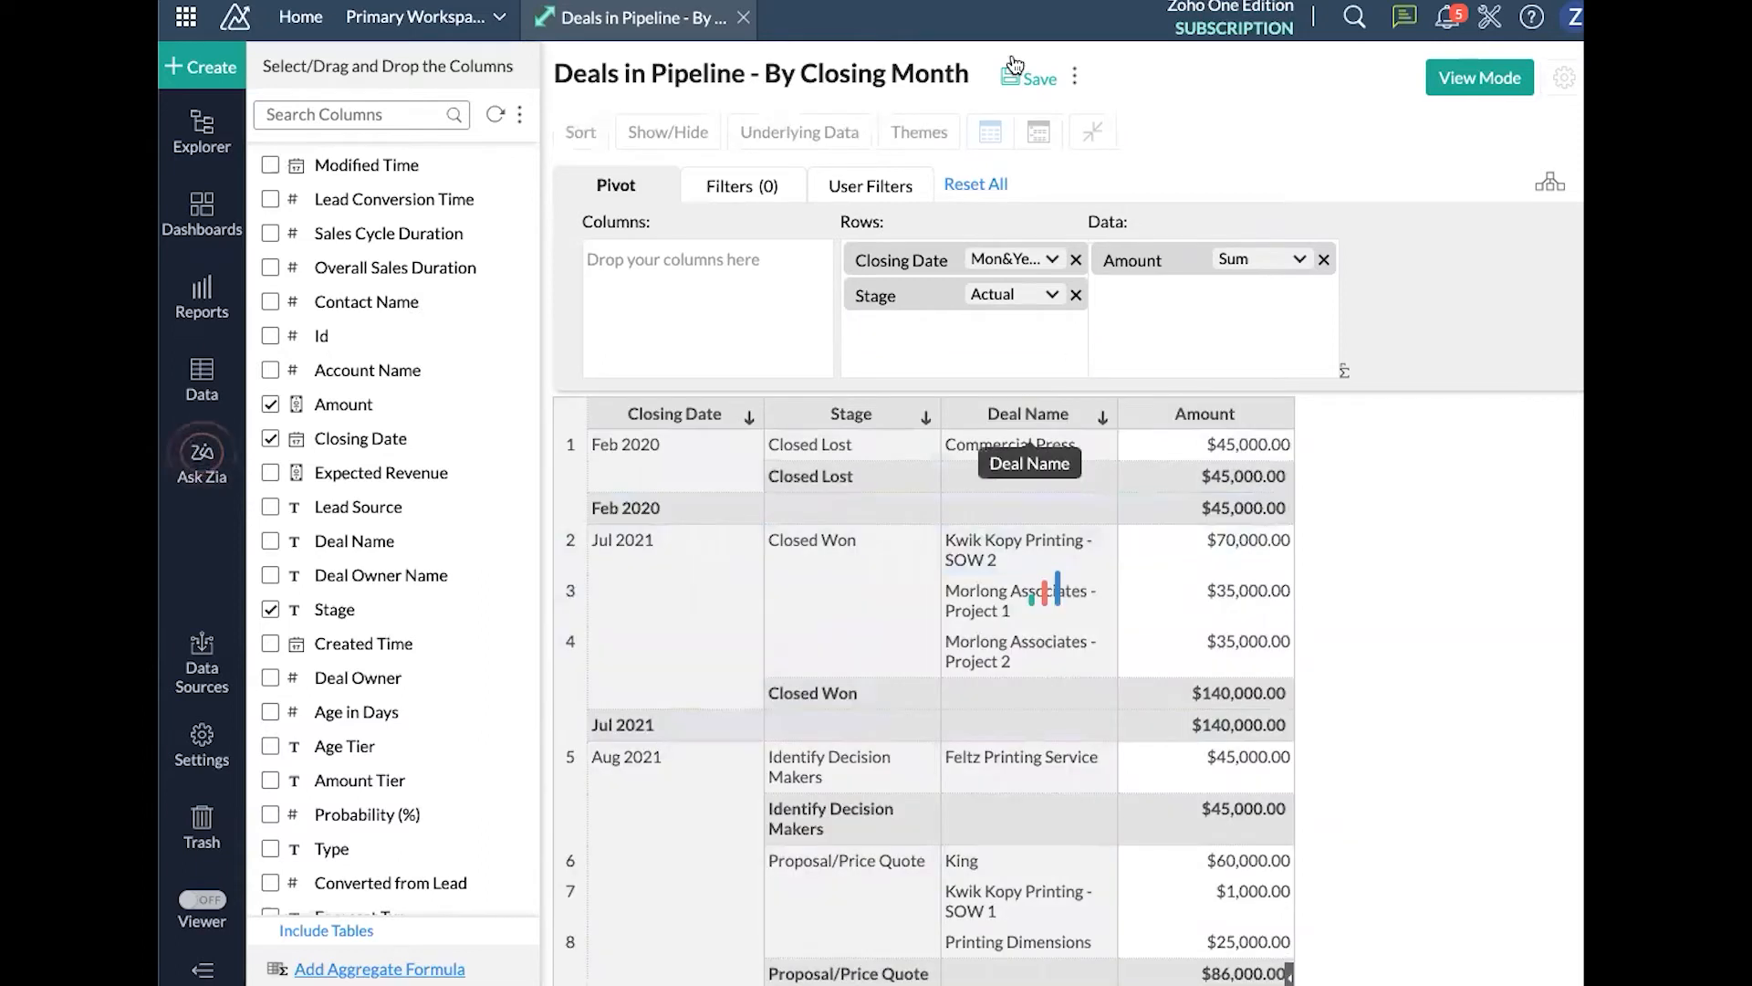
Save the report as "Deals in Pipeline - By Closing Month" in a new default folder named "Zenatta Custom Reporting"
left_click(1015, 85)
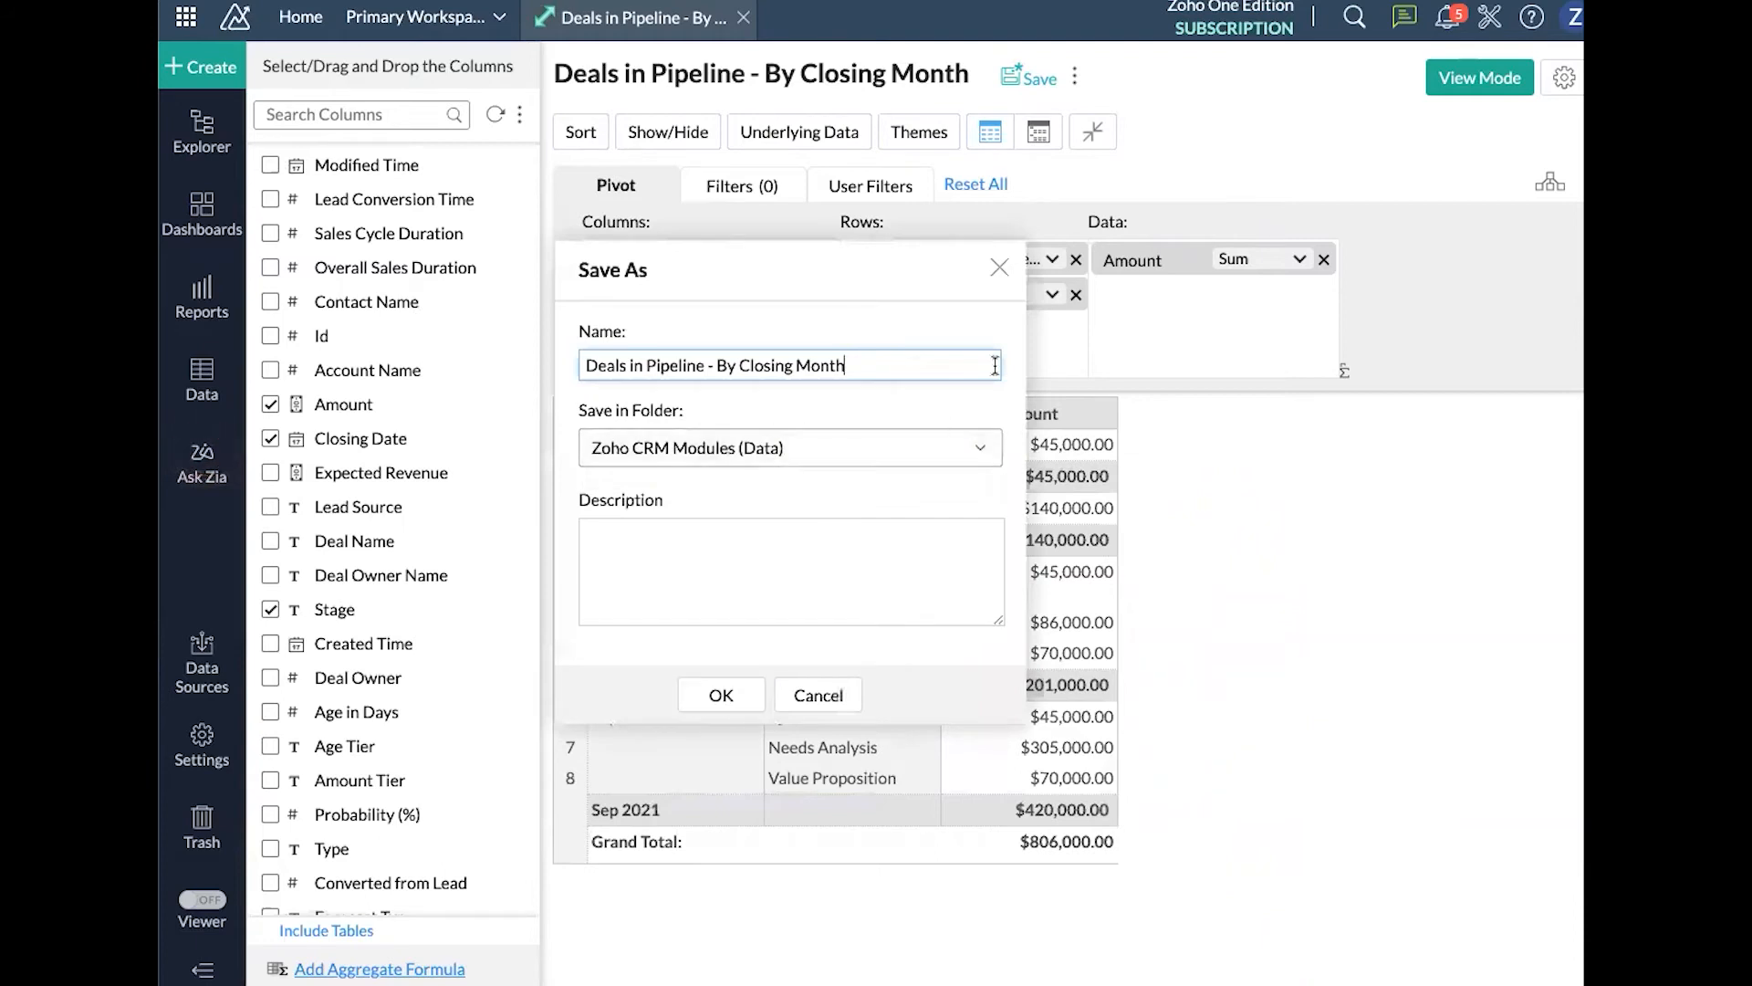
left_click(830, 447)
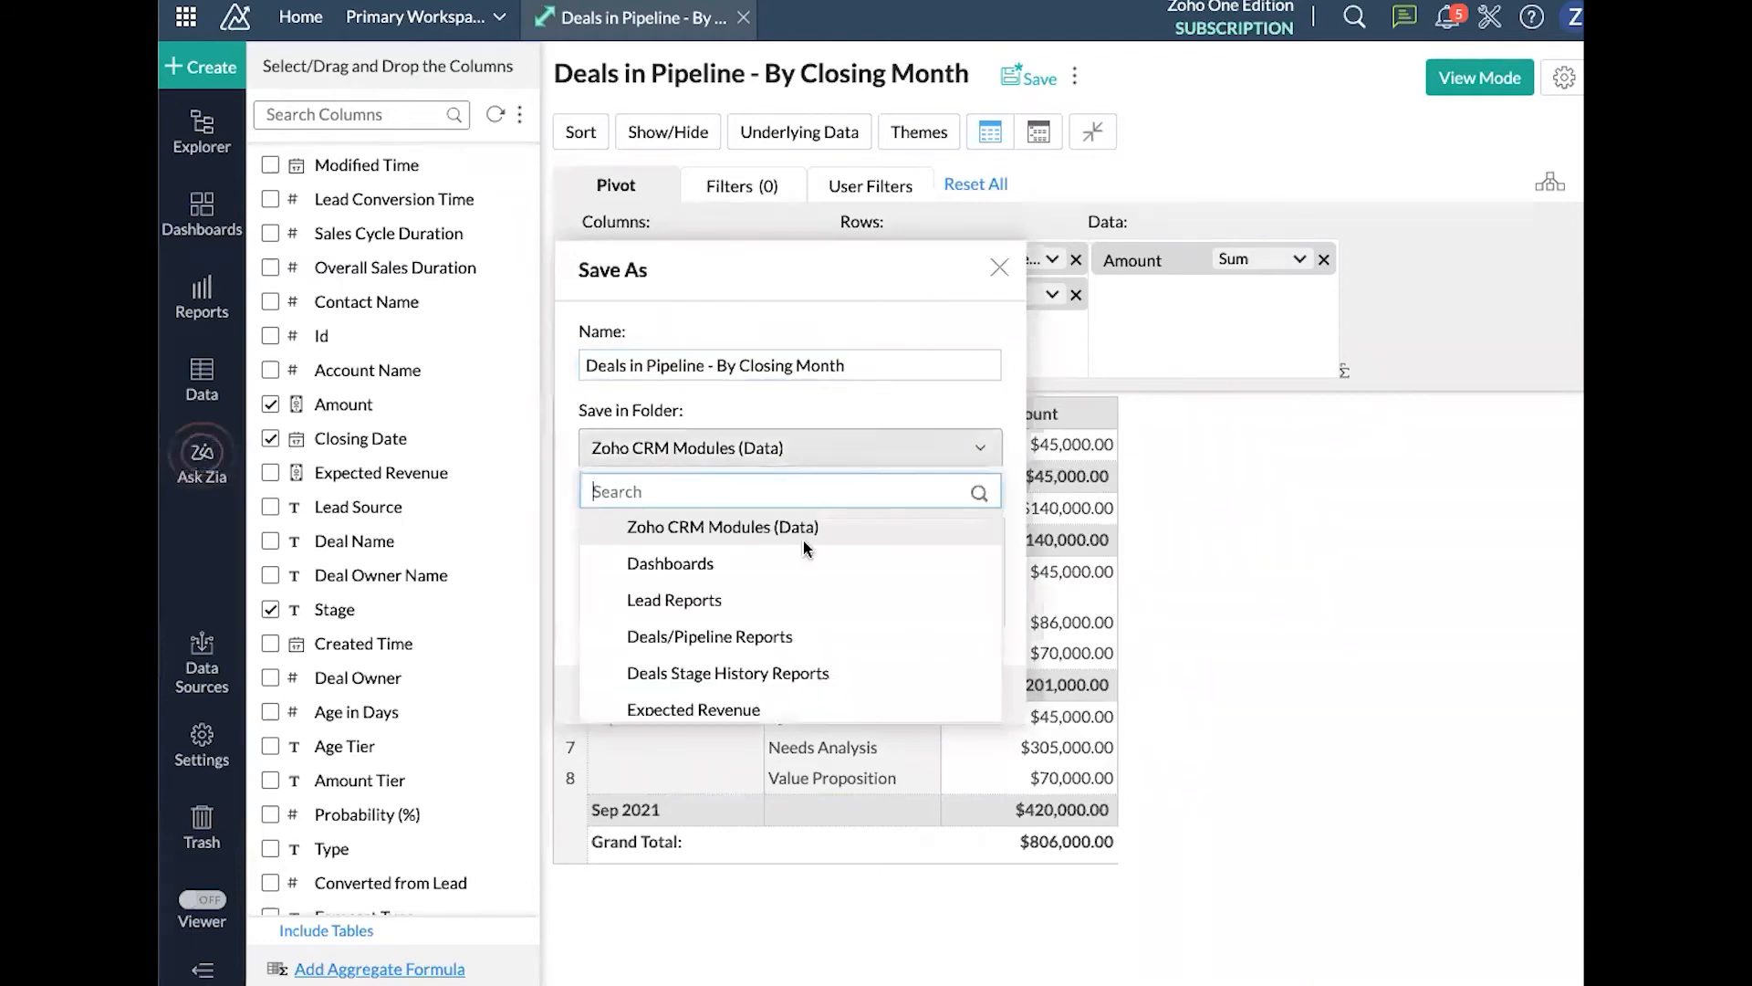
scroll(794, 594, "down", 5)
left_click(761, 697)
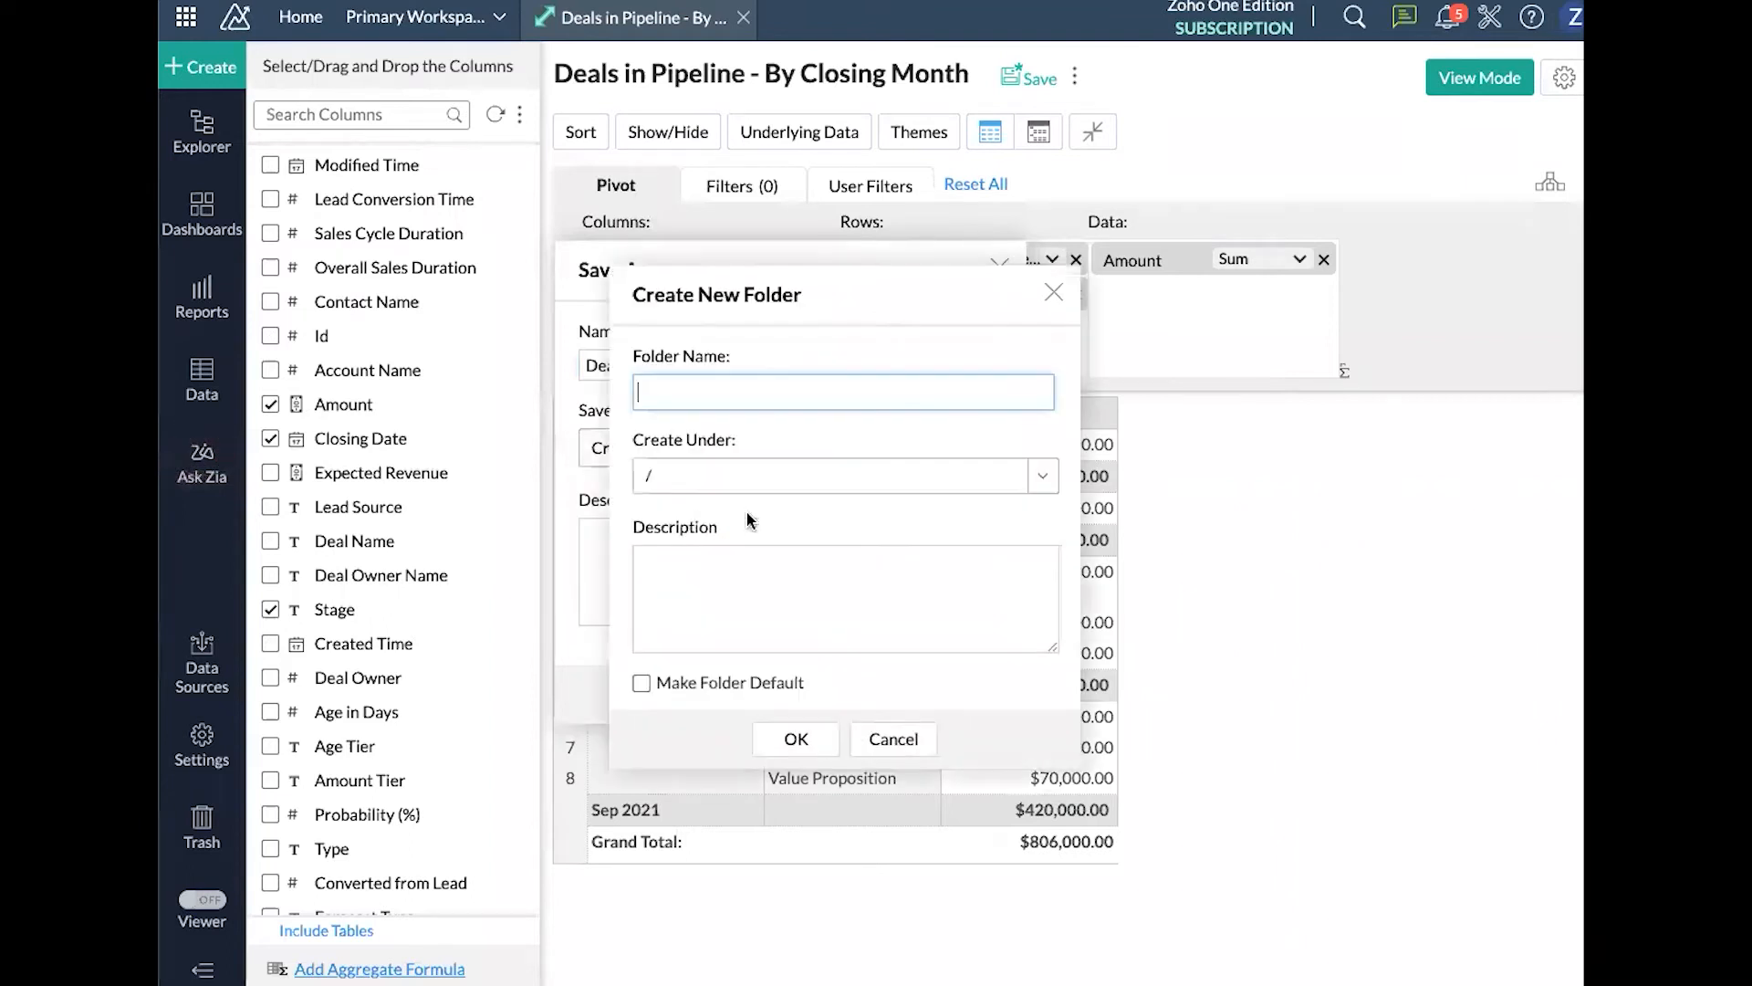
type("Zenatta Custom Reporting")
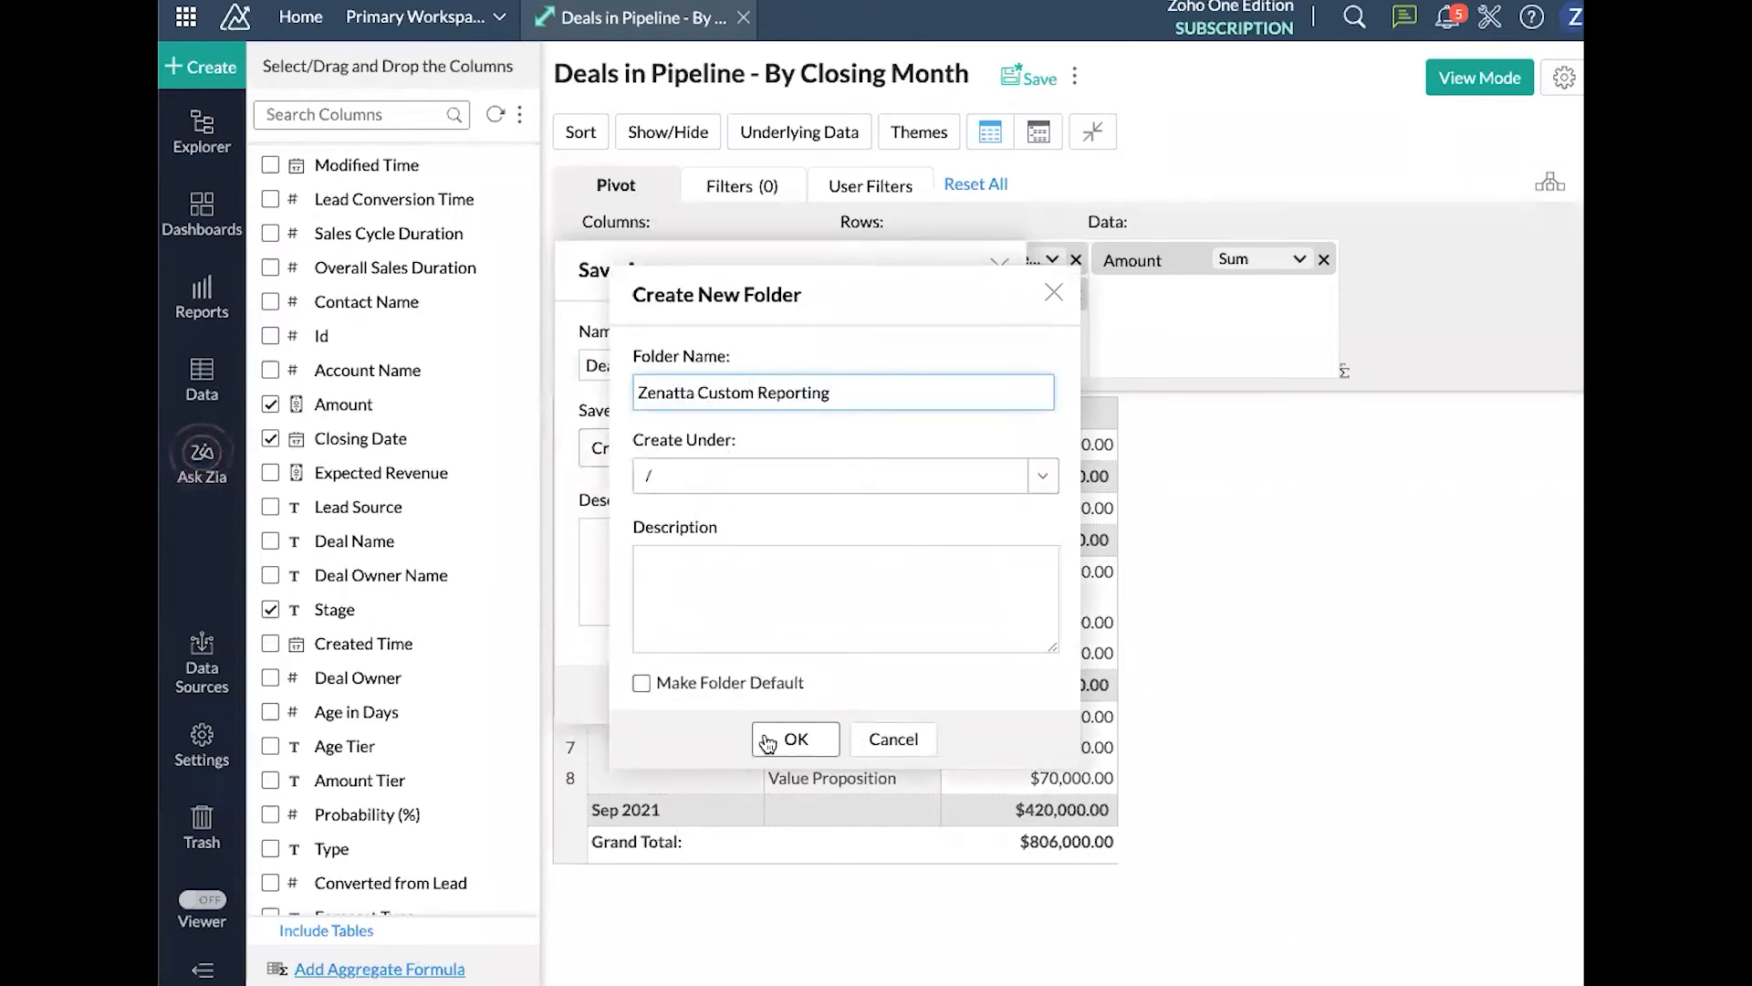
left_click(641, 682)
left_click(790, 740)
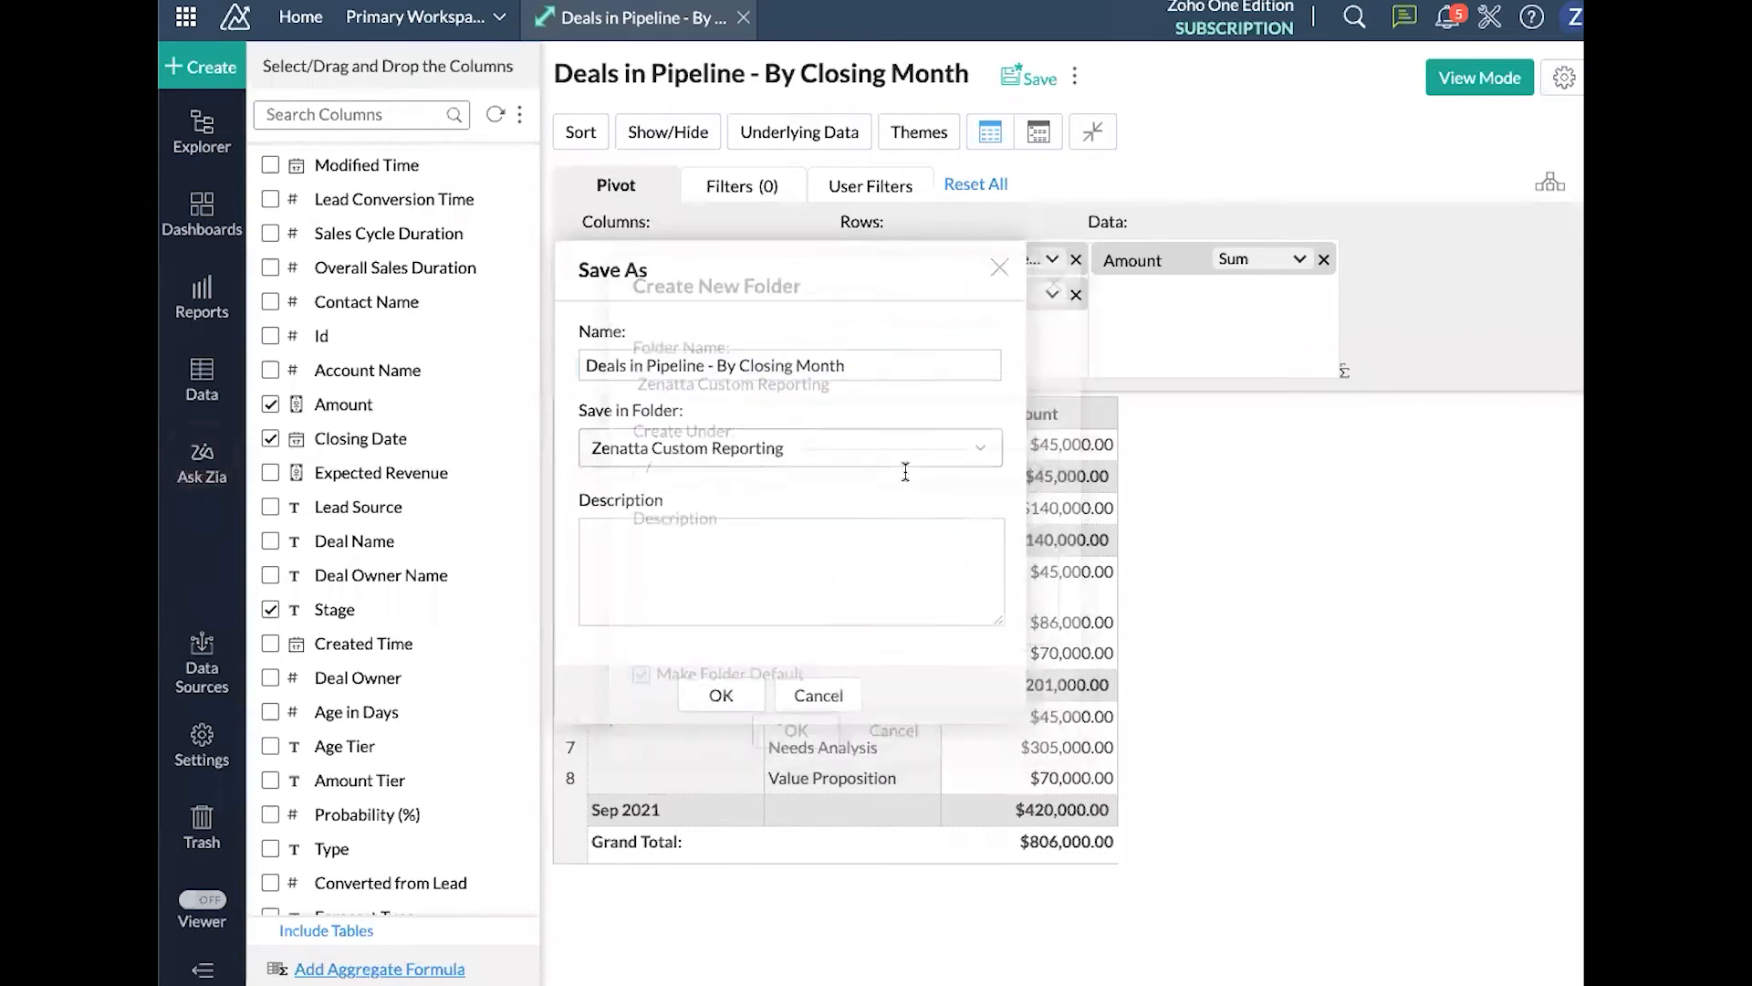
left_click(721, 696)
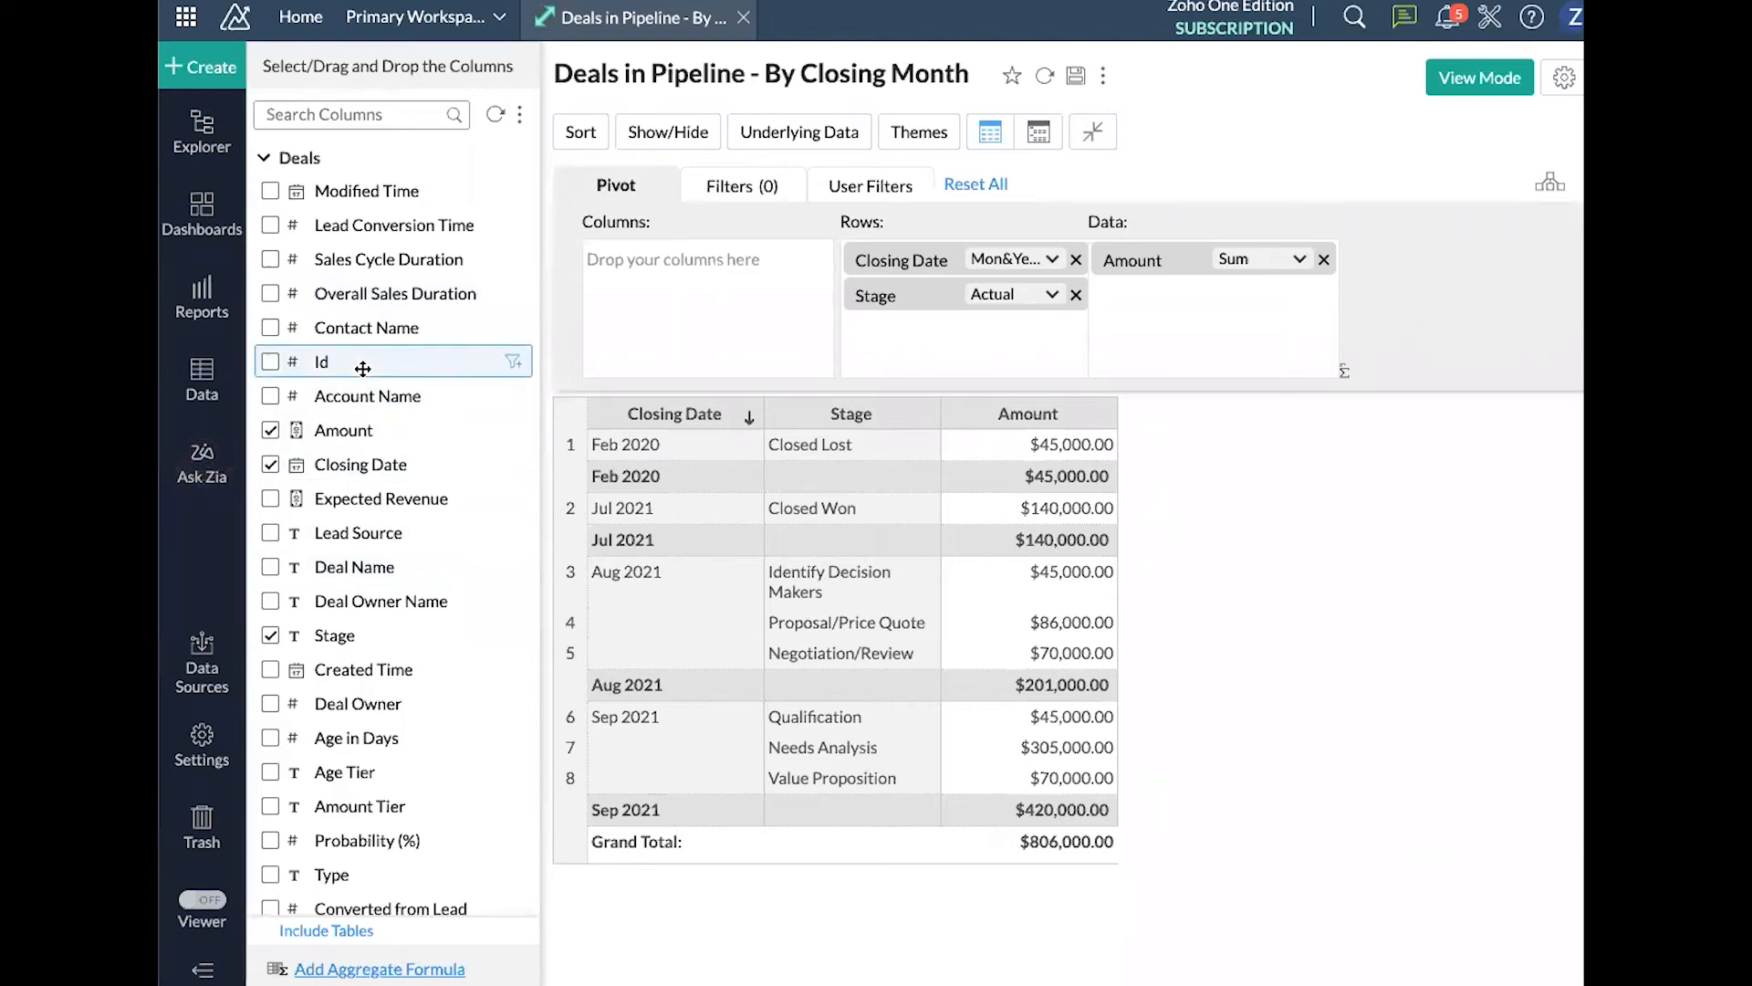
Add the Id field to the pivot's data above Amount as a normal Distinct Count and regenerate the pivot
left_click_drag(333, 364, 1210, 267)
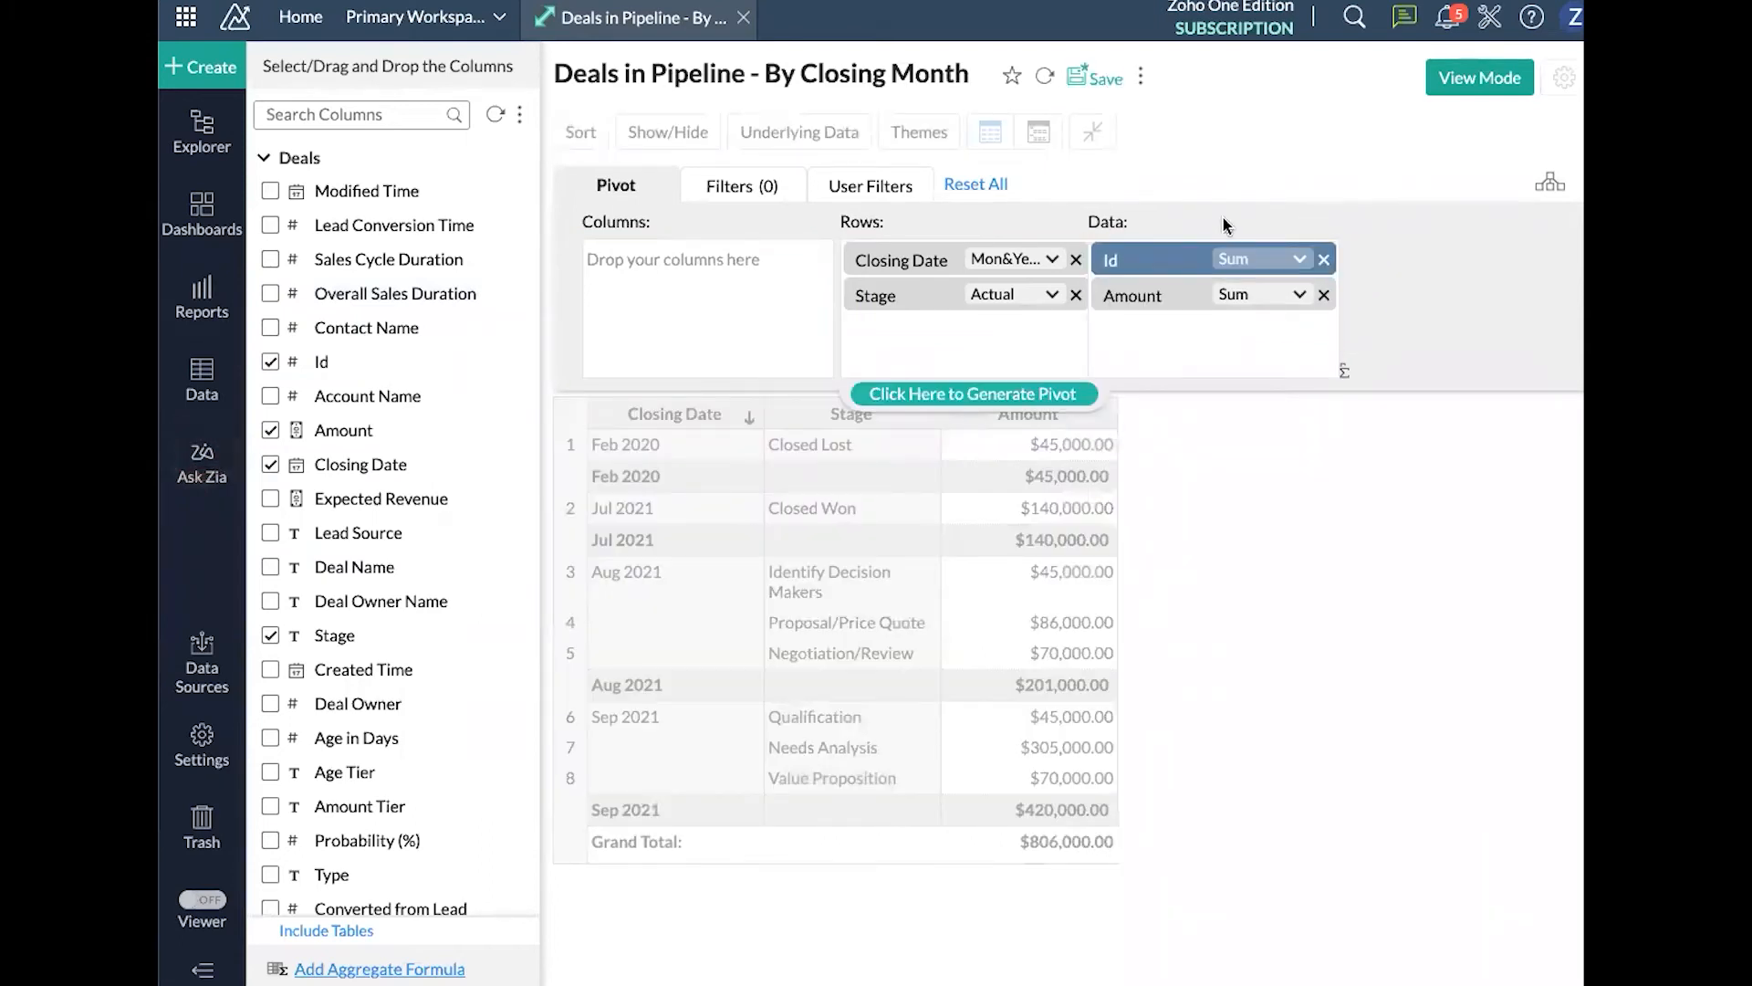
left_click(1037, 390)
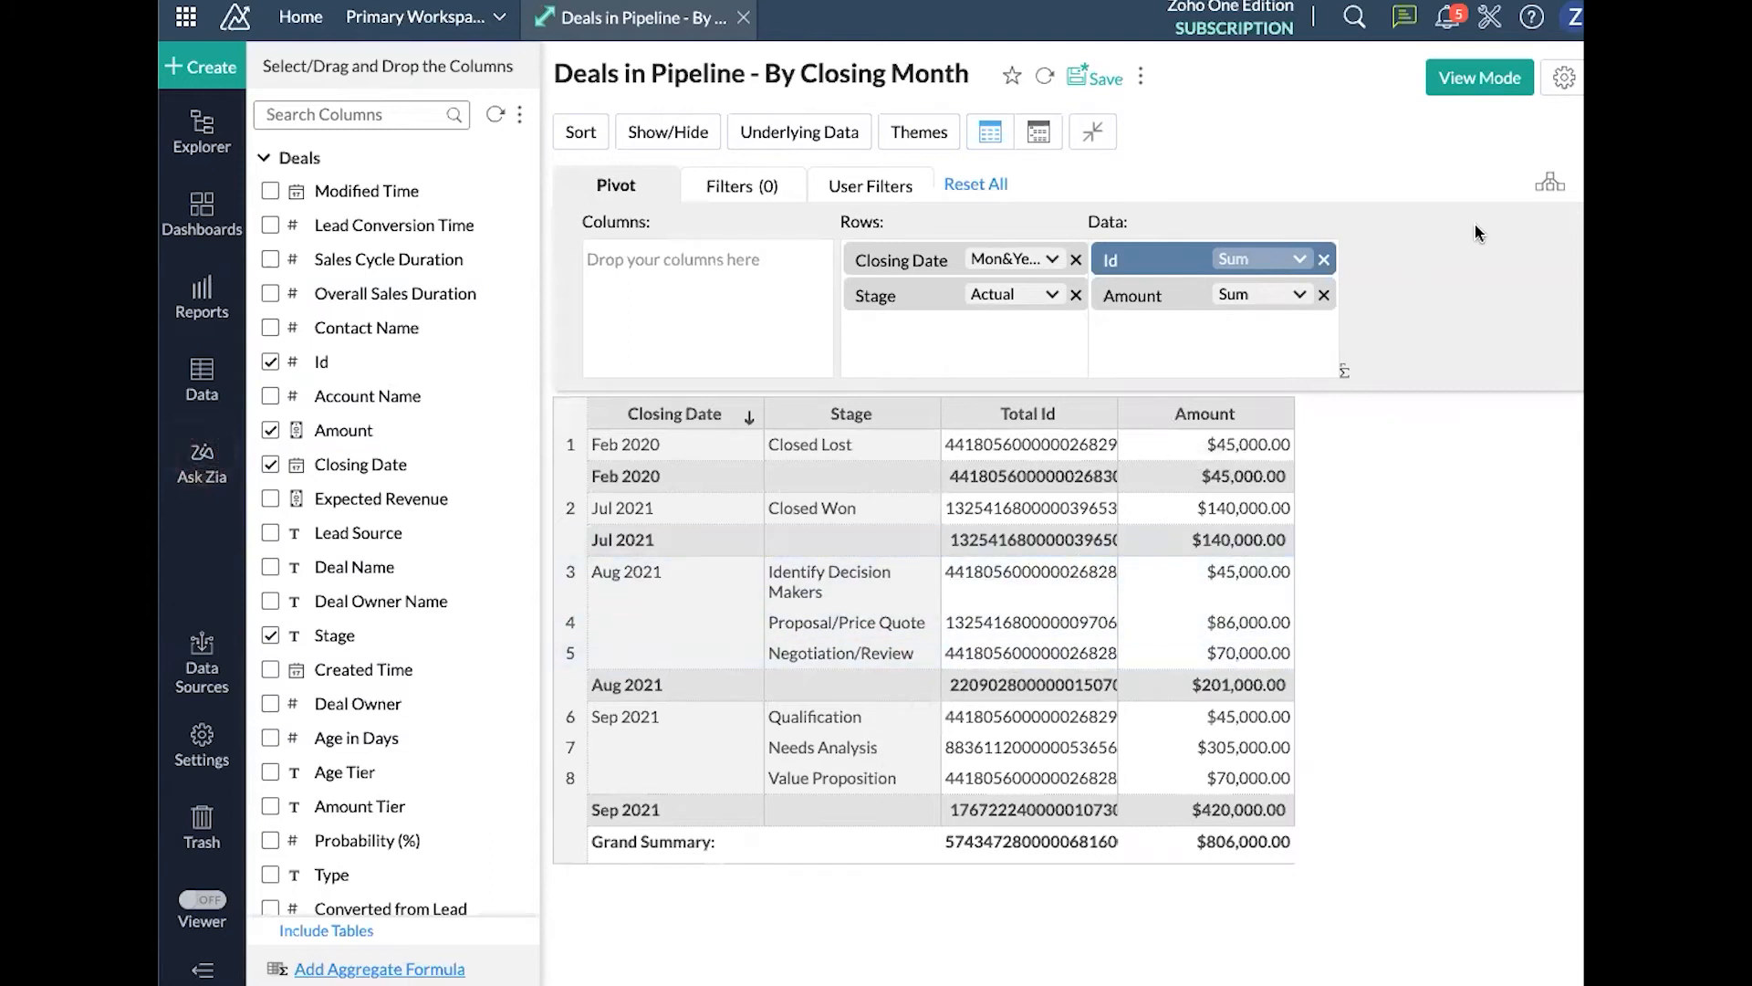
left_click(1285, 261)
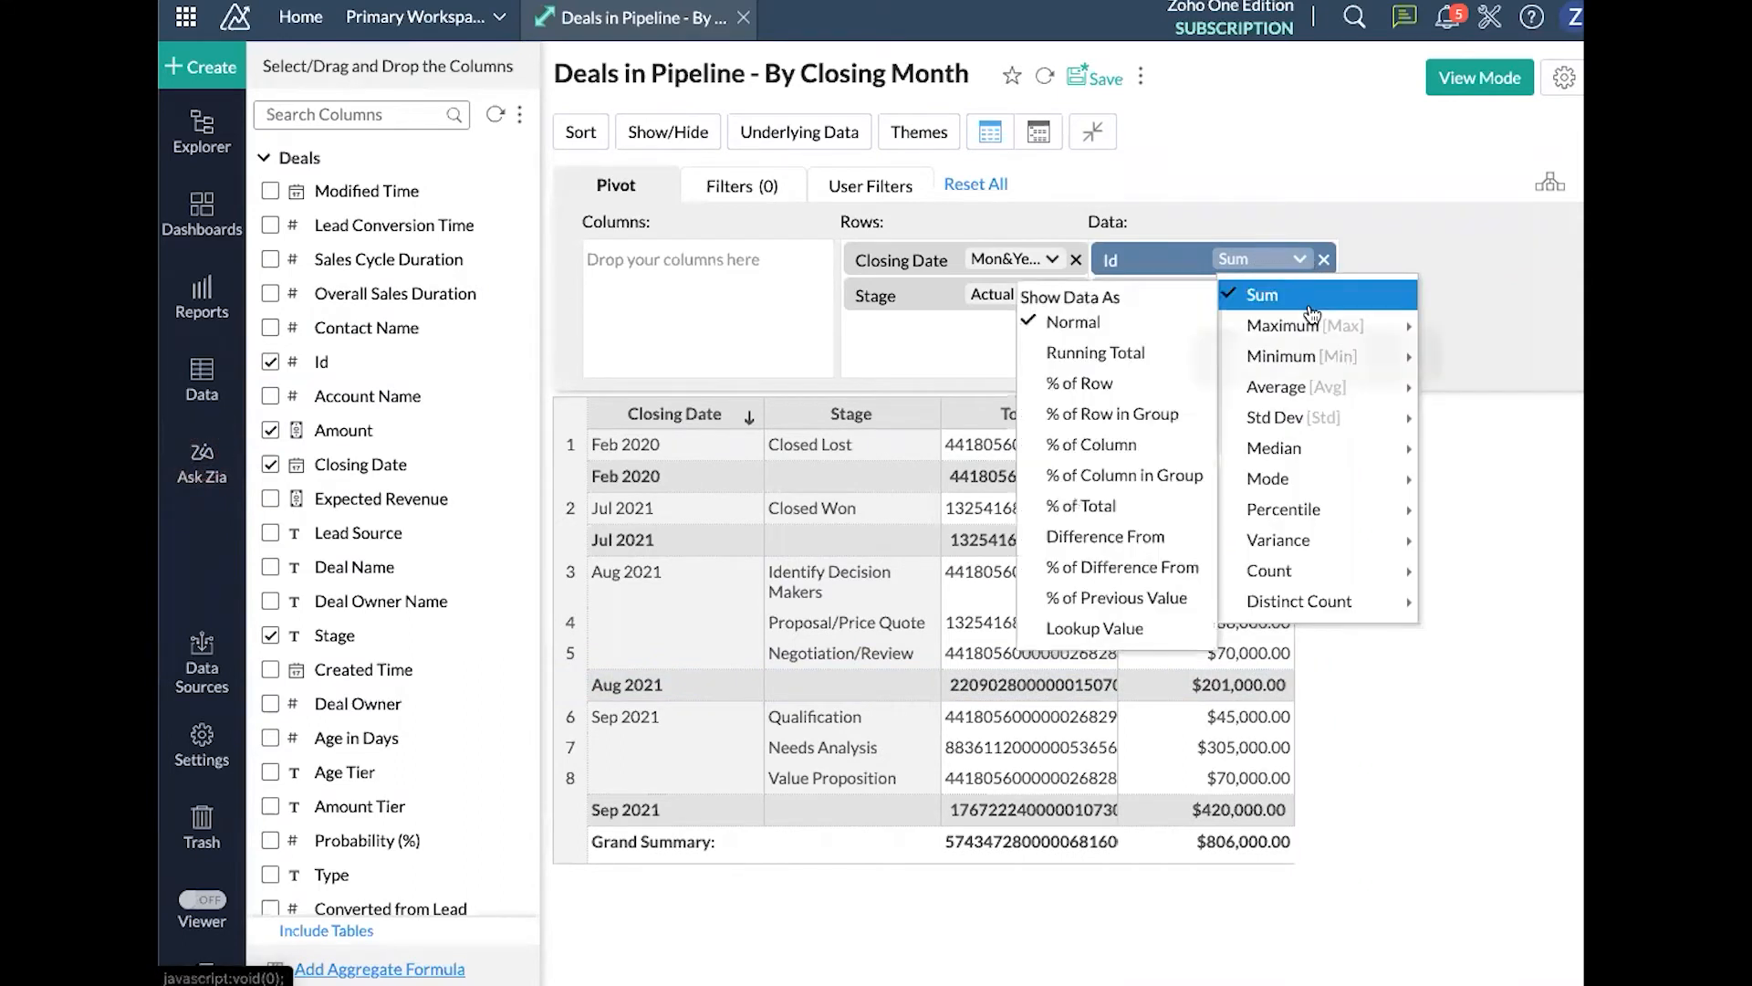
mouse_move(1307, 400)
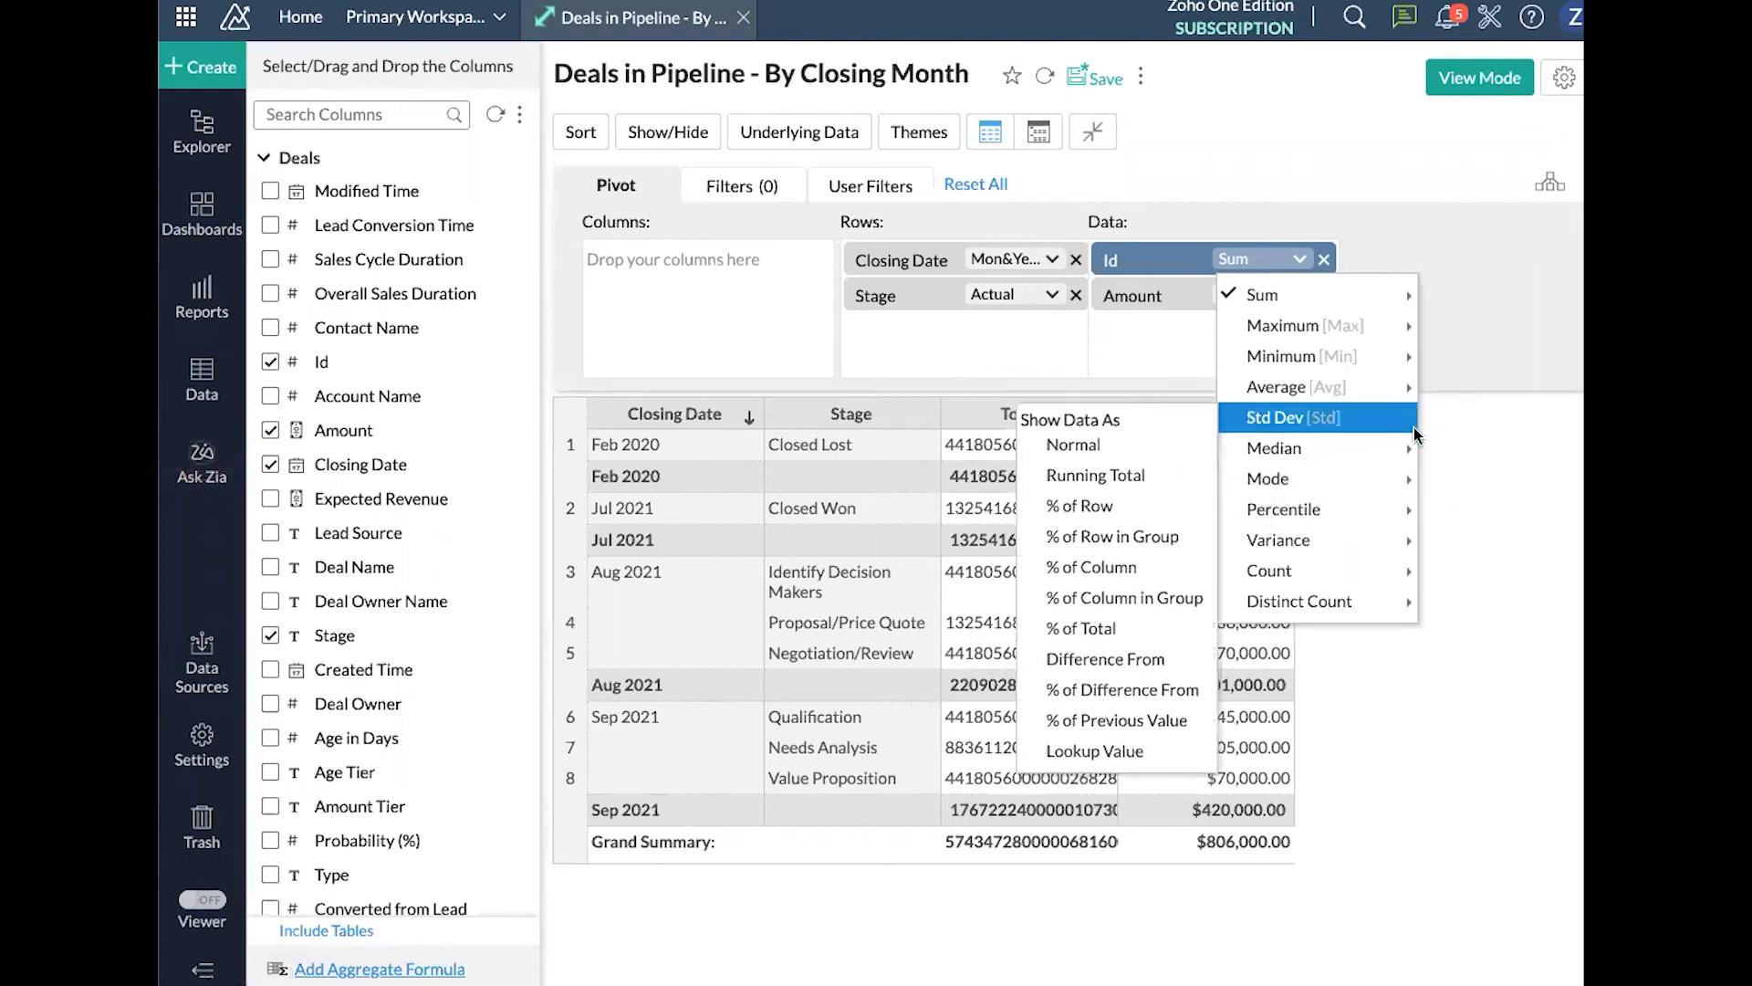
mouse_move(1425, 451)
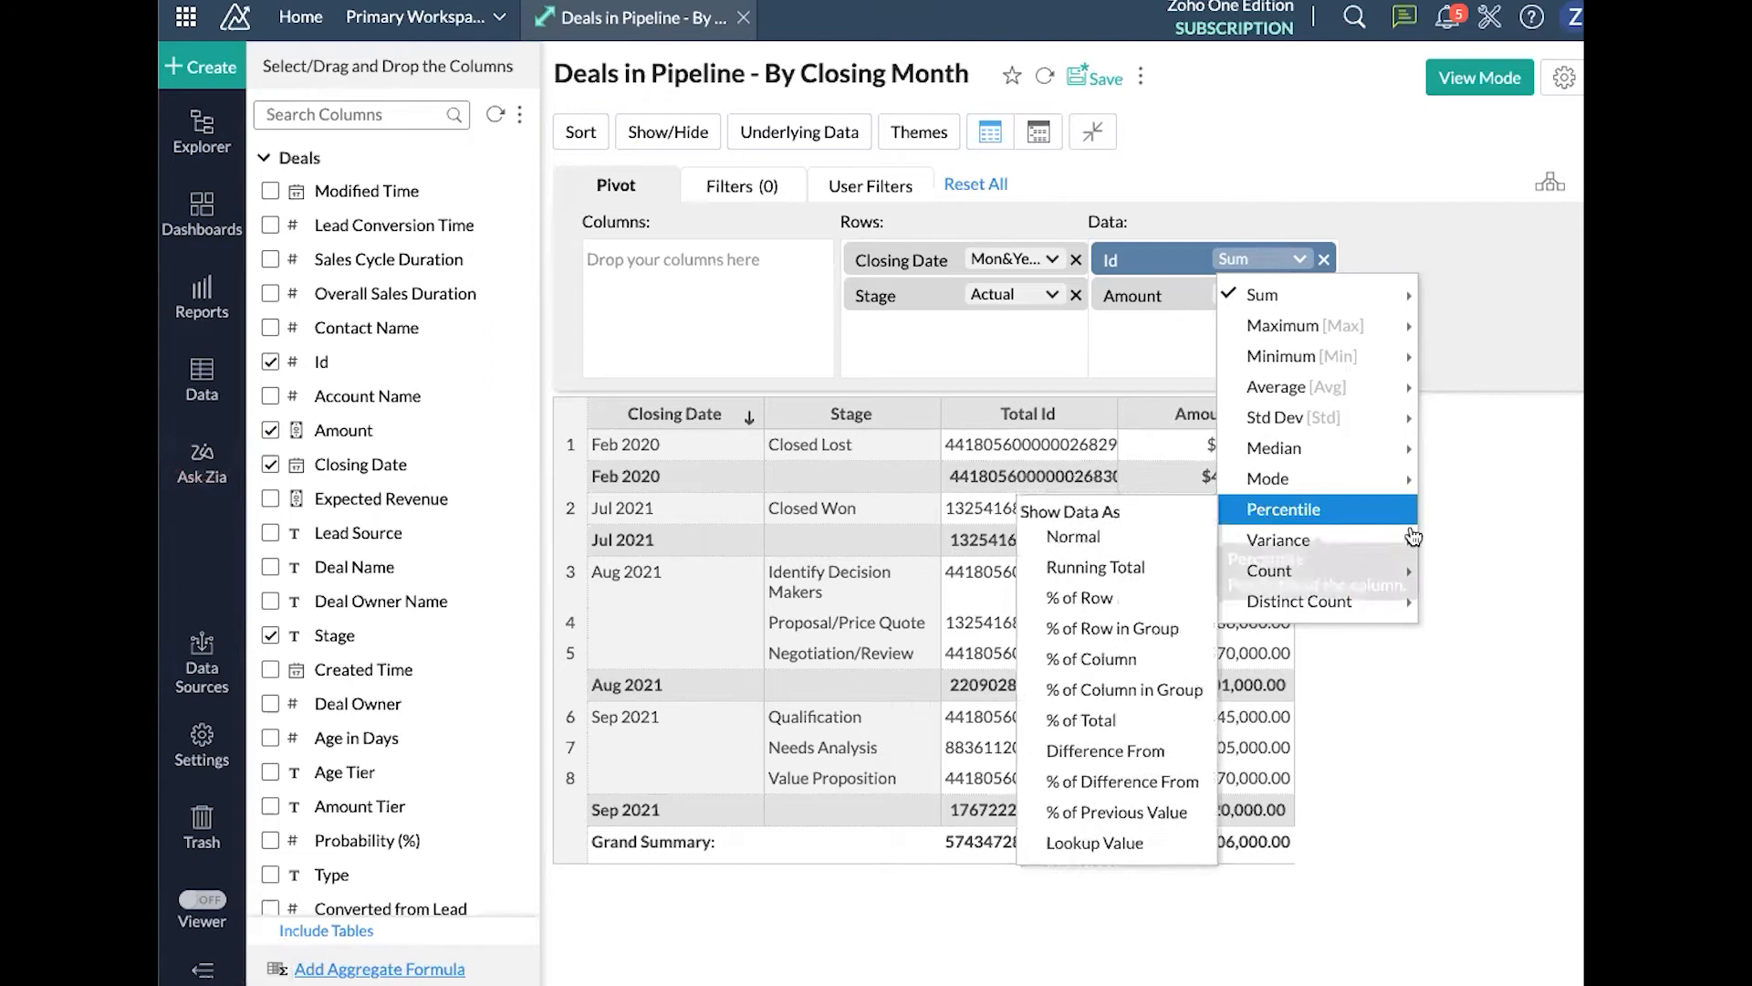
mouse_move(1284, 607)
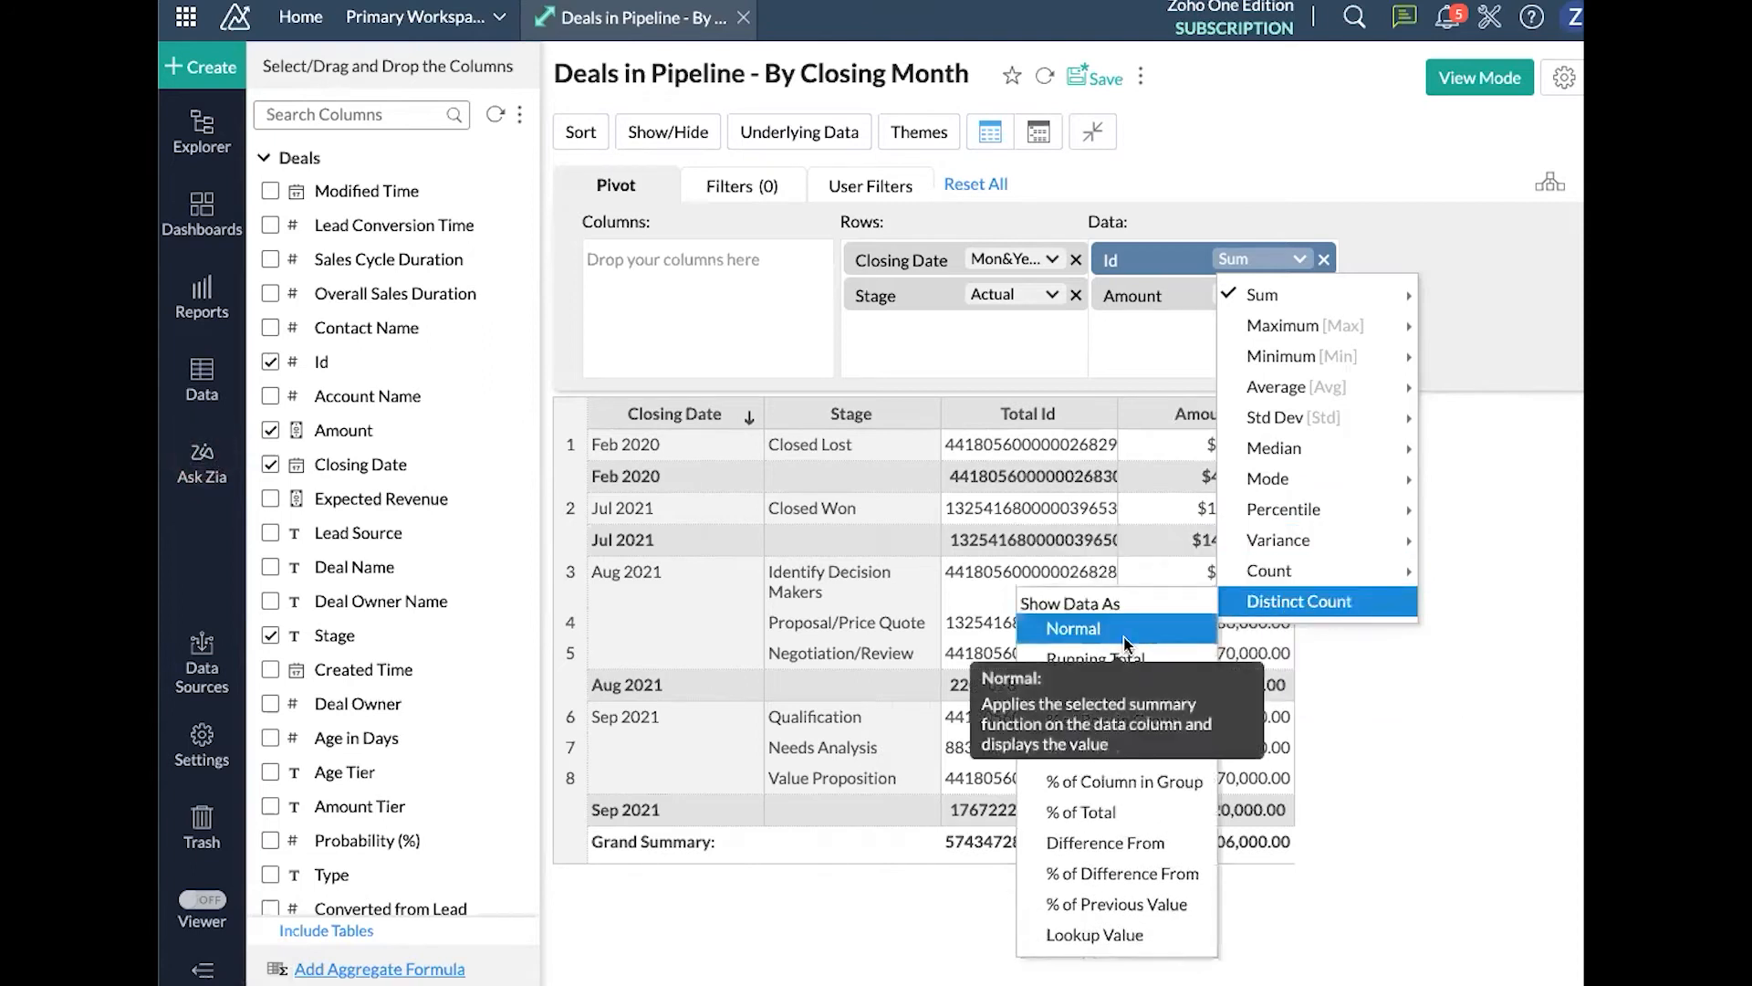
left_click(1177, 634)
left_click(1027, 393)
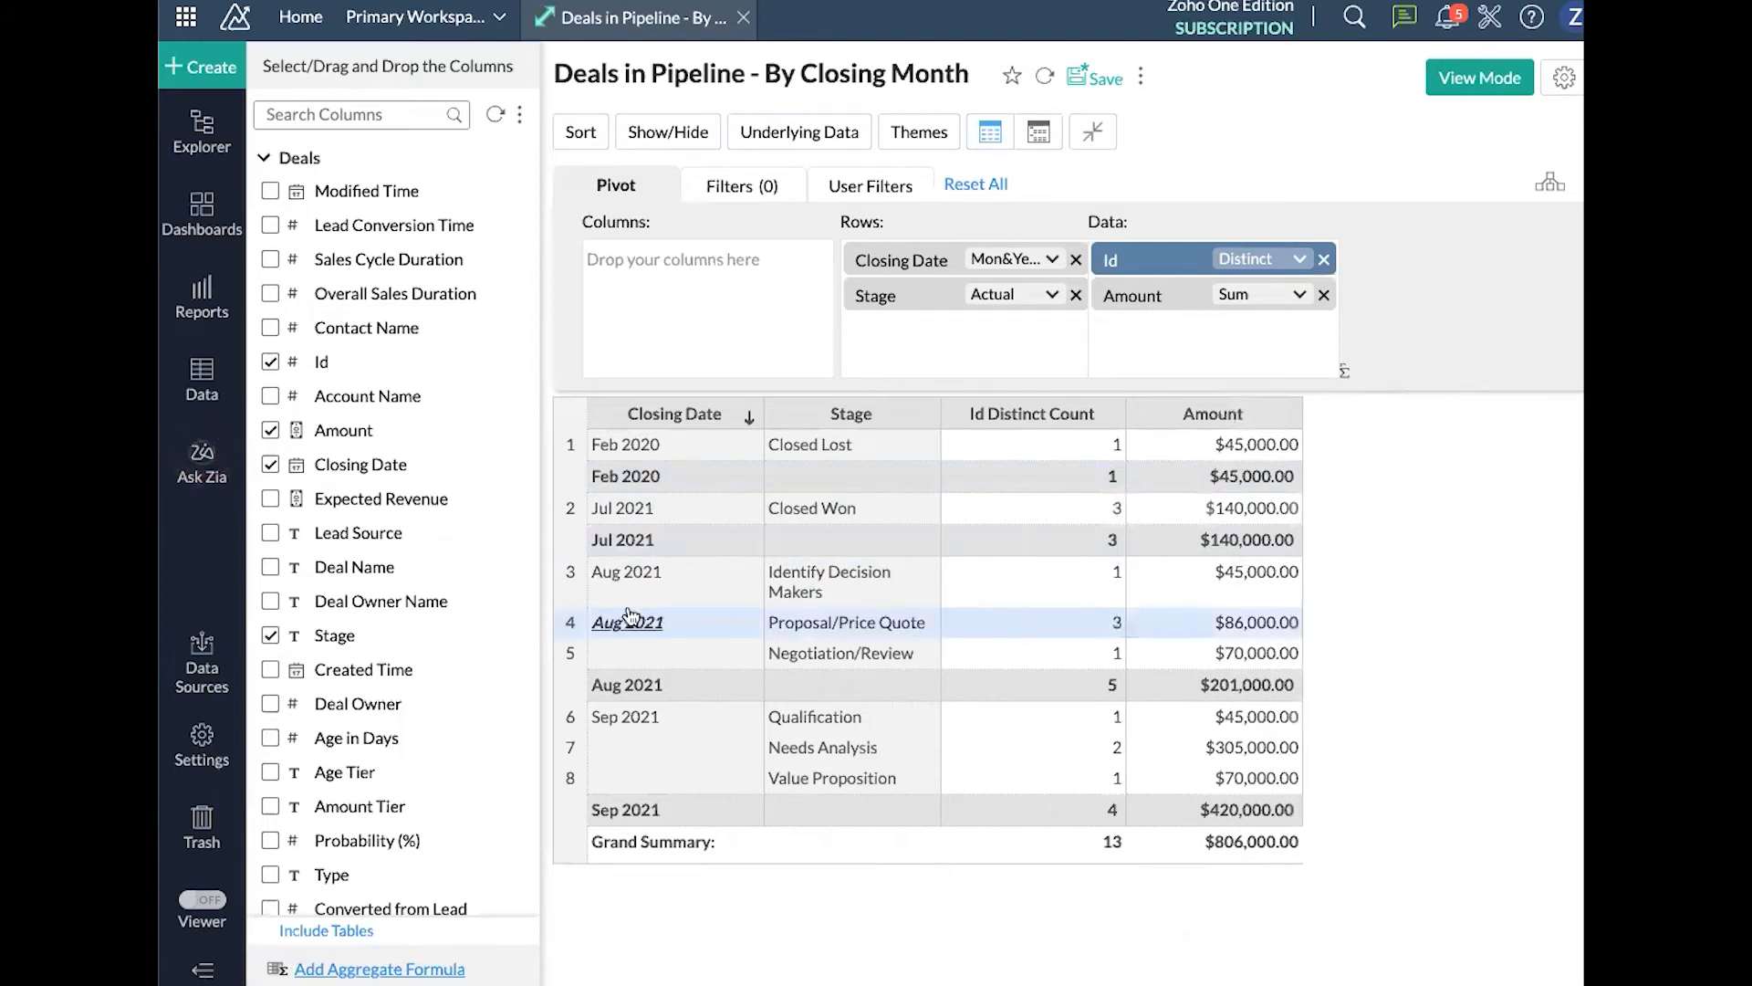
Rename the header of the pivot's Id distinct count column to "Count" and save the report
left_click(952, 417)
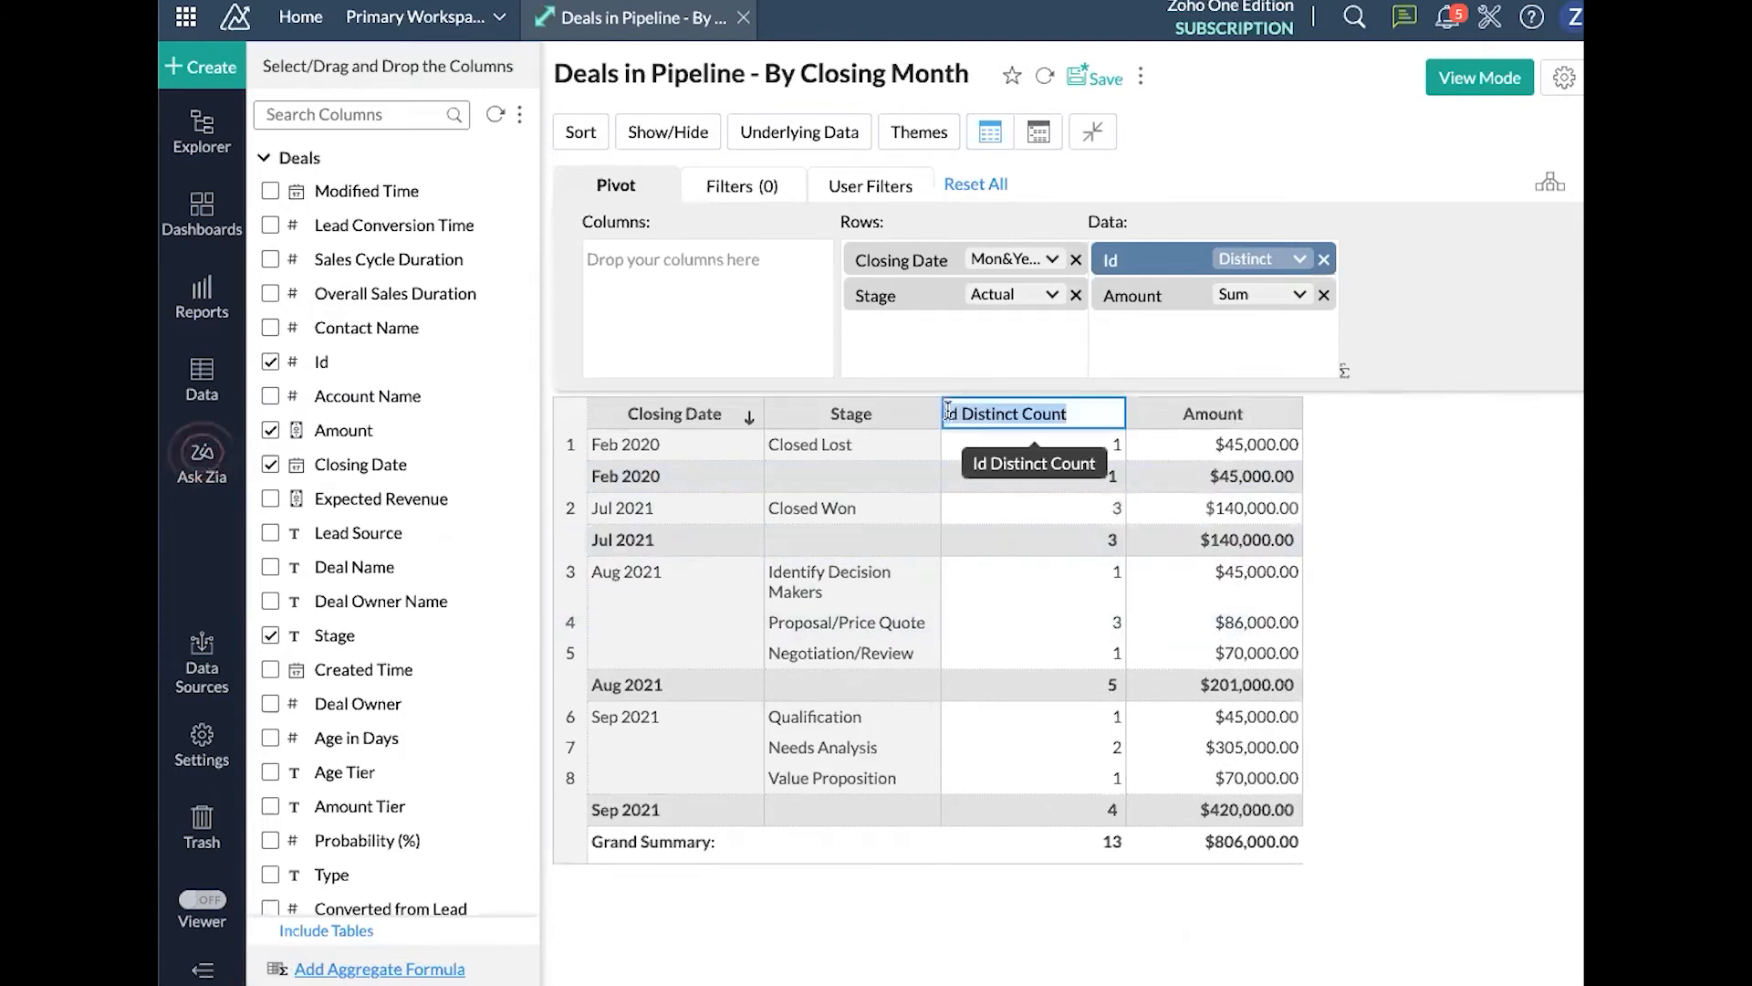
type("Count")
key("Return")
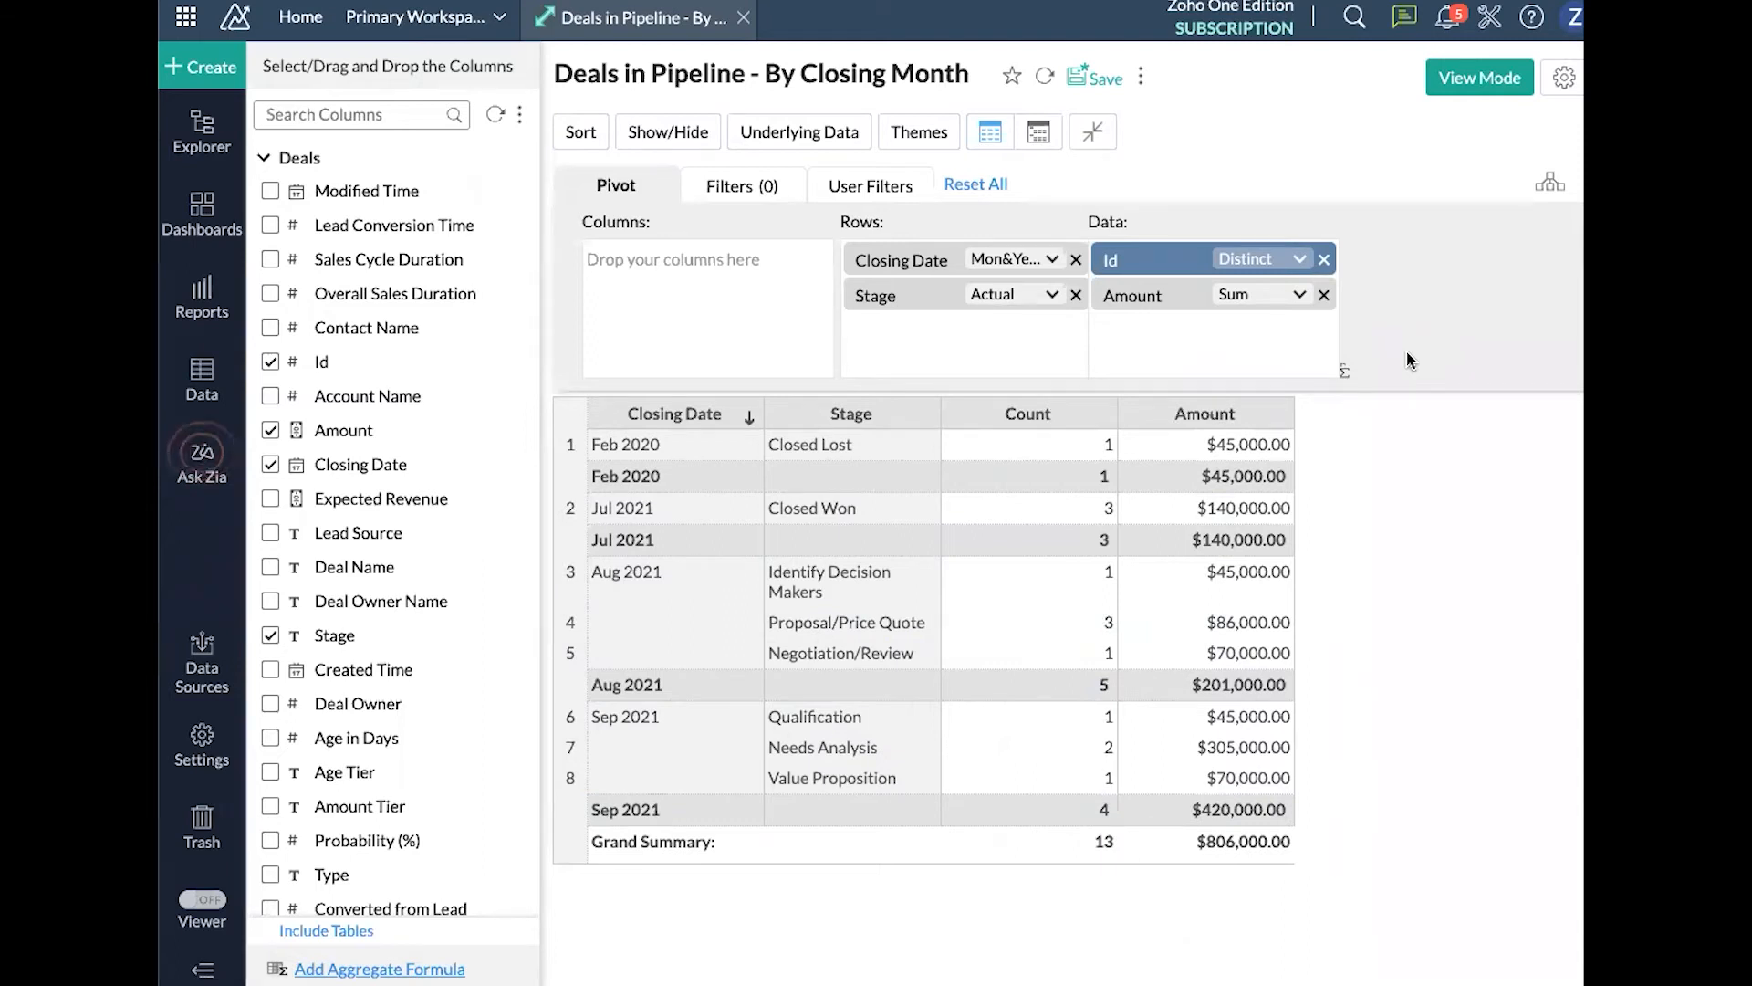
left_click(1095, 80)
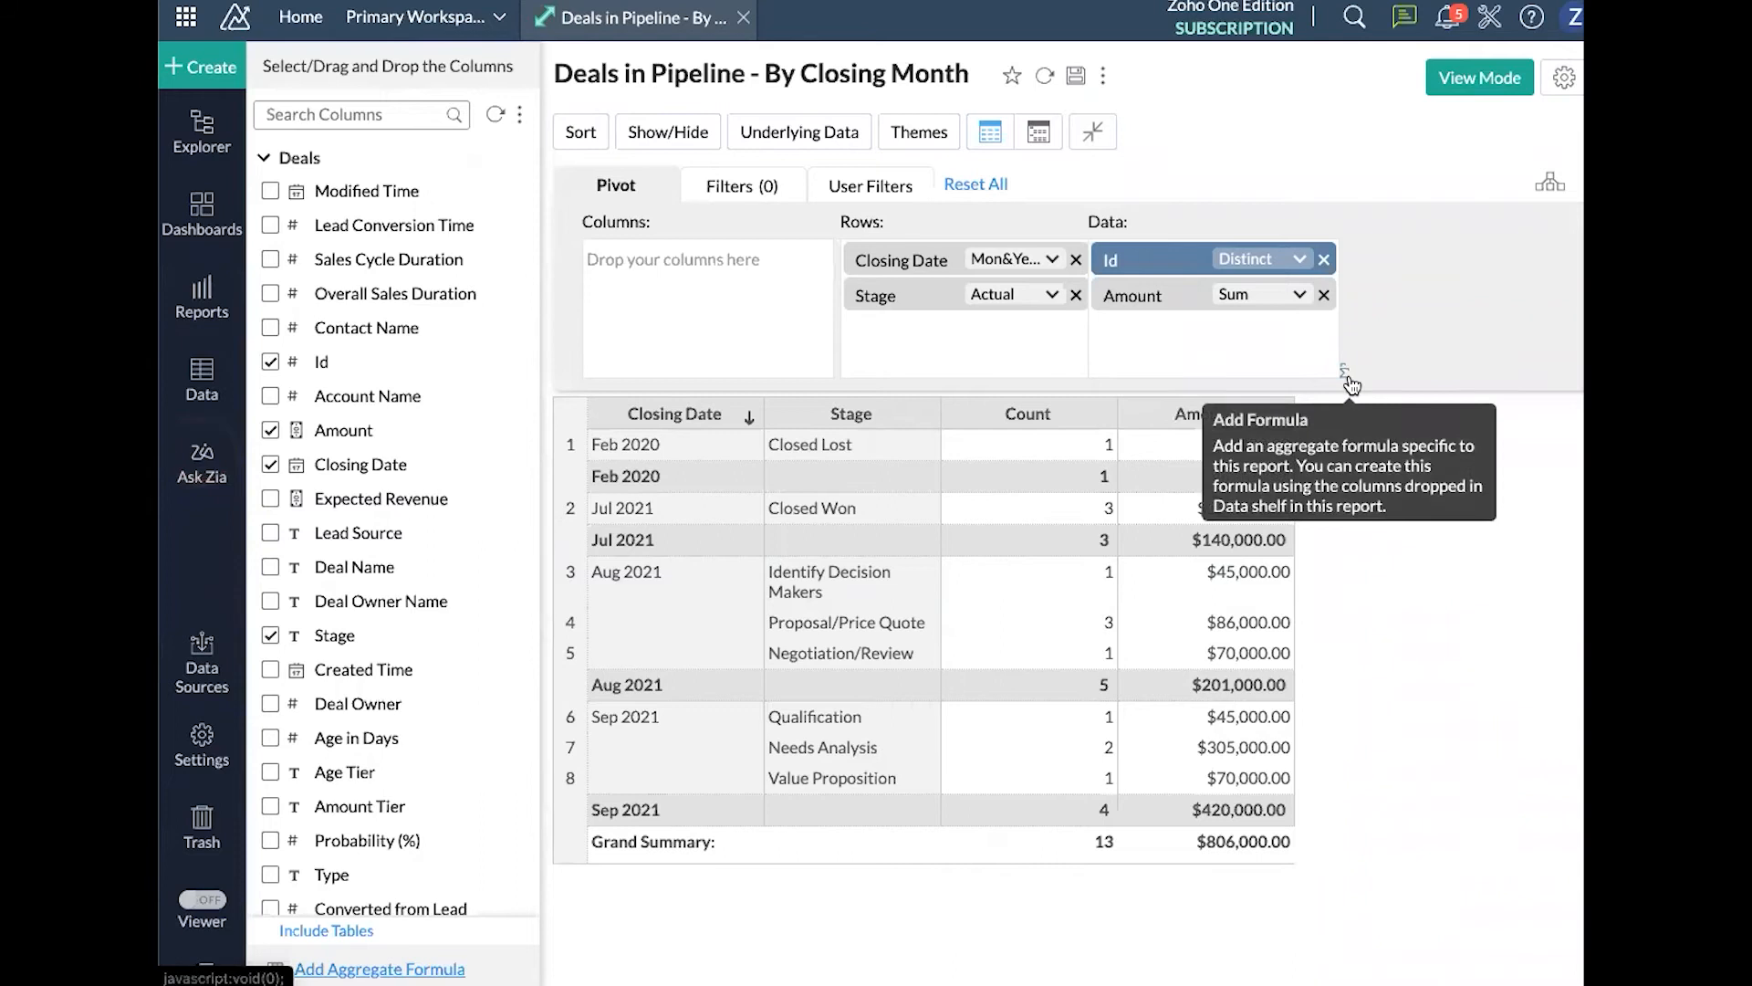
Add a report formula column named "Average Amount" with the Currency data type, dividing "2. Deals.Amount" by "1. Deals.Id"
left_click(1345, 372)
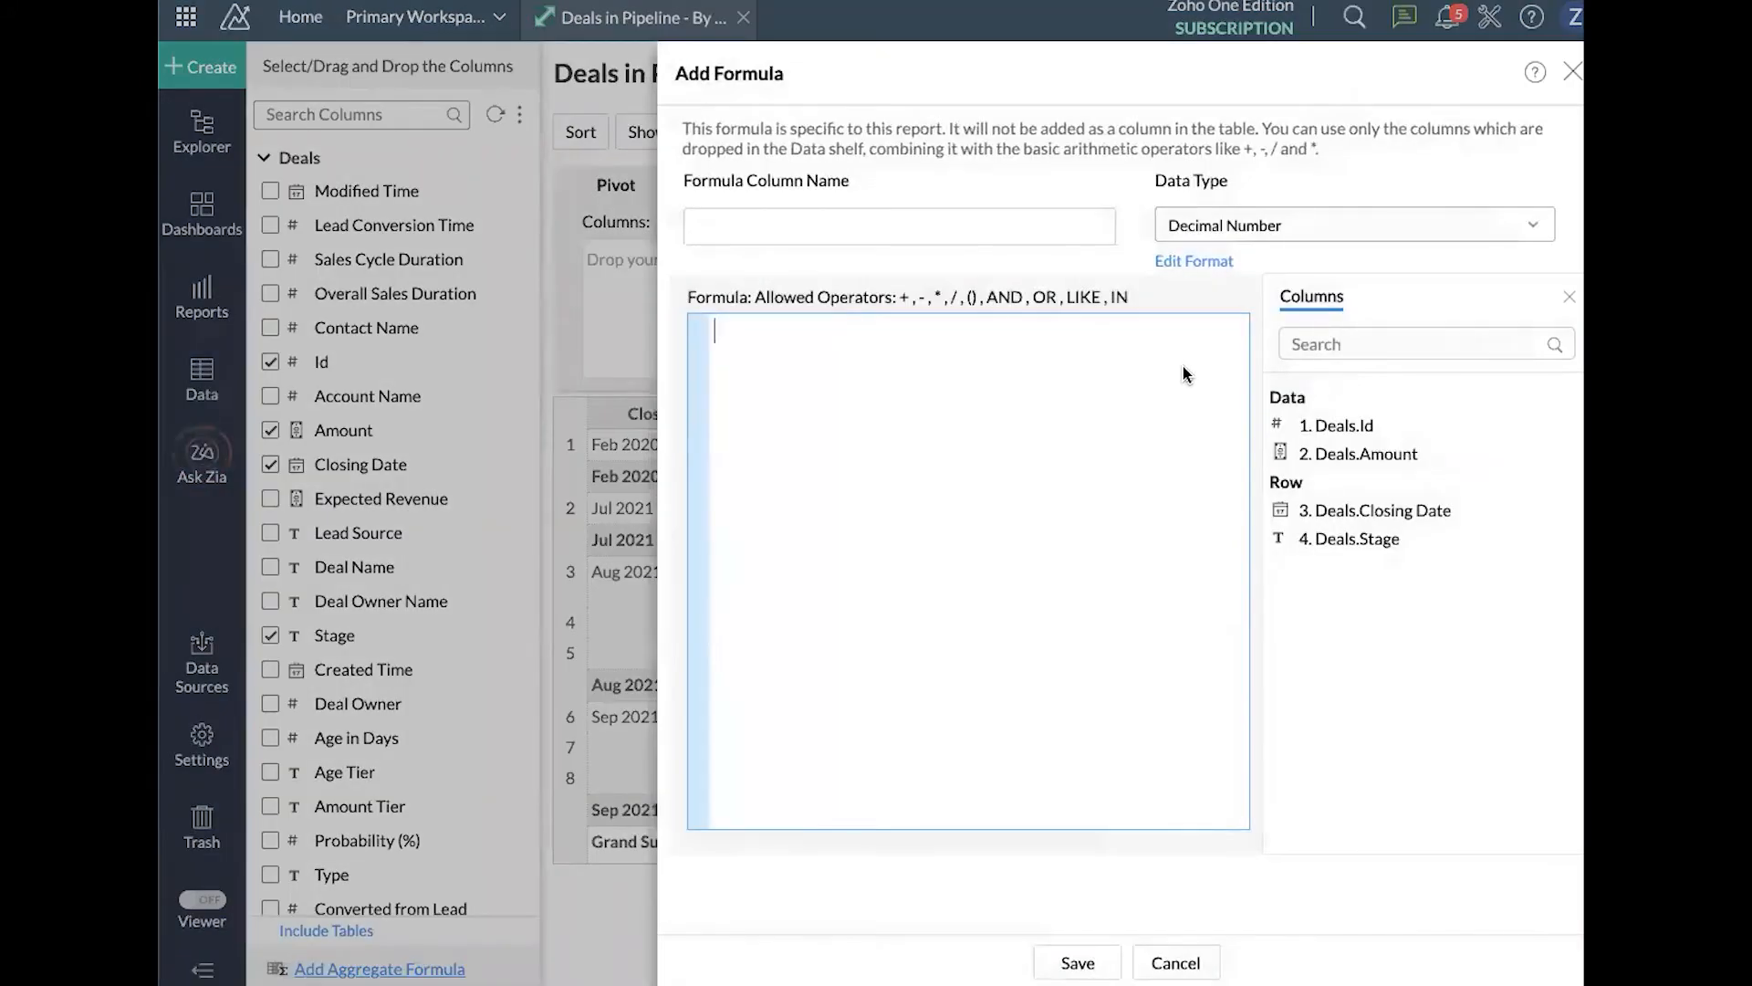
left_click(905, 228)
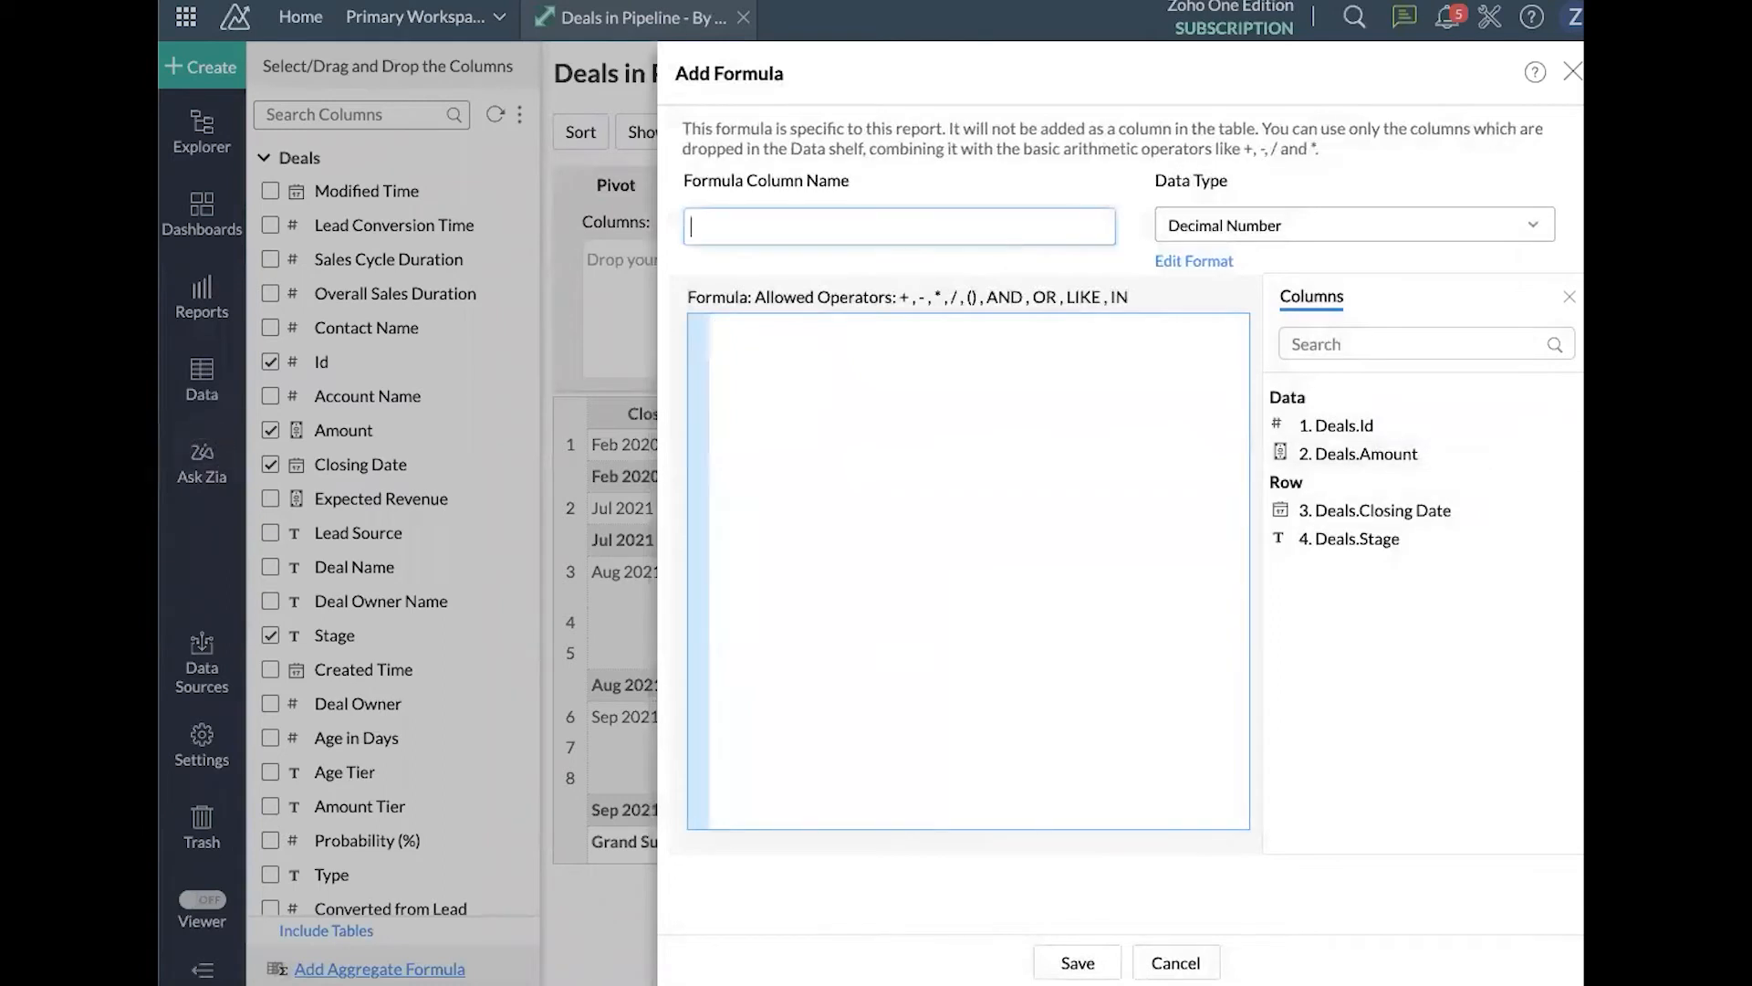
type("Average Amount")
left_click(1214, 219)
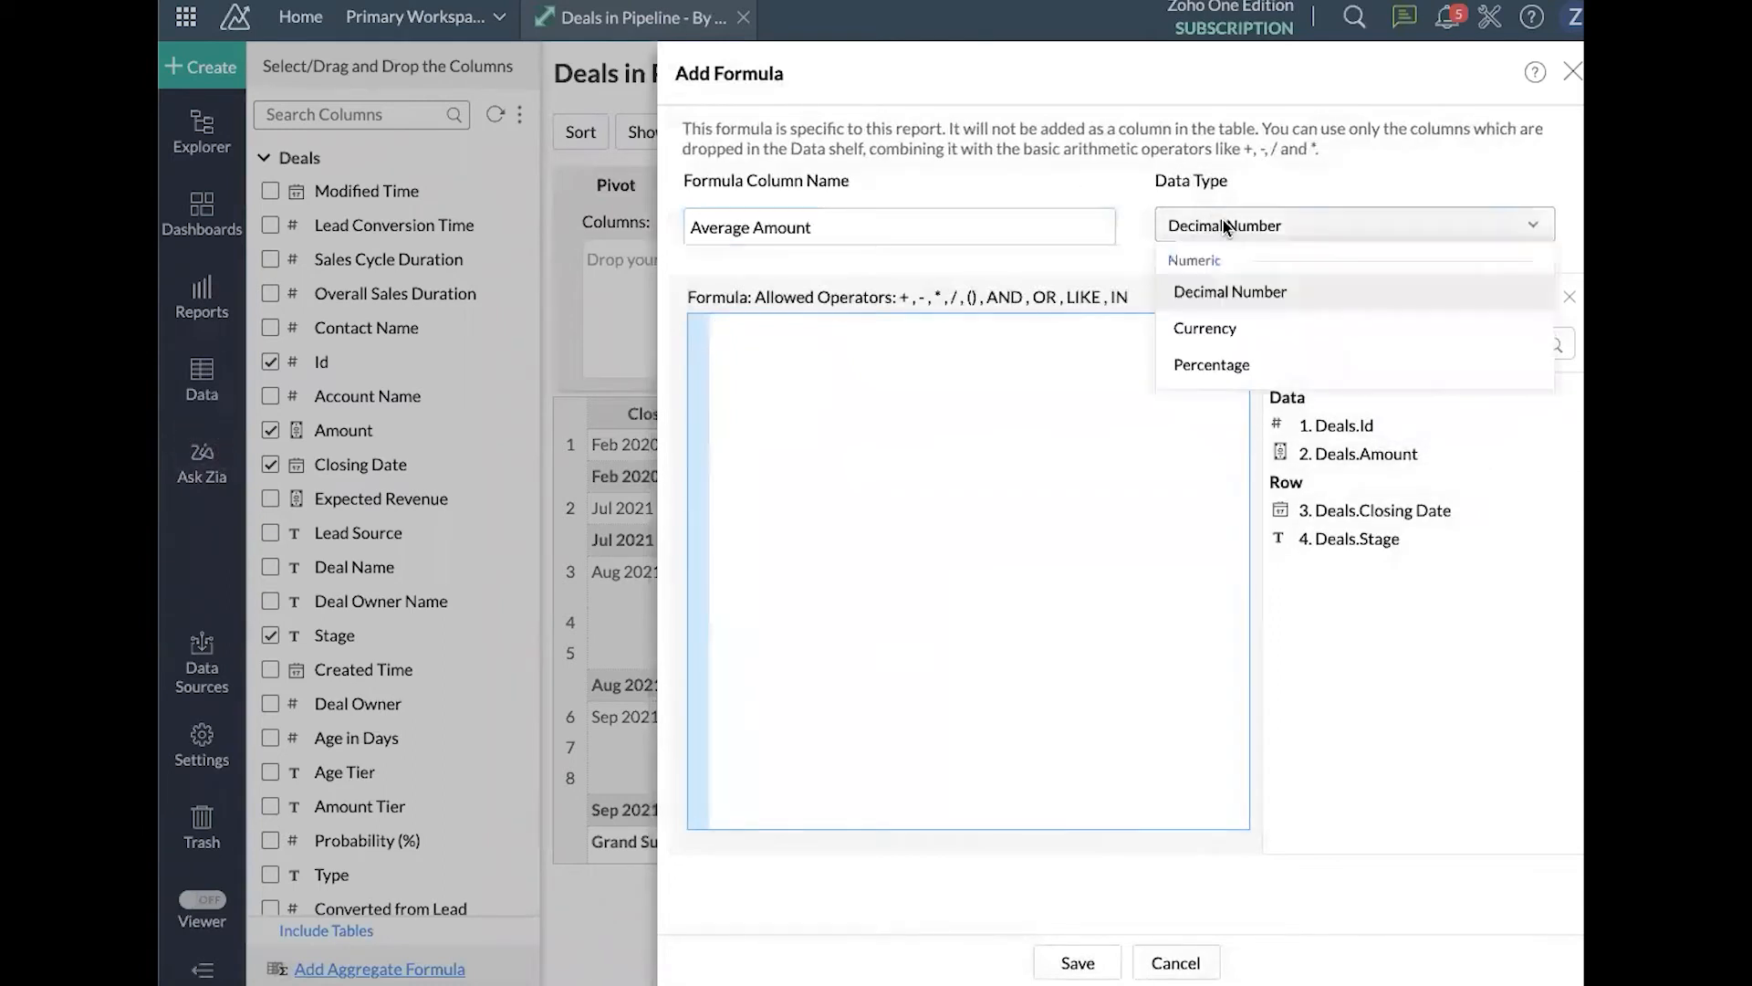
left_click(1232, 330)
left_click(1325, 456)
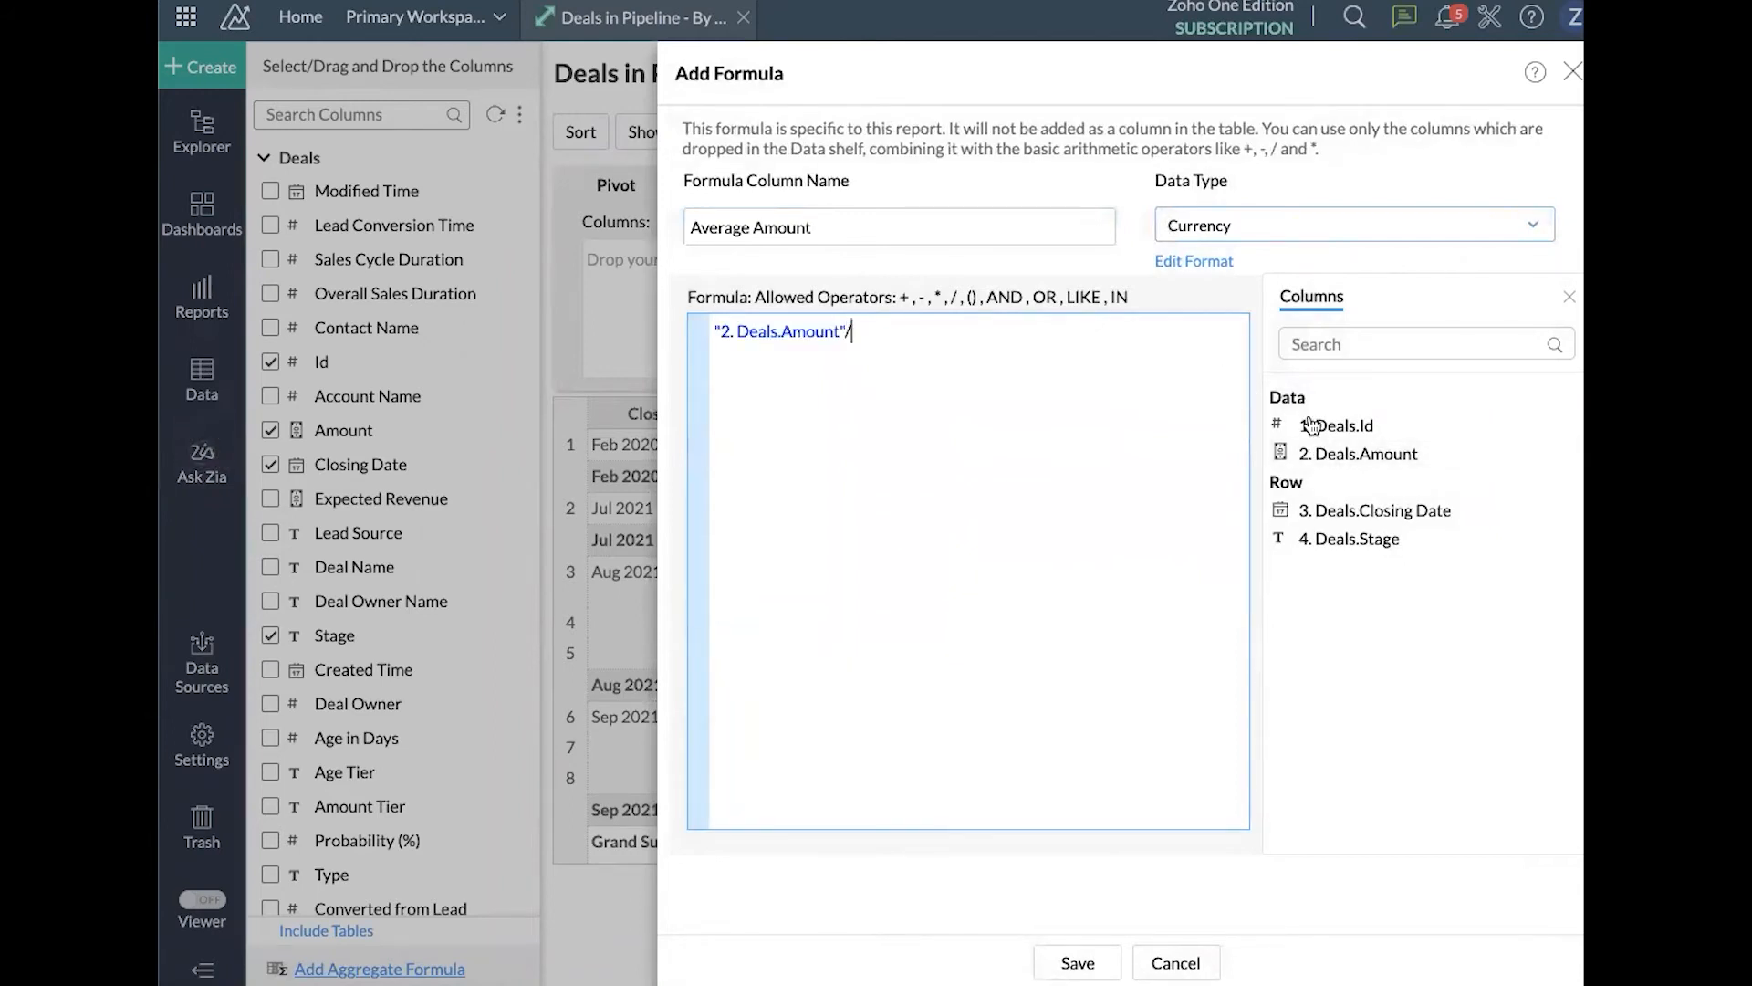
left_click(1337, 425)
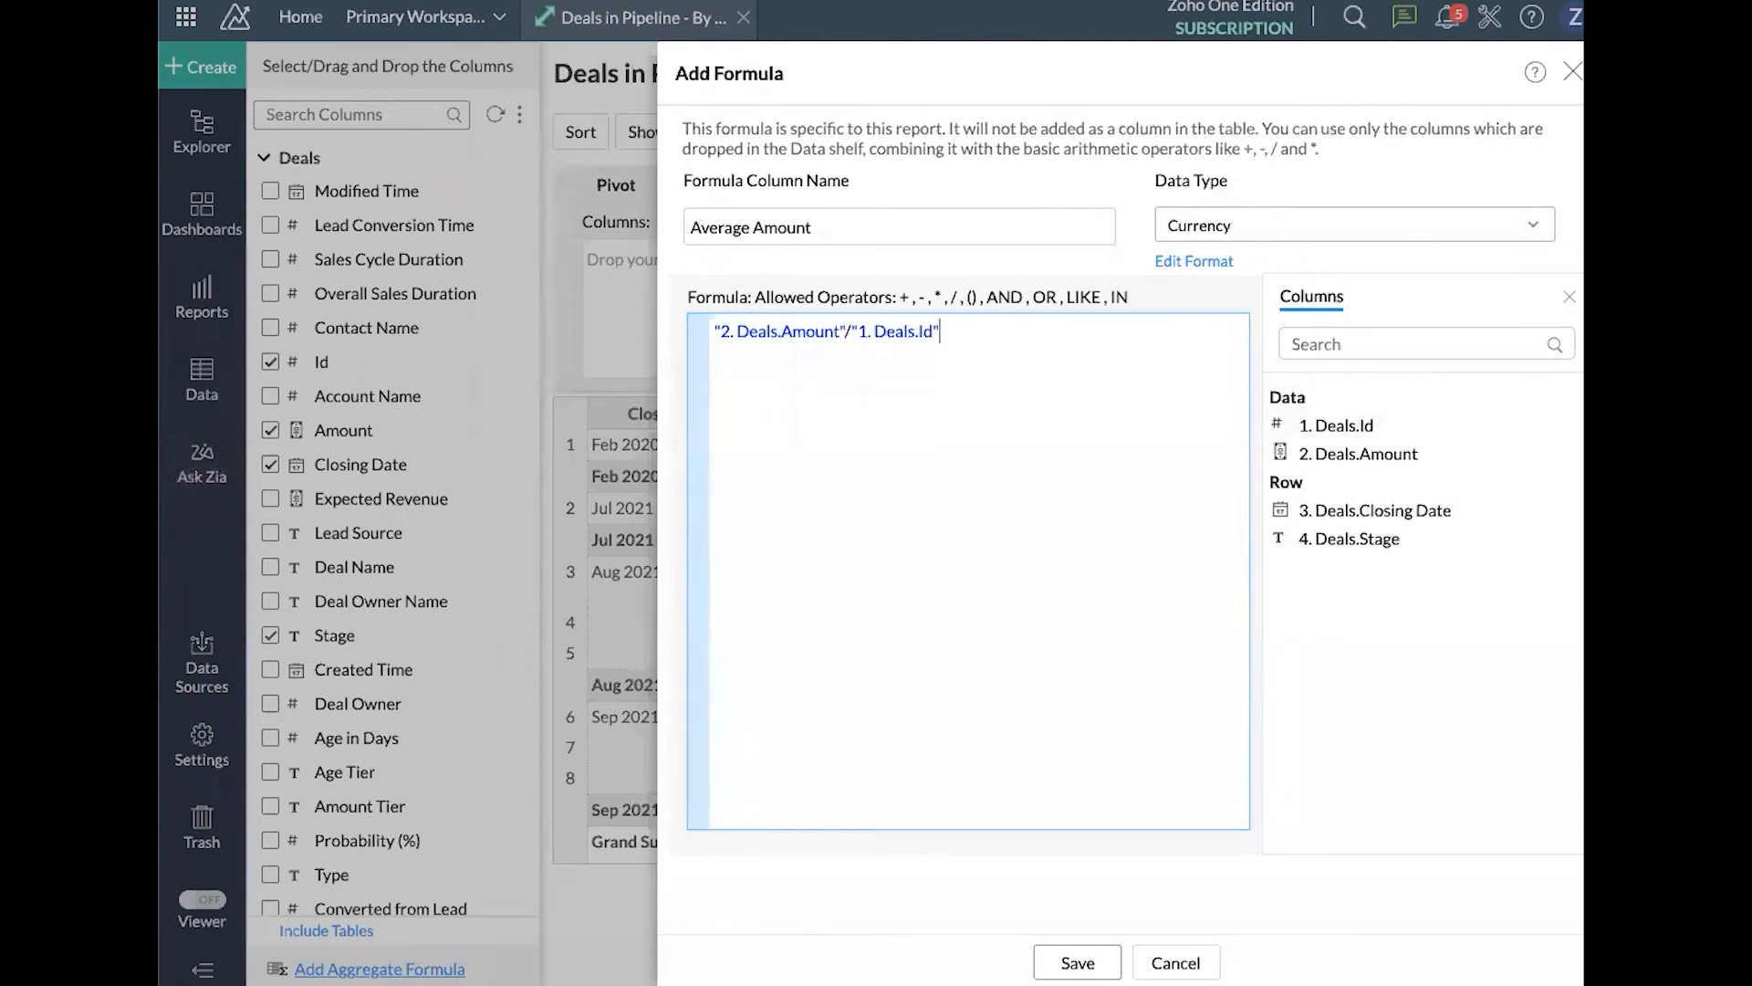
left_click(1077, 963)
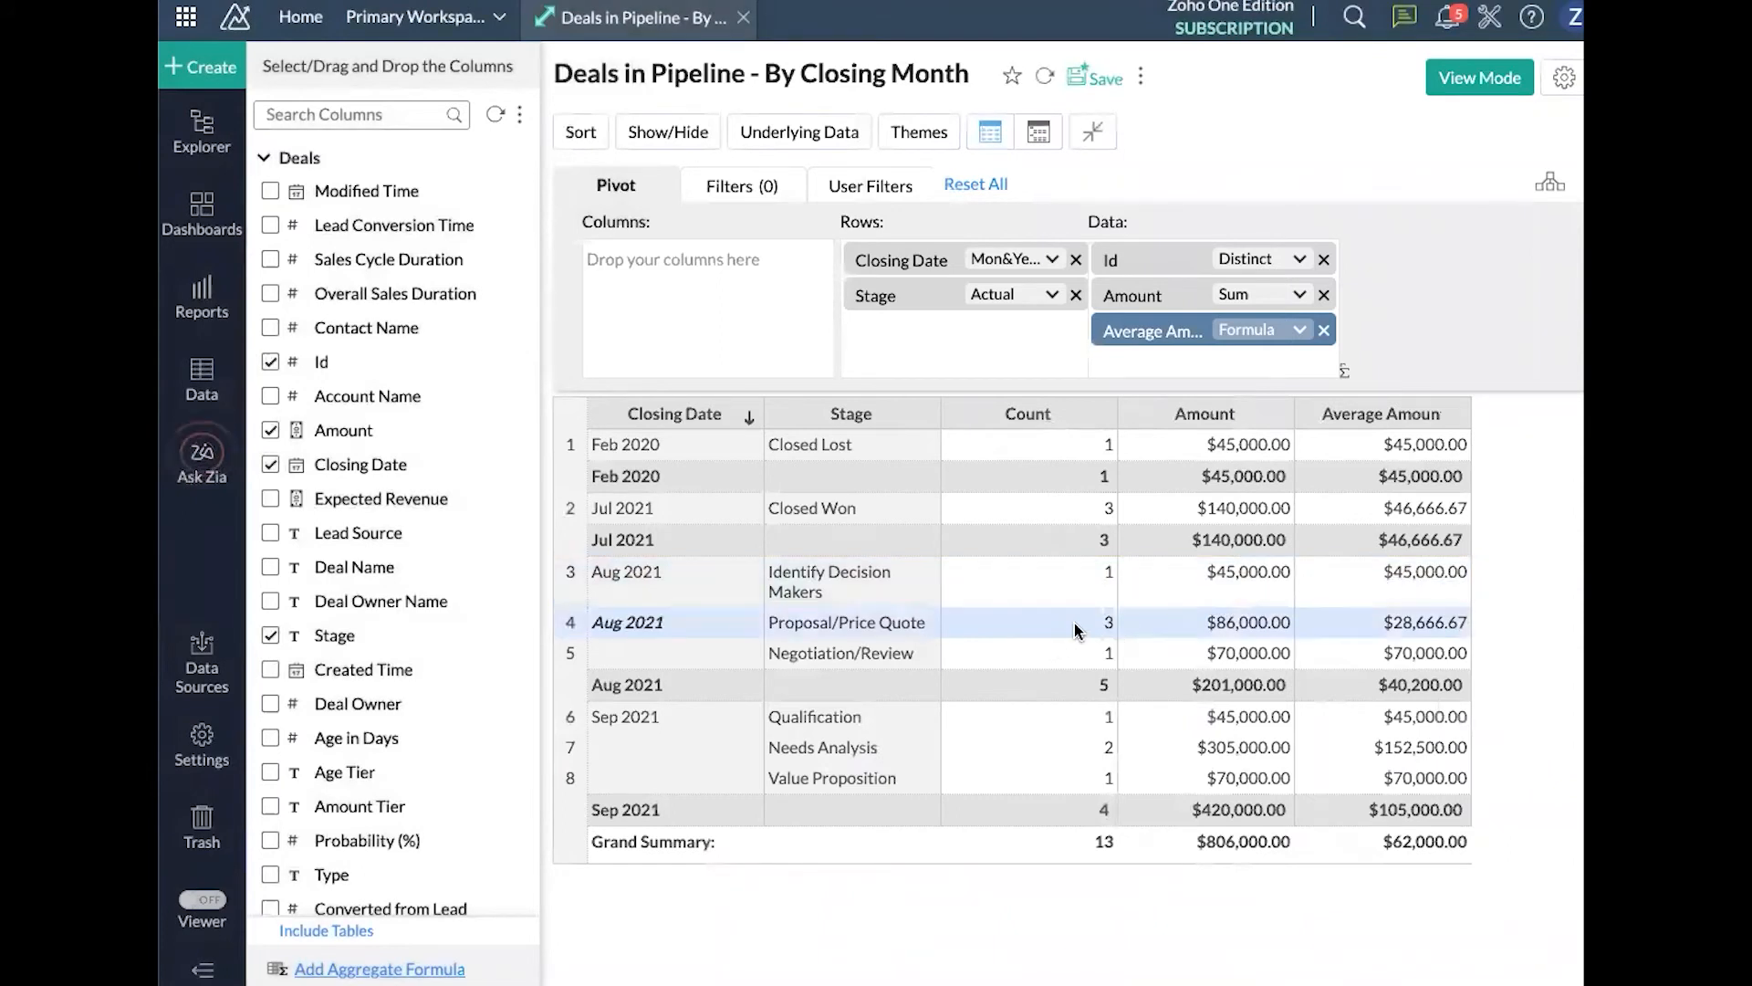
Check the average amount for the August 2021 Proposal/Price Quote row and save the report
left_click_drag(1203, 623, 1471, 621)
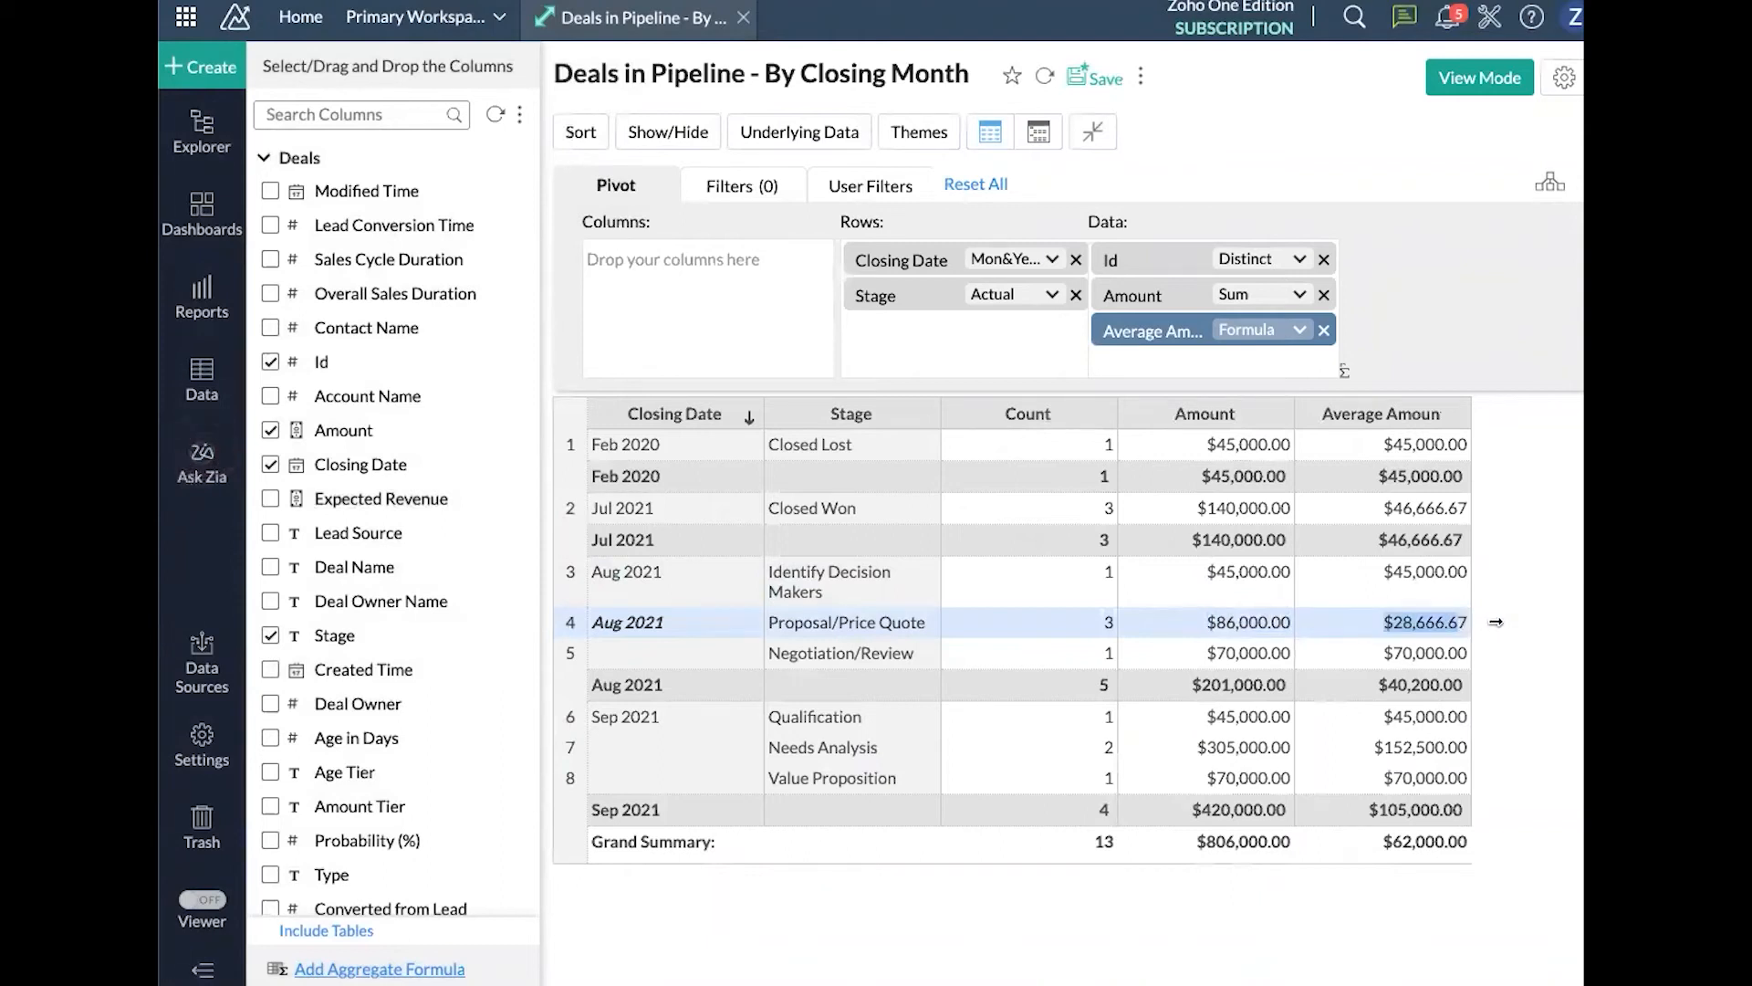
left_click(1495, 624)
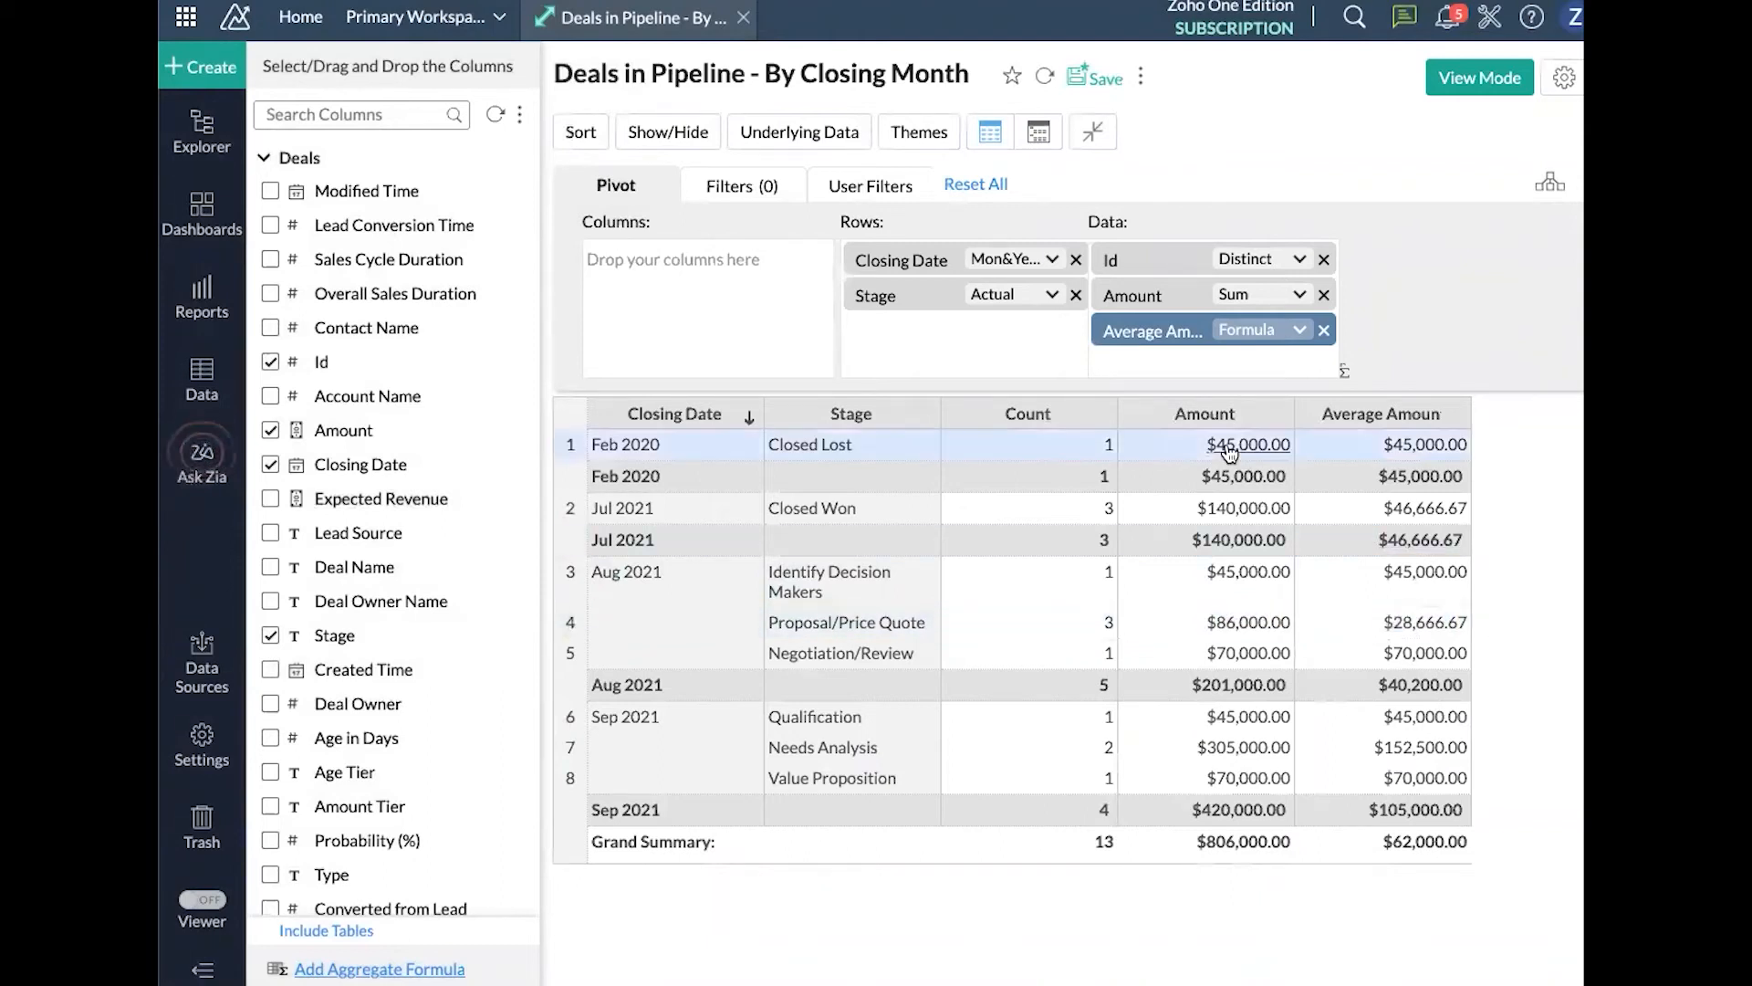
left_click(1095, 78)
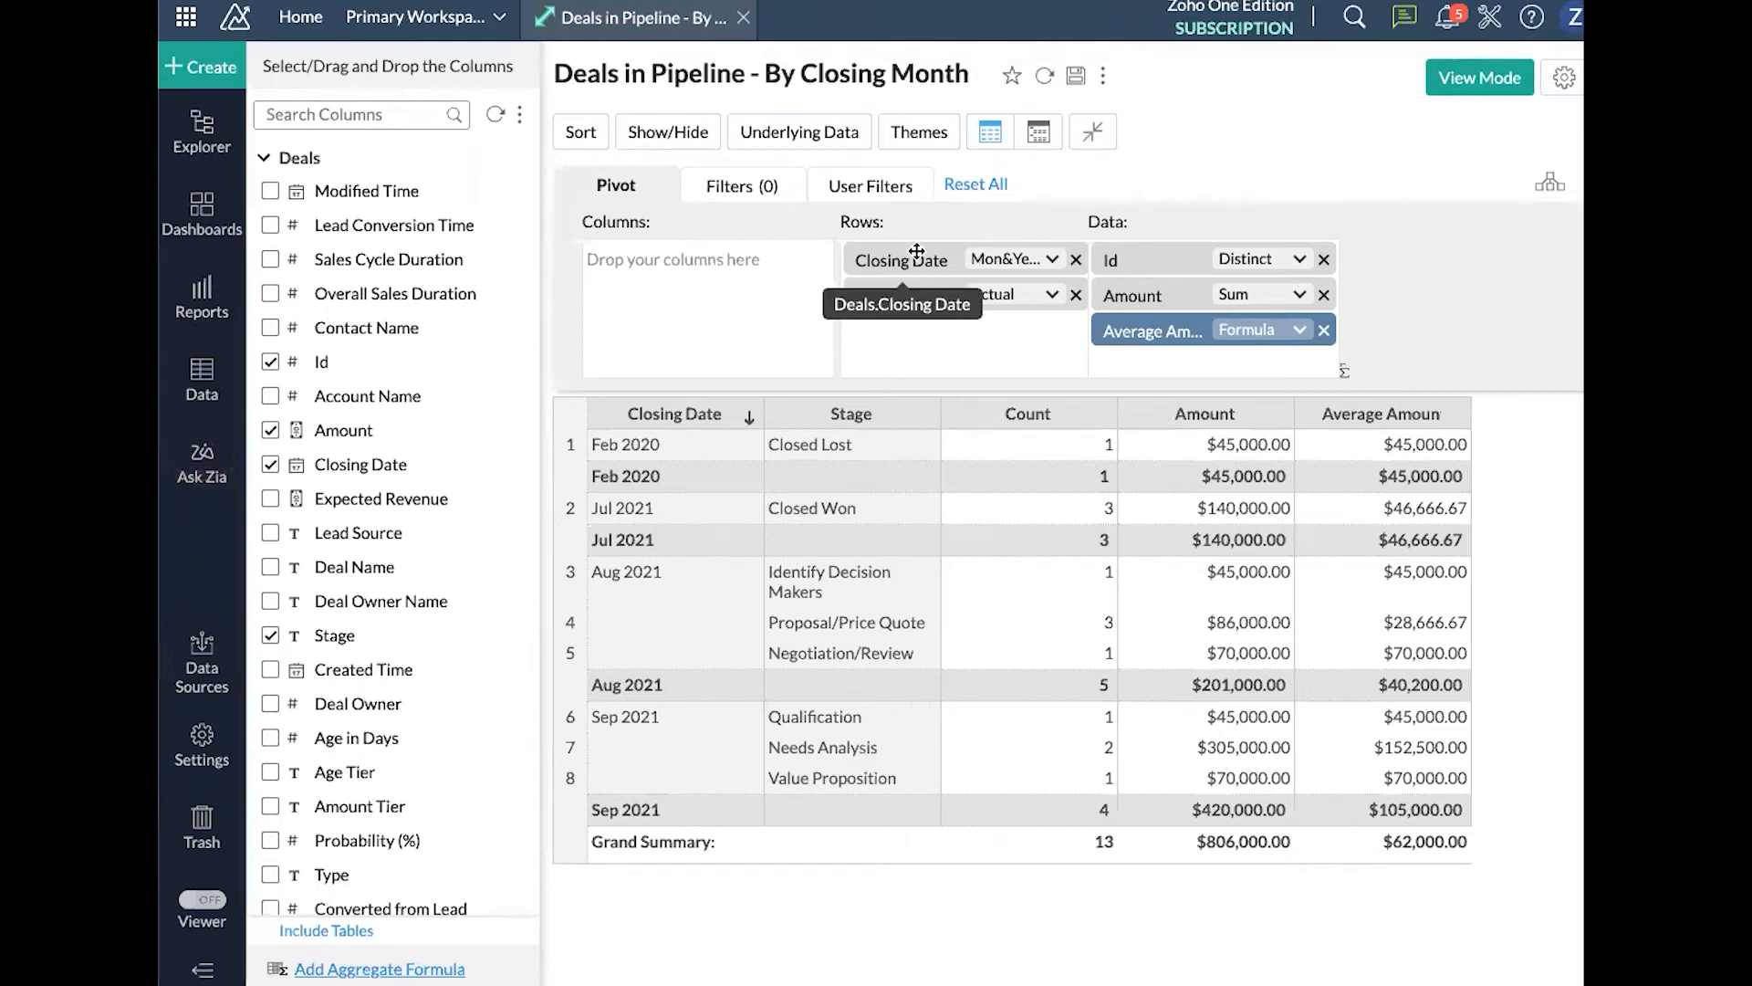
Move the Closing Date field from the pivot's rows to its columns and regenerate the pivot
left_click_drag(936, 251, 676, 271)
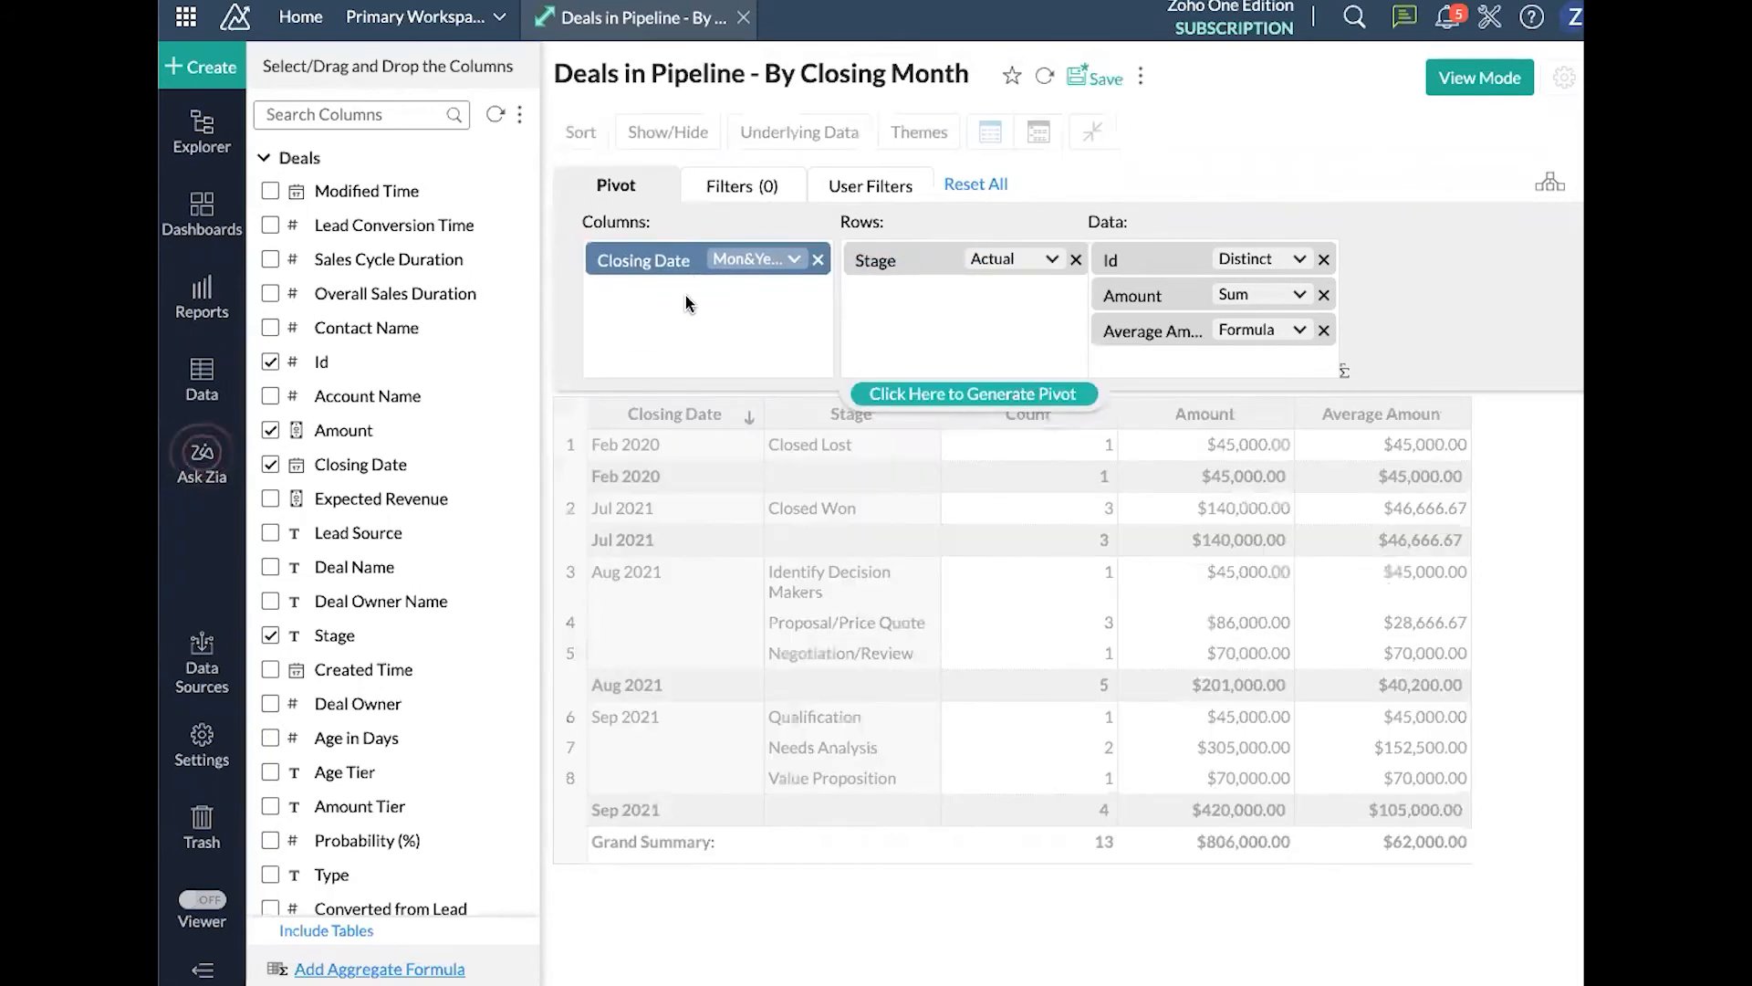
left_click(932, 391)
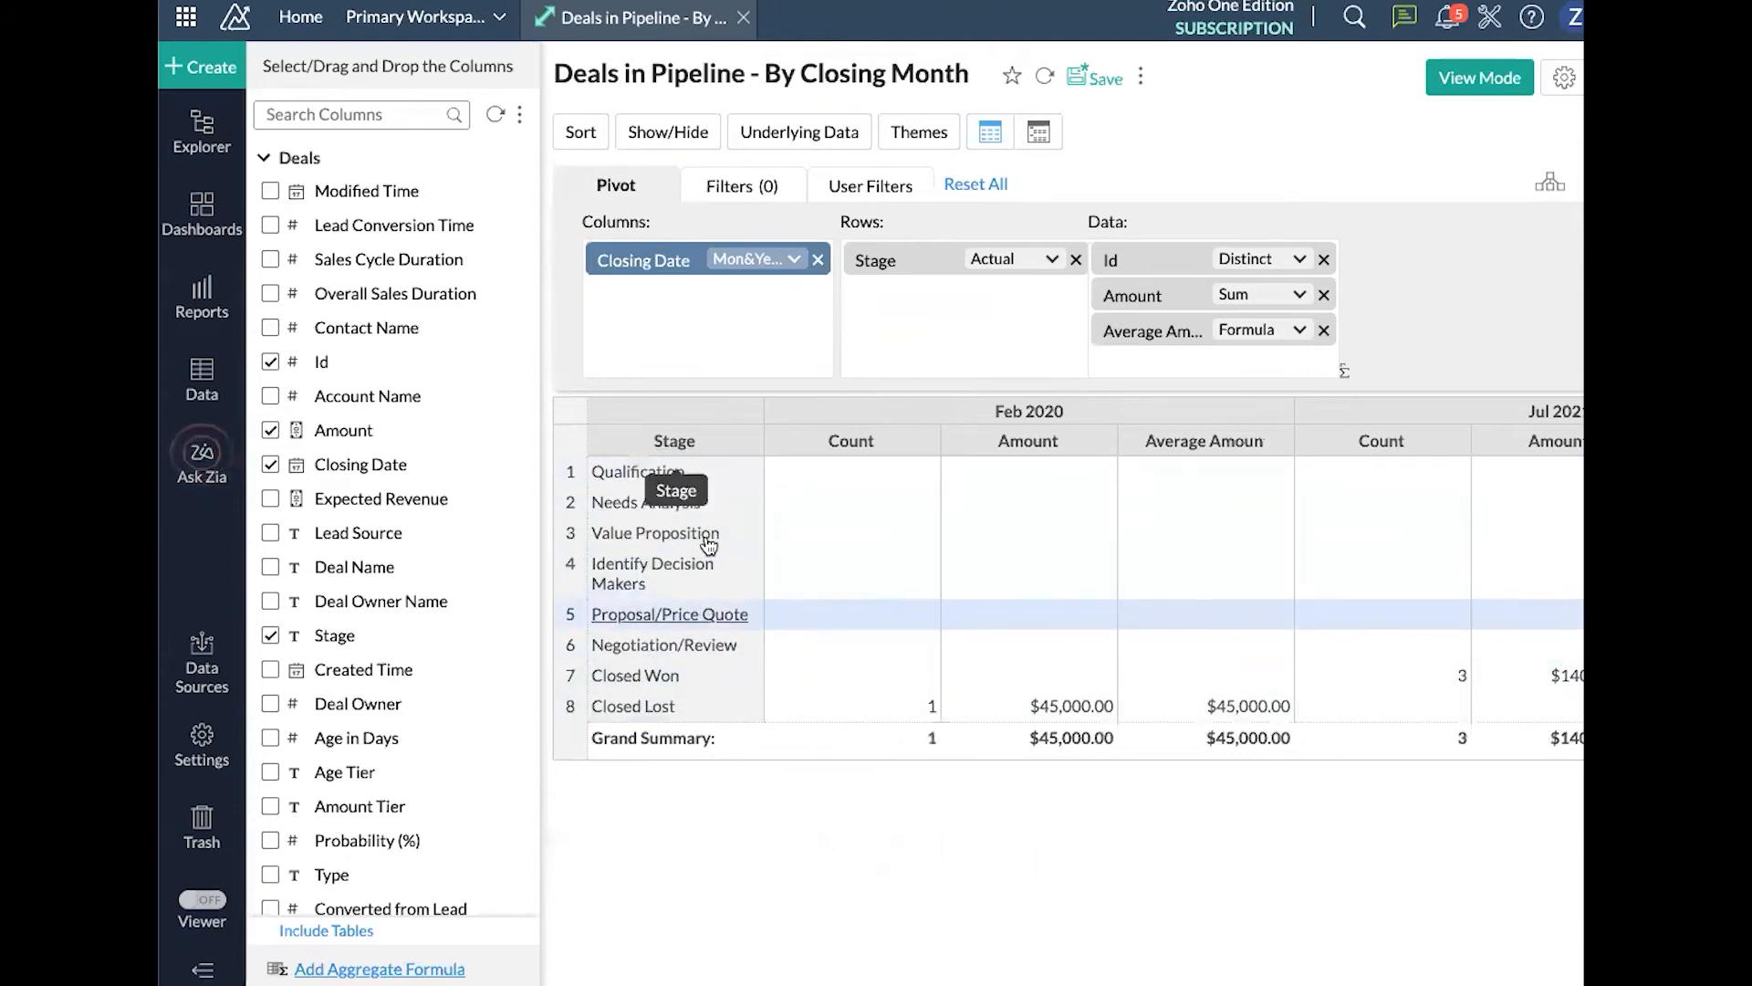
scroll(871, 504, "right", 8)
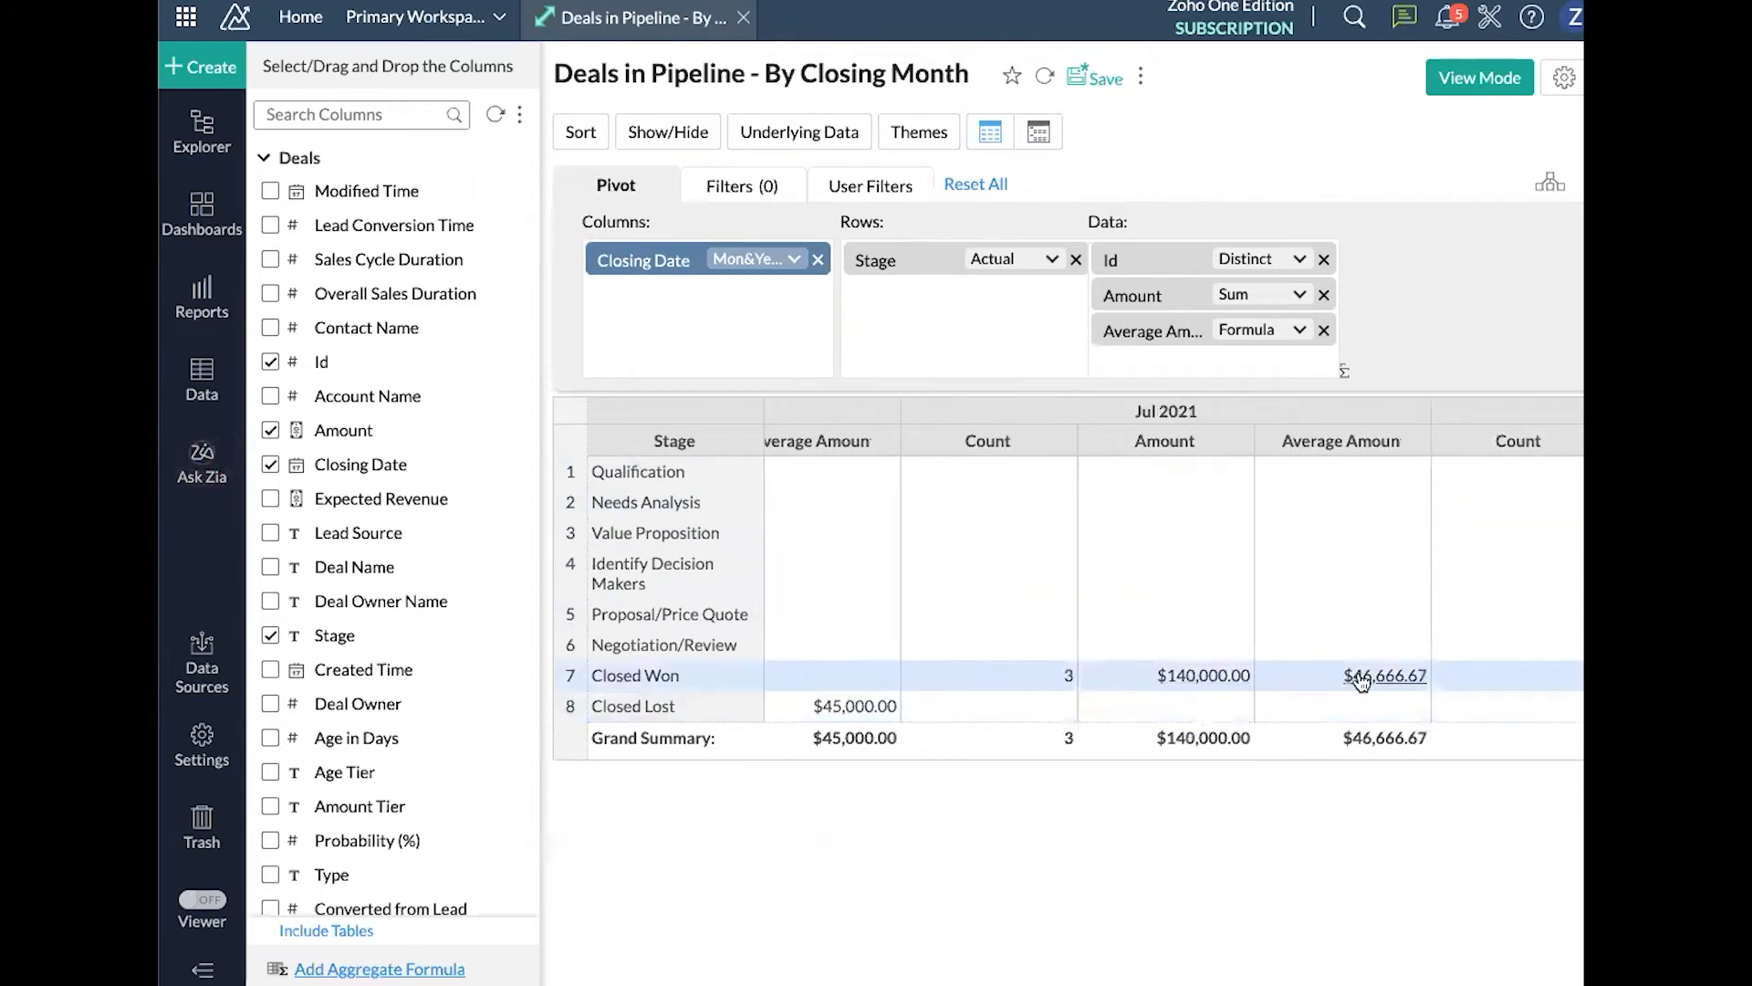
Examine the deal counts, amounts and average amounts per stage across the closing-month columns
scroll(1278, 675, "right", 2)
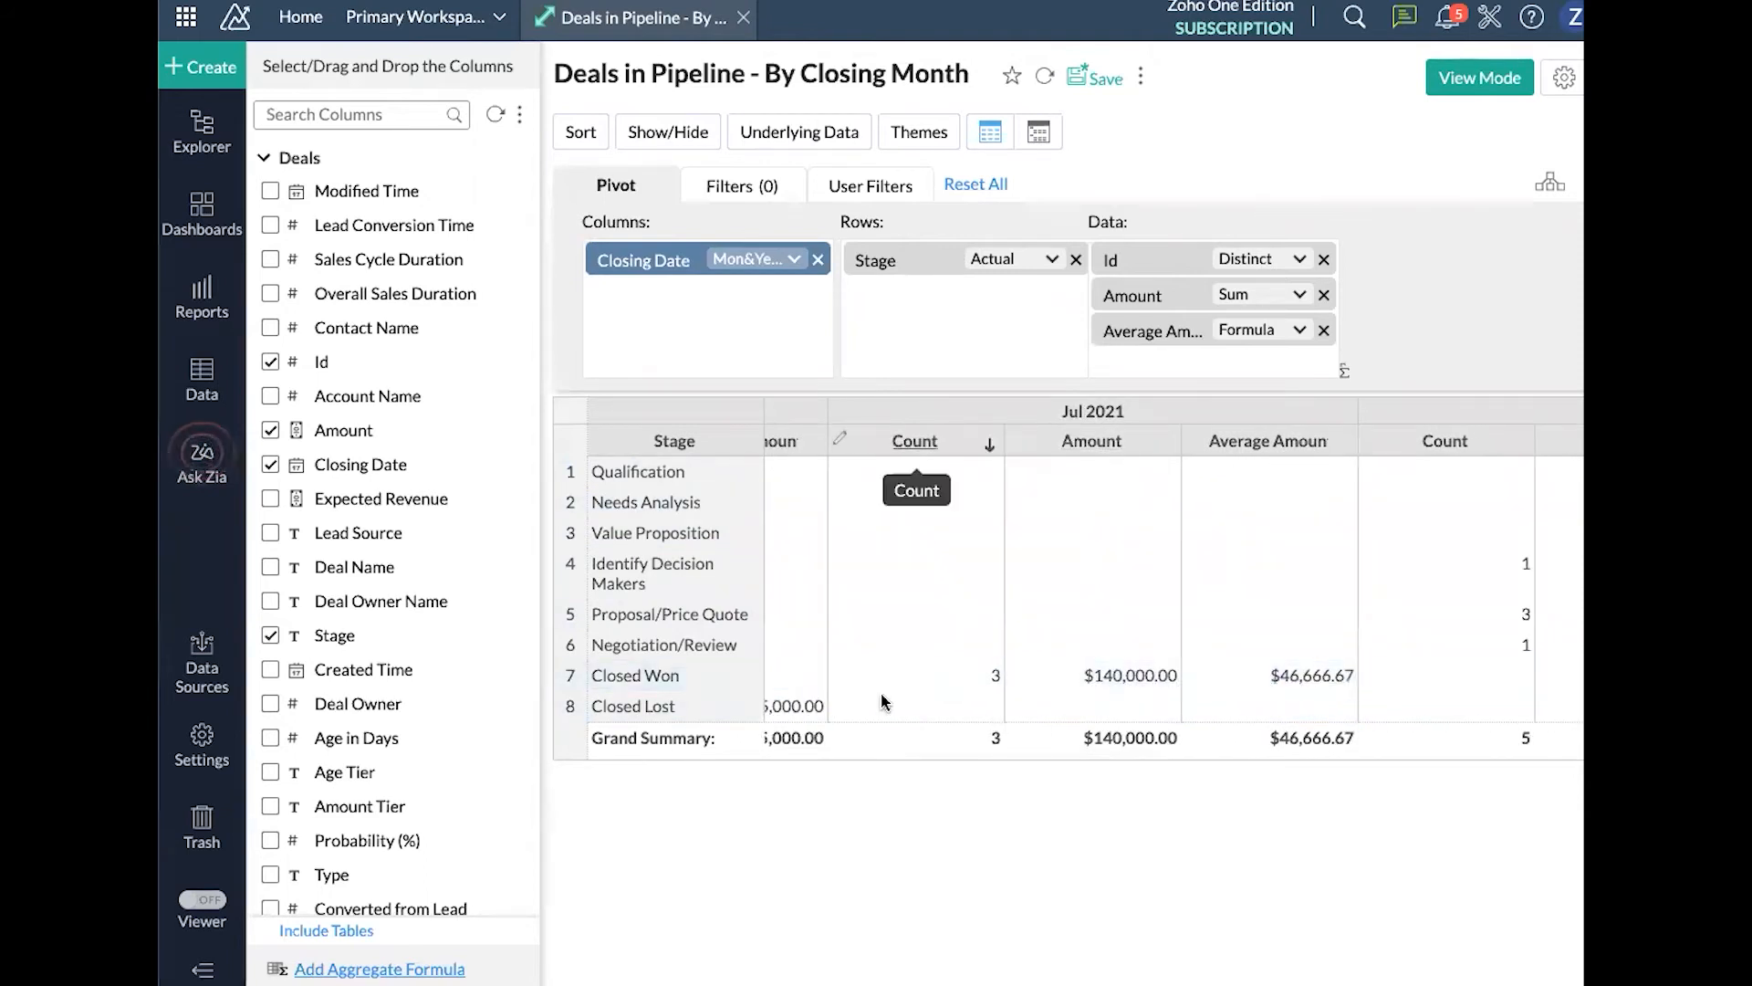
scroll(880, 616, "right", 4)
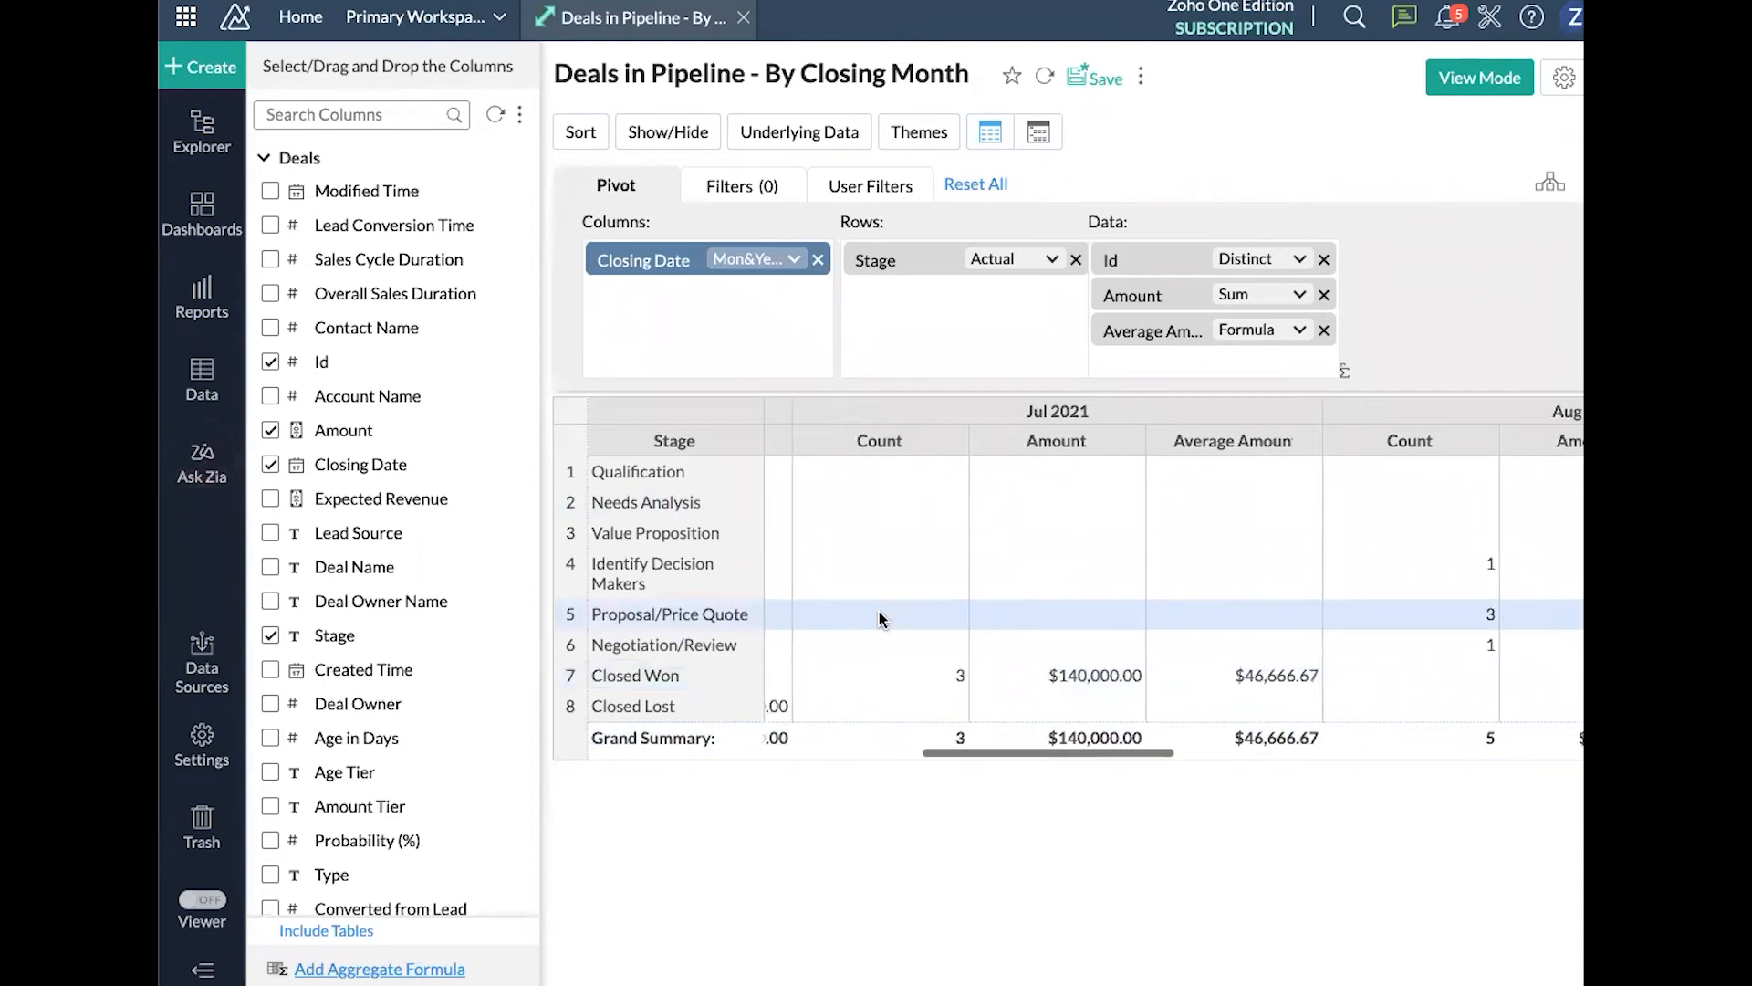
scroll(880, 616, "right", 5)
scroll(912, 483, "left", 3)
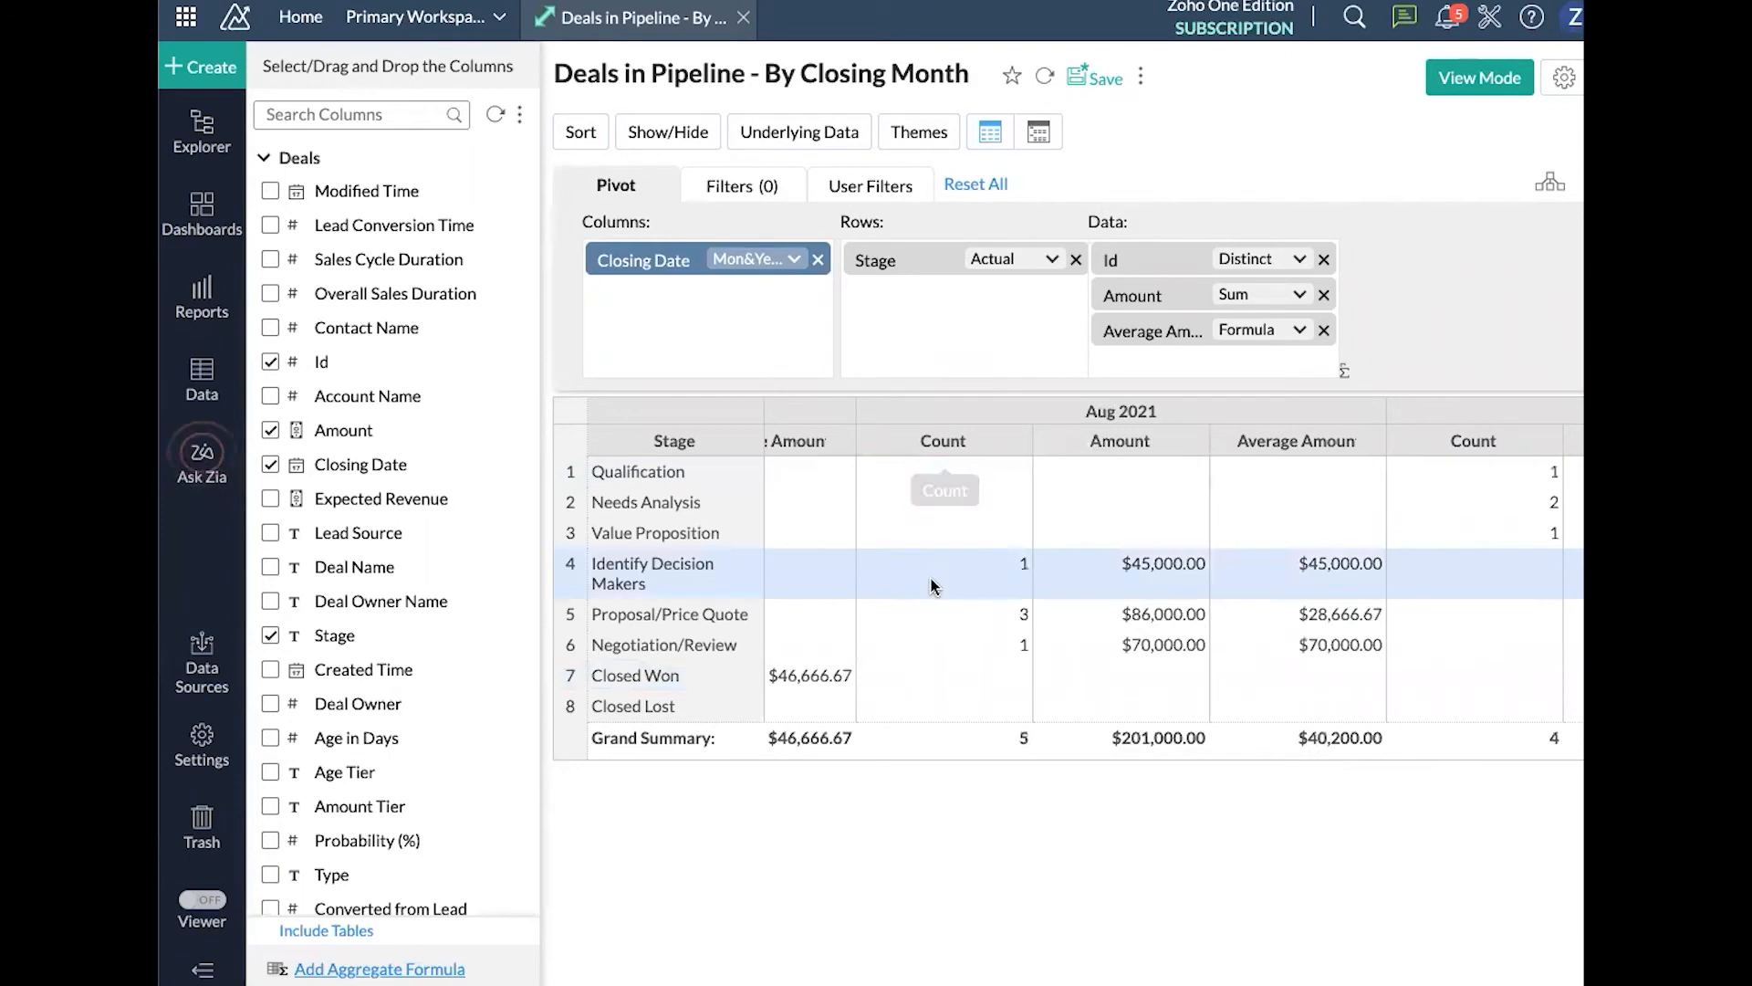
scroll(931, 579, "right", 10)
scroll(1154, 584, "left", 20)
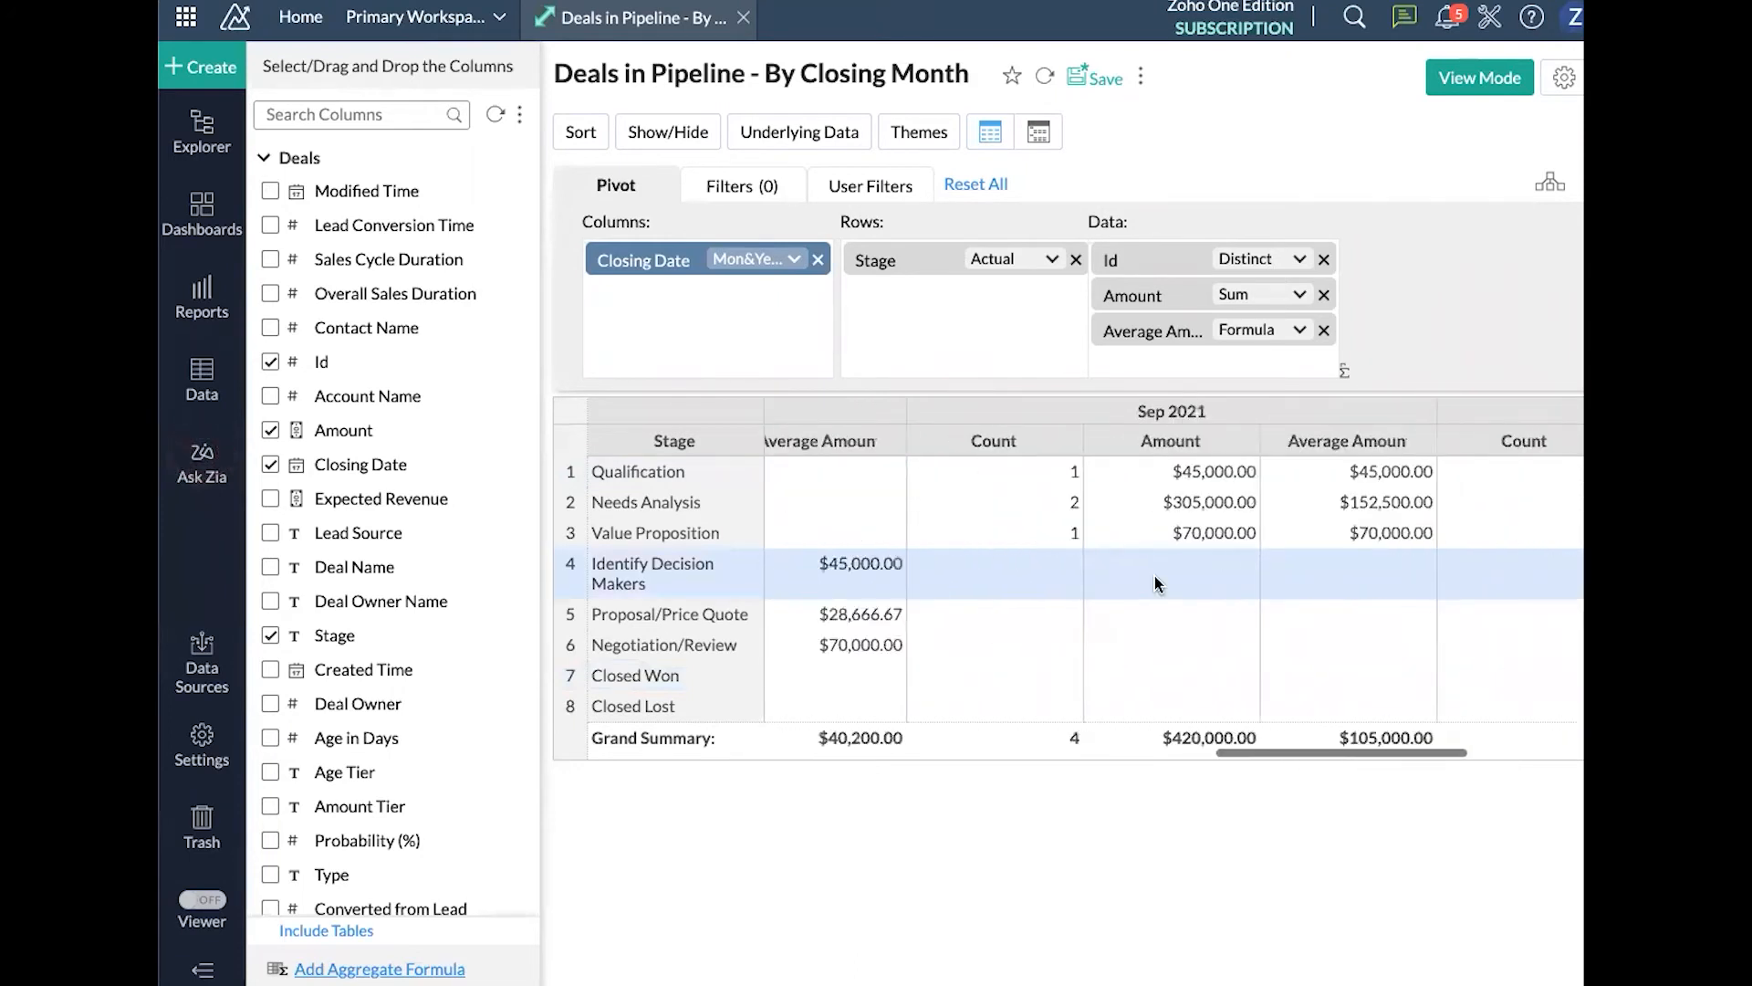
scroll(1156, 584, "right", 6)
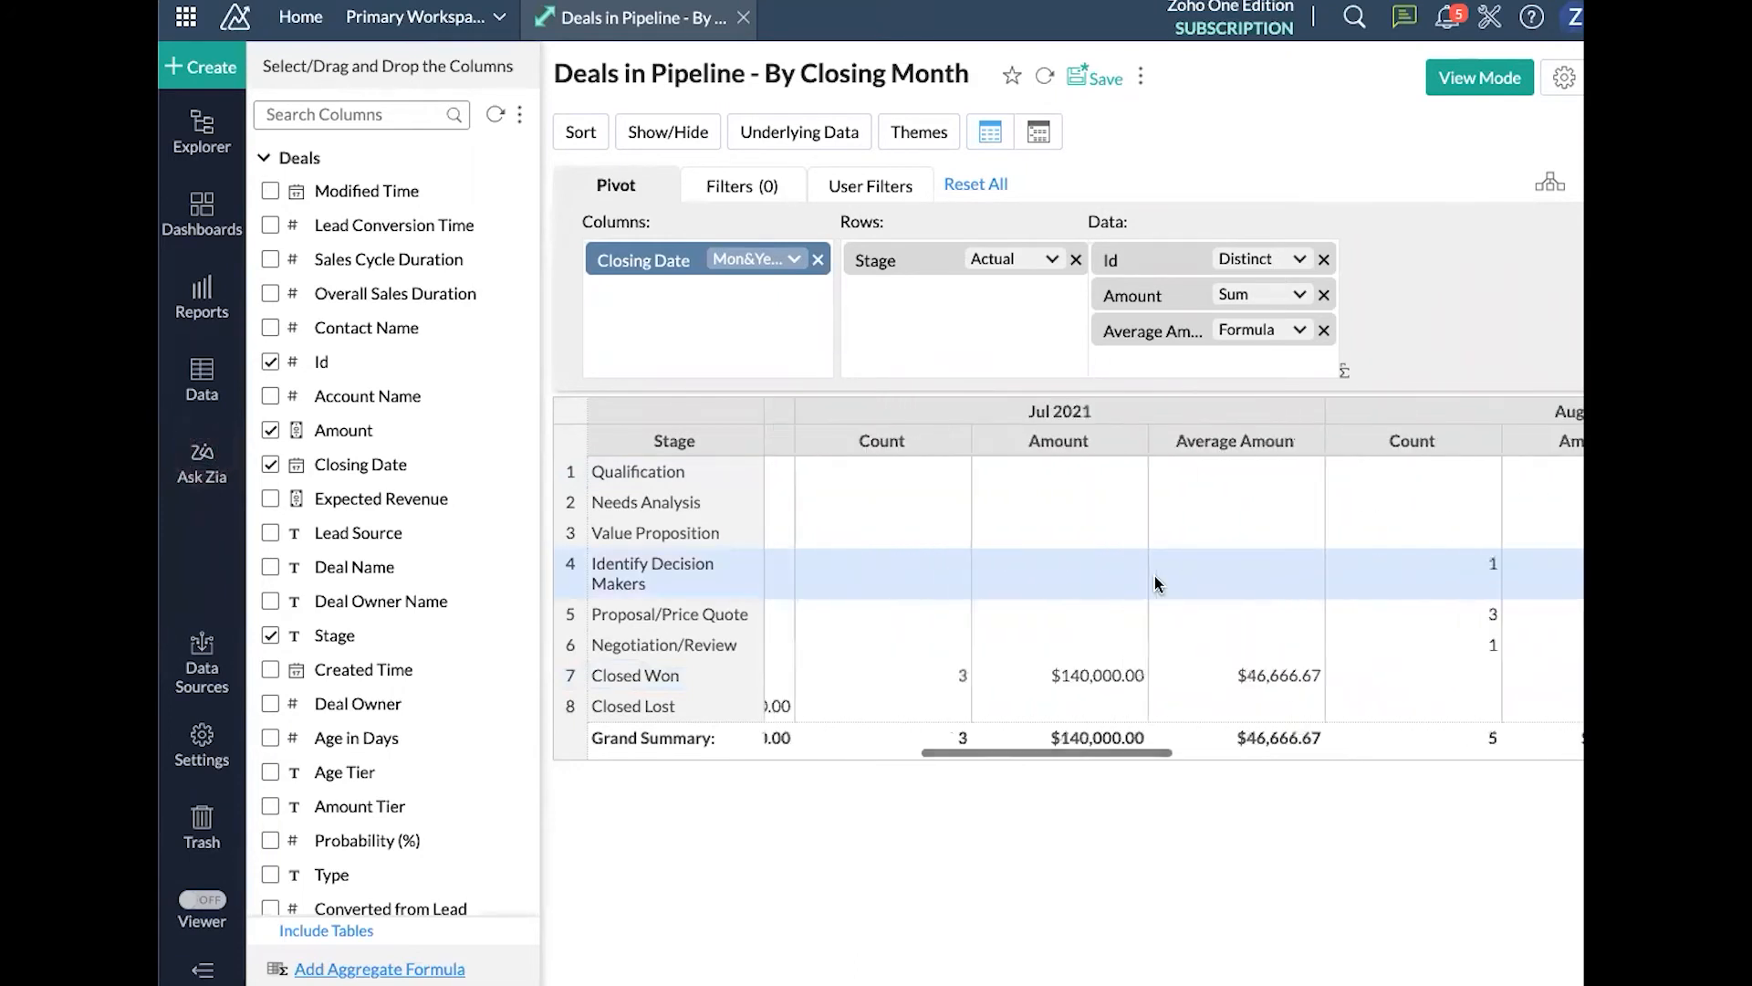
Move the Closing Date field from the pivot's columns back to the rows above Stage, regenerate the pivot and save the report
left_click_drag(644, 265, 903, 260)
left_click(1029, 395)
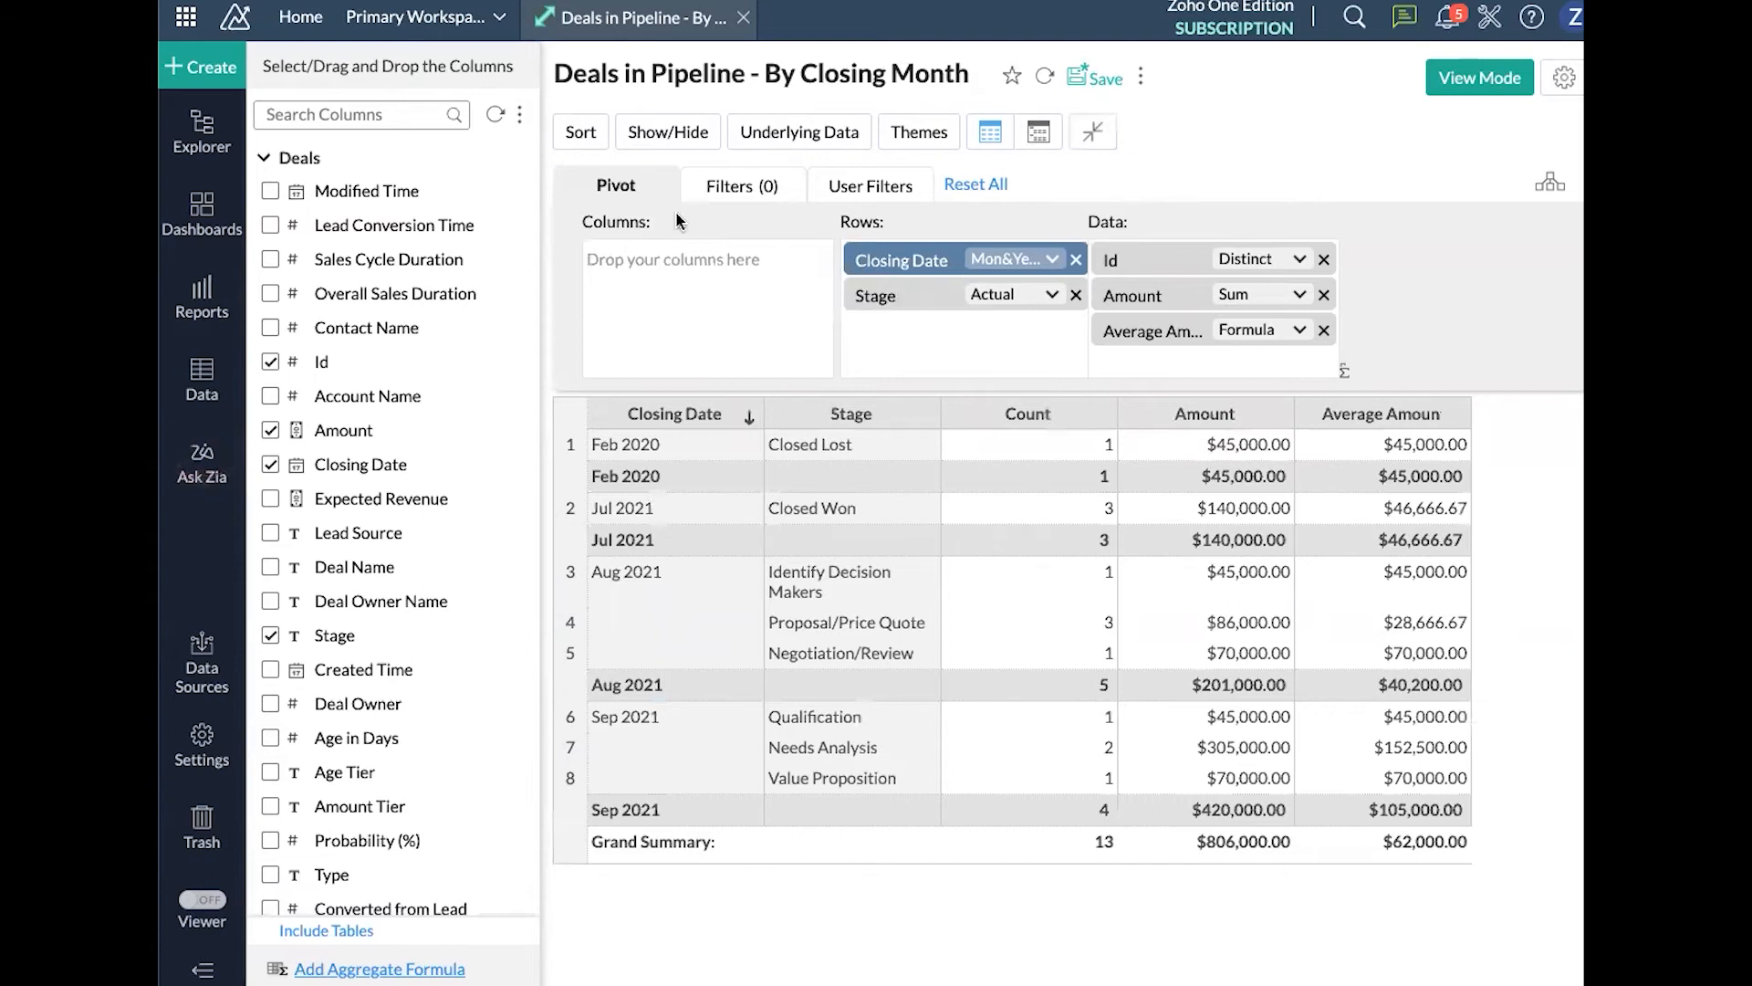
left_click(1095, 79)
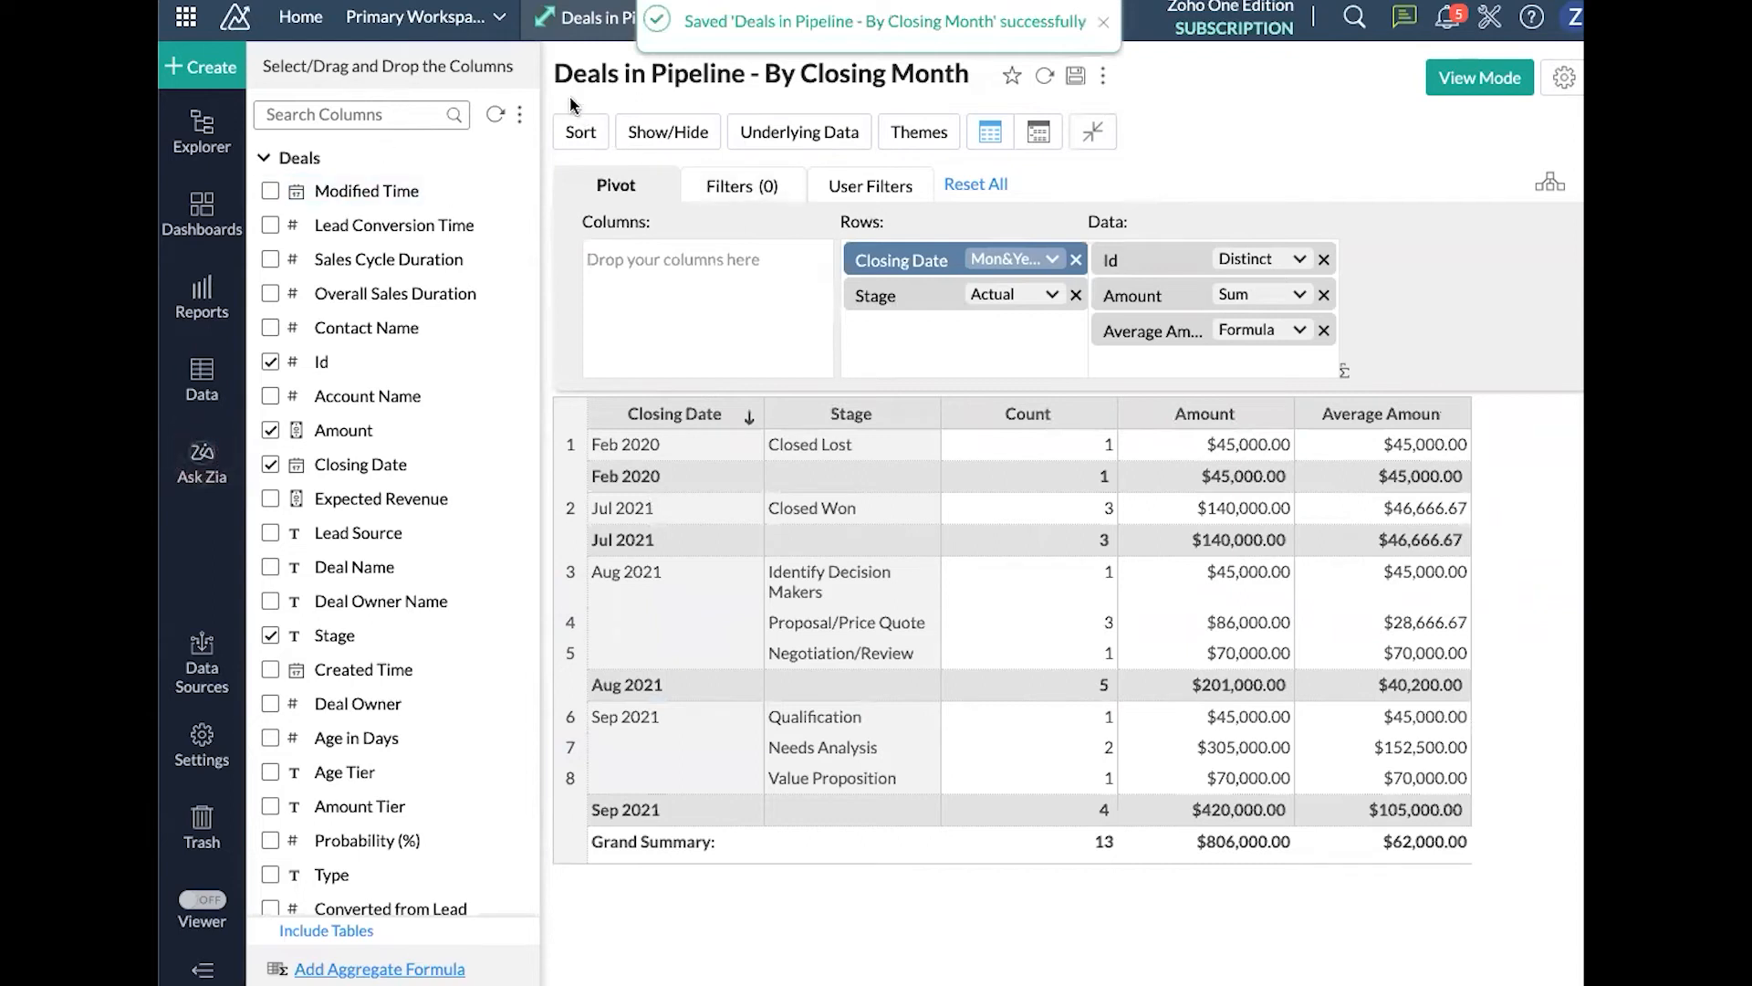
left_click(736, 73)
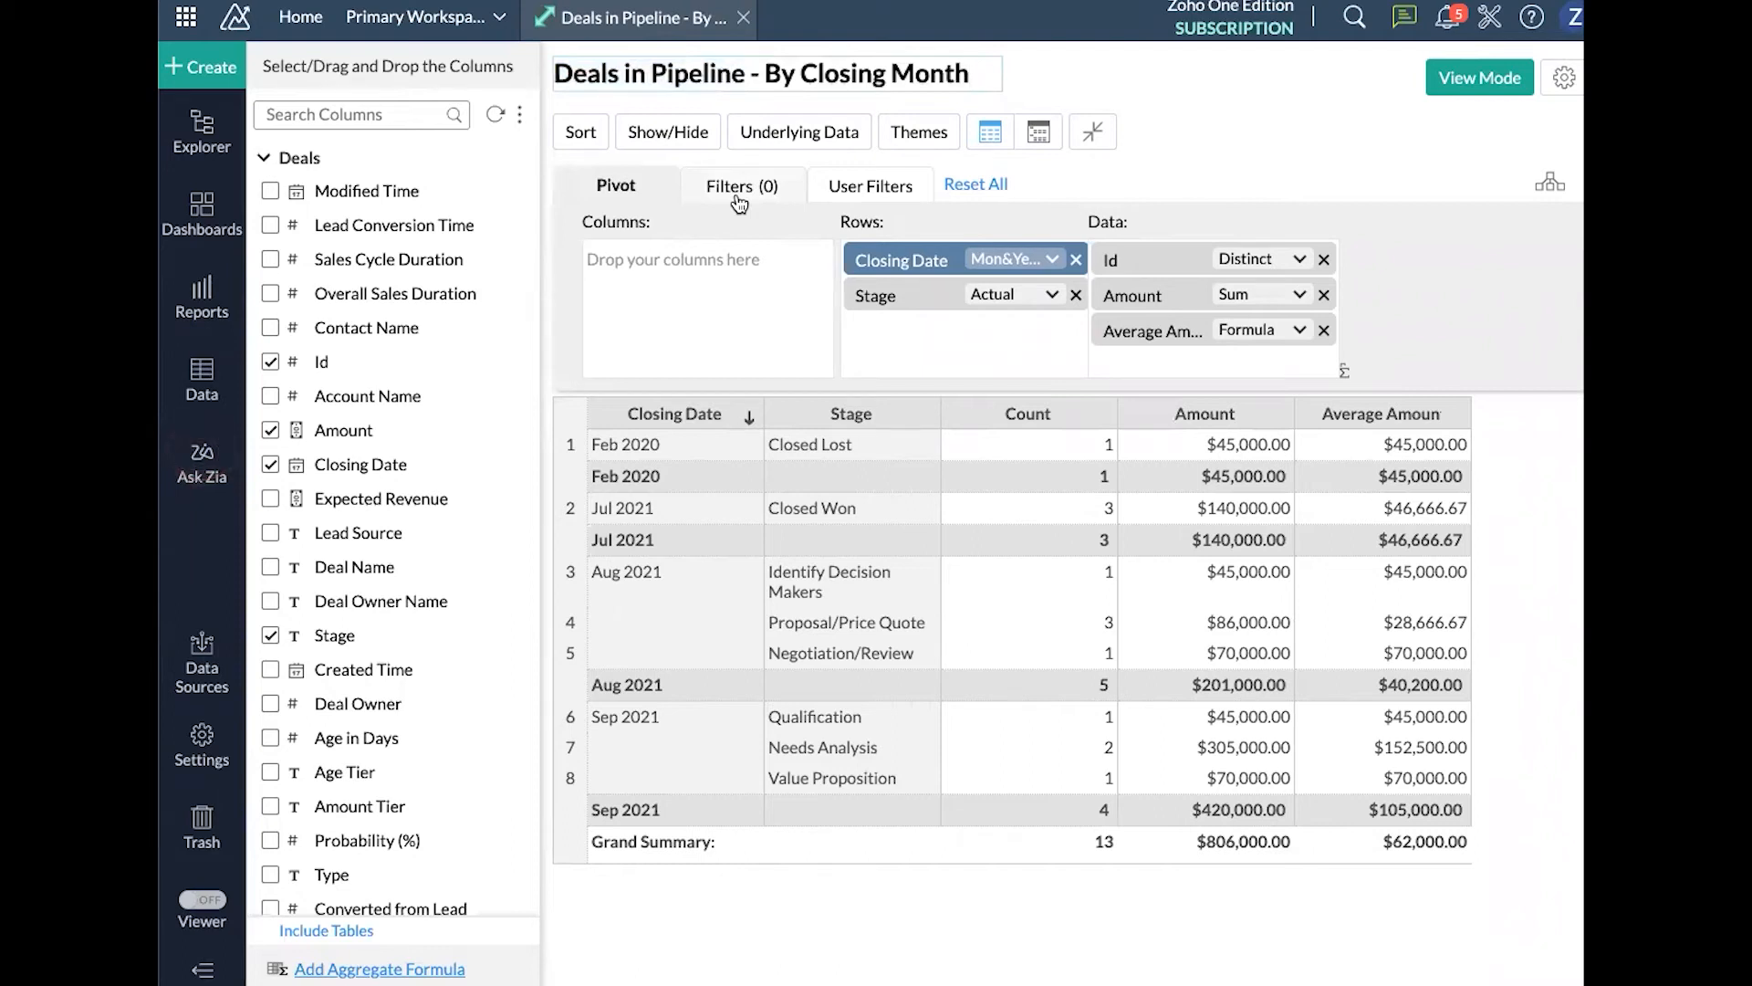
Add a Stage filter that excludes Closed Lost and Closed Won, regenerate the pivot and save the report
left_click(739, 202)
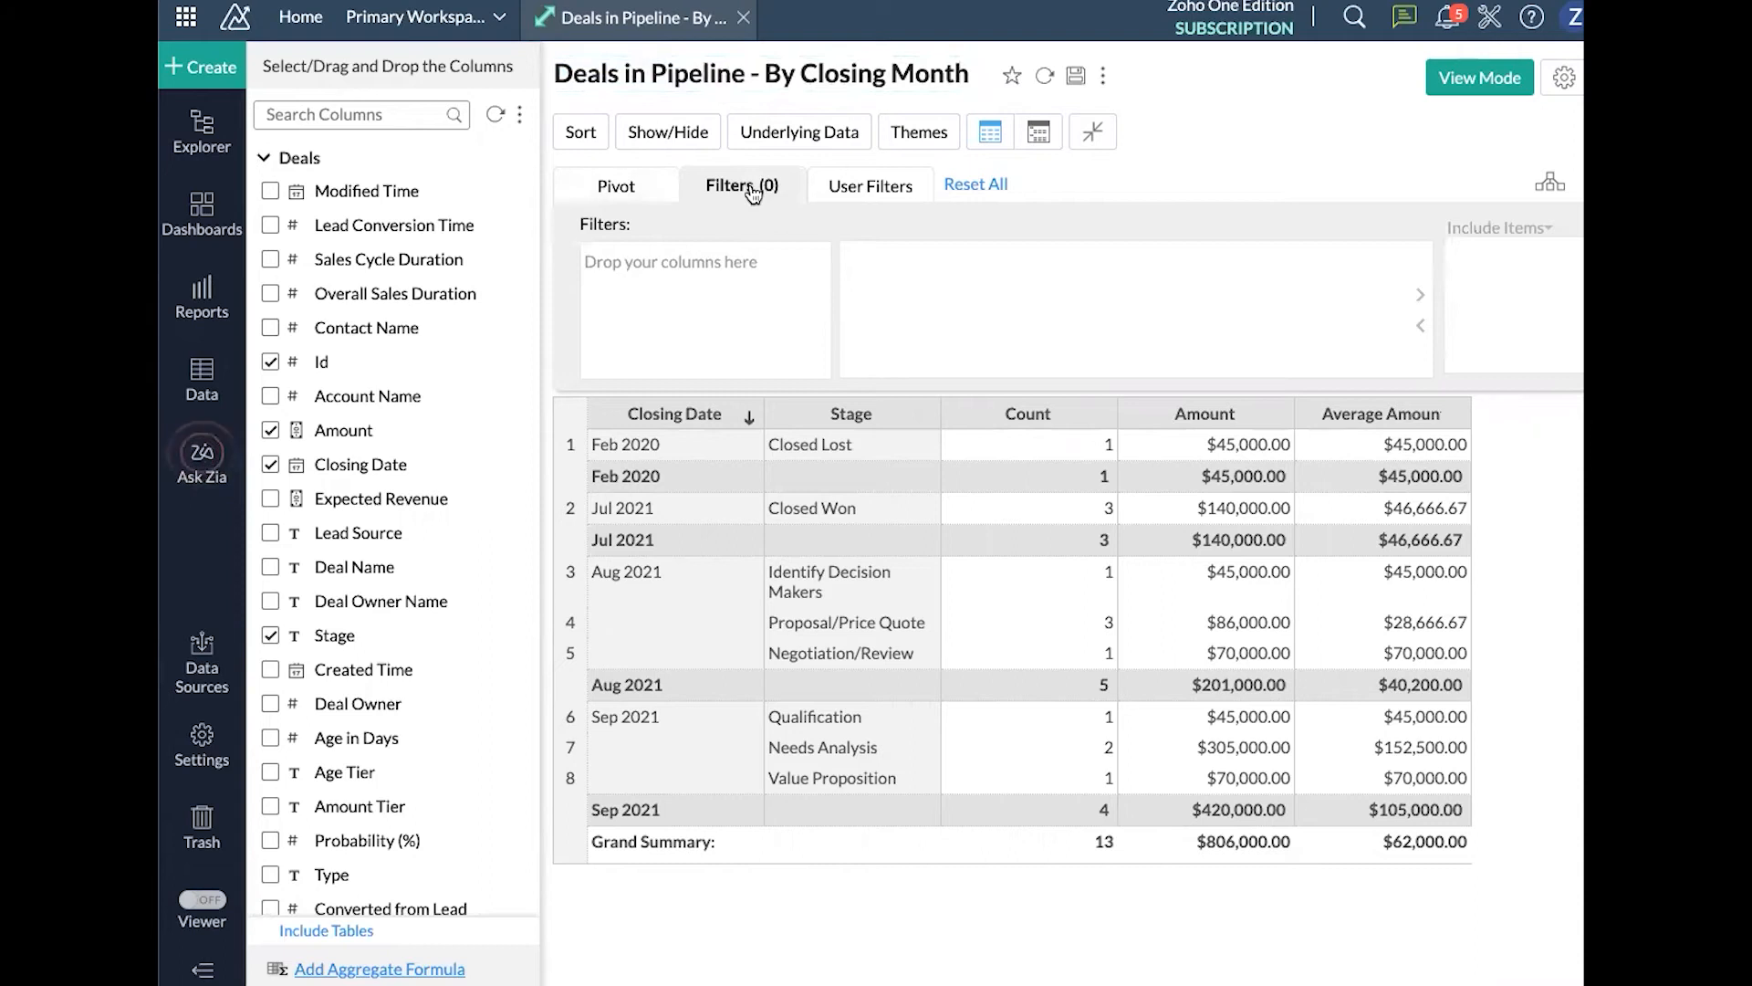
scroll(411, 256, "down", 3)
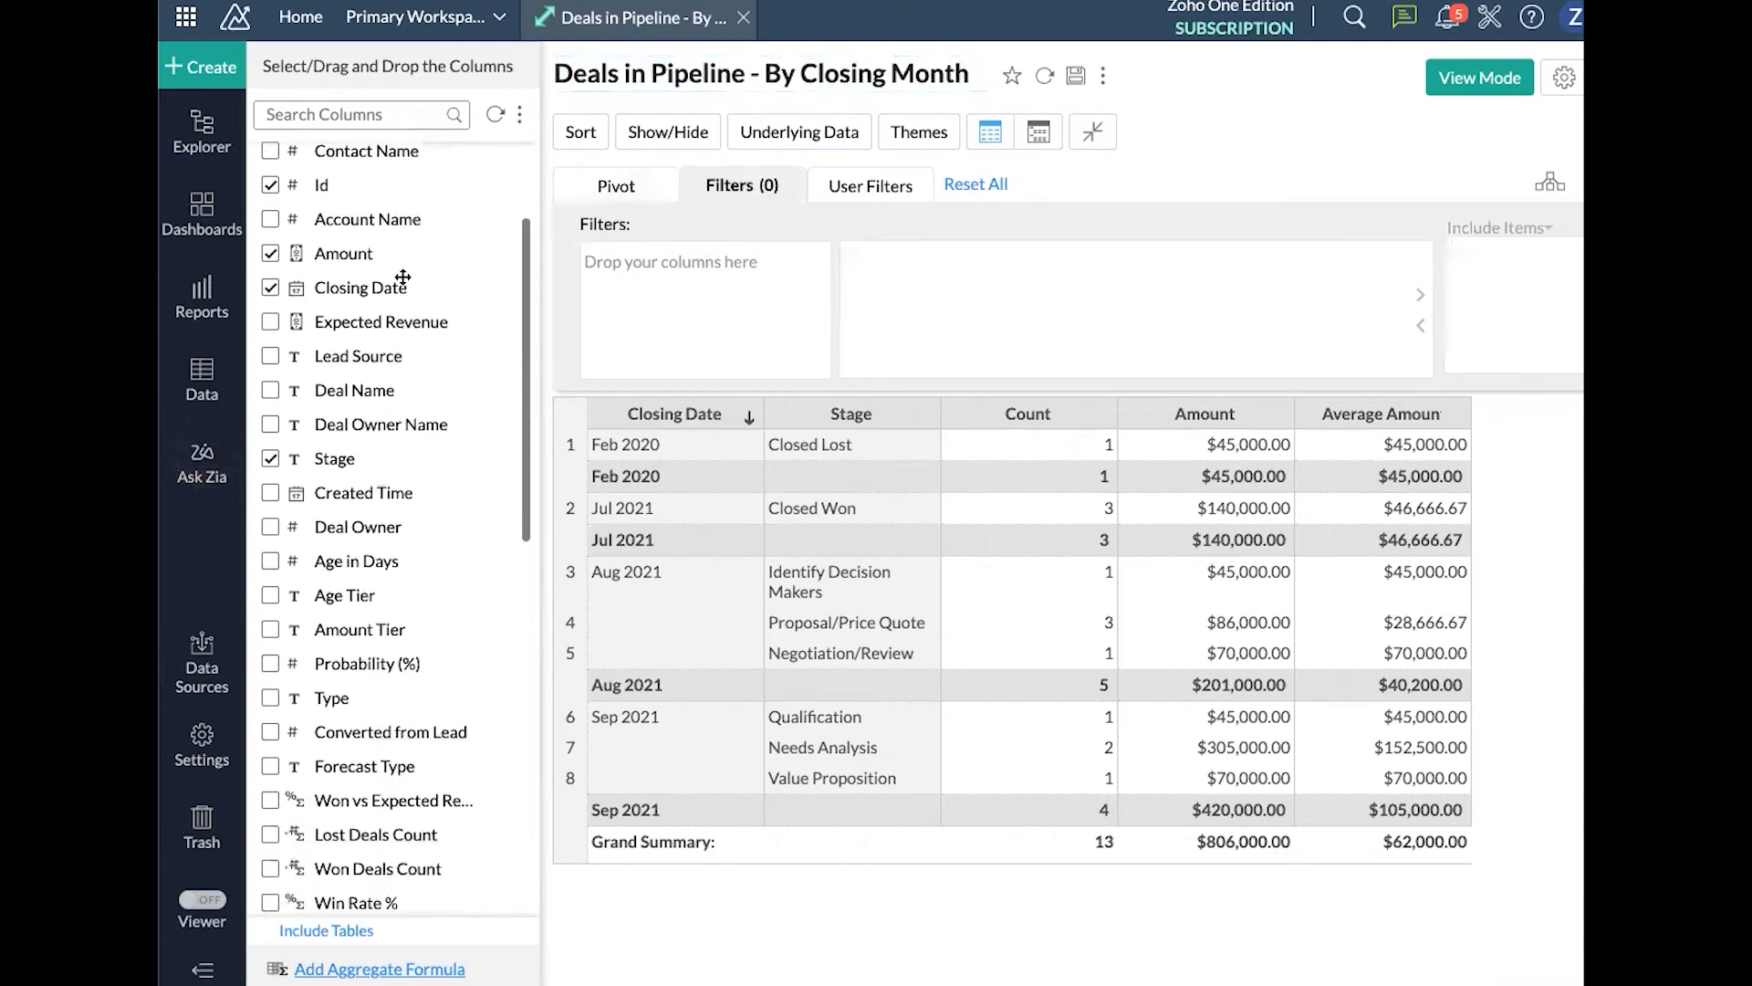
left_click_drag(343, 458, 690, 313)
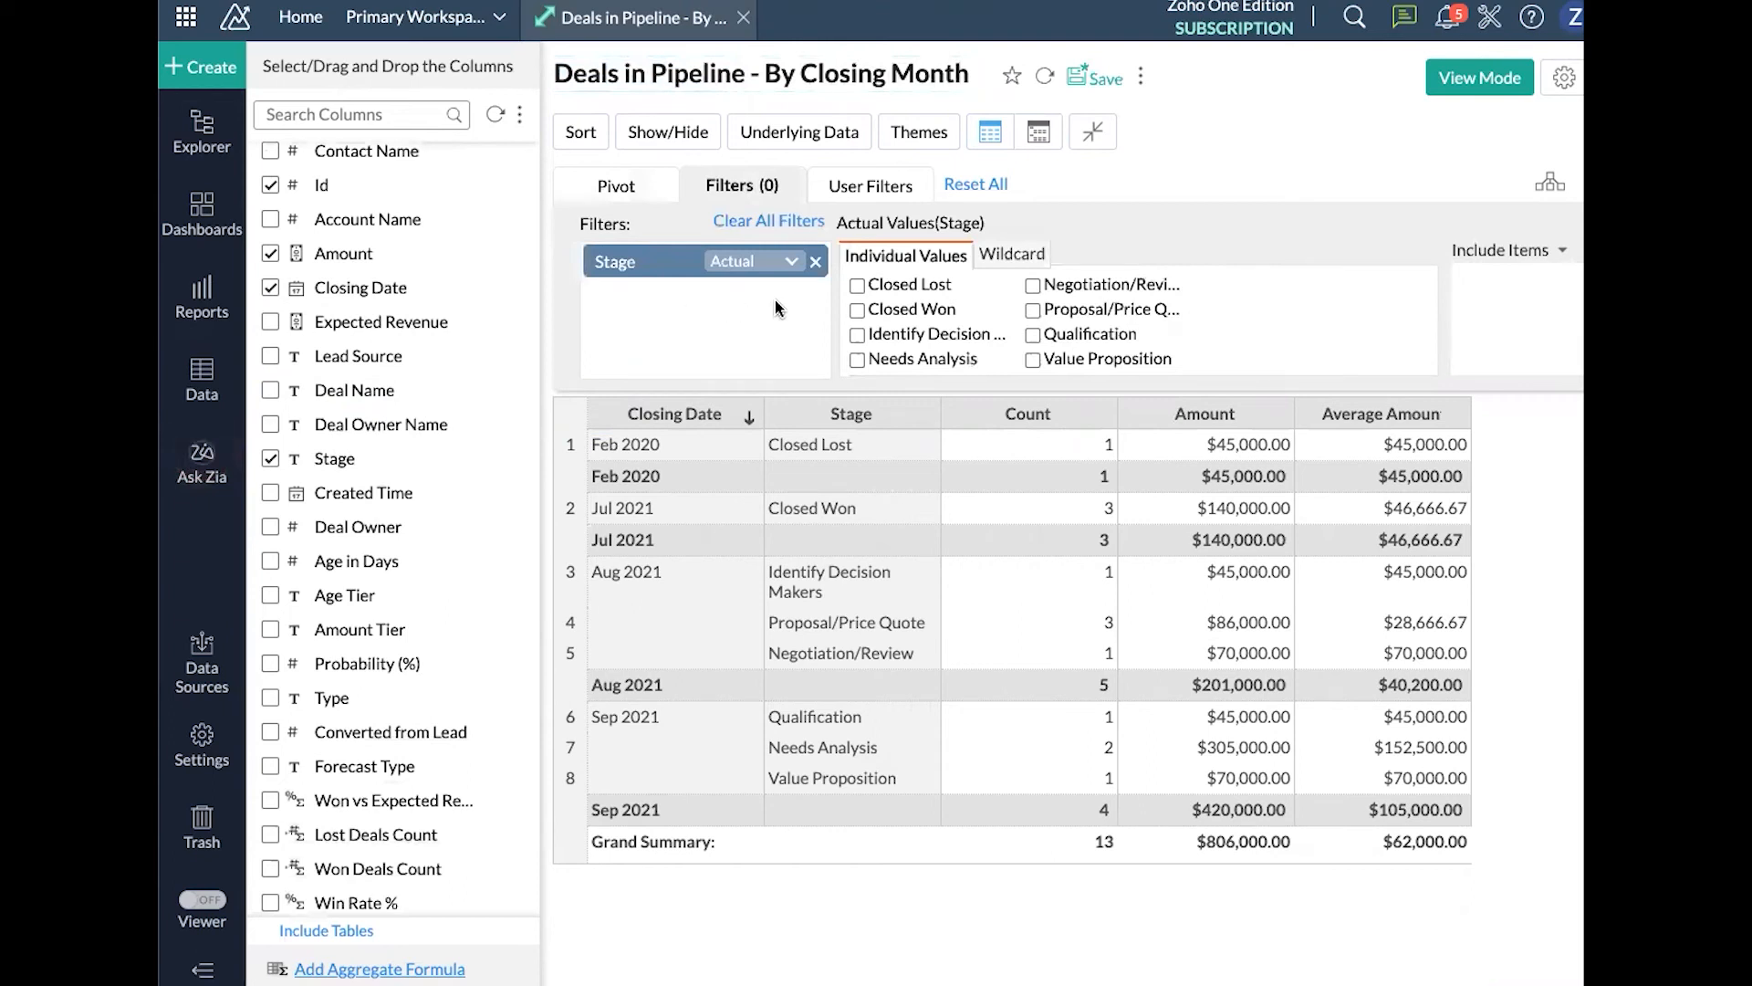
left_click(876, 286)
left_click(899, 310)
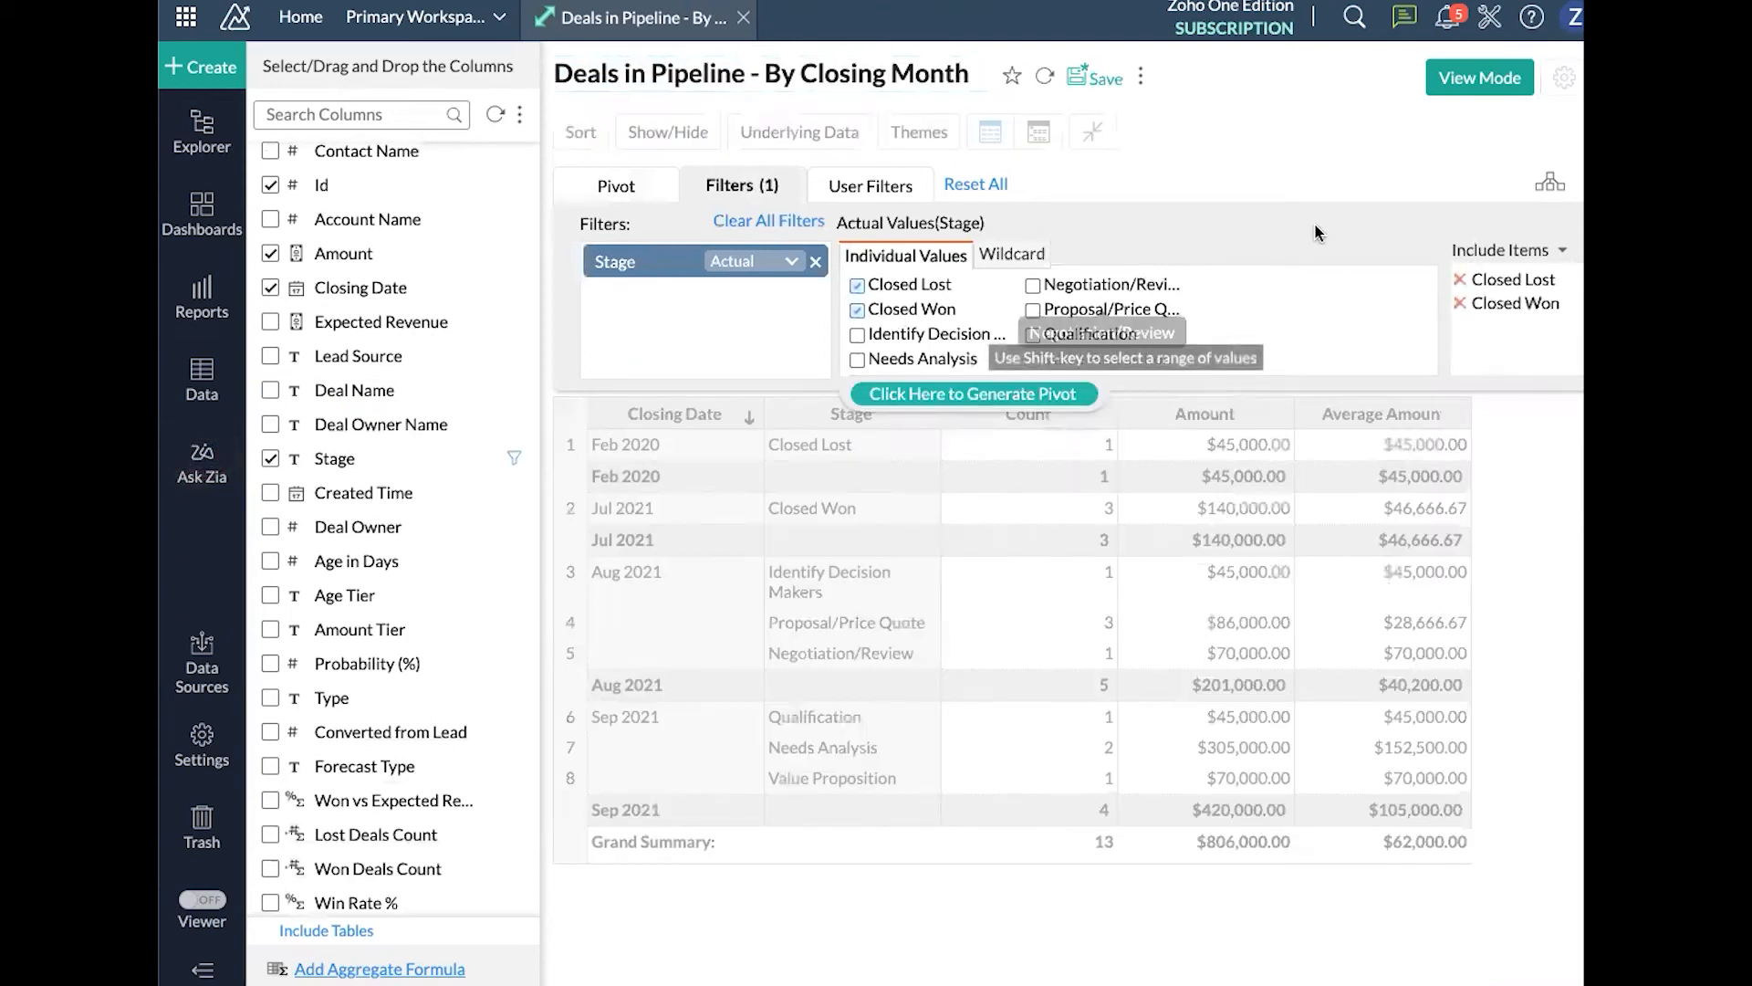
left_click(1552, 251)
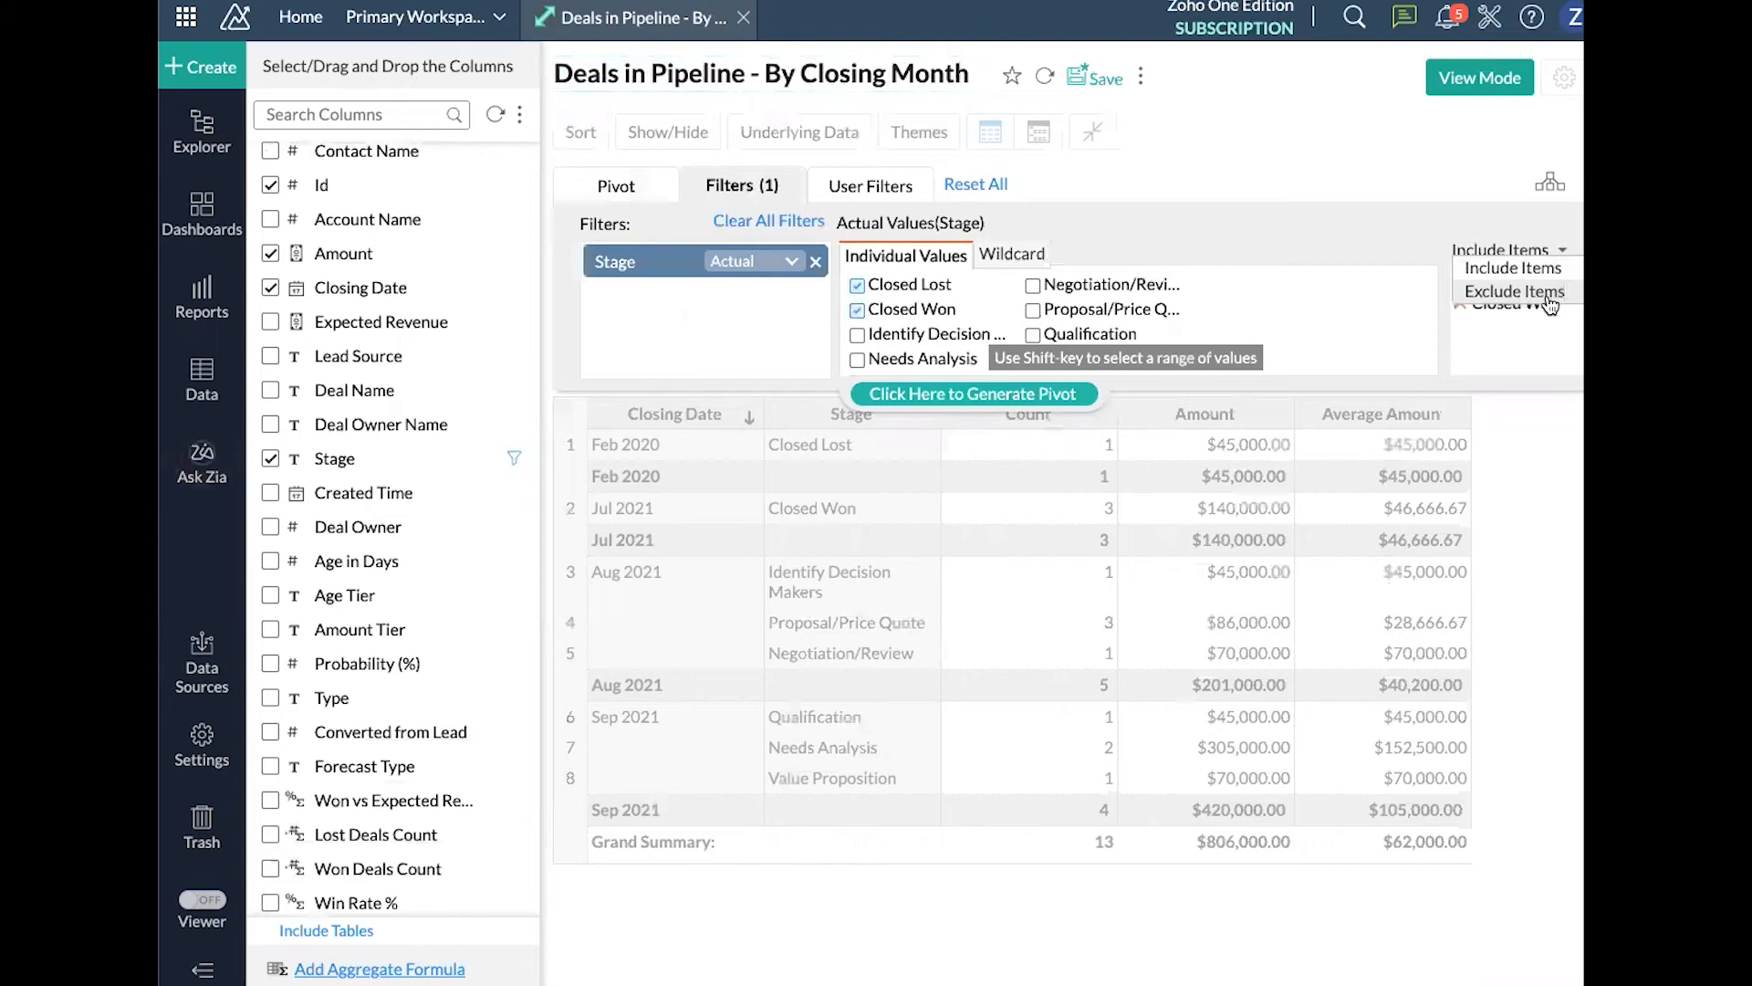
left_click(1515, 291)
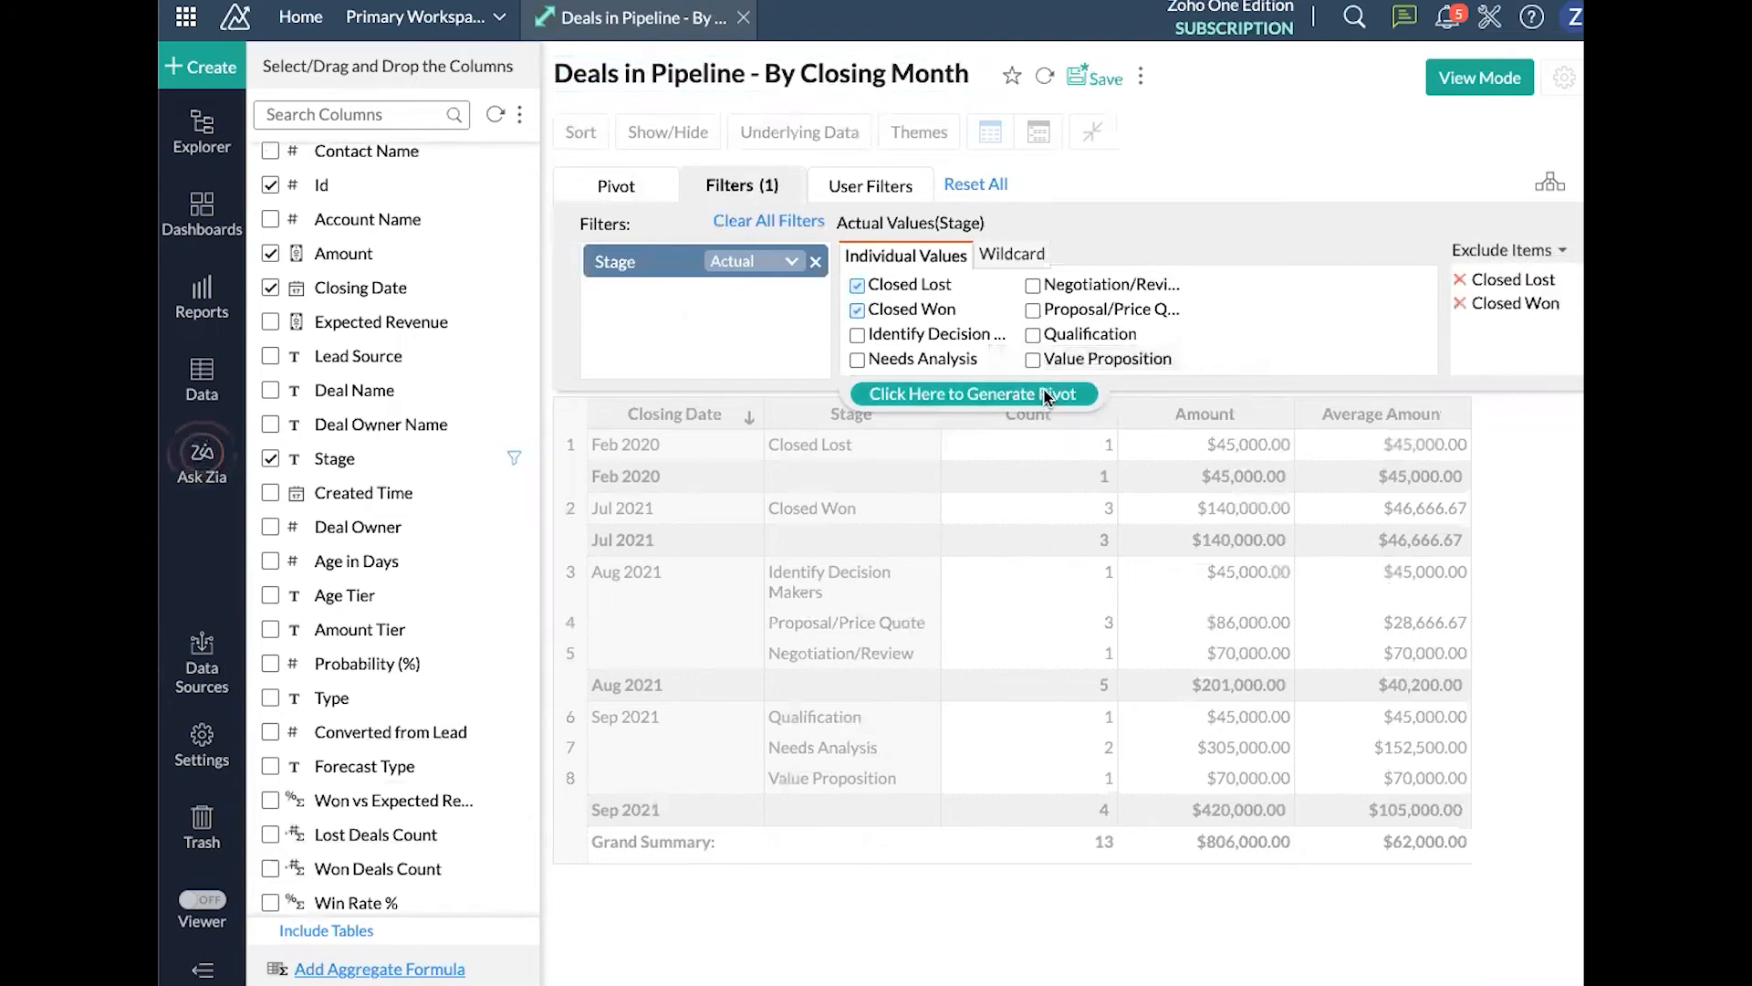
left_click(1046, 394)
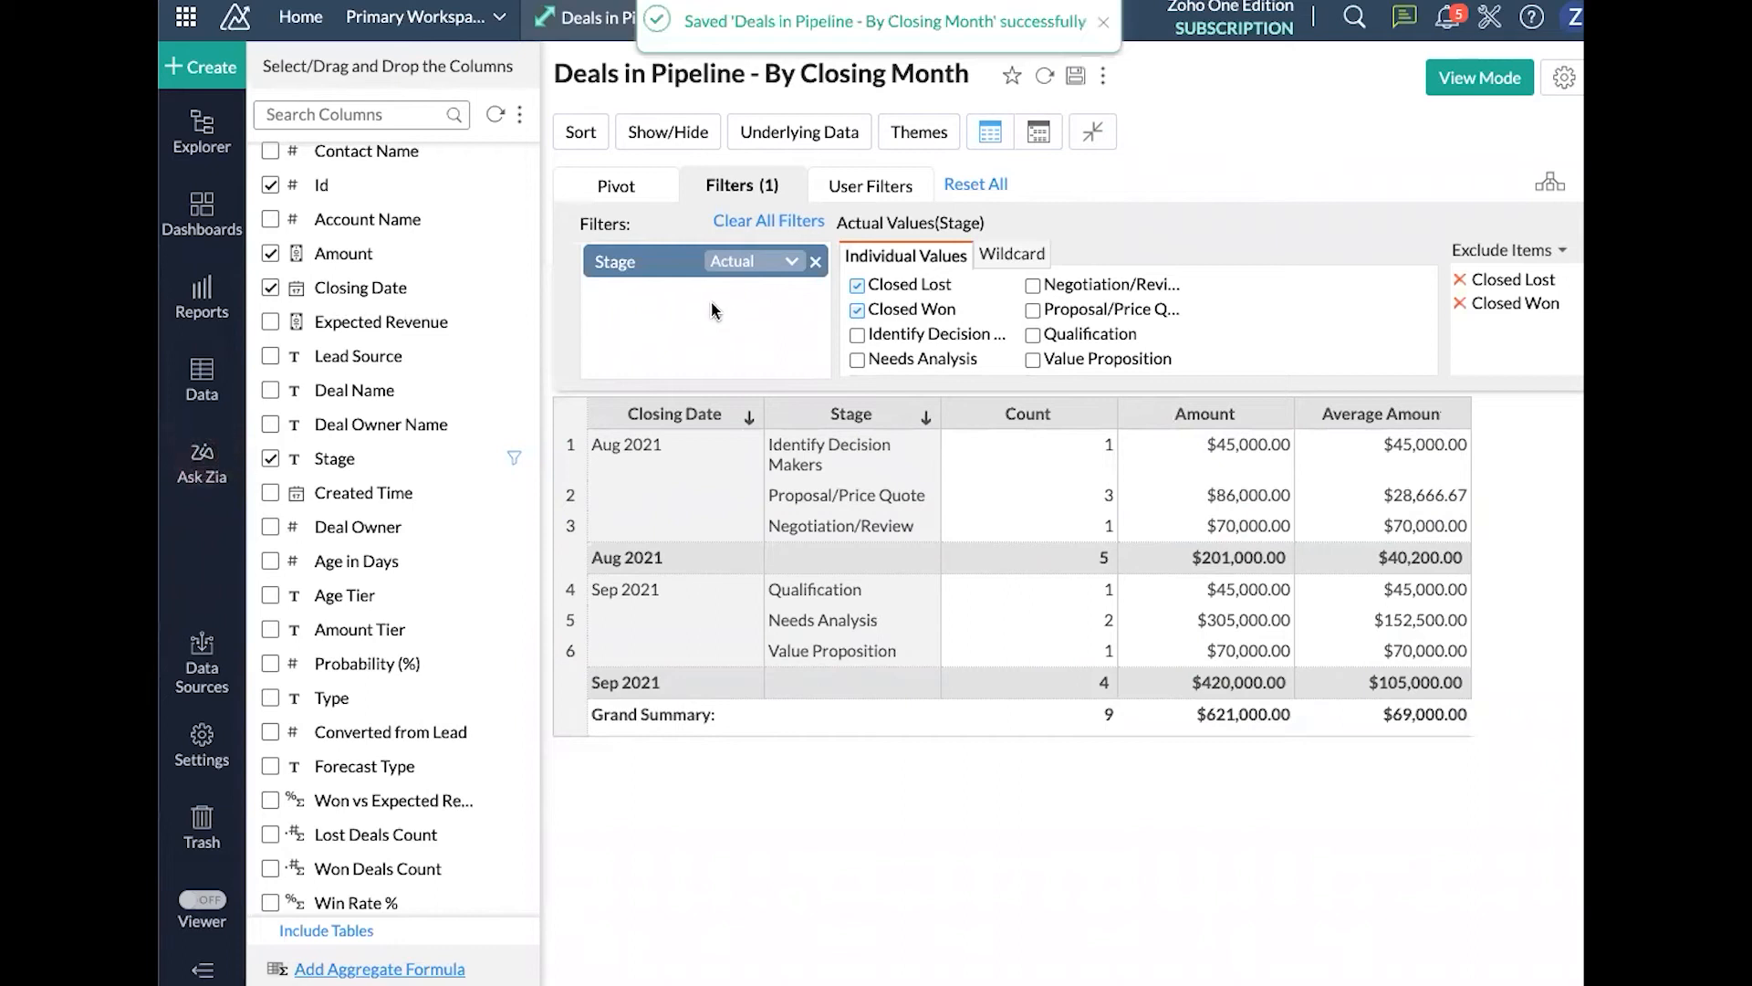
Add Deal Owner Name as a user filter, save the report and regenerate the pivot
scroll(414, 265, "up", 3)
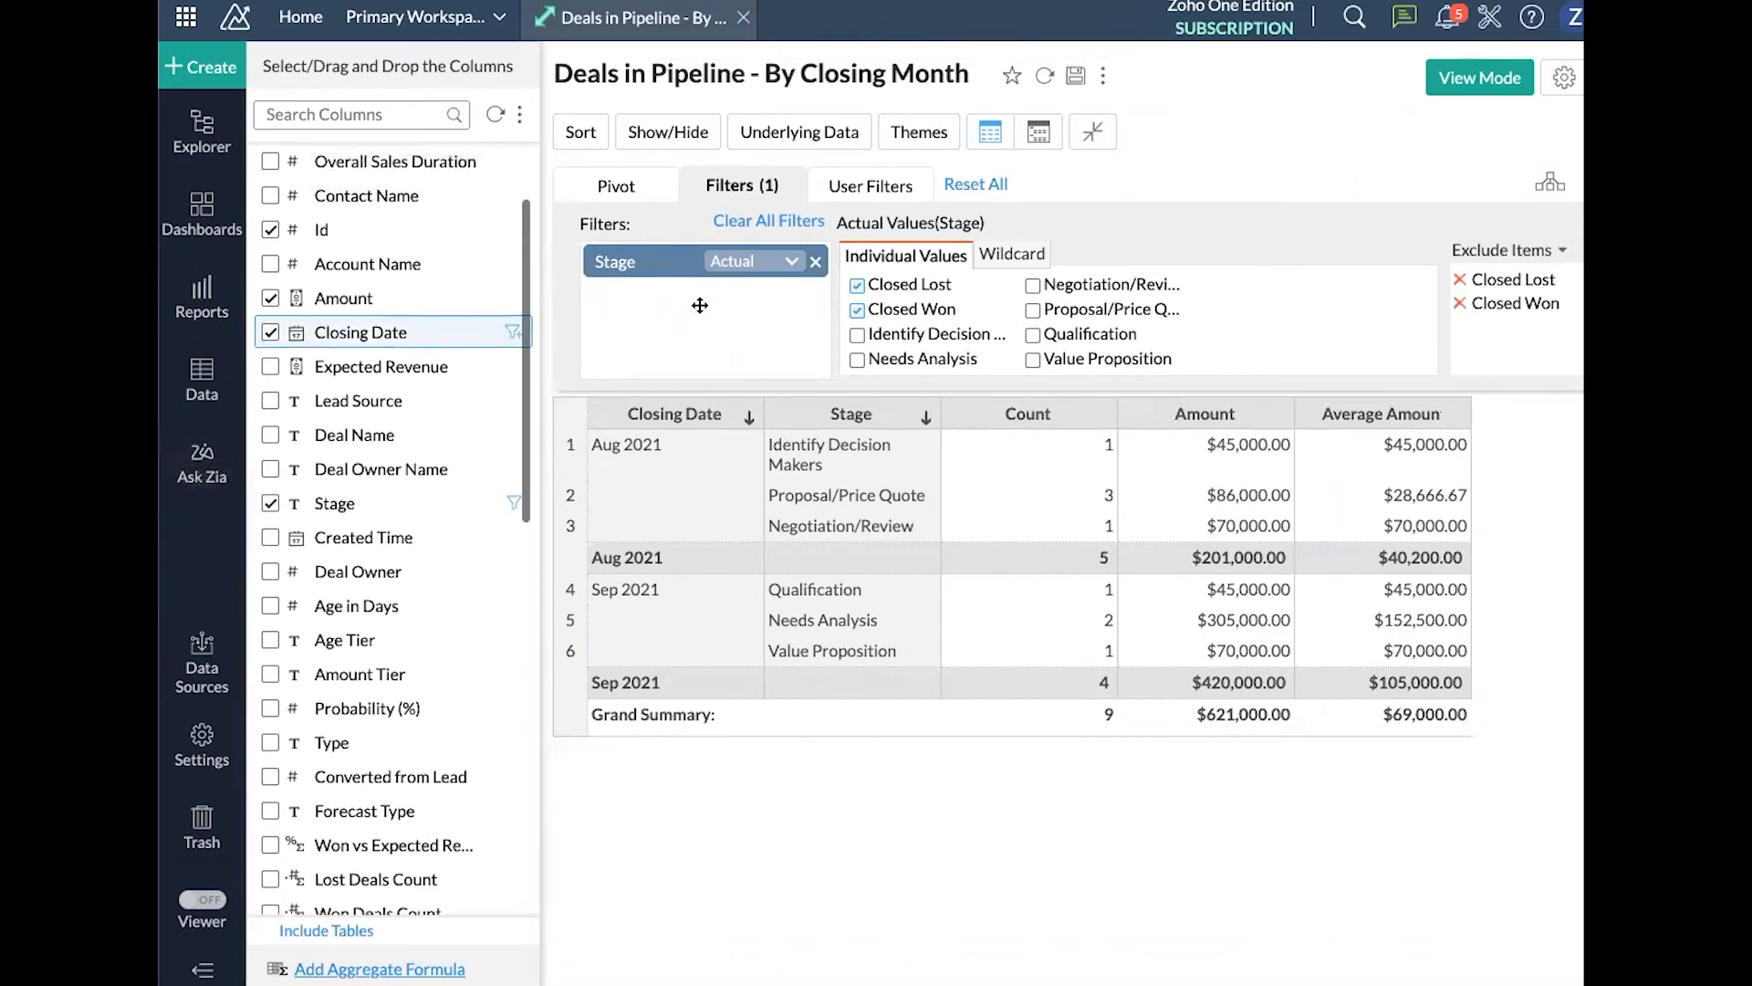
scroll(415, 265, "up", 1)
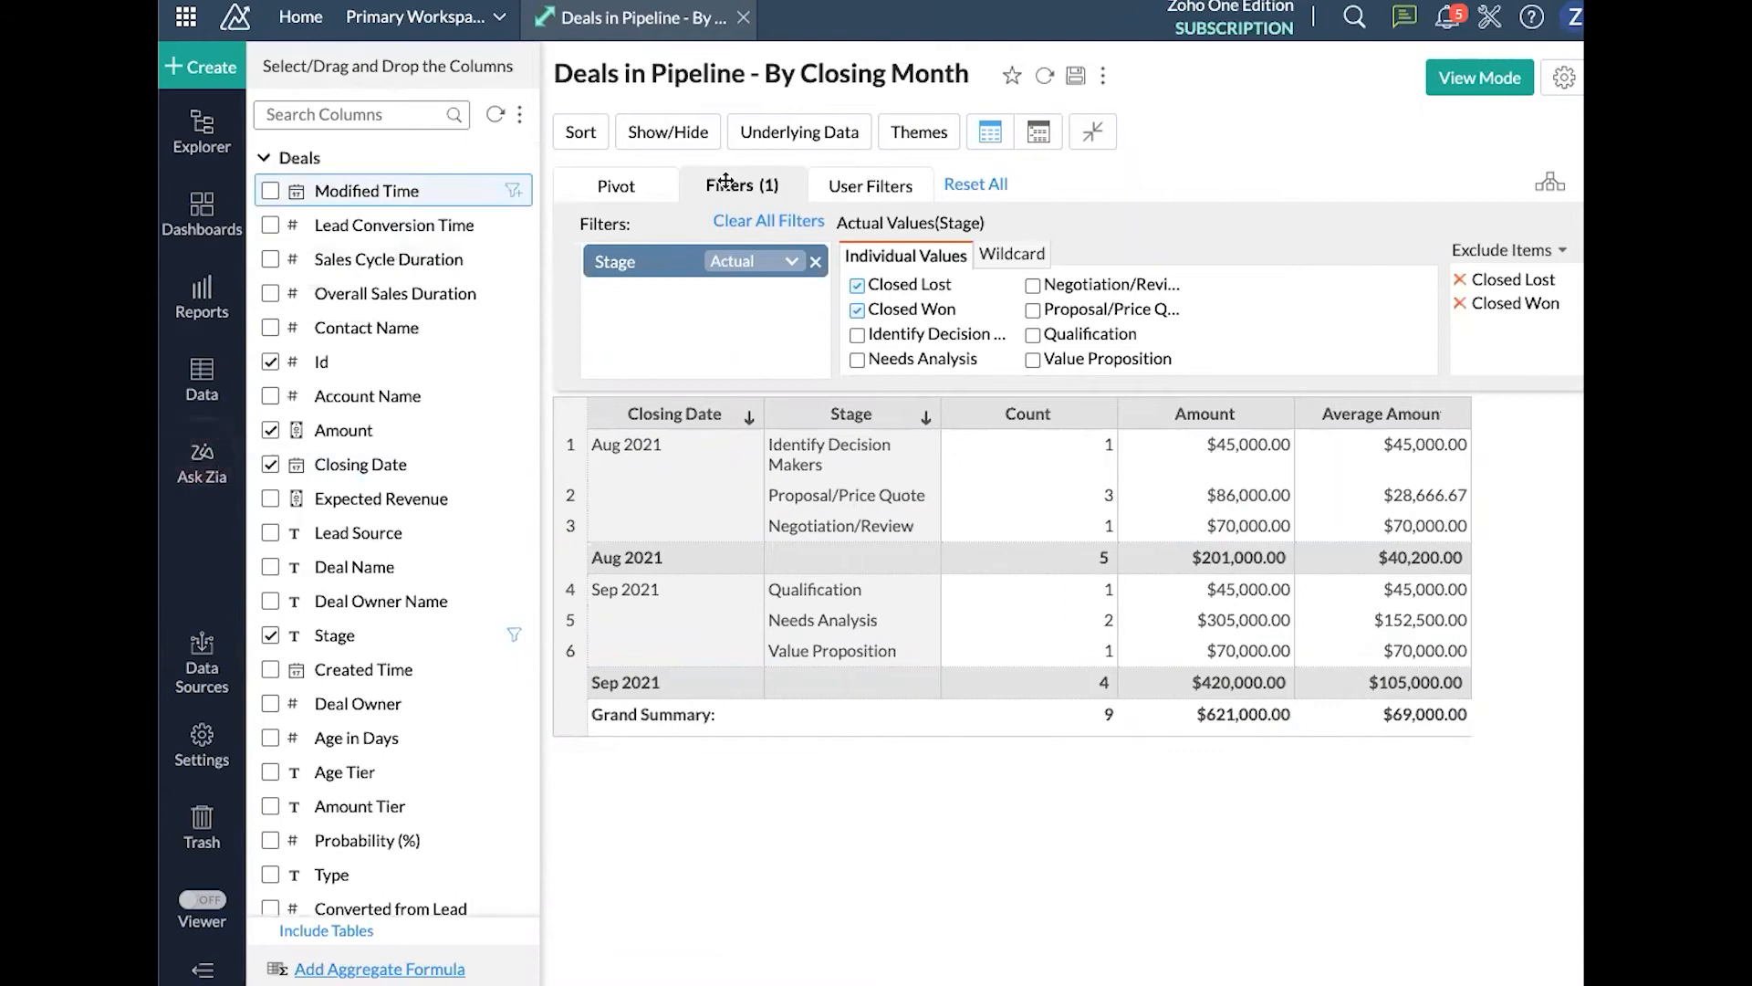
left_click(892, 197)
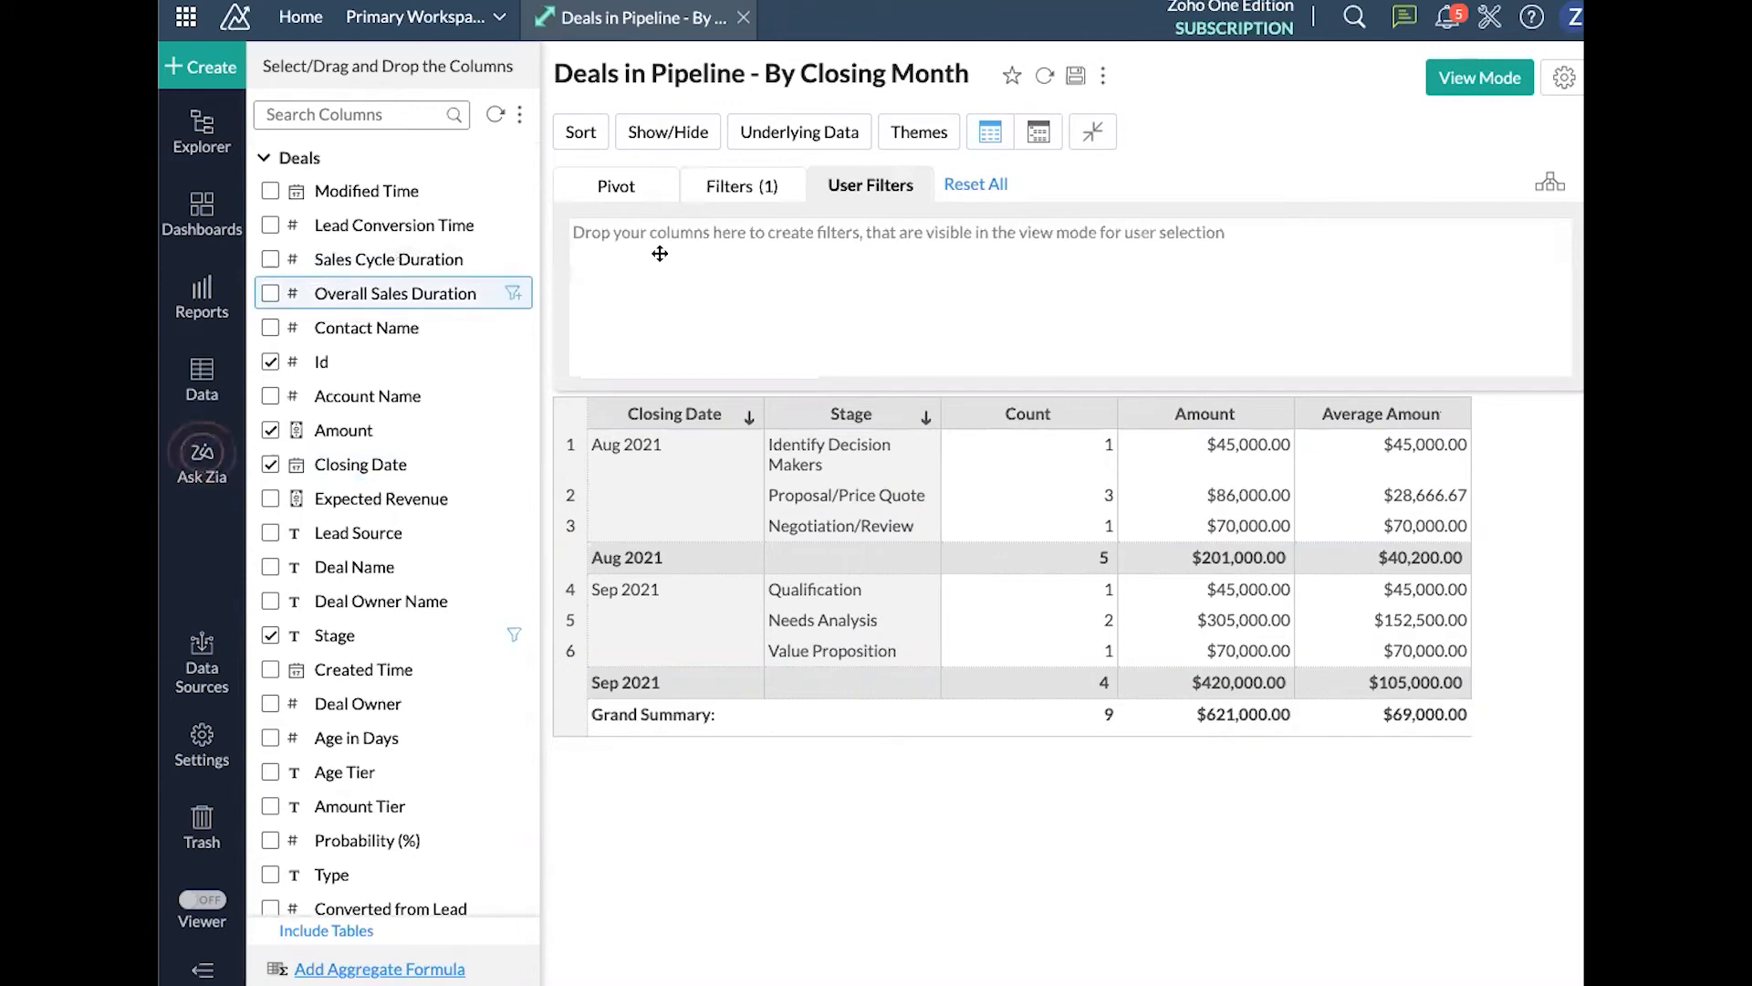
scroll(415, 278, "down", 1)
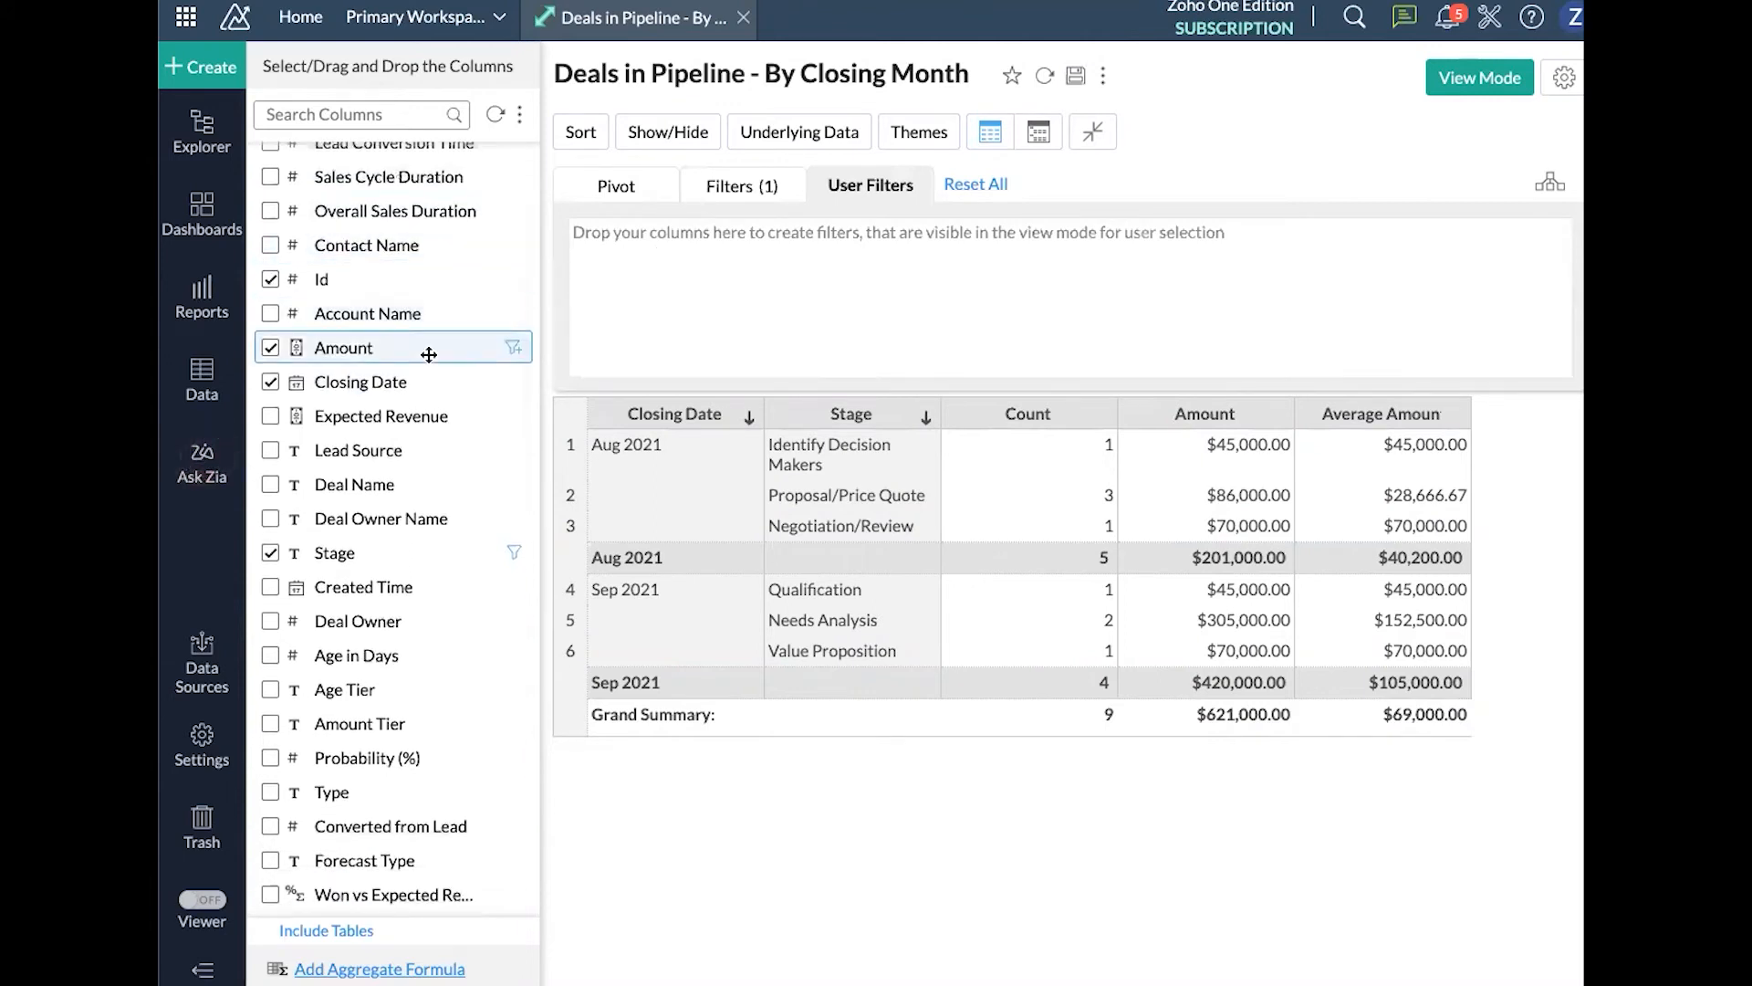
scroll(425, 347, "down", 1)
scroll(429, 355, "up", 2)
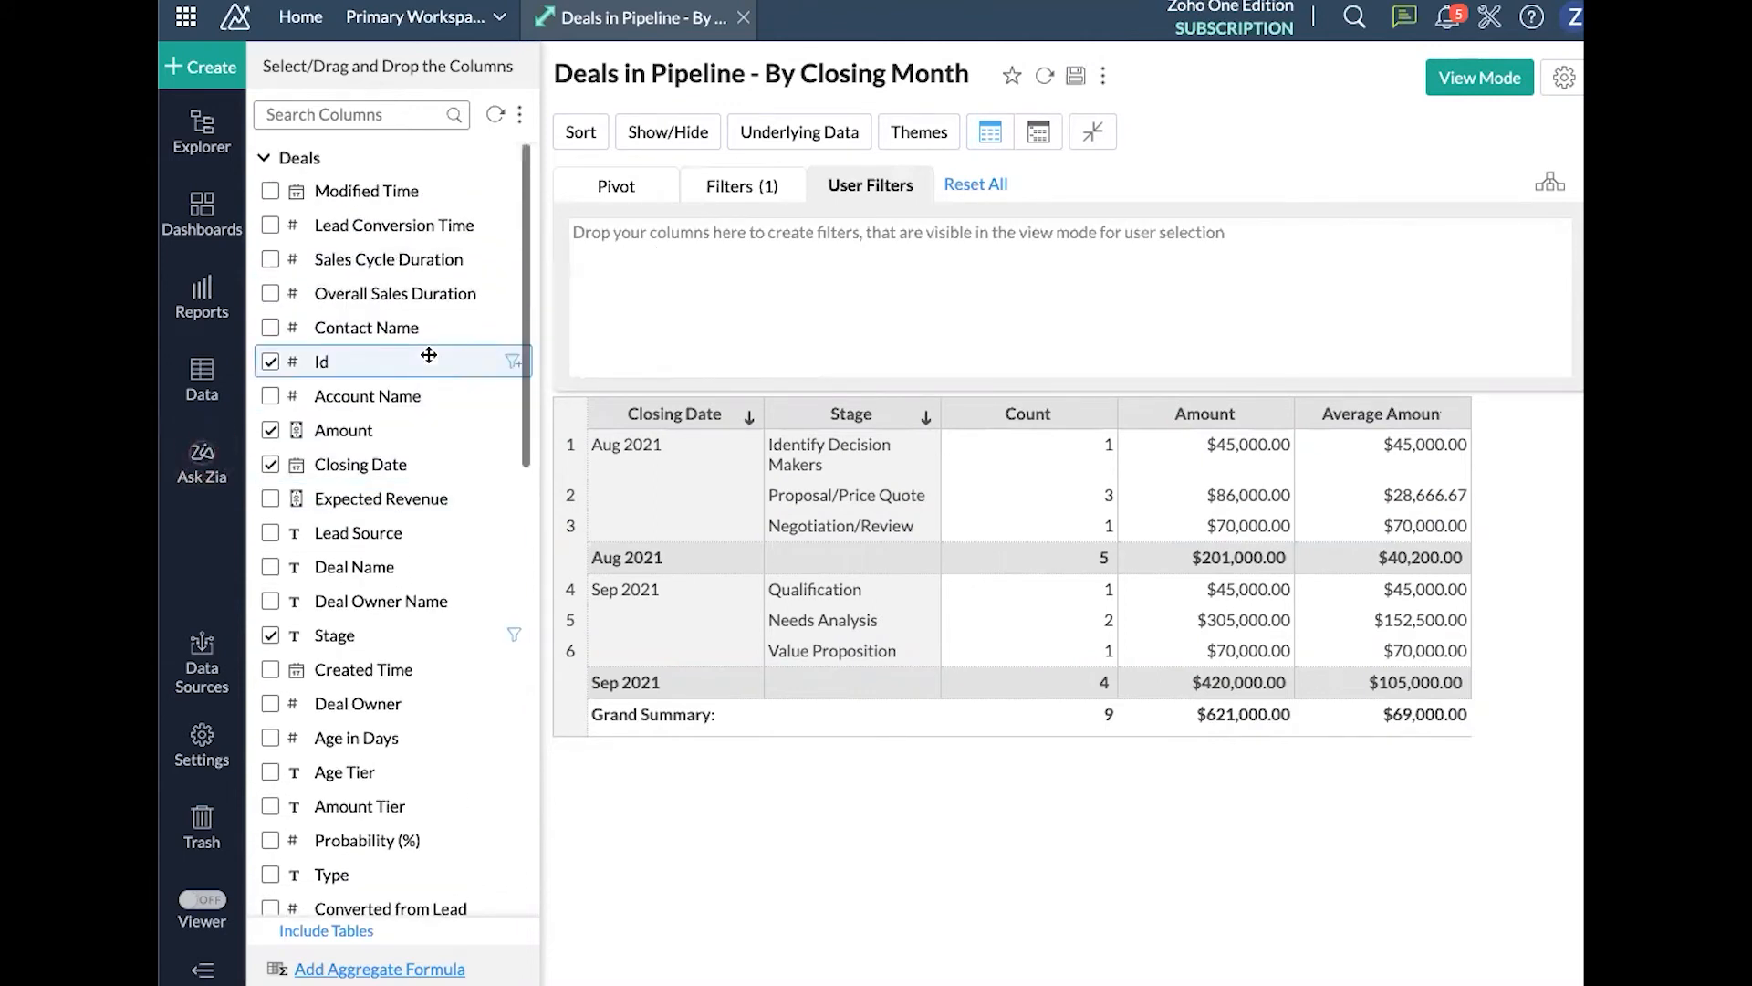
scroll(377, 260, "down", 1)
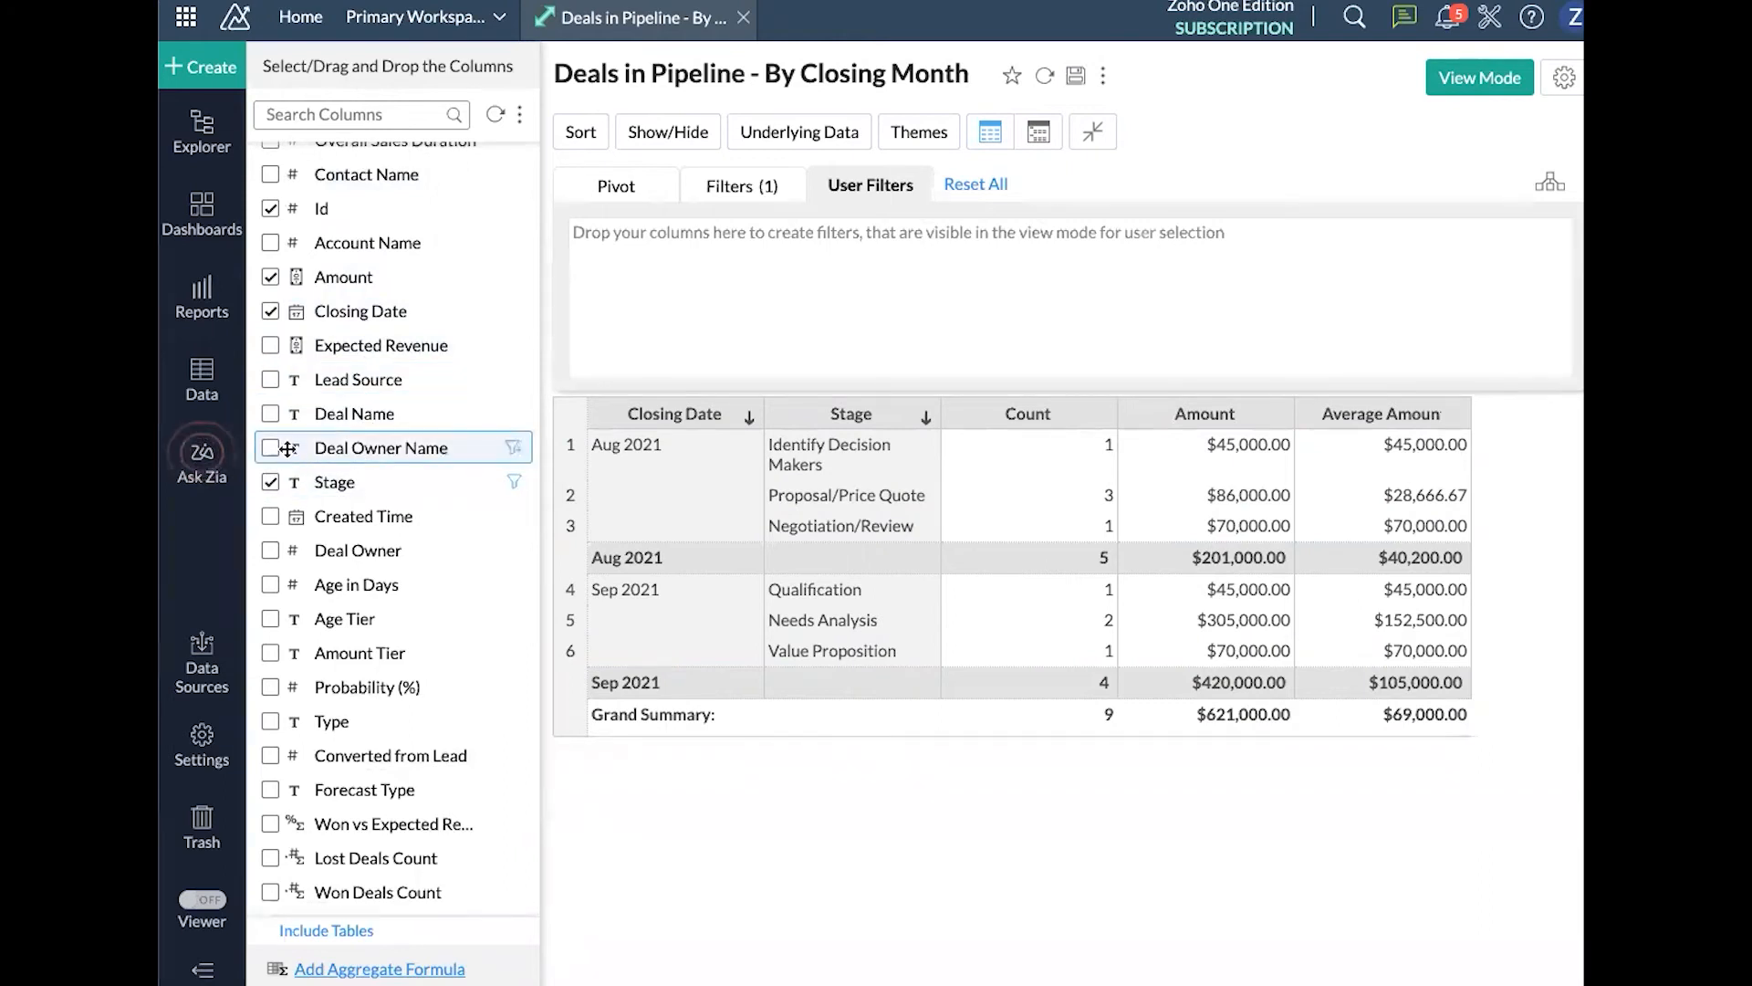
left_click_drag(417, 433, 657, 260)
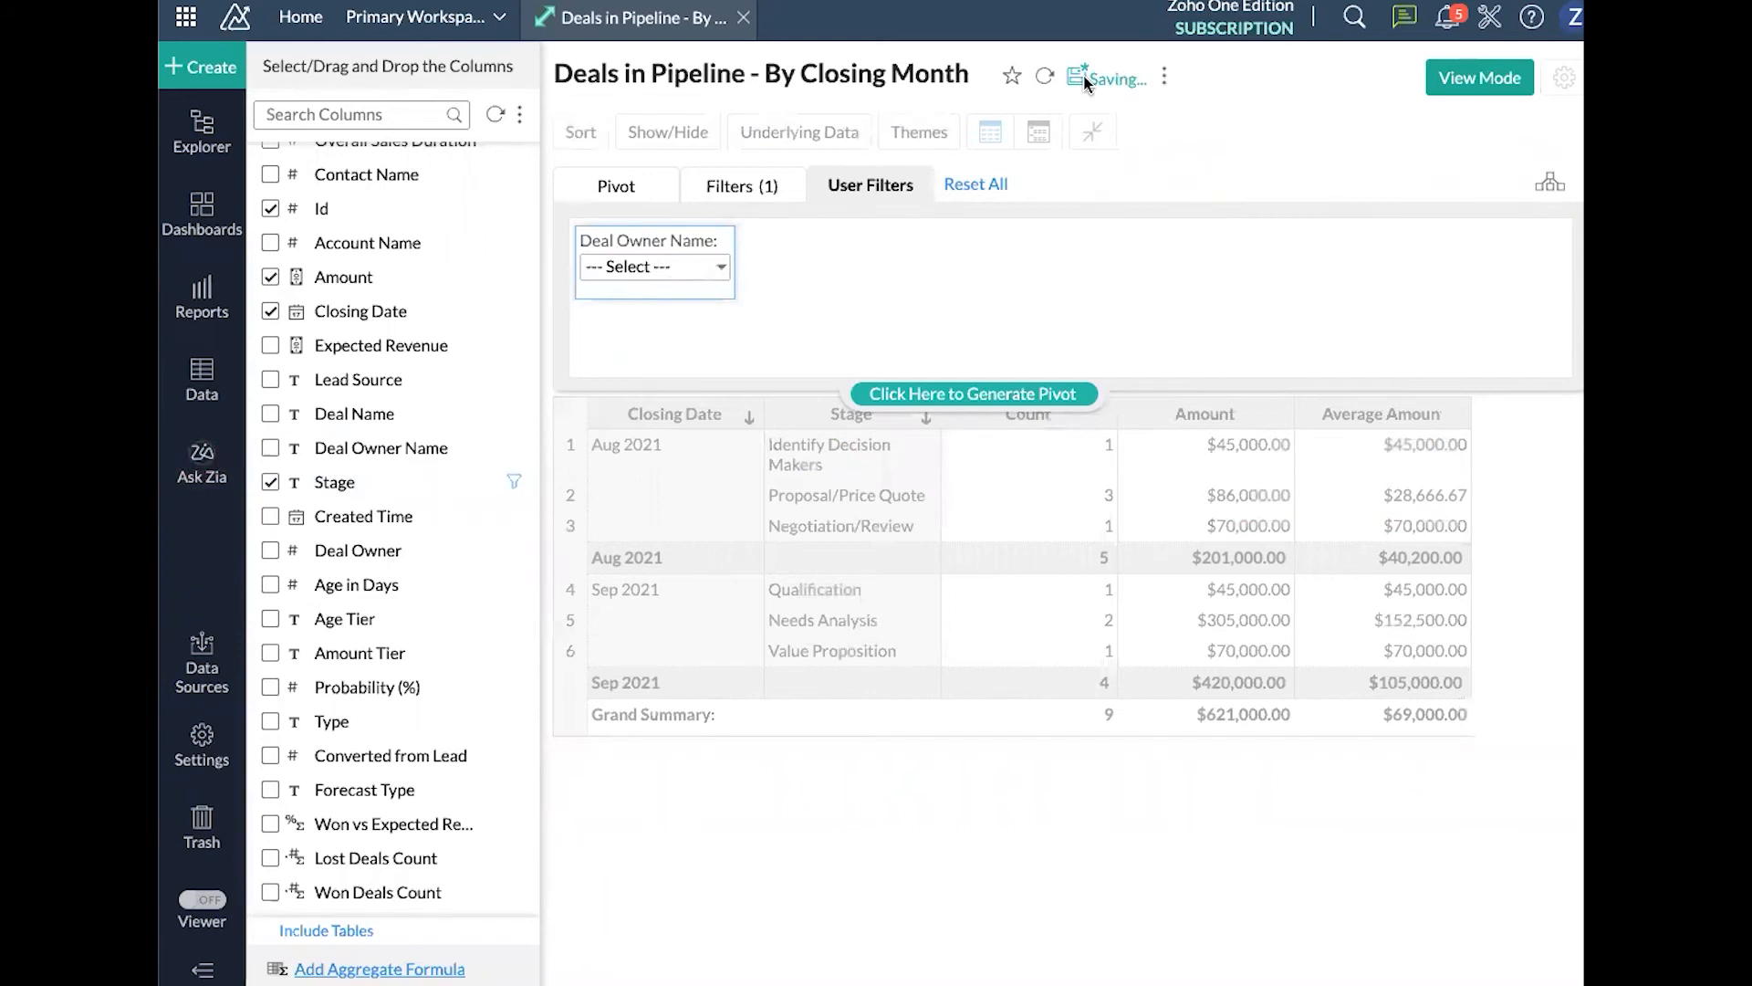
left_click(1051, 394)
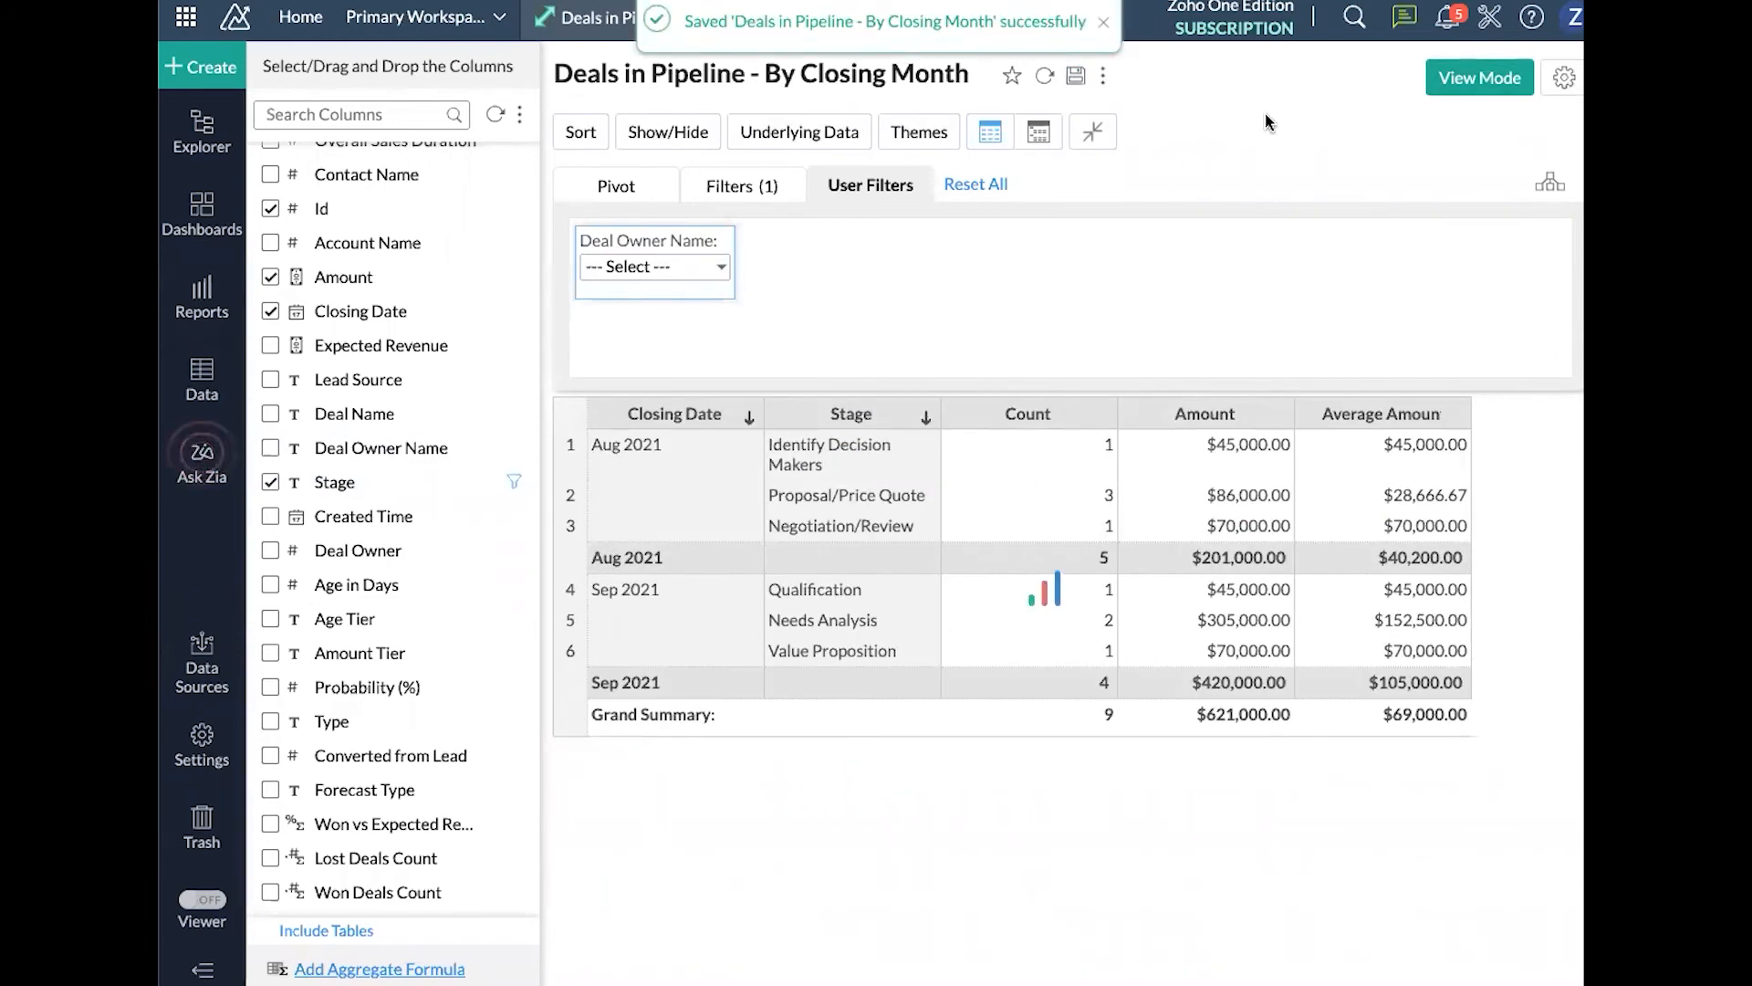
View the report outside the design editor and check the choices offered by the Deal Owner Name filter
left_click(1447, 80)
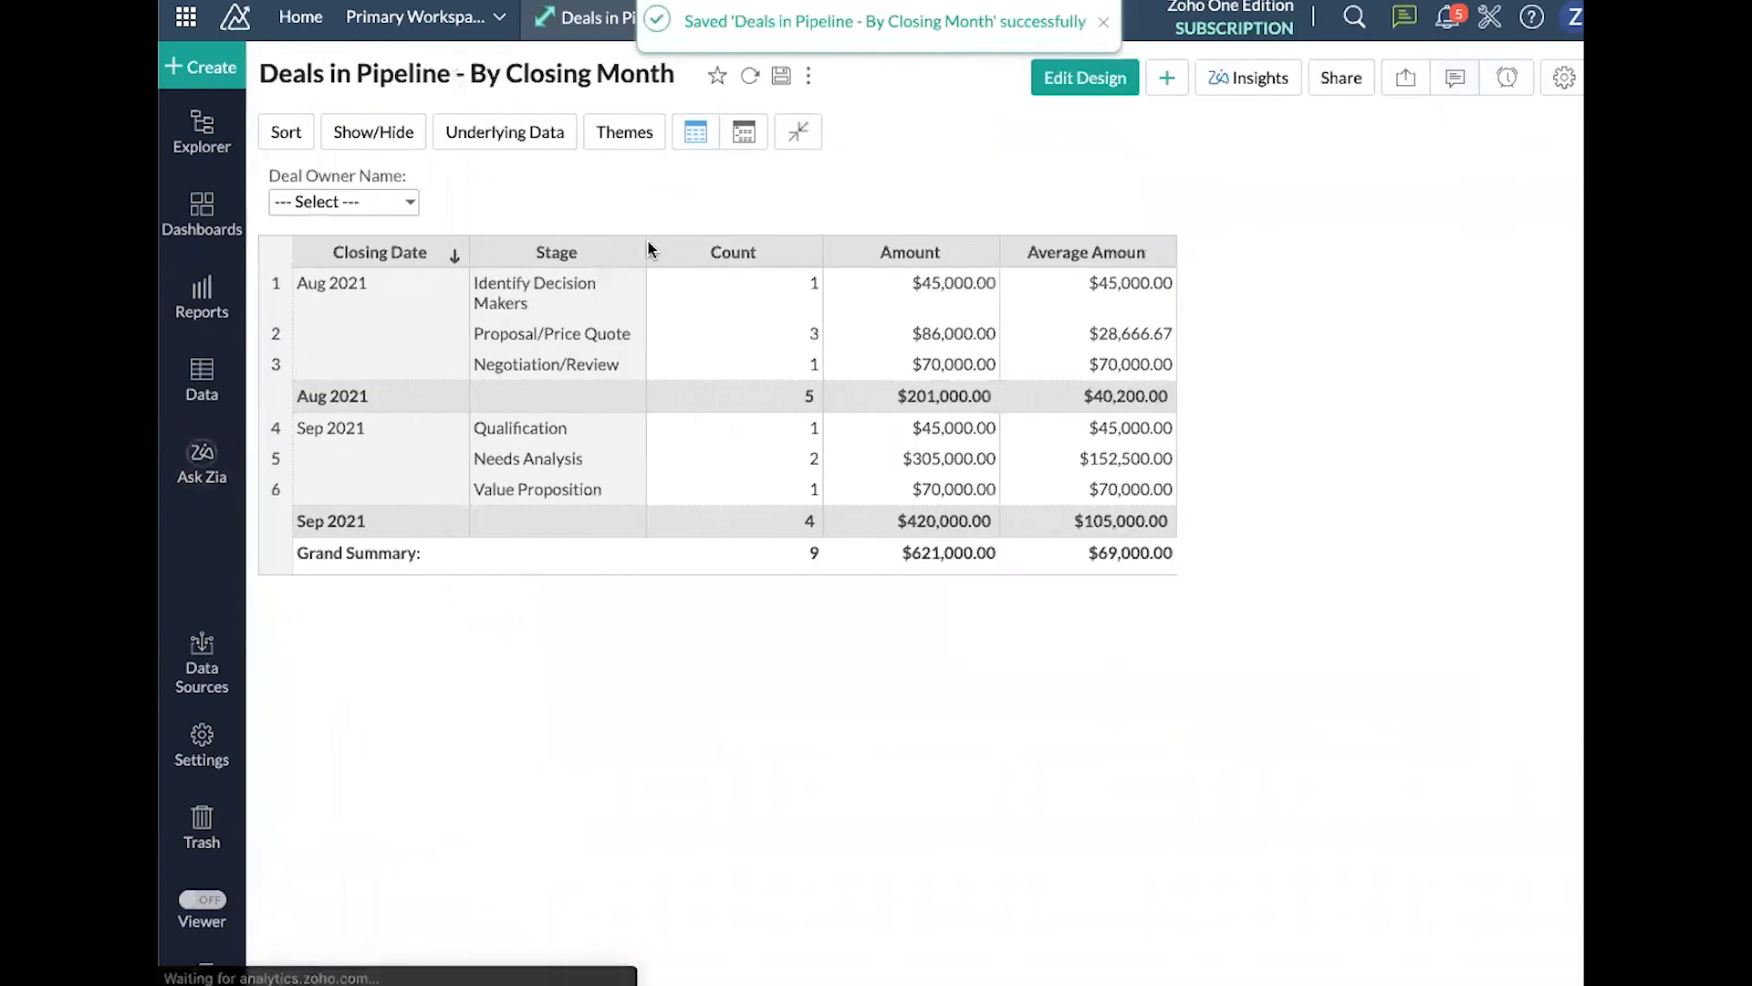
left_click(410, 202)
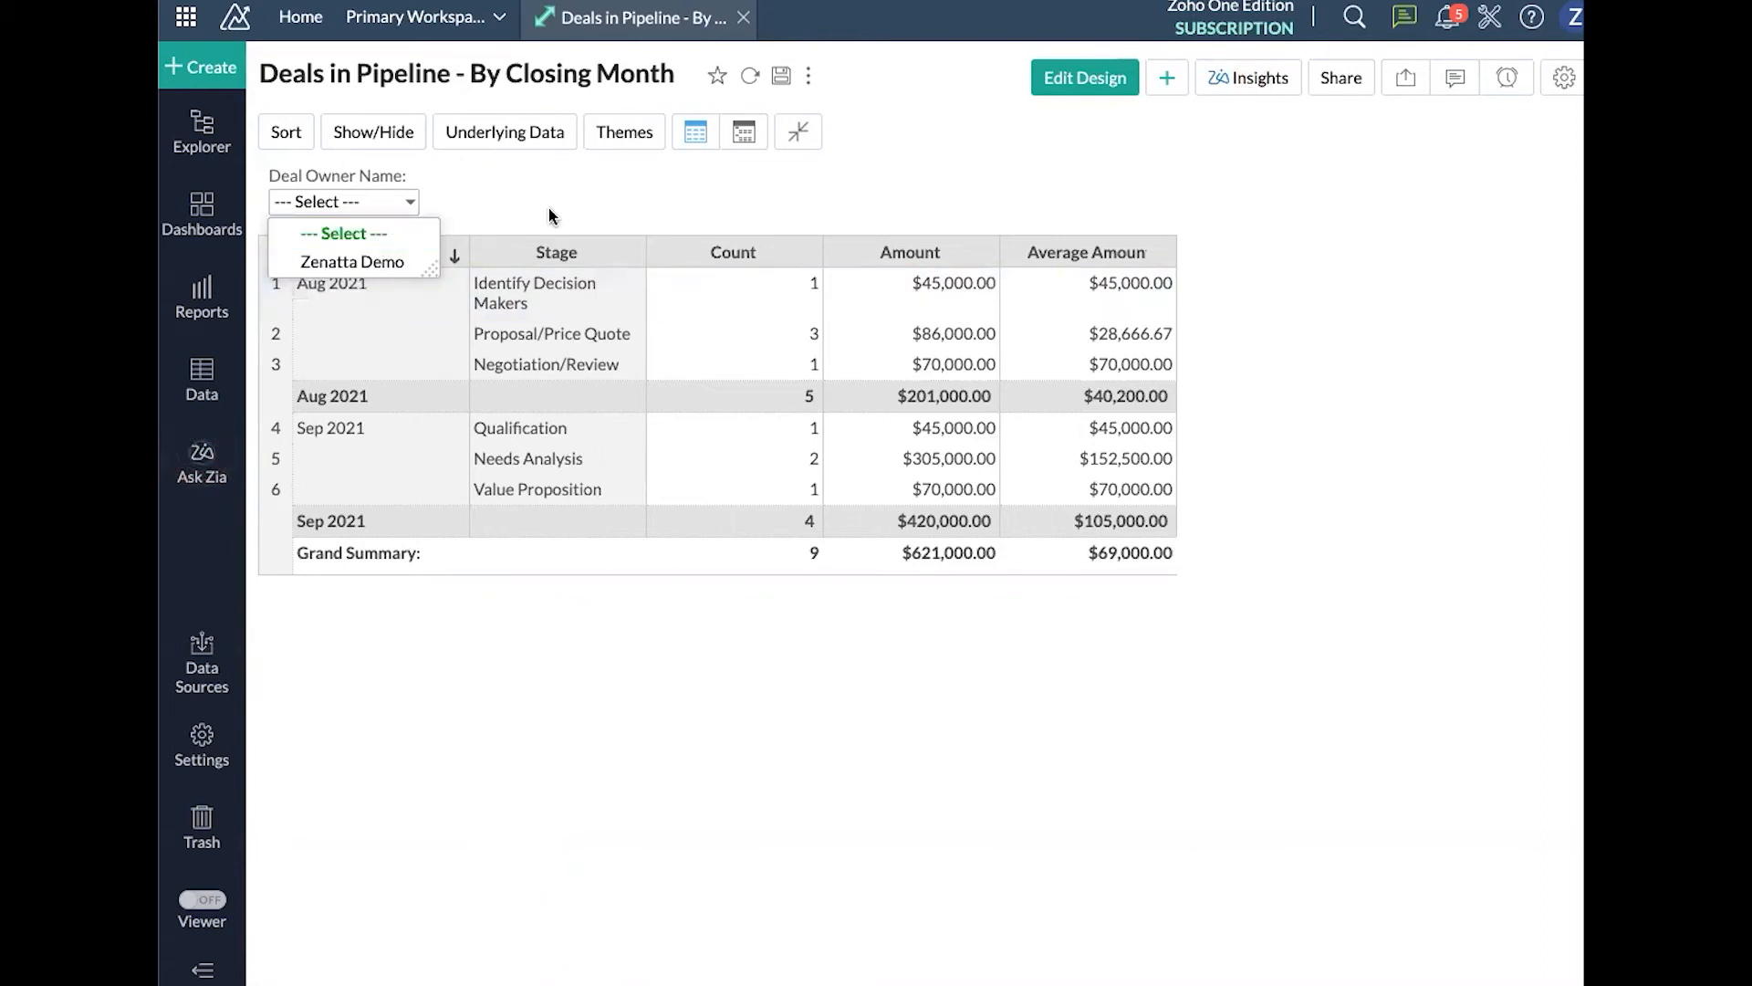
left_click(940, 171)
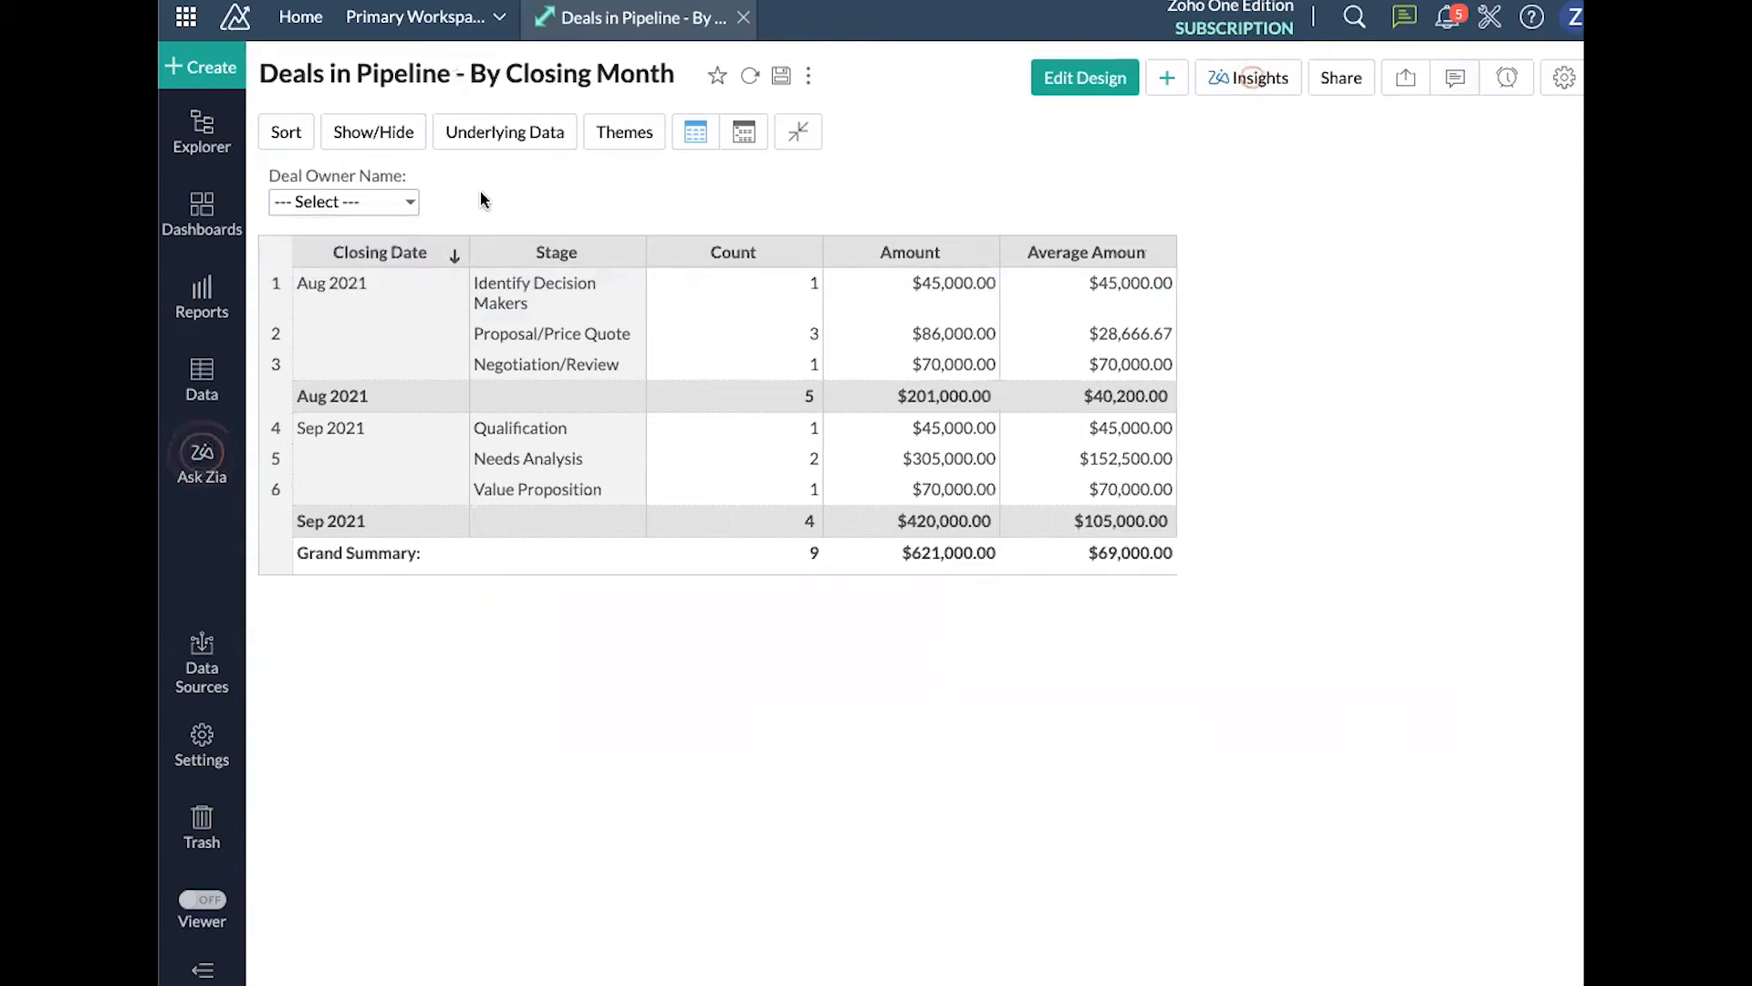
left_click(410, 201)
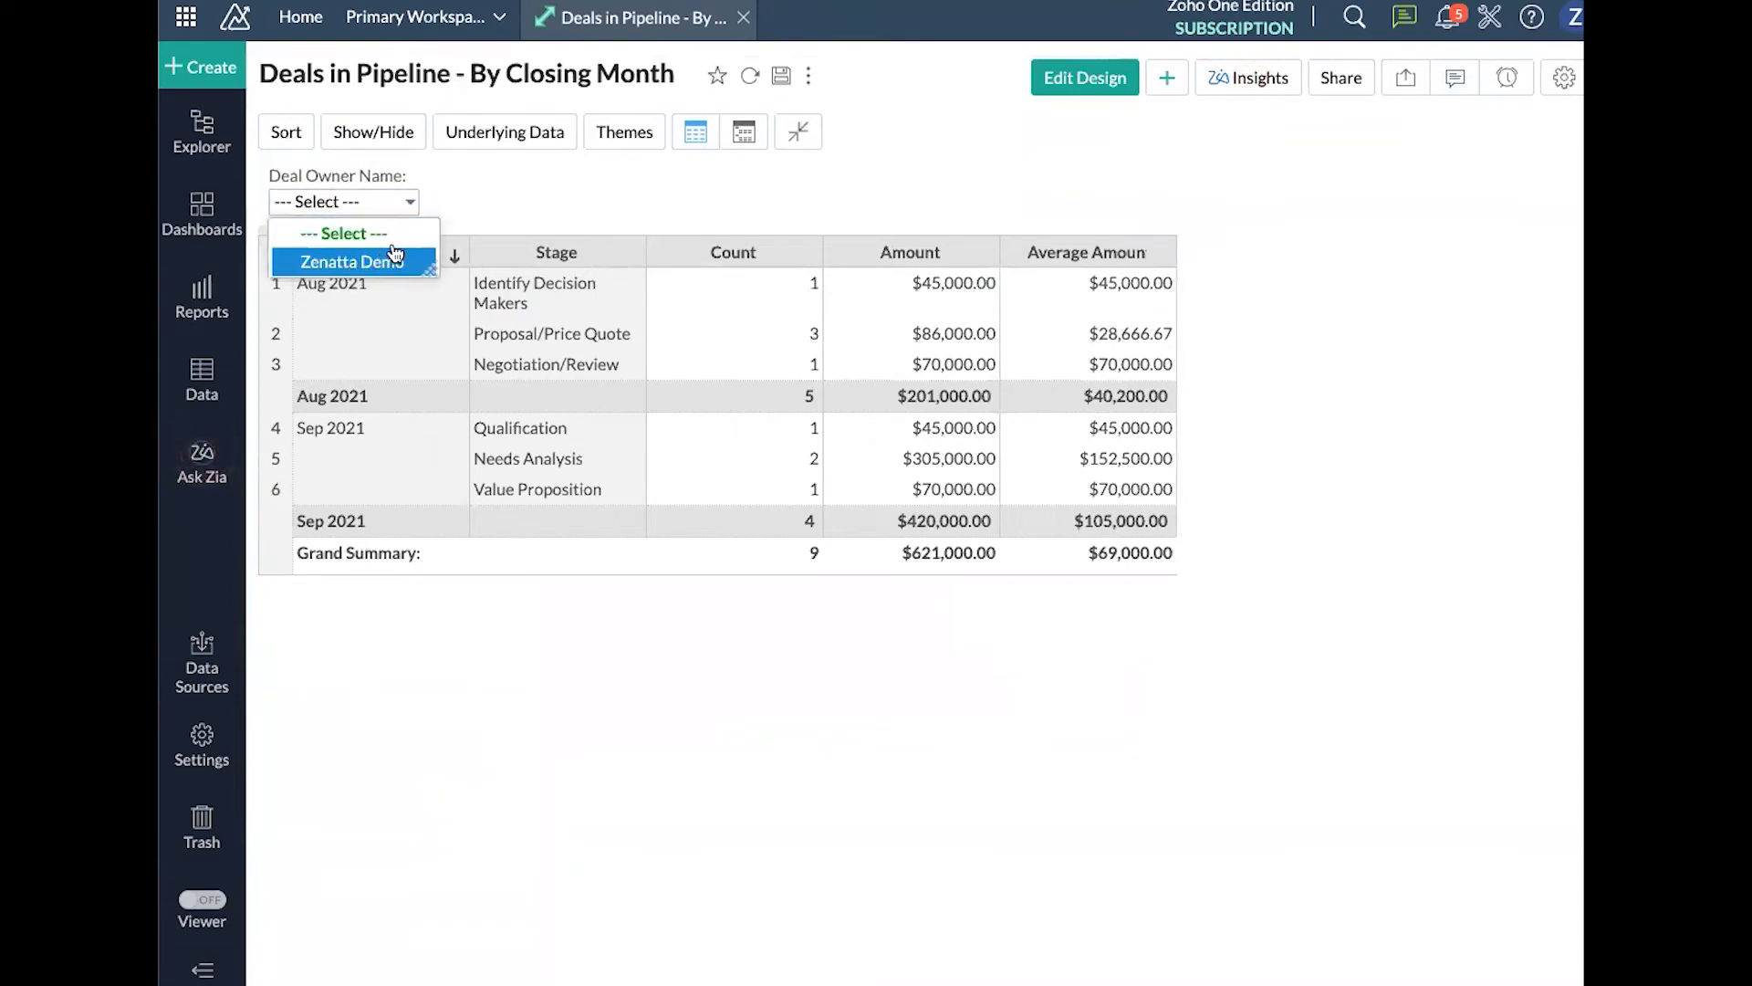
left_click(989, 89)
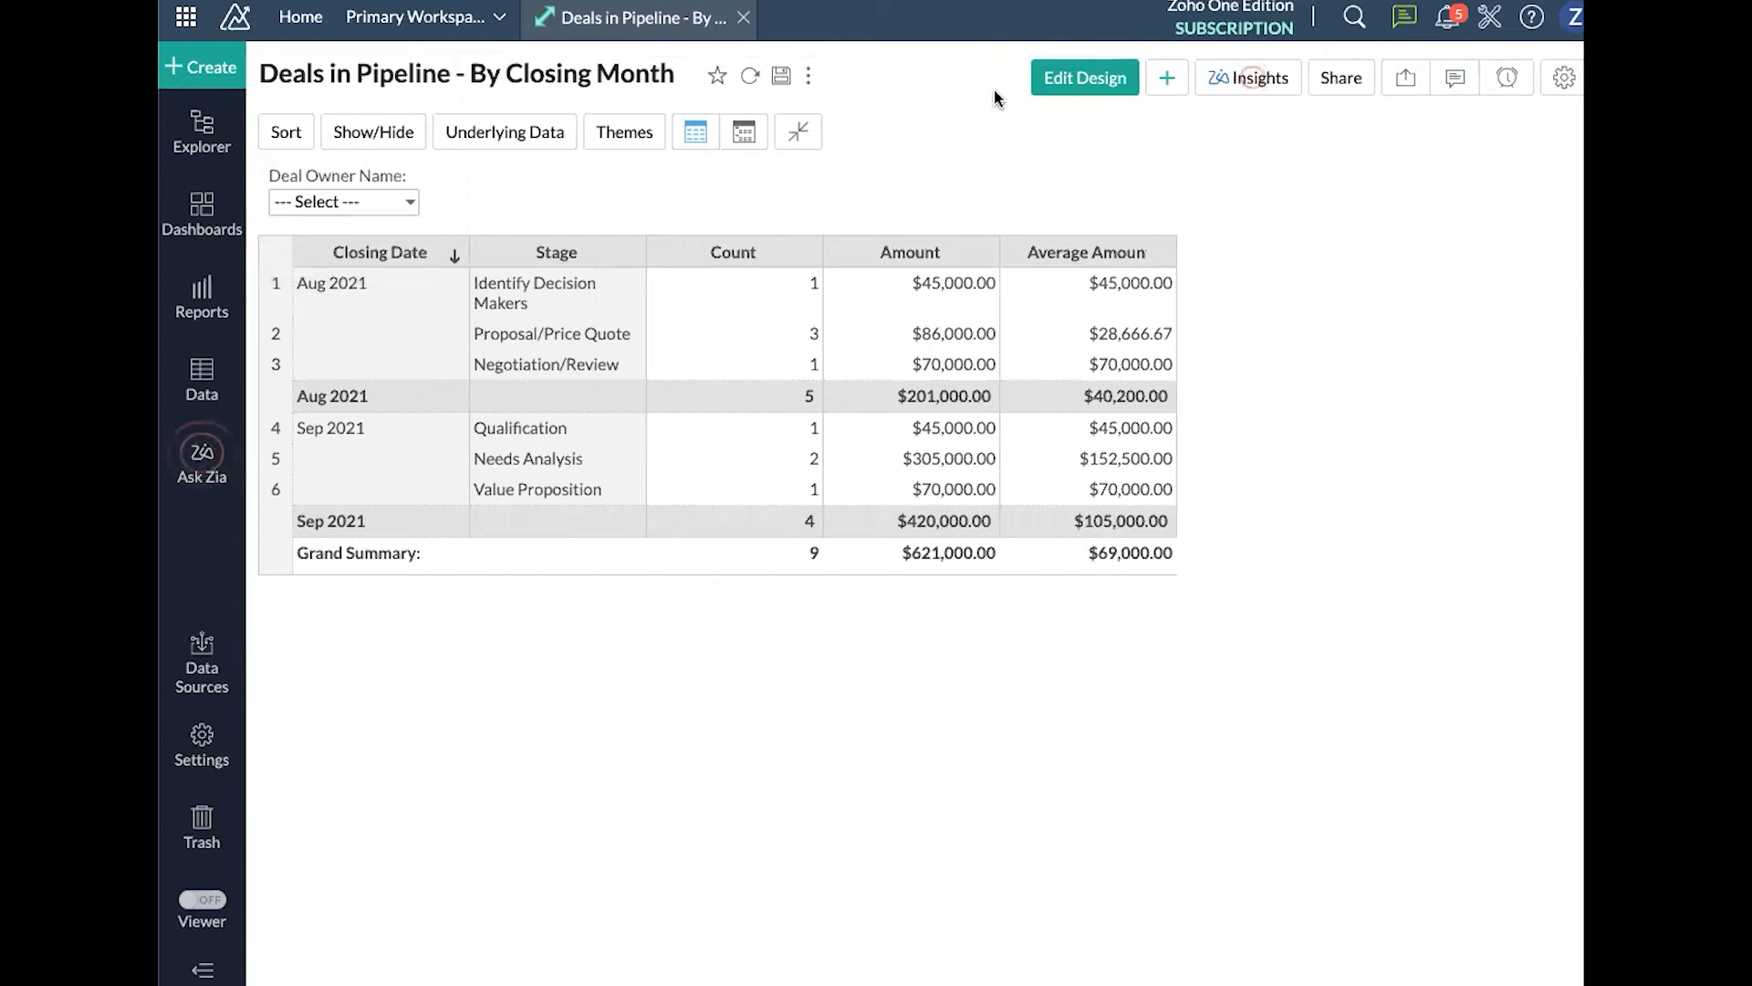
Reopen the pivot's design, add Account Type from the Accounts table to the rows between Closing Date and Stage, and regenerate the pivot
left_click(1068, 76)
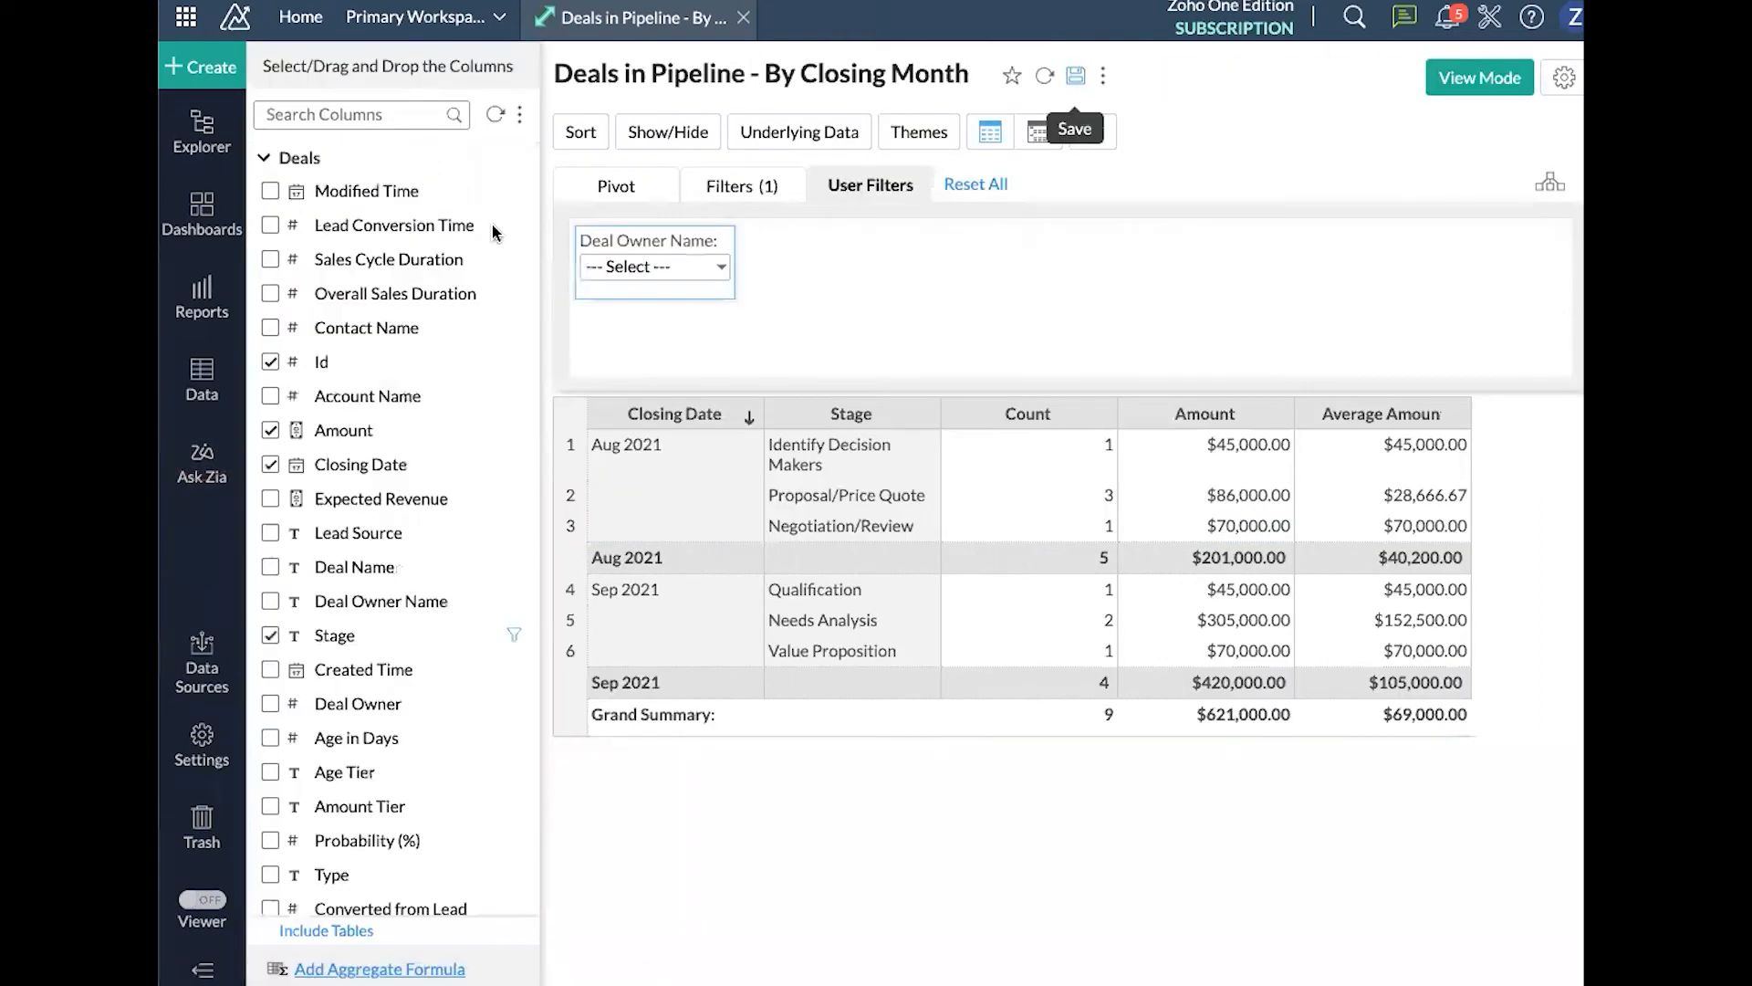
left_click(315, 164)
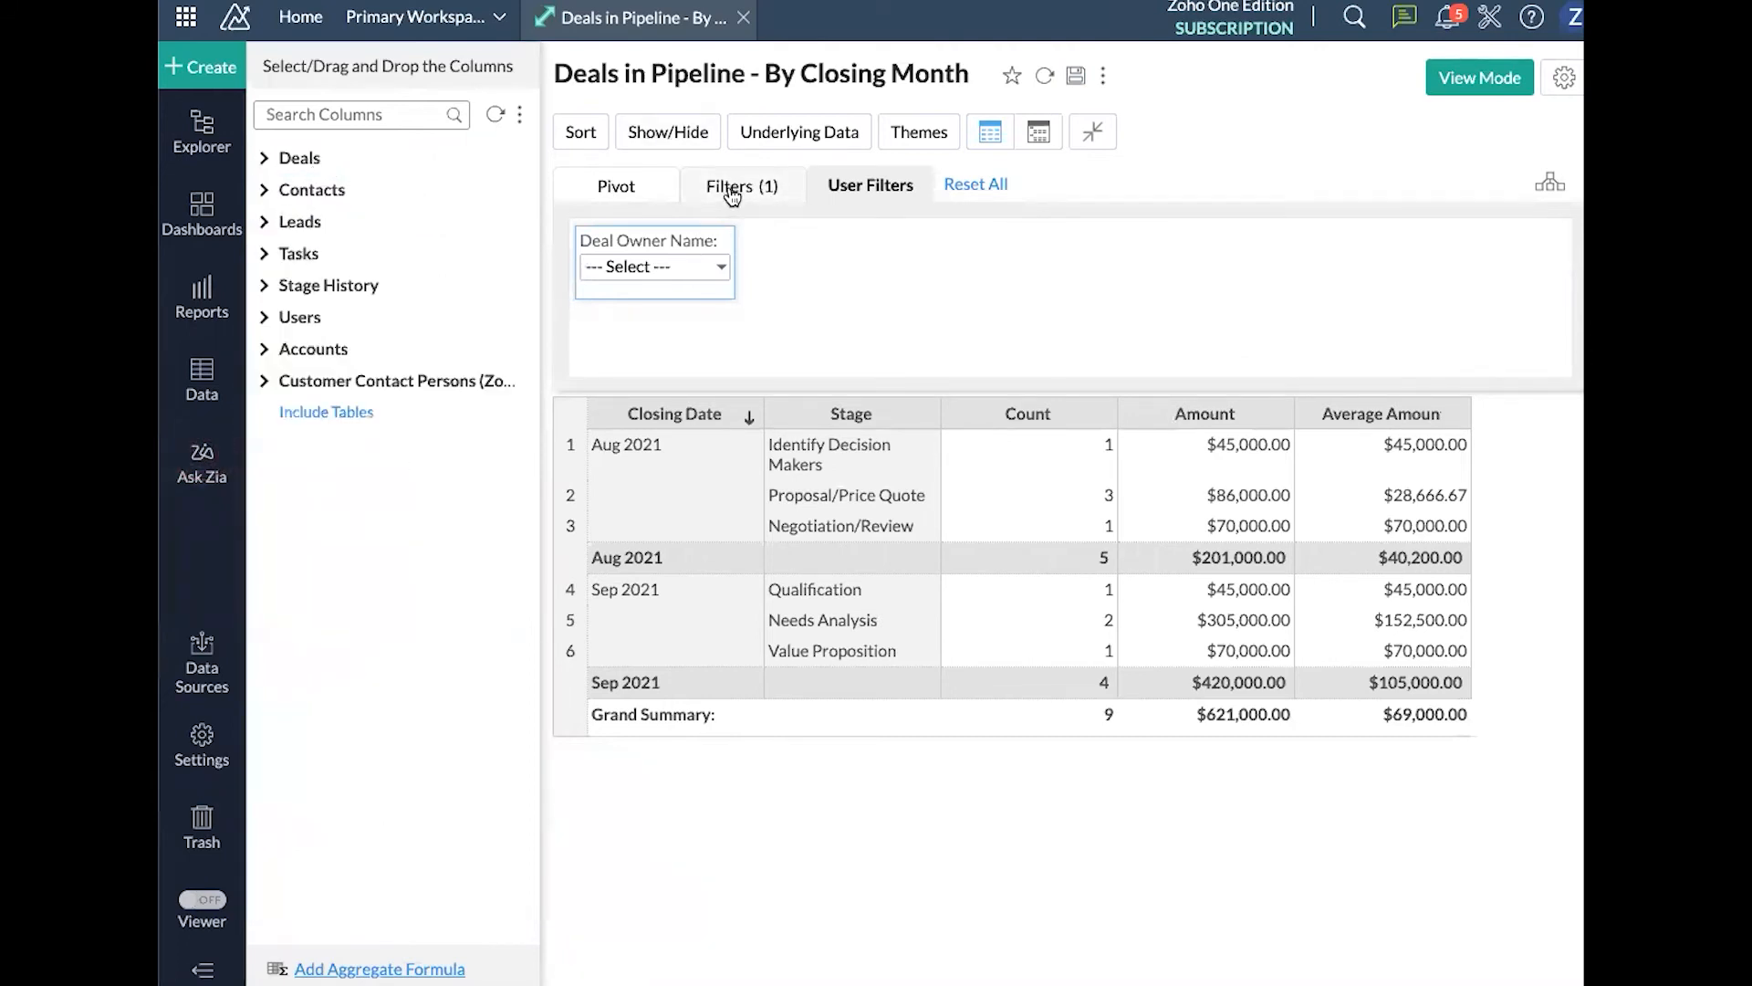
left_click(699, 187)
left_click(665, 194)
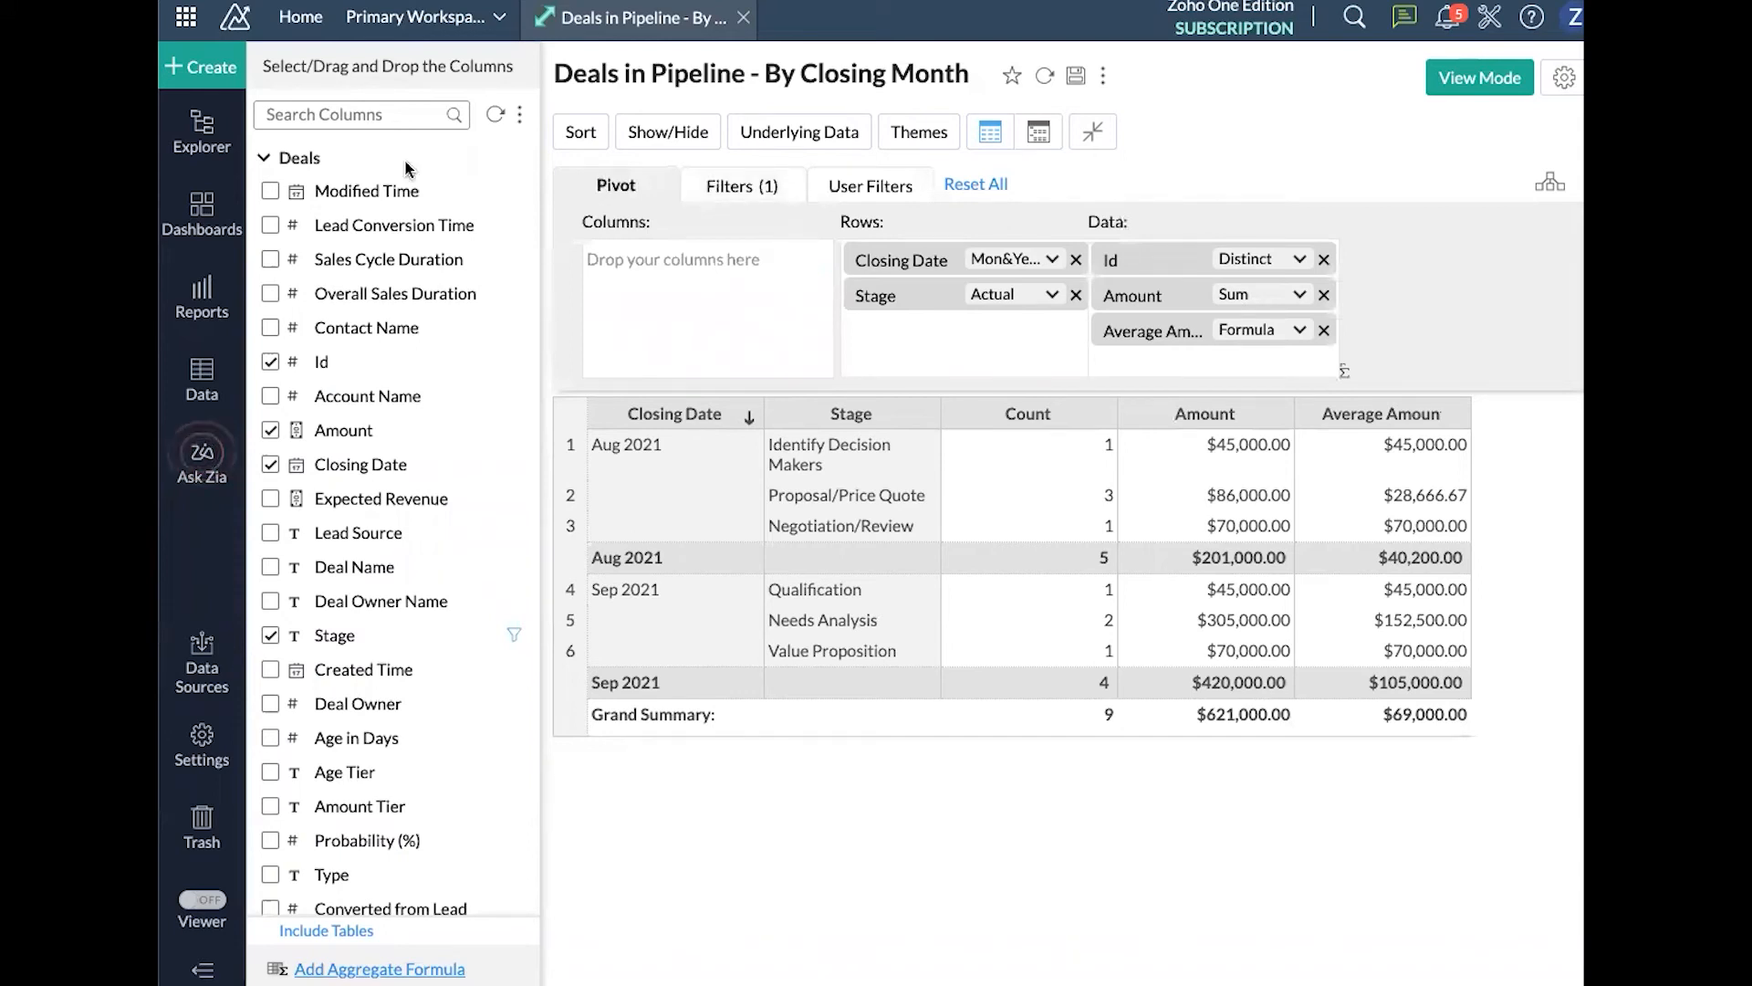
left_click(296, 161)
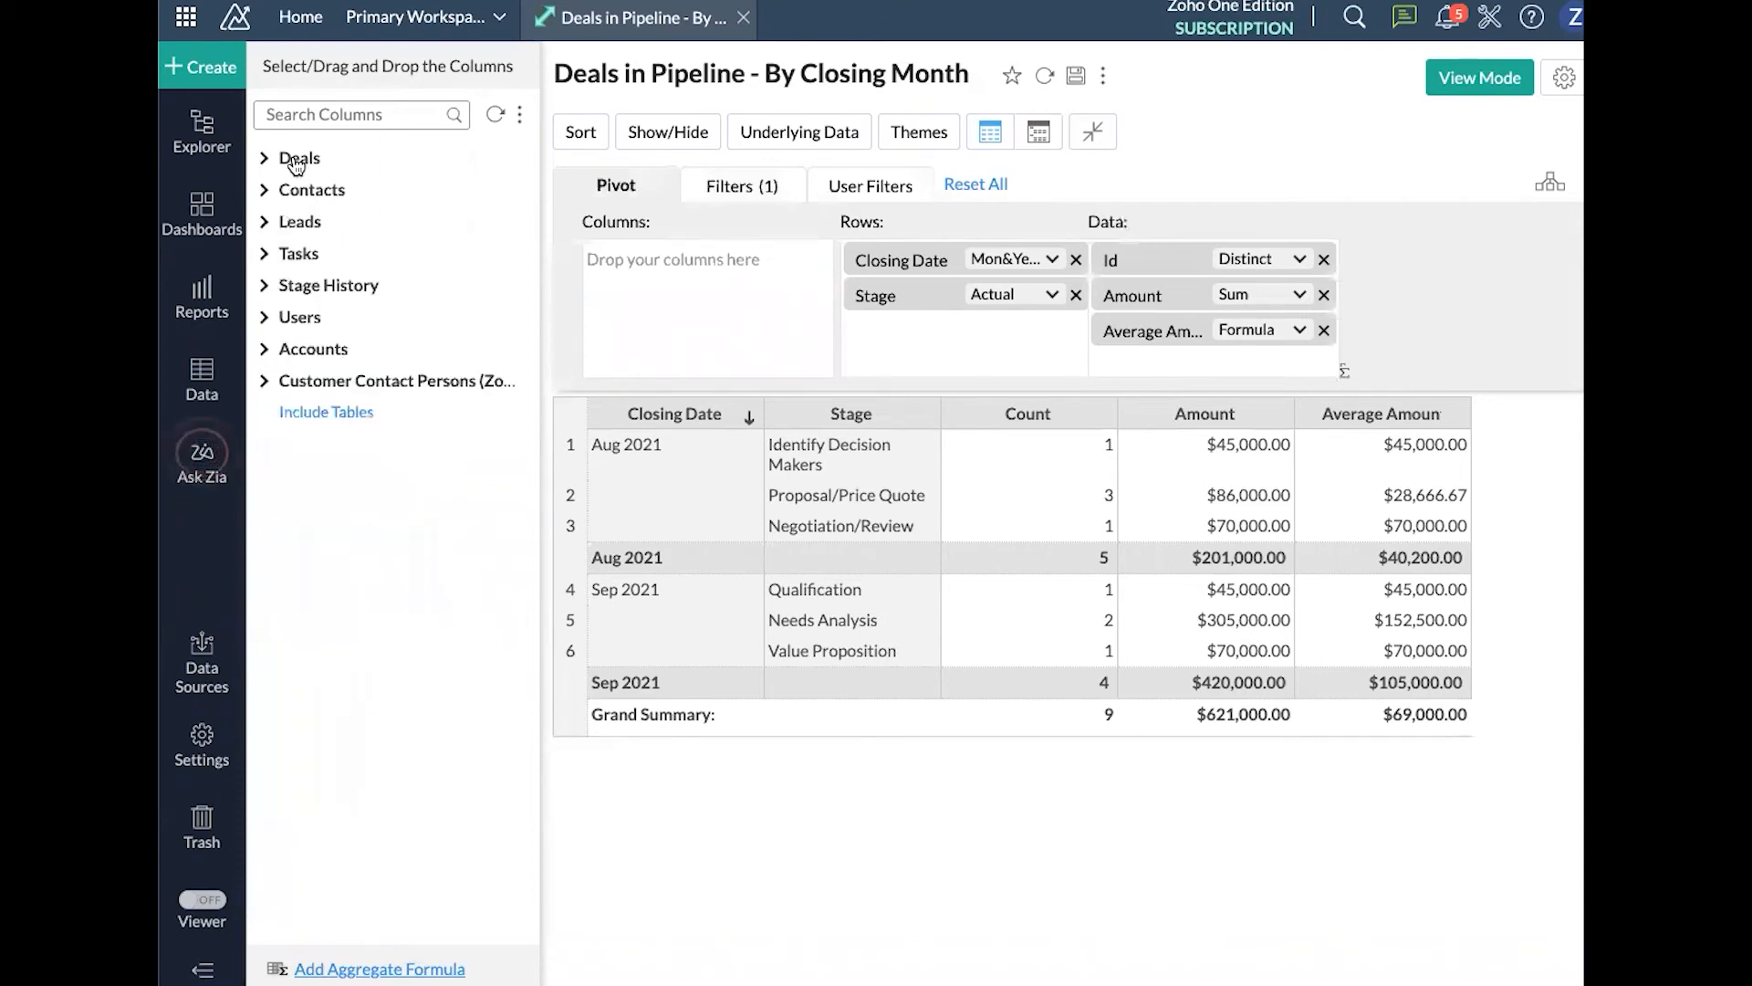
left_click(315, 350)
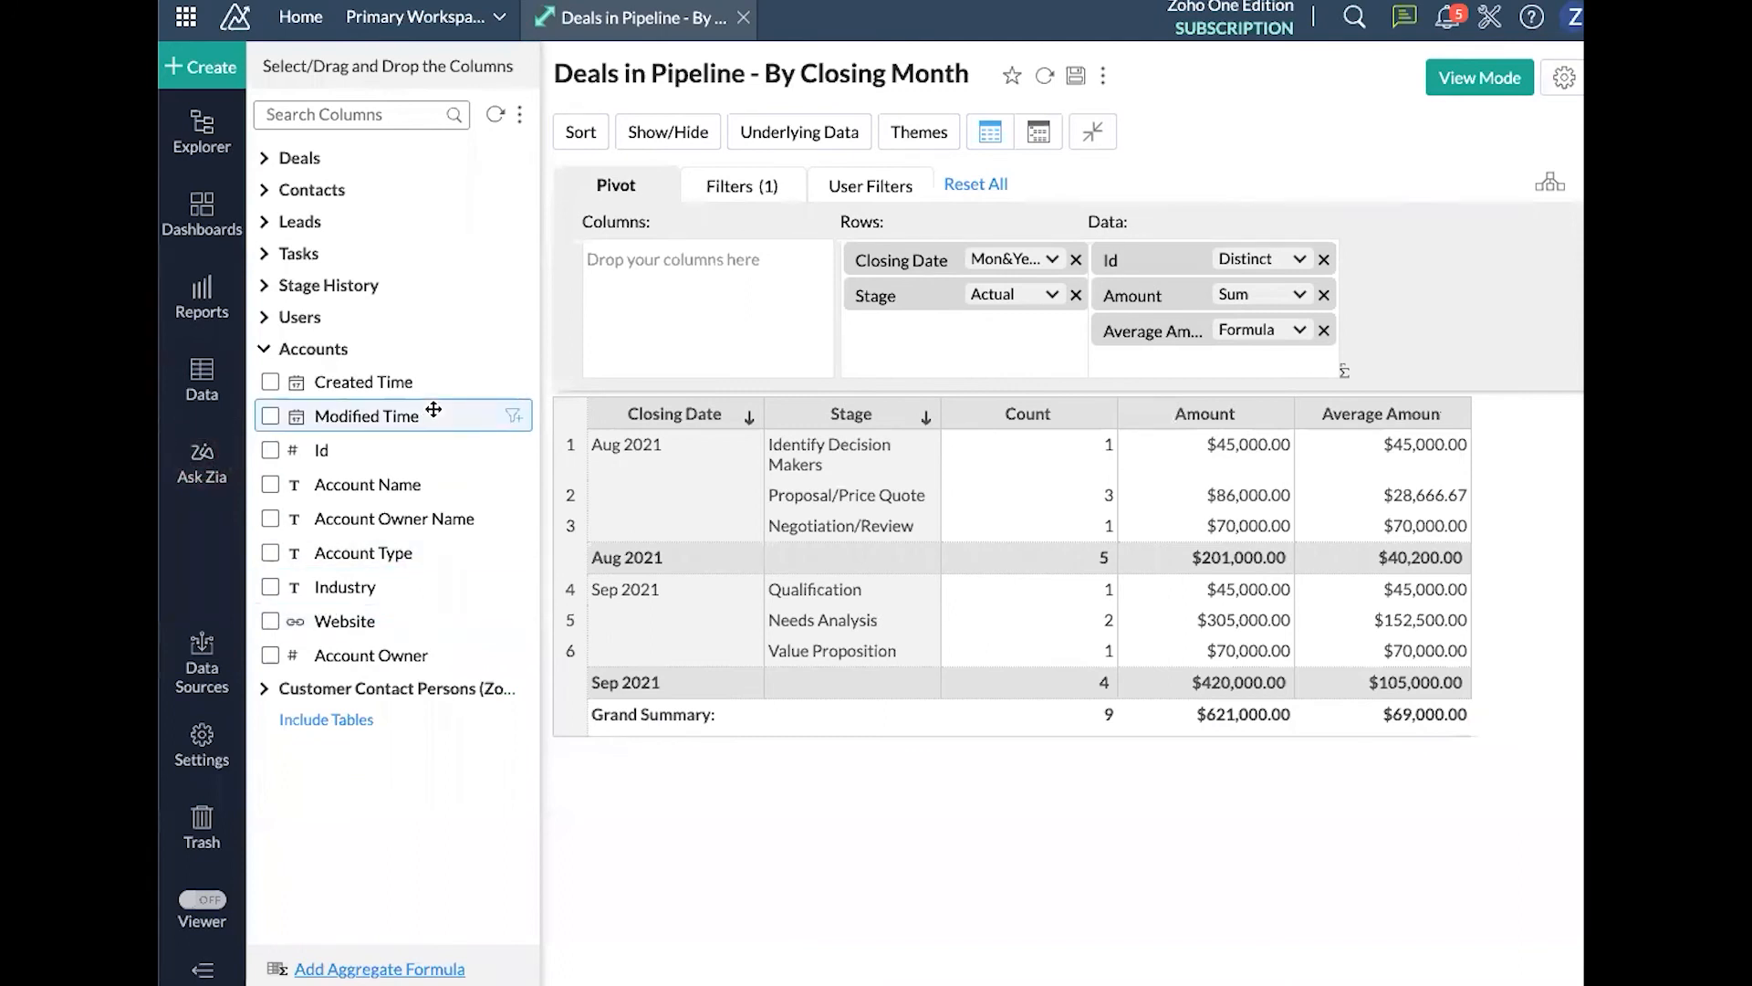
left_click(301, 159)
left_click(301, 159)
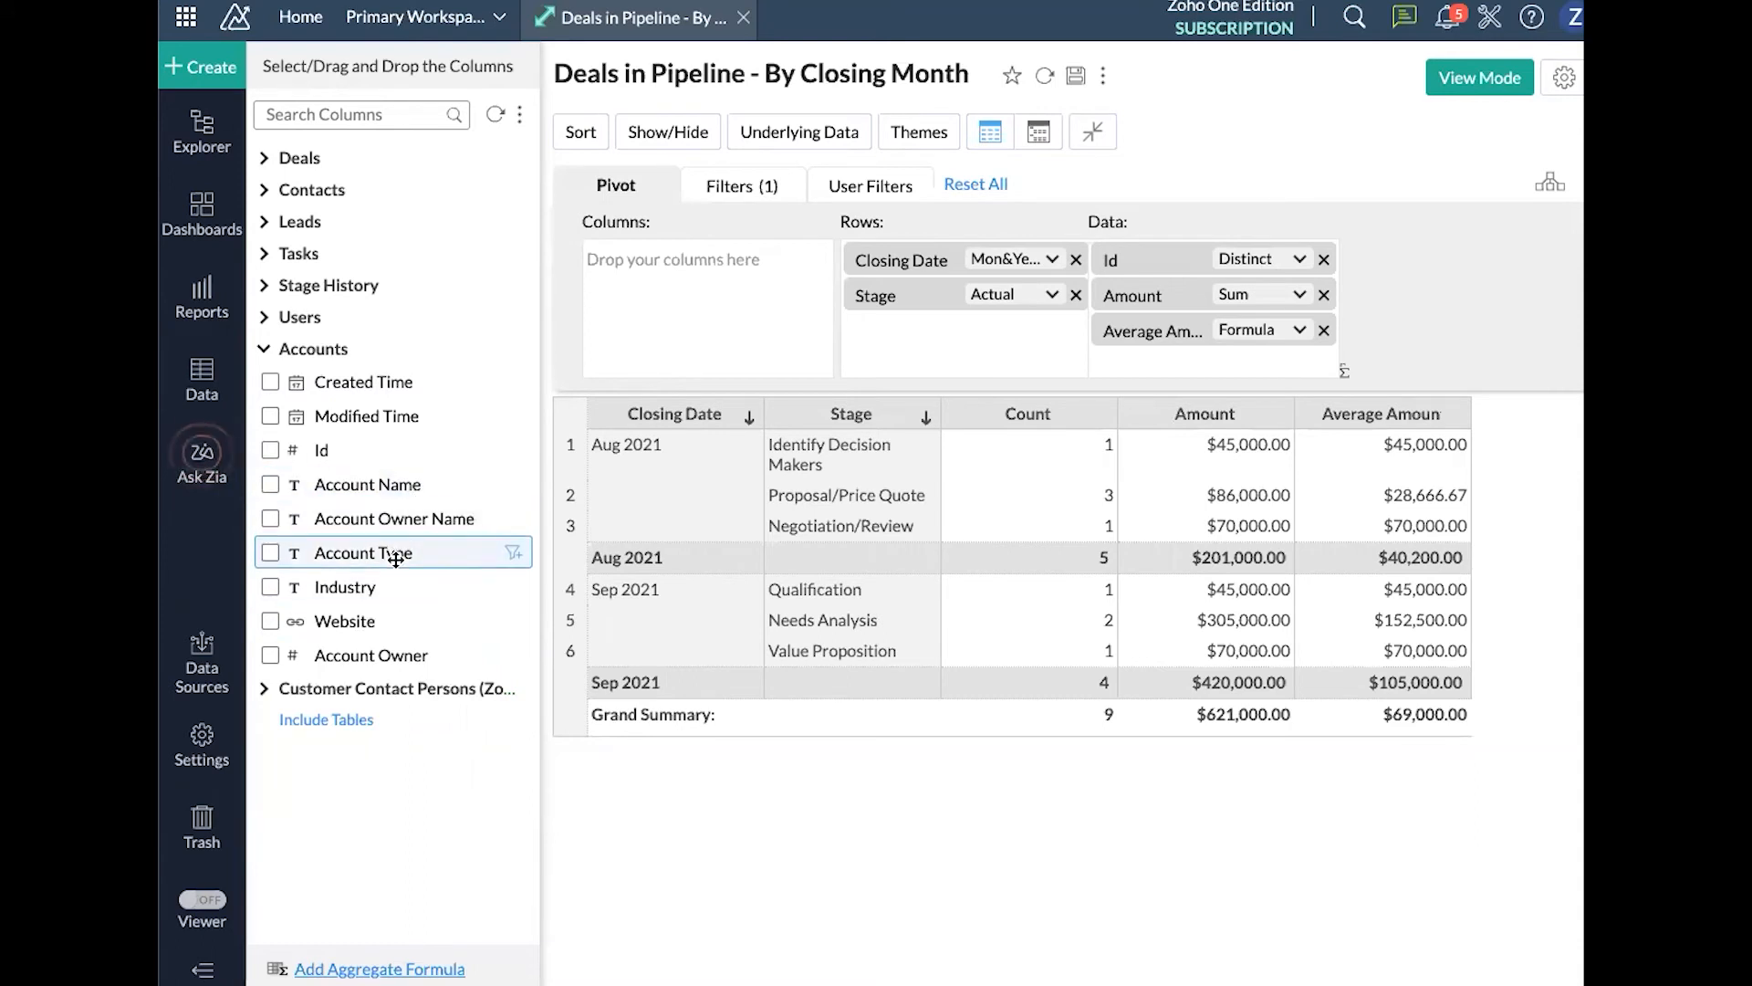
left_click_drag(419, 552, 994, 302)
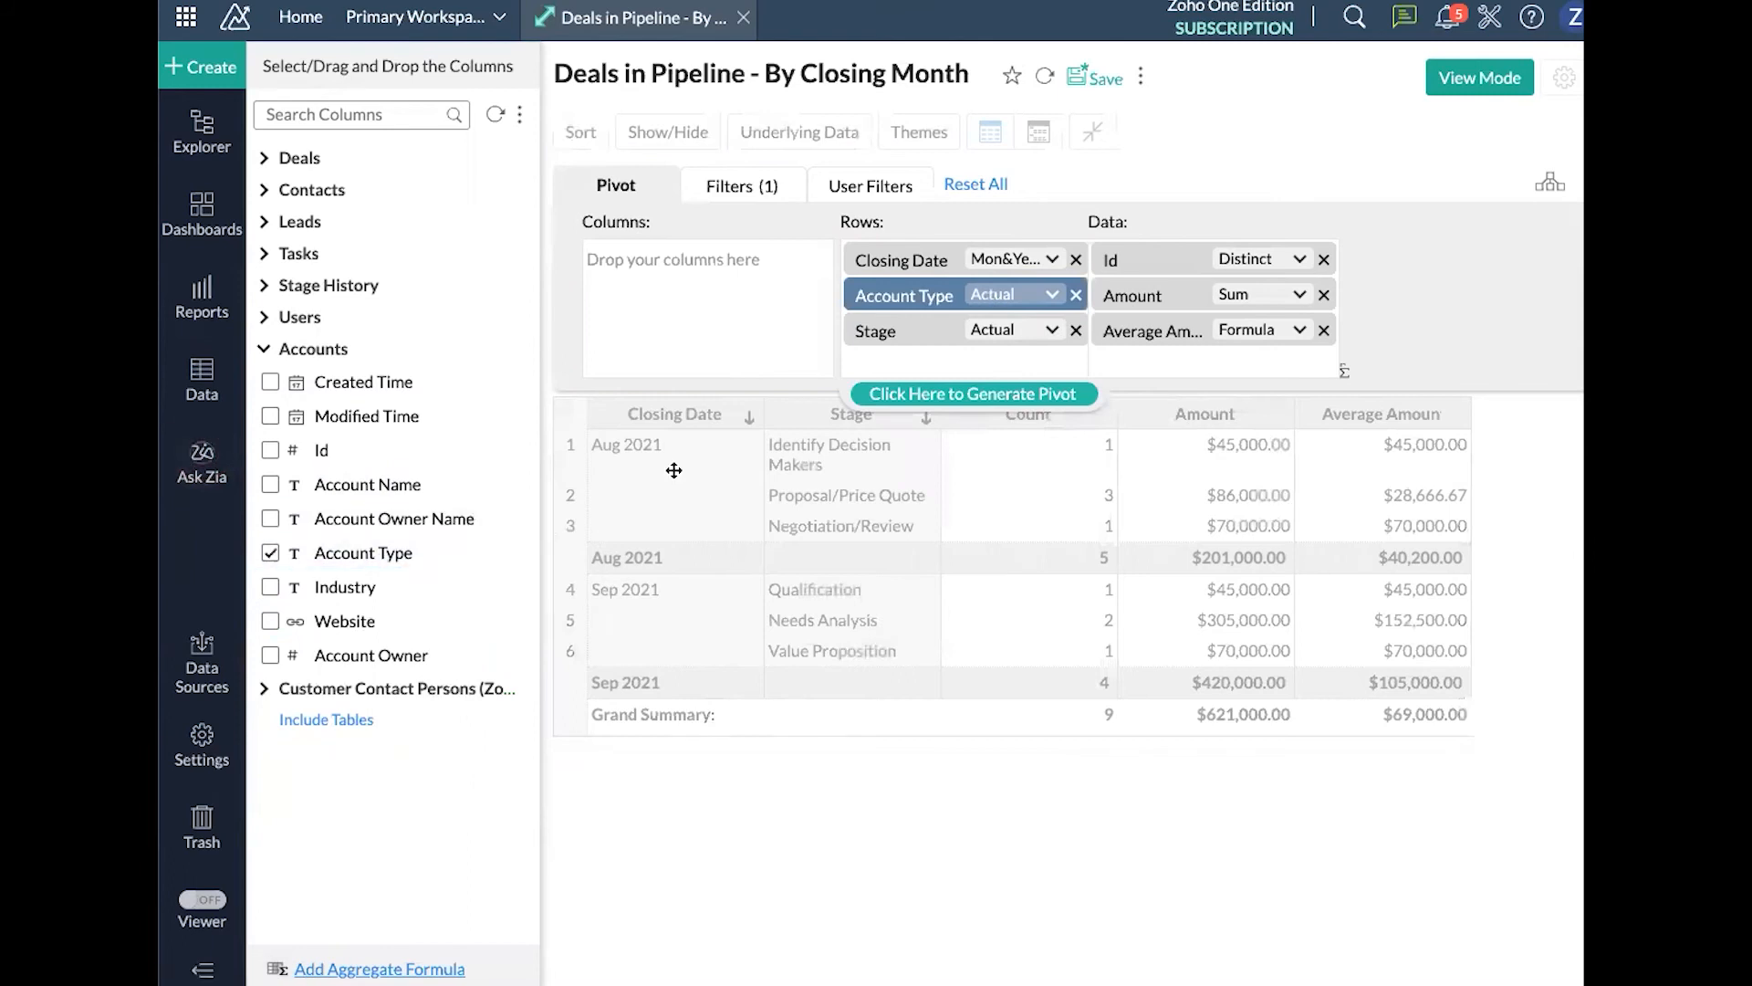
left_click(918, 392)
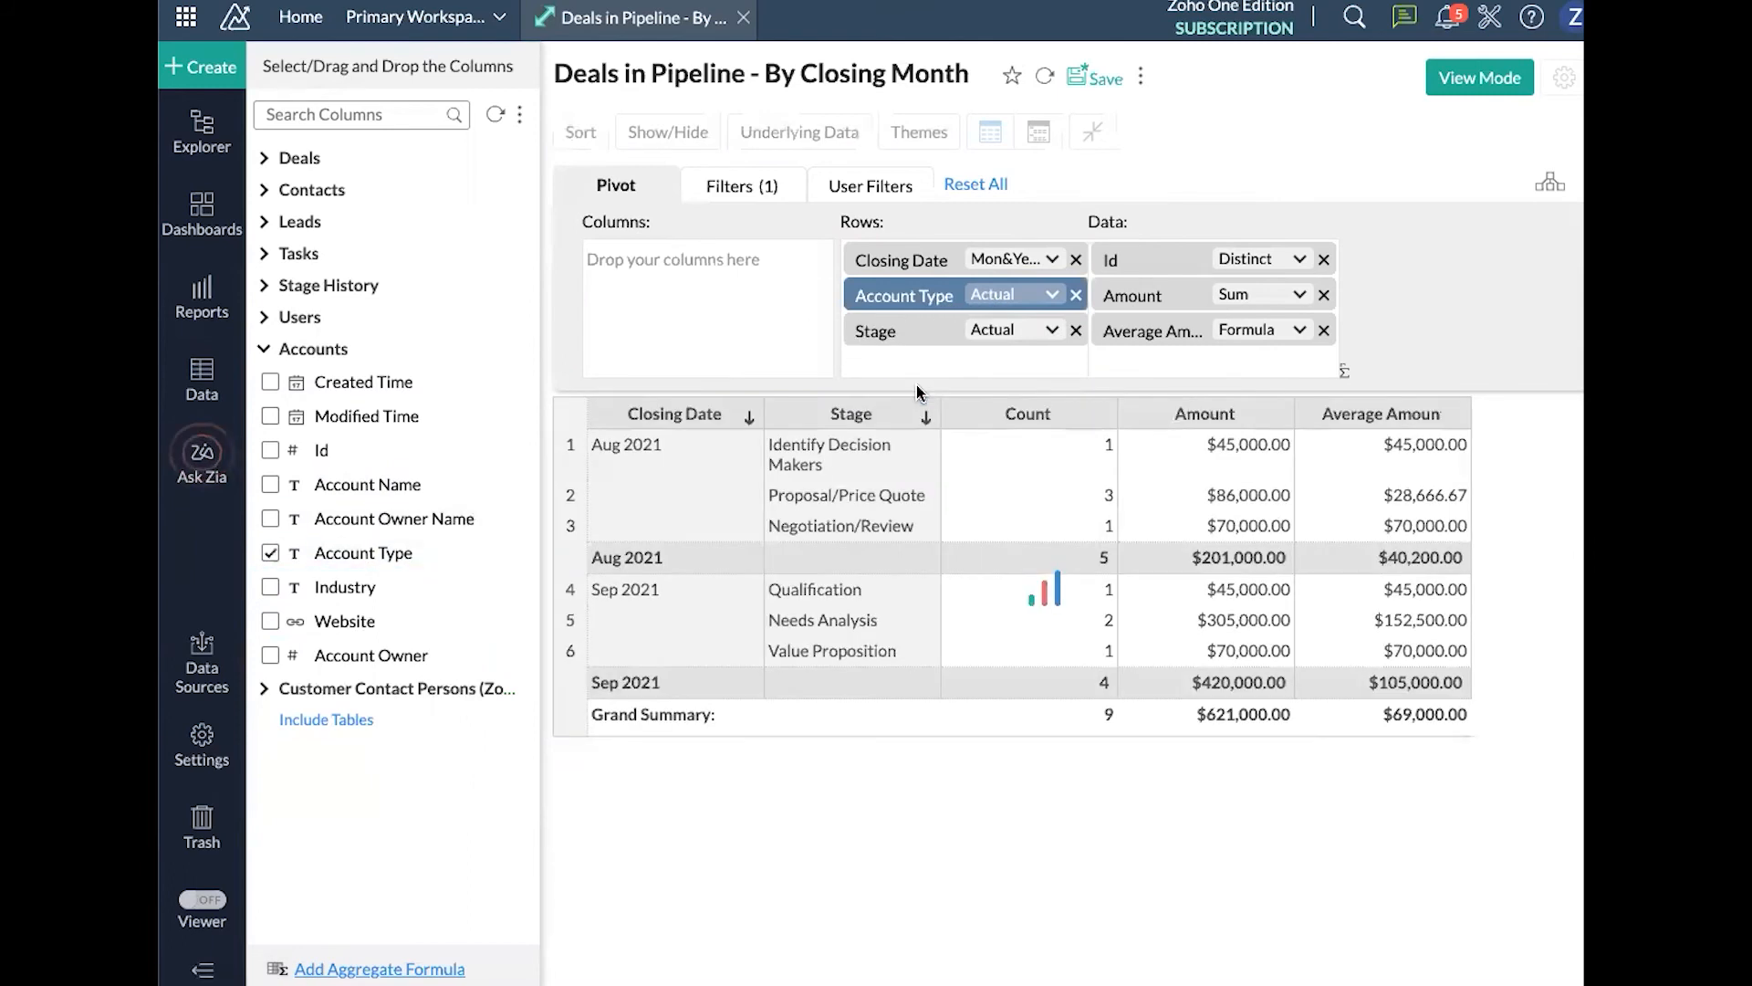
Review the pivot grouped by account type and hide the Account Type column subtotals
scroll(1080, 485, "down", 3)
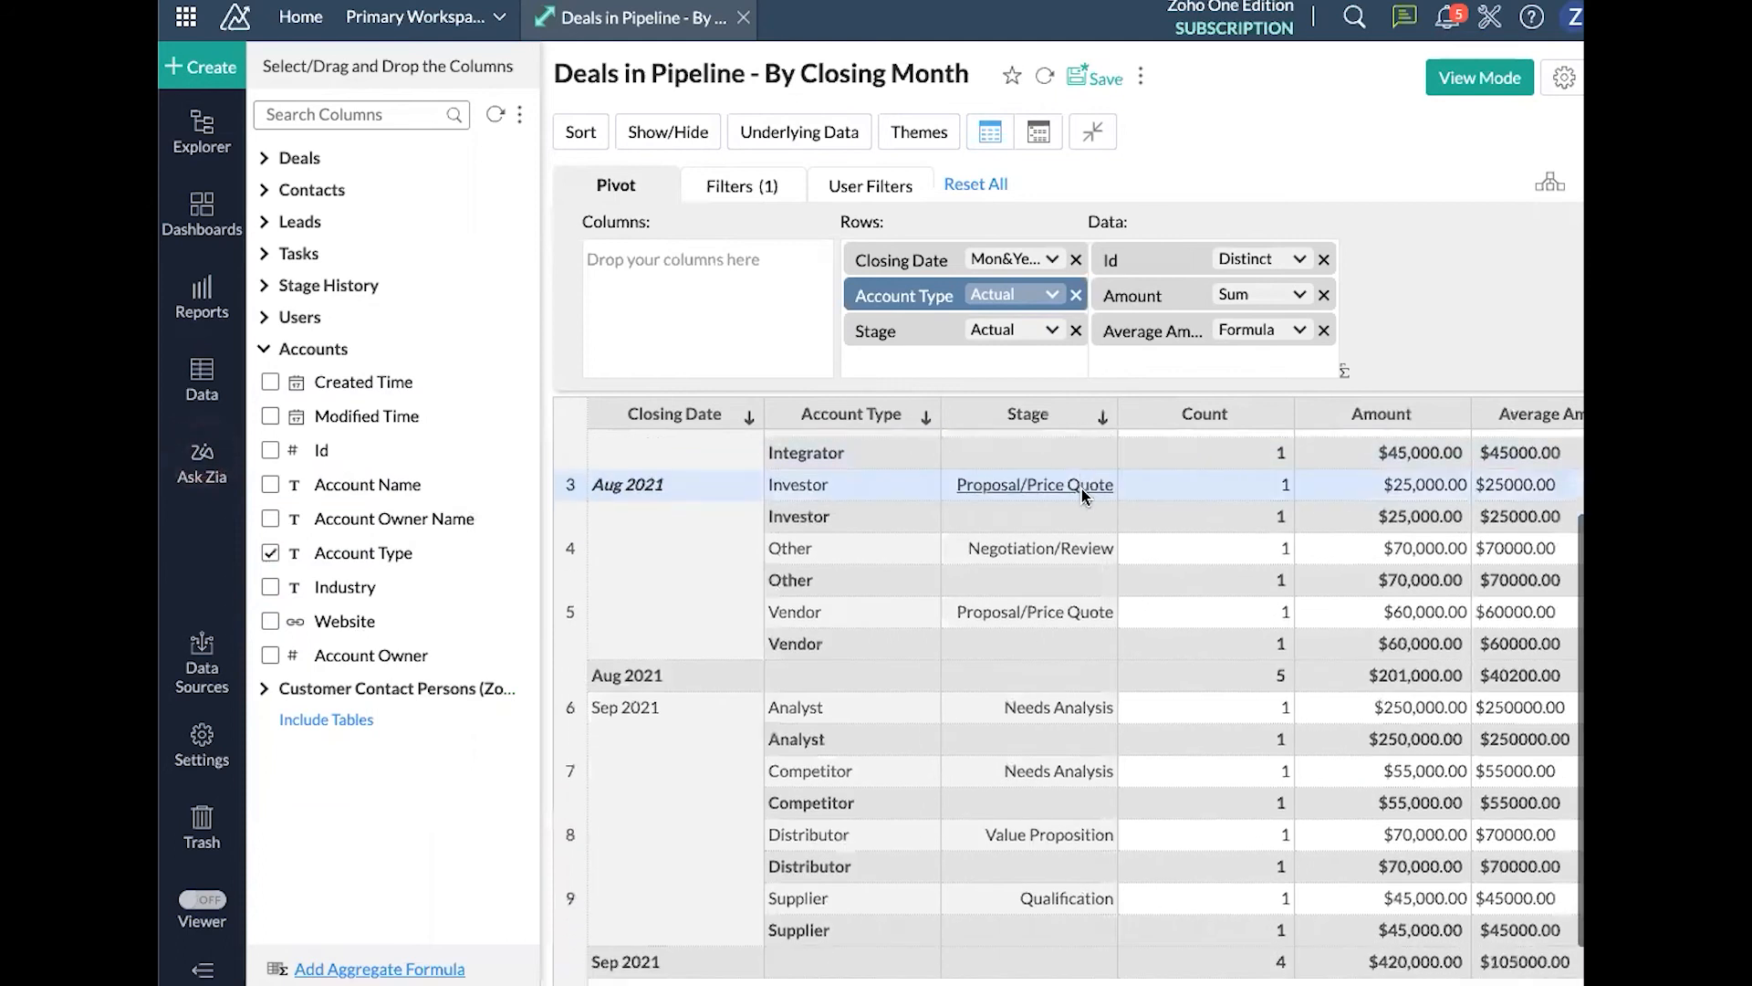
scroll(1022, 753, "up", 1)
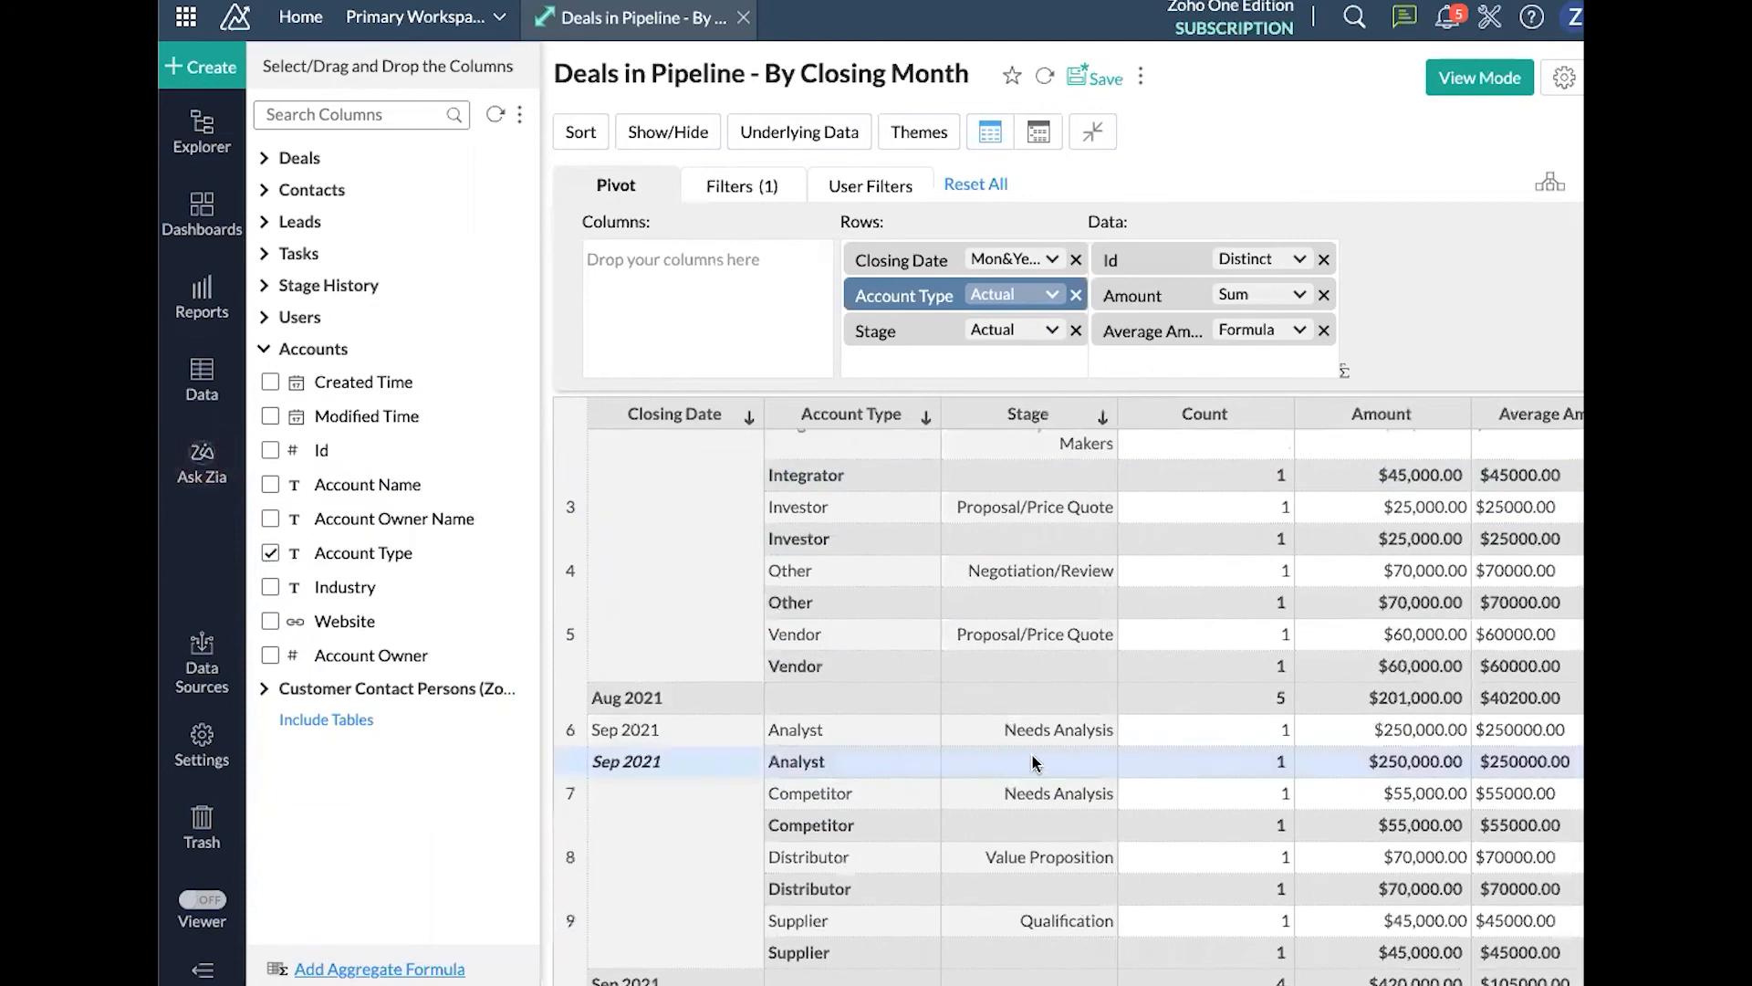
scroll(892, 764, "down", 1)
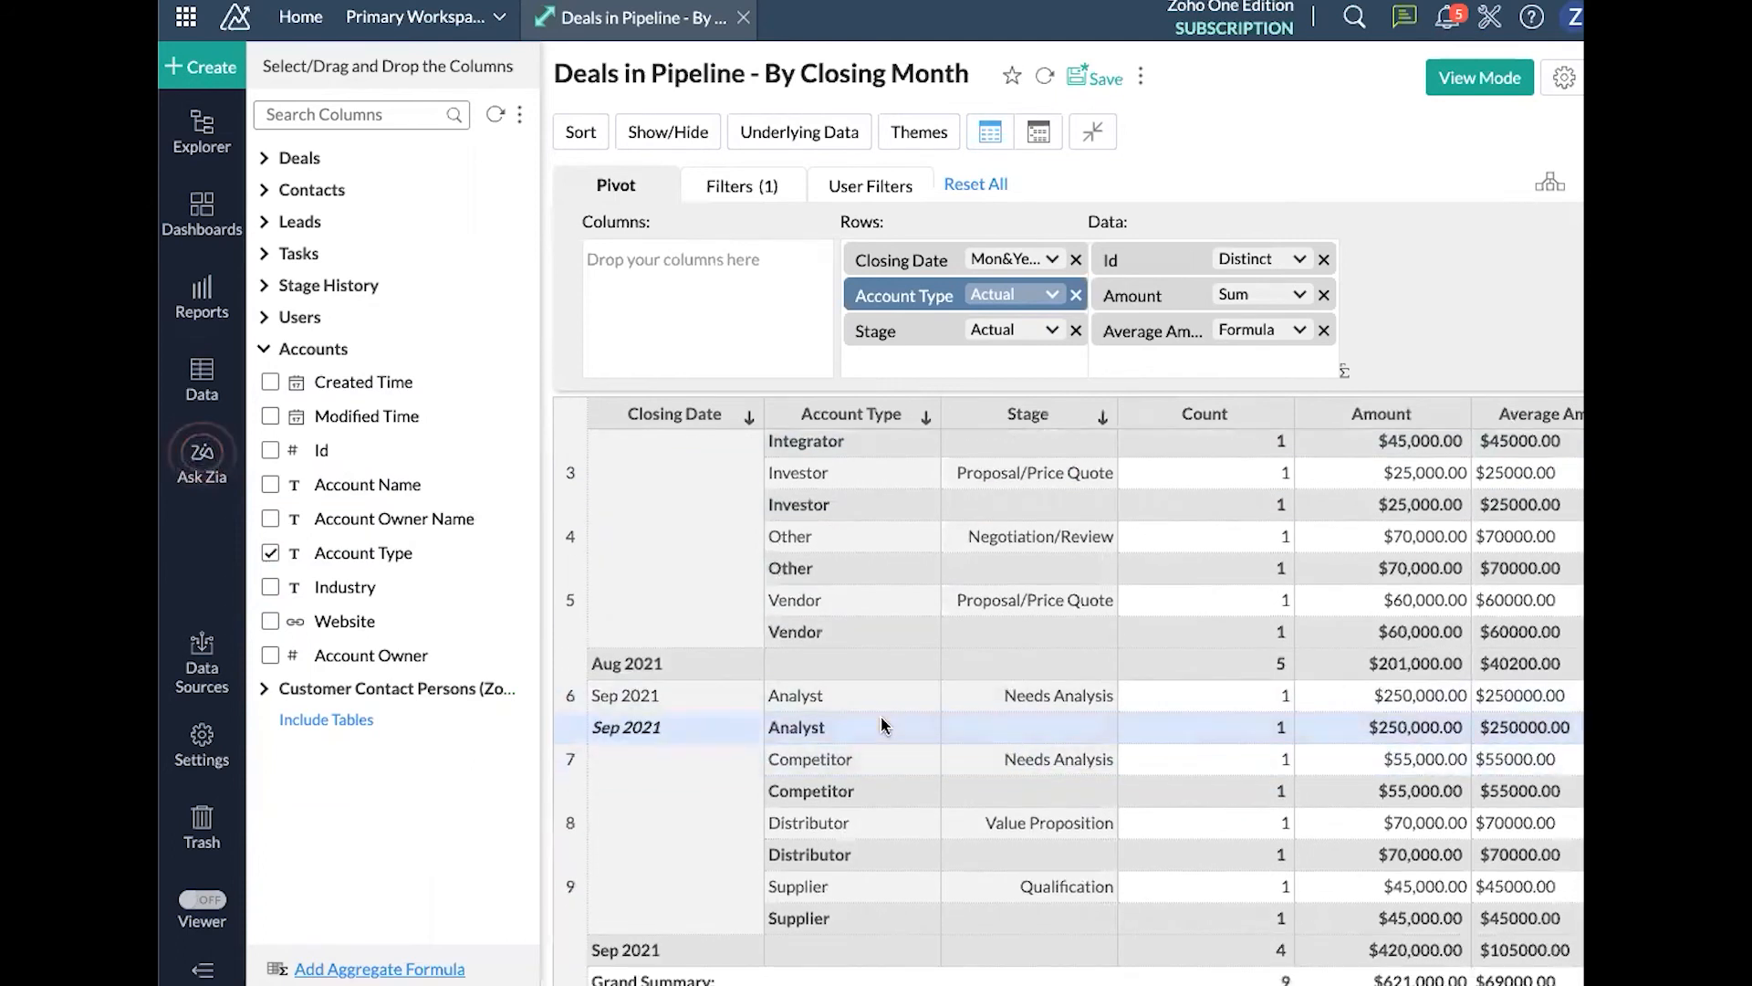
right_click(882, 725)
left_click(1466, 337)
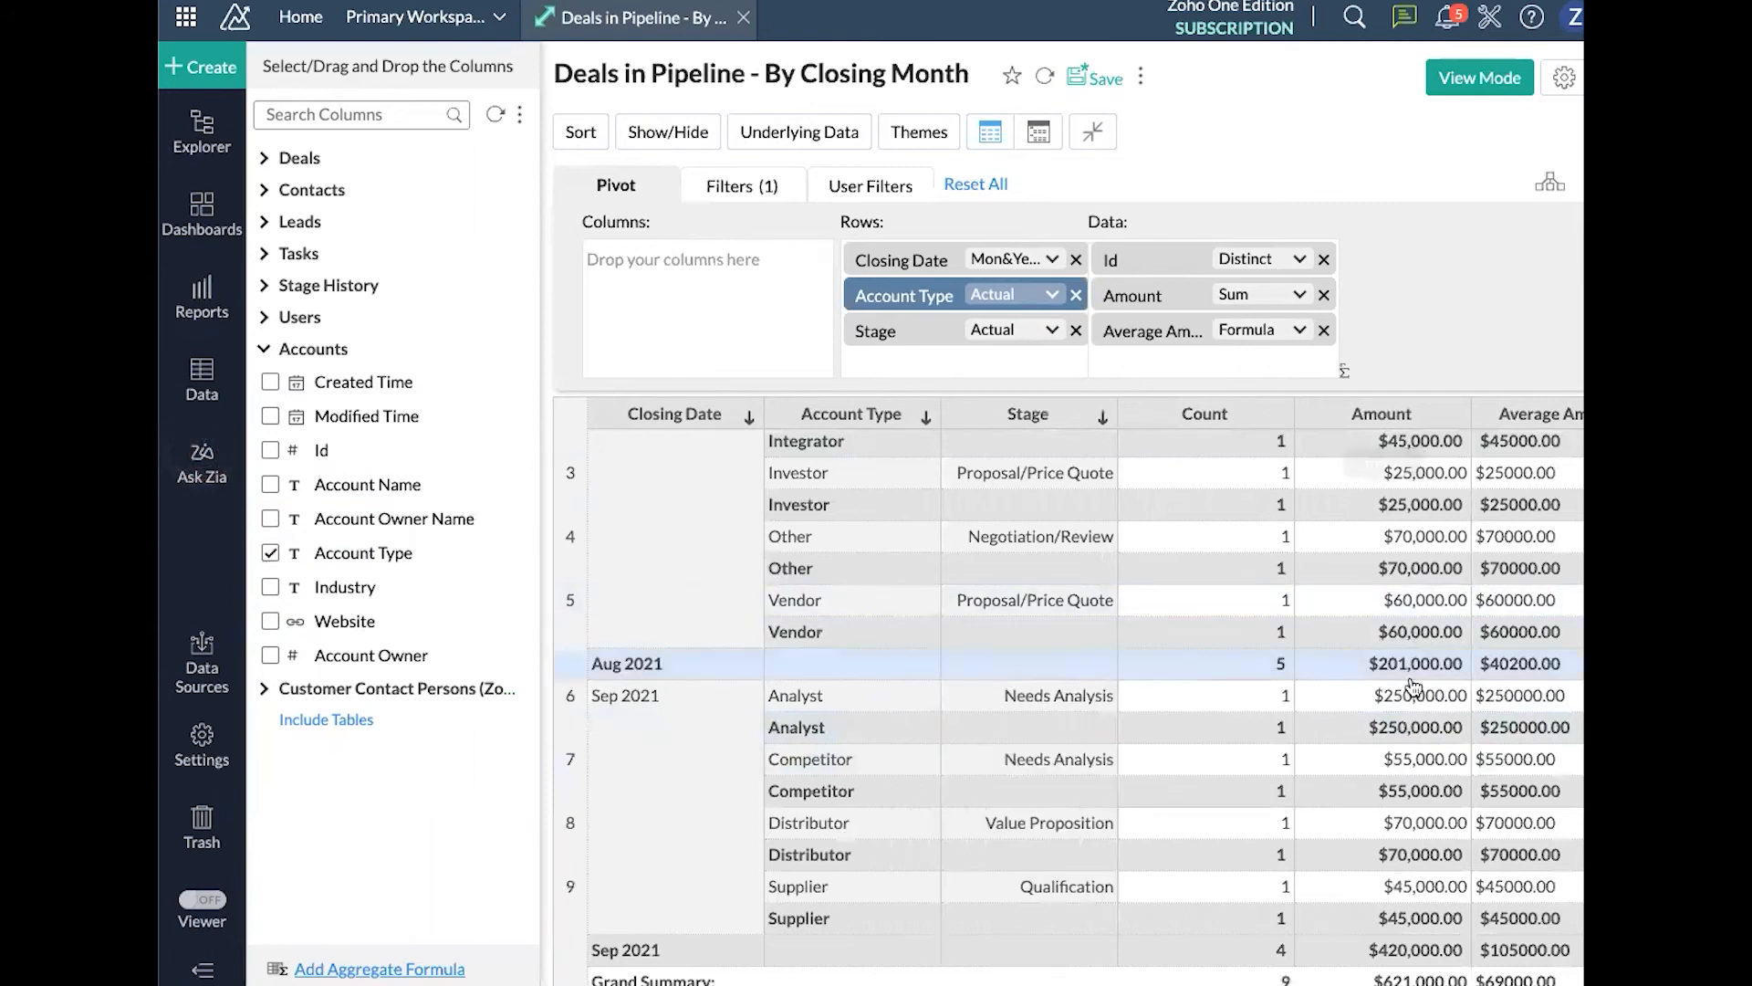
scroll(1412, 686, "down", 1)
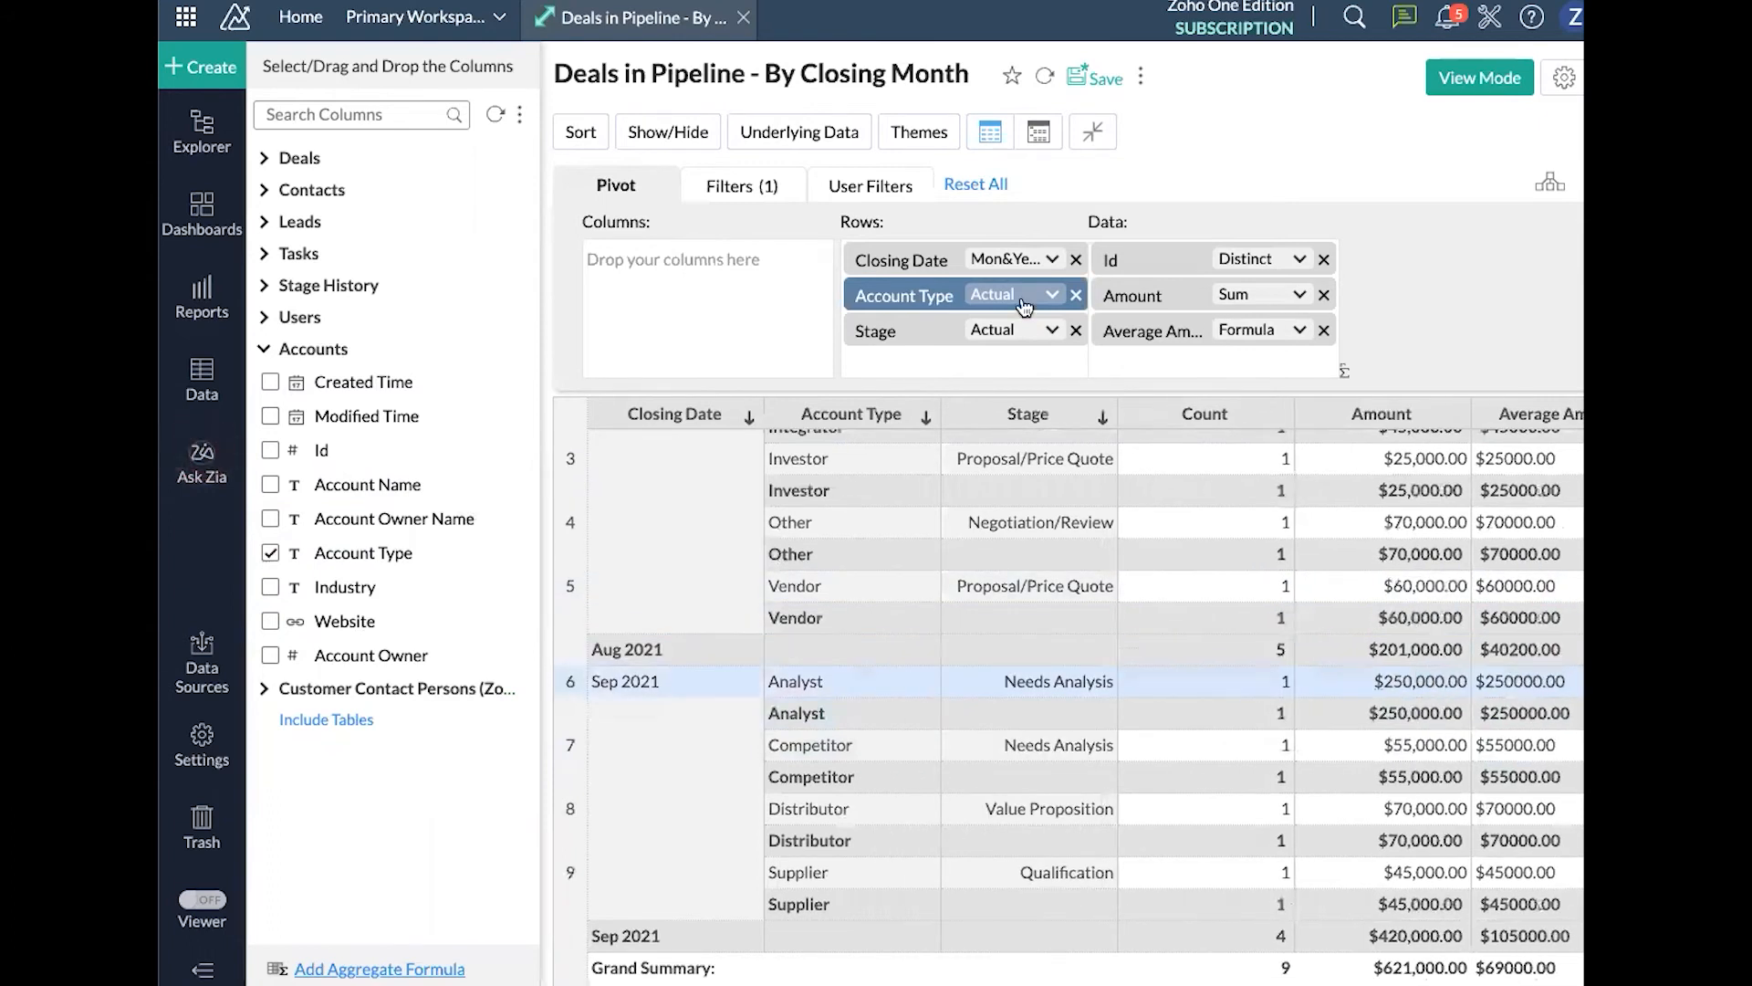
scroll(887, 675, "up", 3)
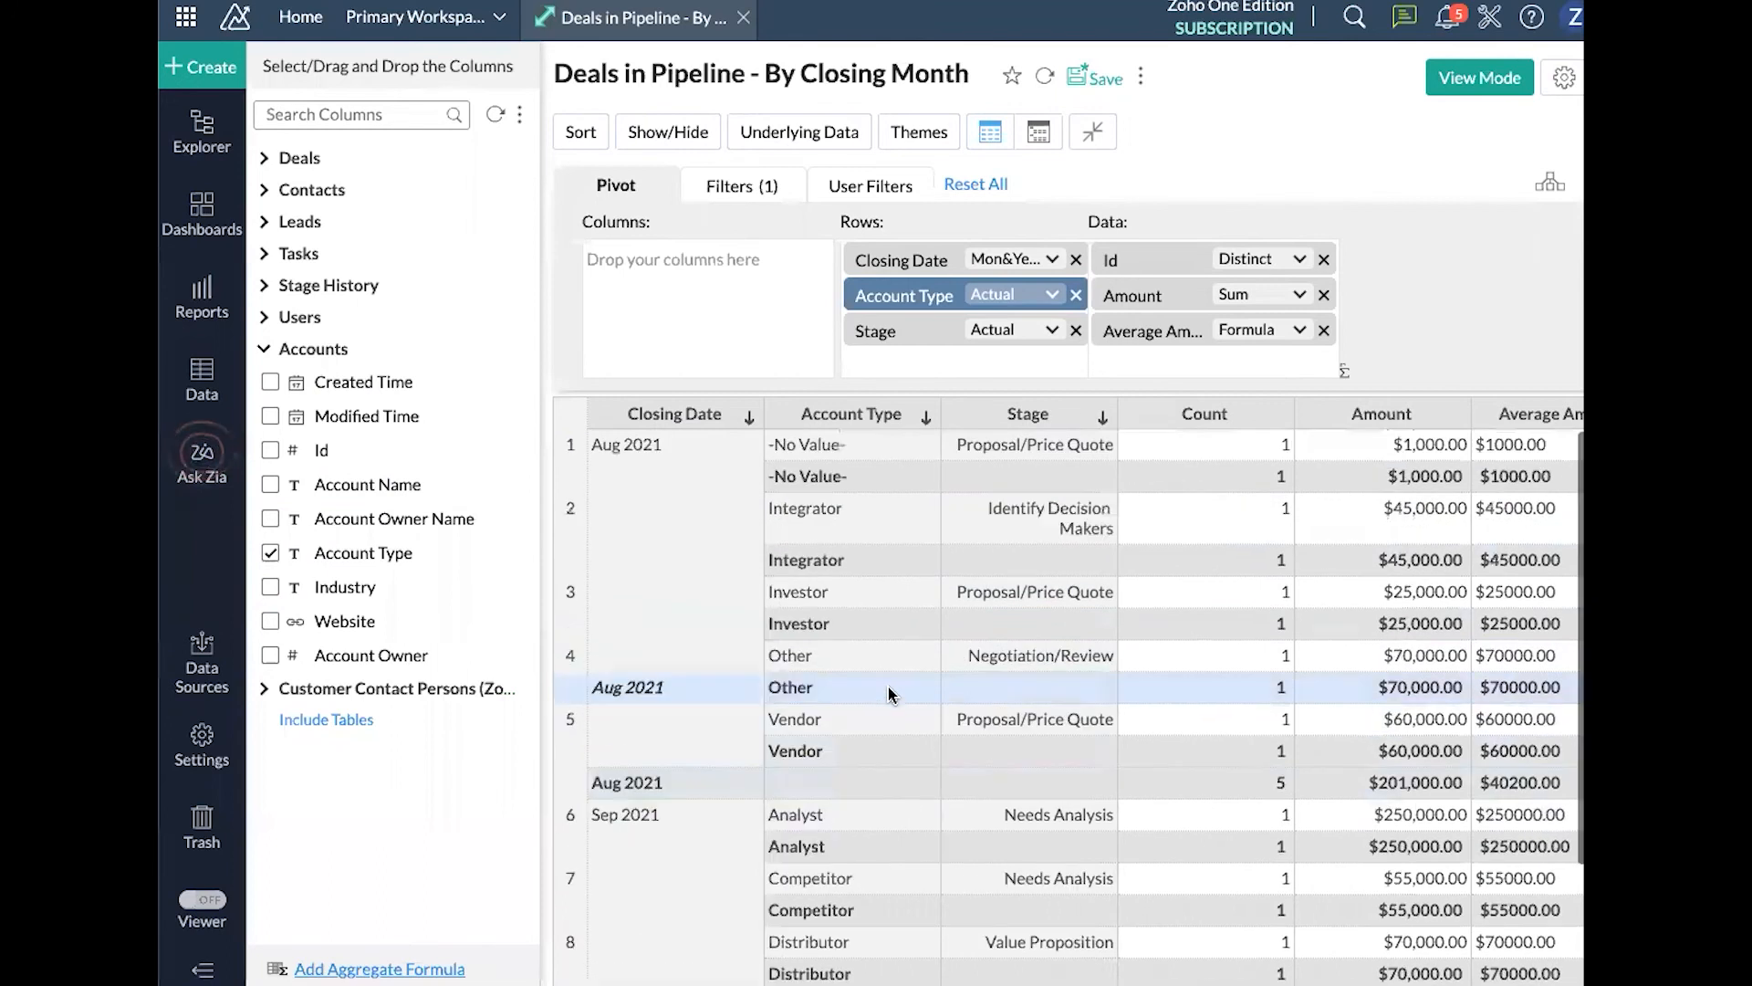
scroll(834, 490, "down", 1)
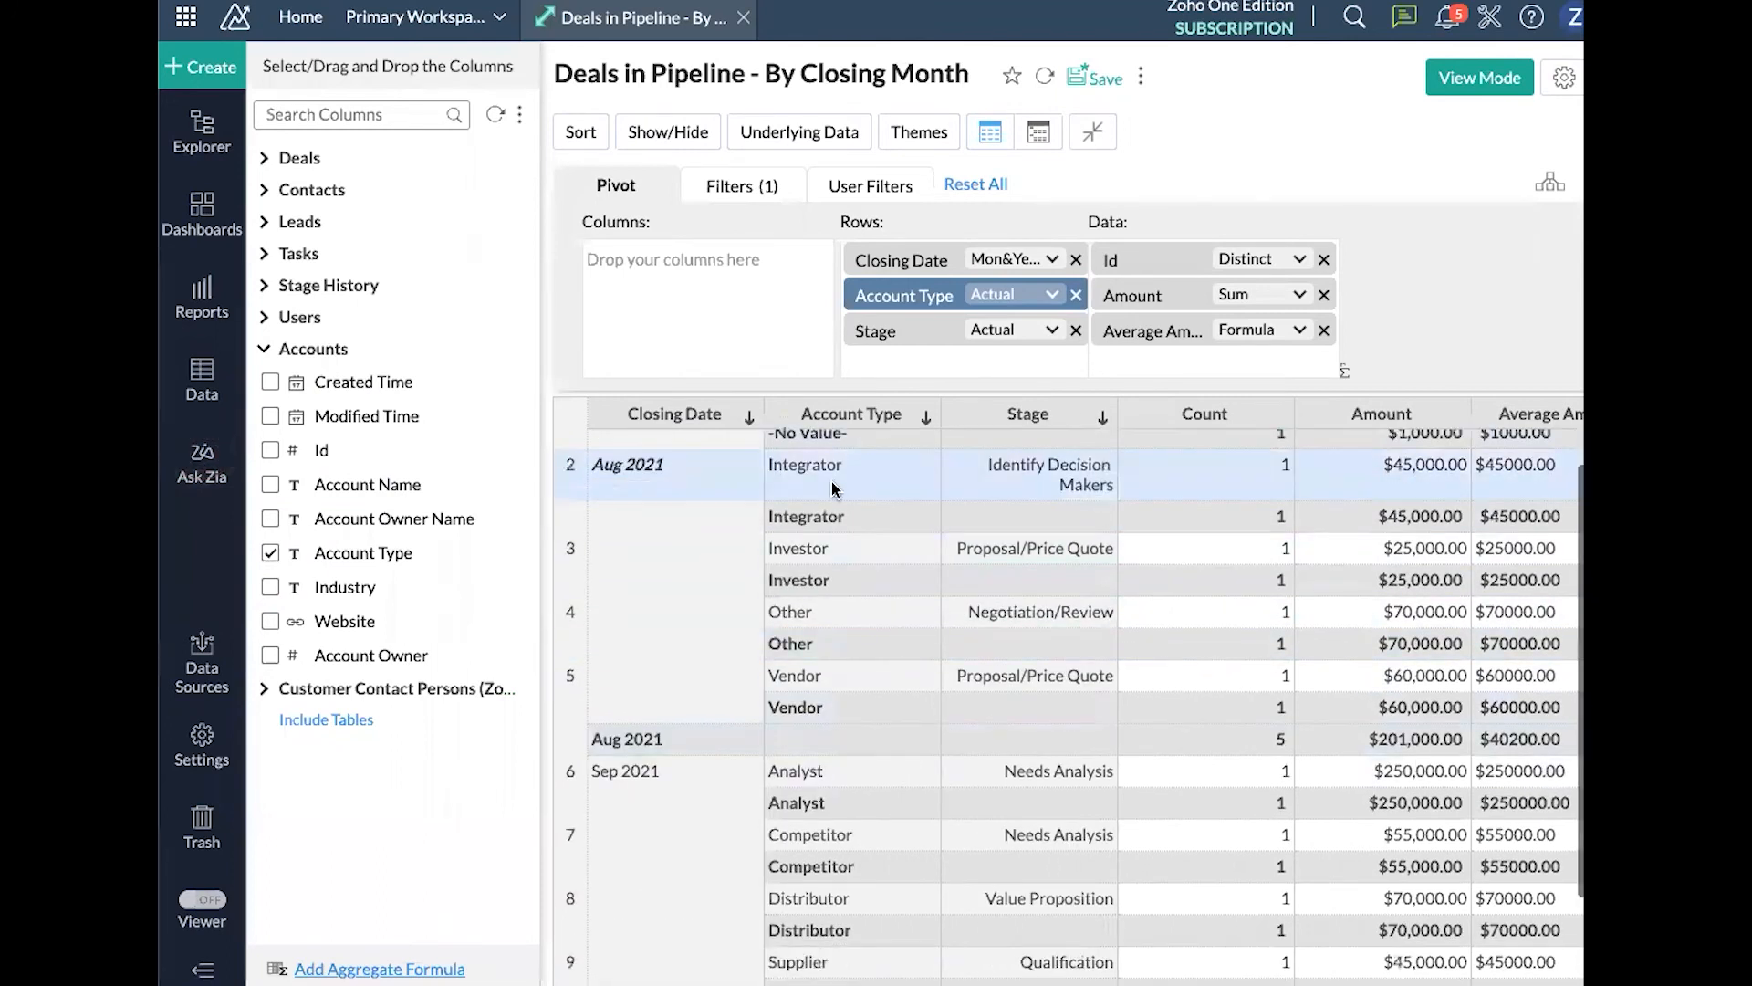
scroll(868, 704, "down", 1)
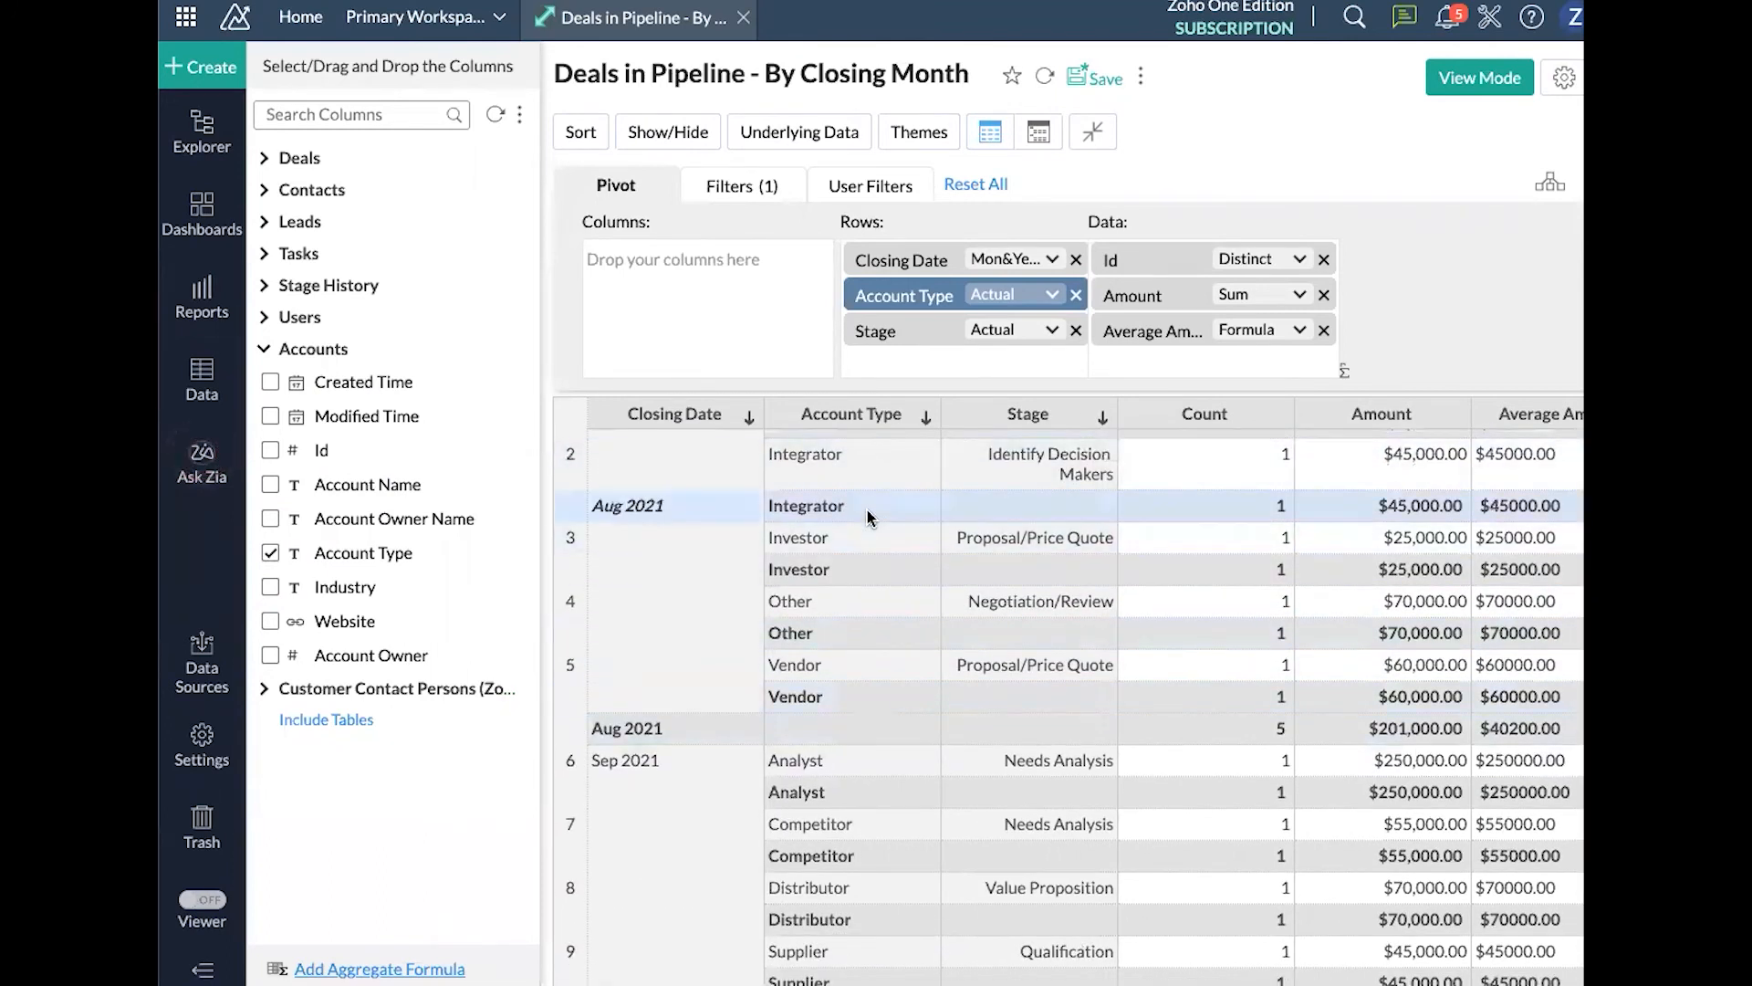
right_click(867, 509)
mouse_move(947, 815)
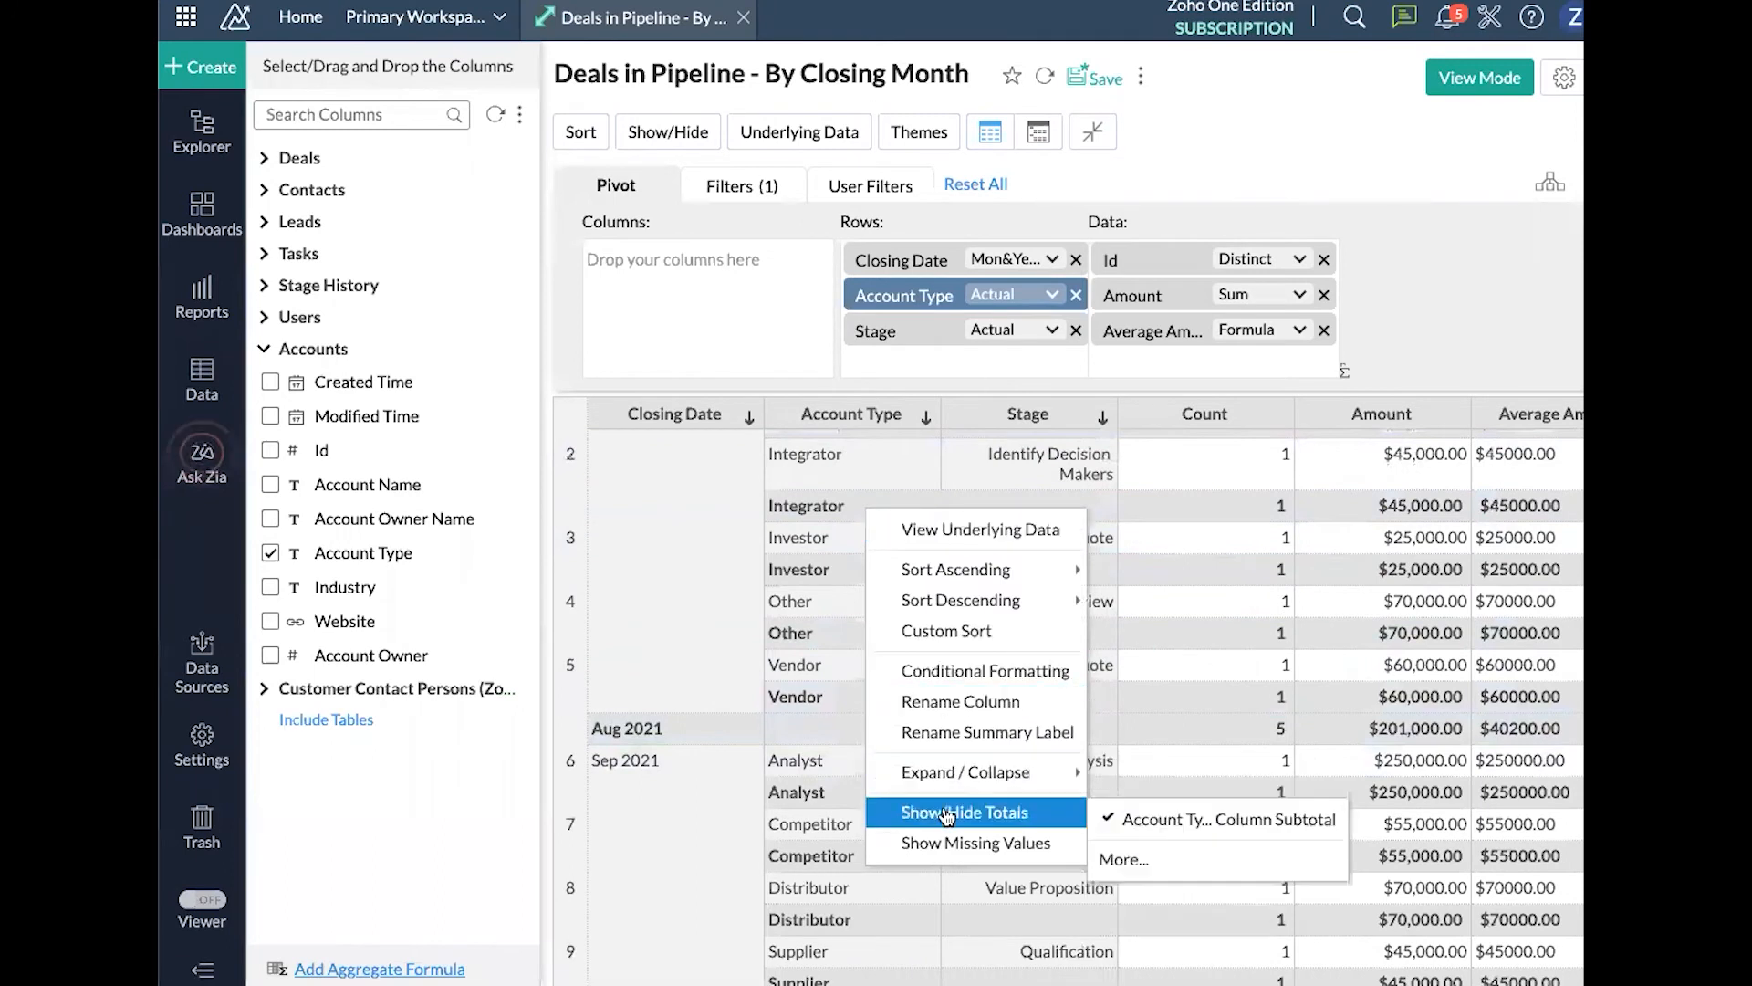
left_click(1128, 817)
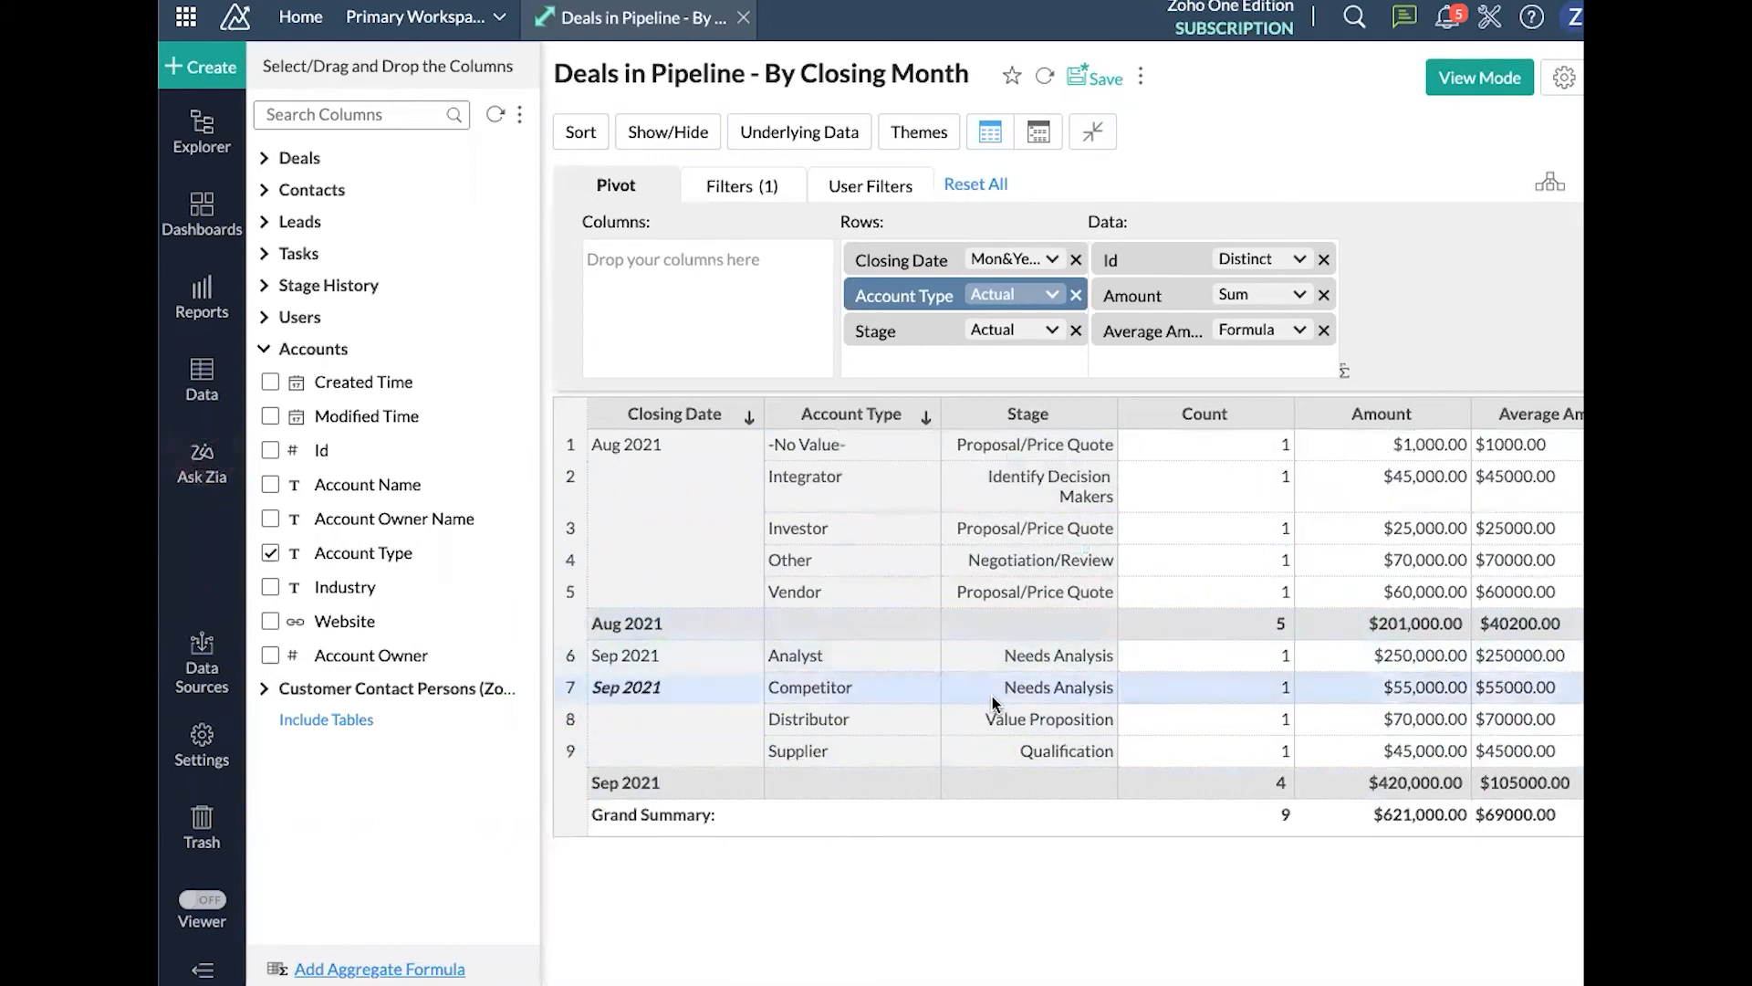
Remove Account Type from the pivot's rows, regenerate the pivot and save the report
left_click(1076, 294)
left_click(1017, 393)
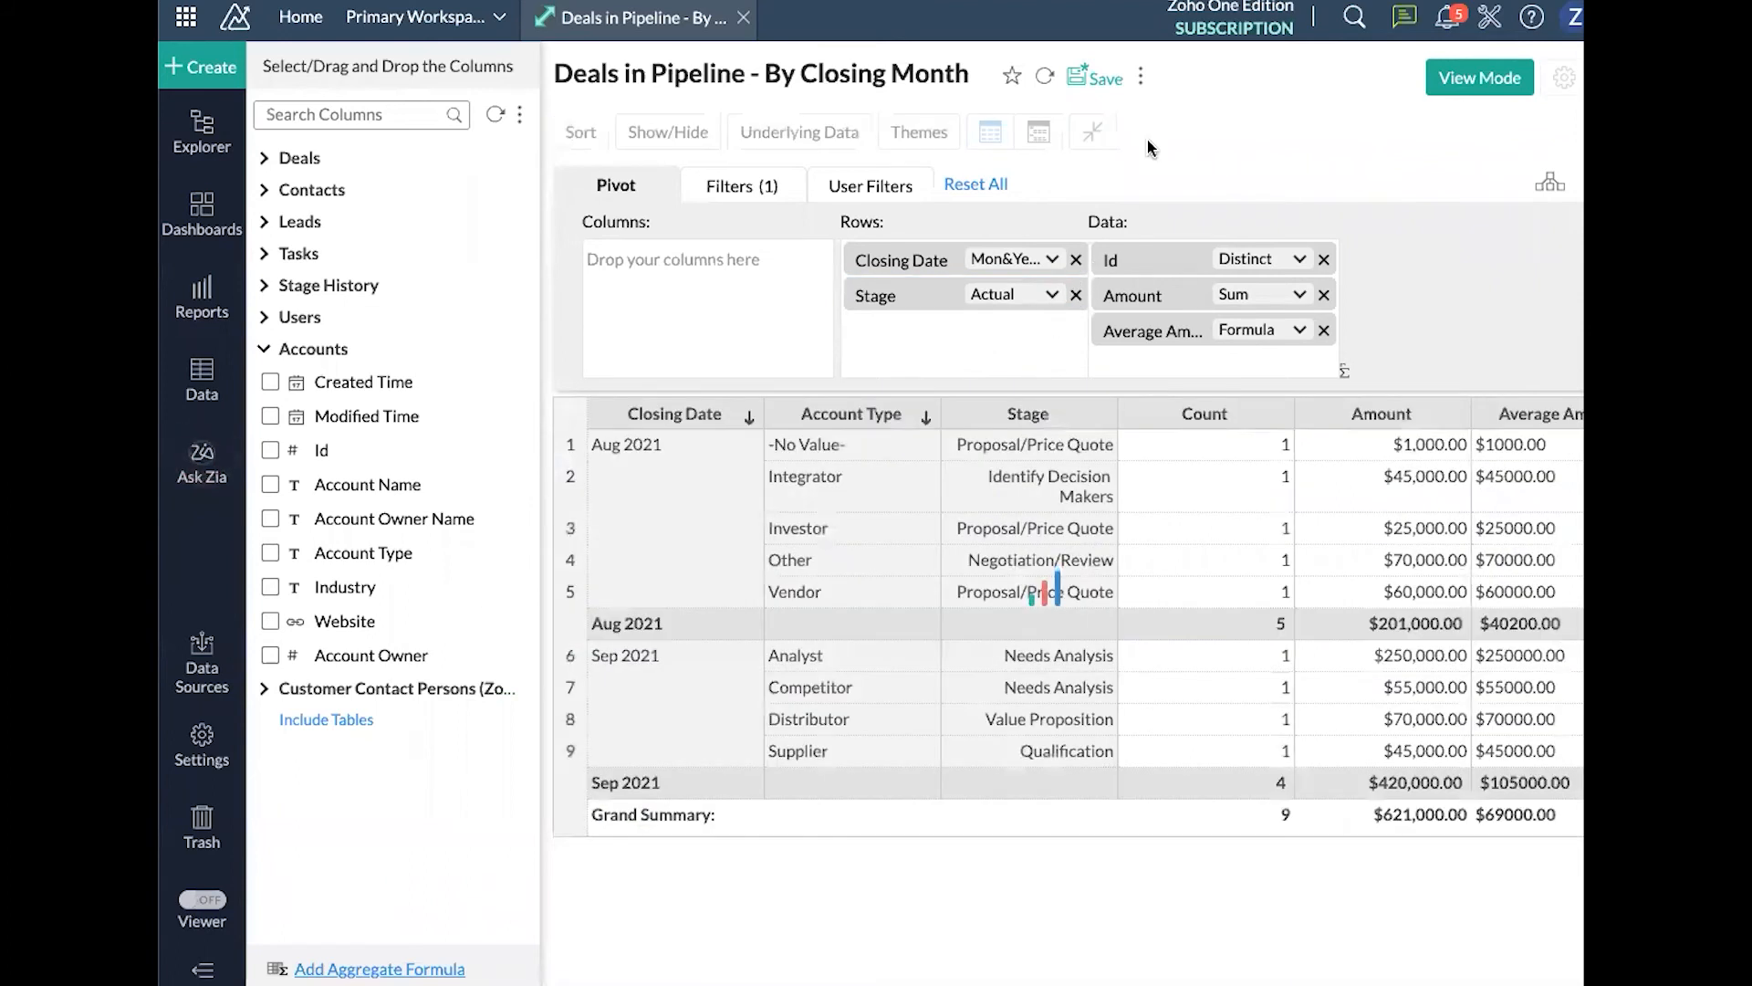
left_click(1104, 78)
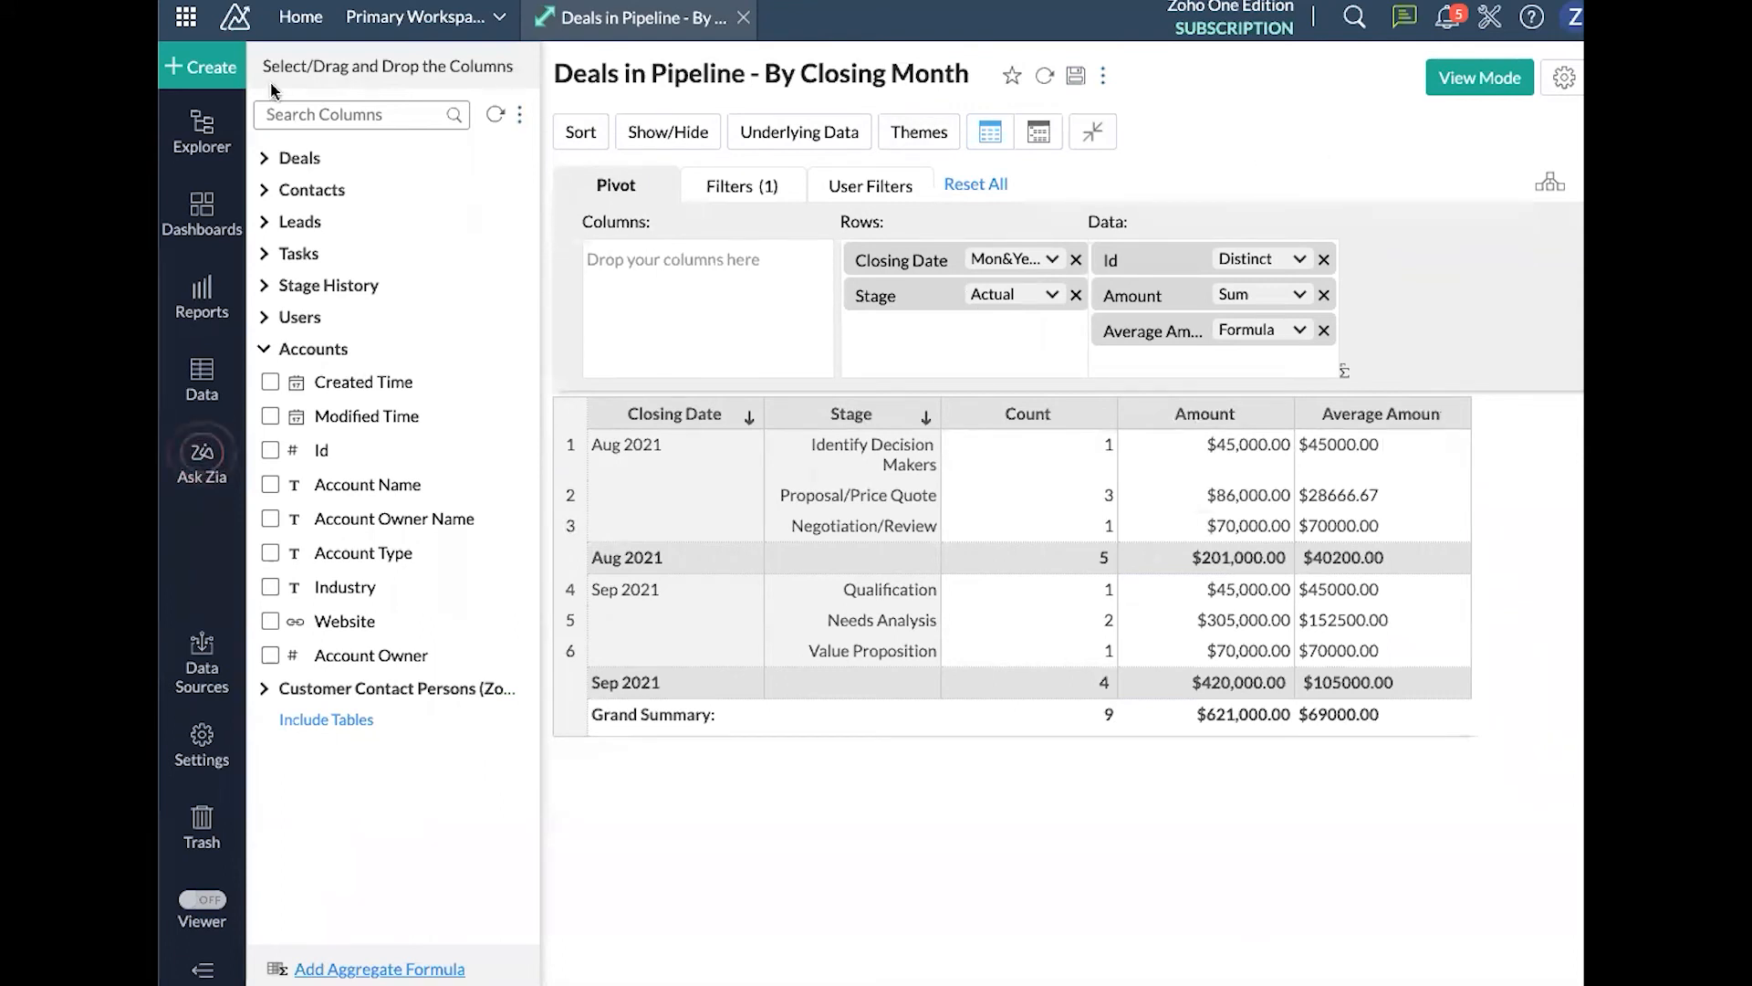
Create a new chart view with Deals as the base table and title it Active Pipeline
left_click(209, 81)
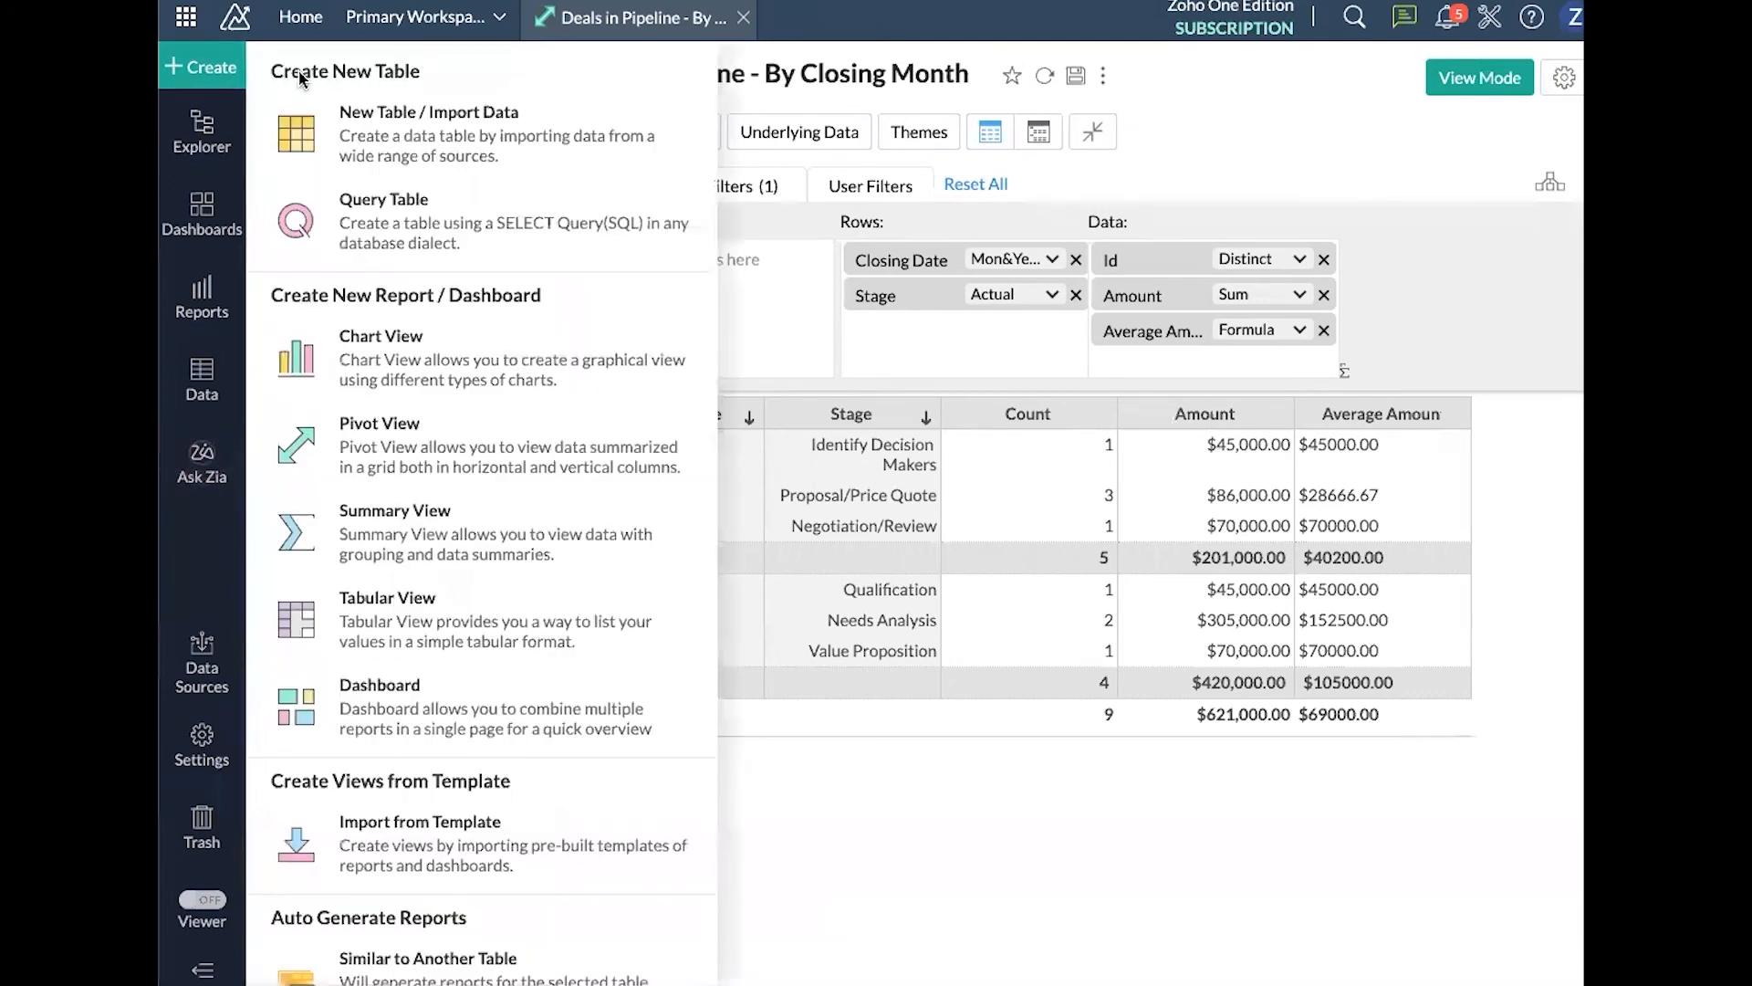
left_click(412, 368)
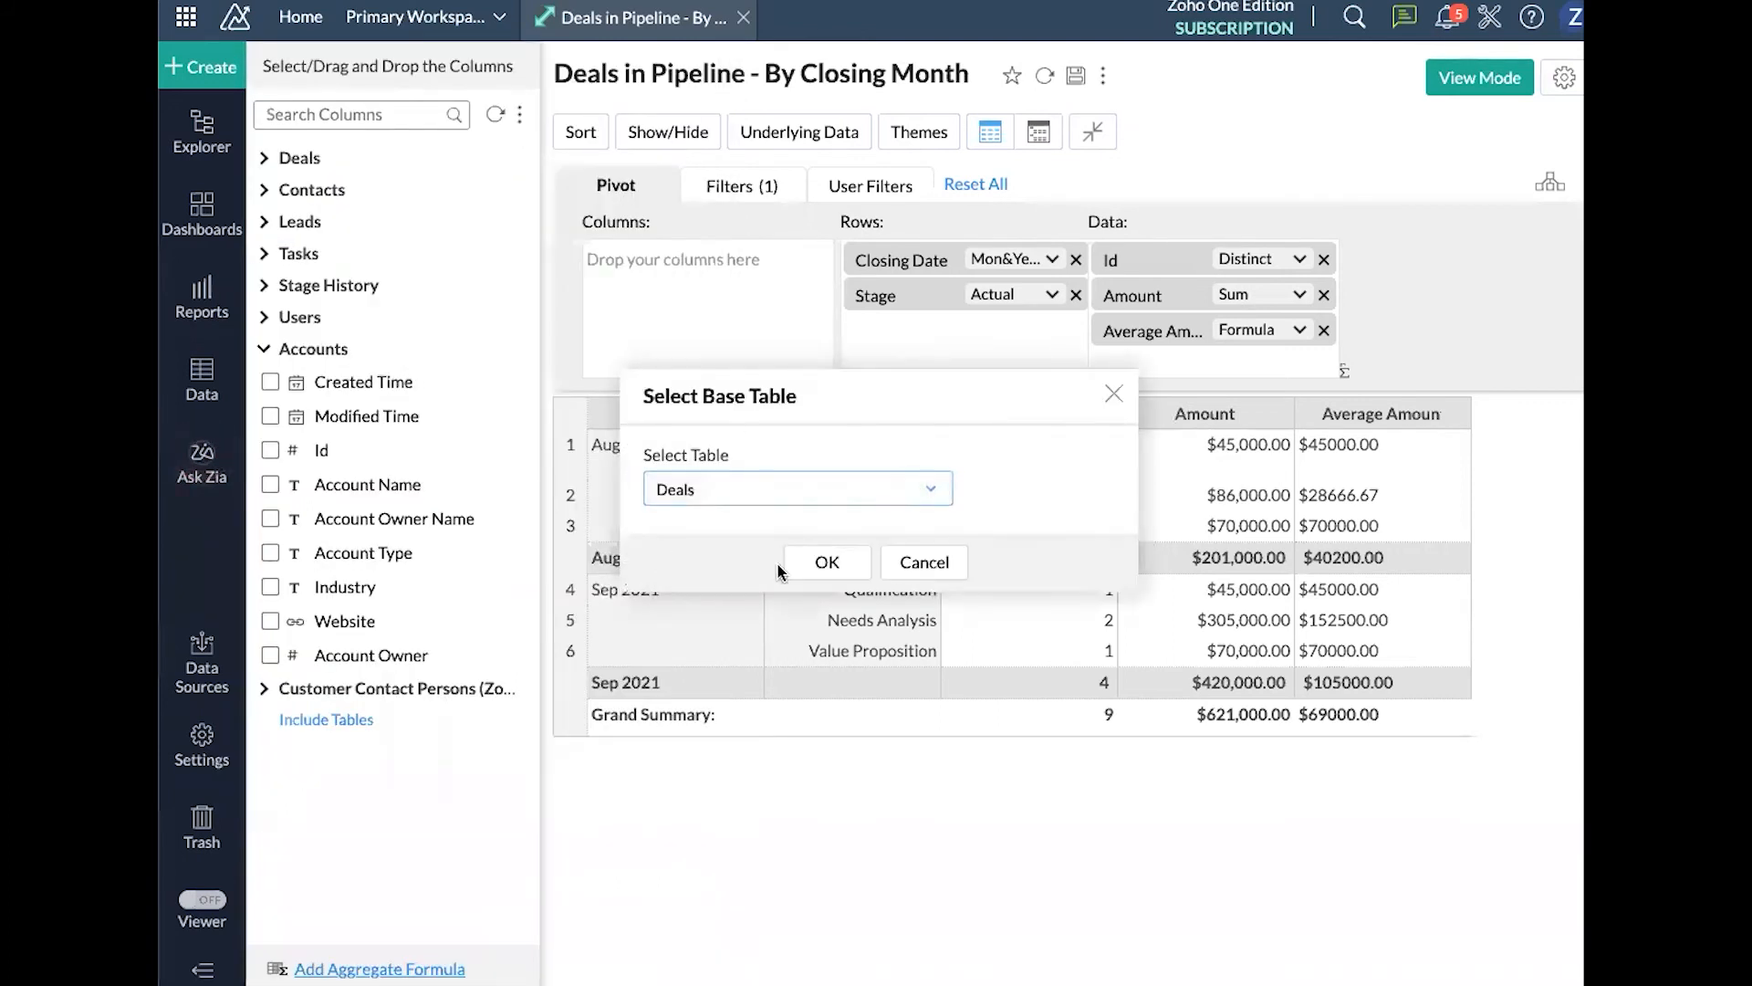
left_click(825, 565)
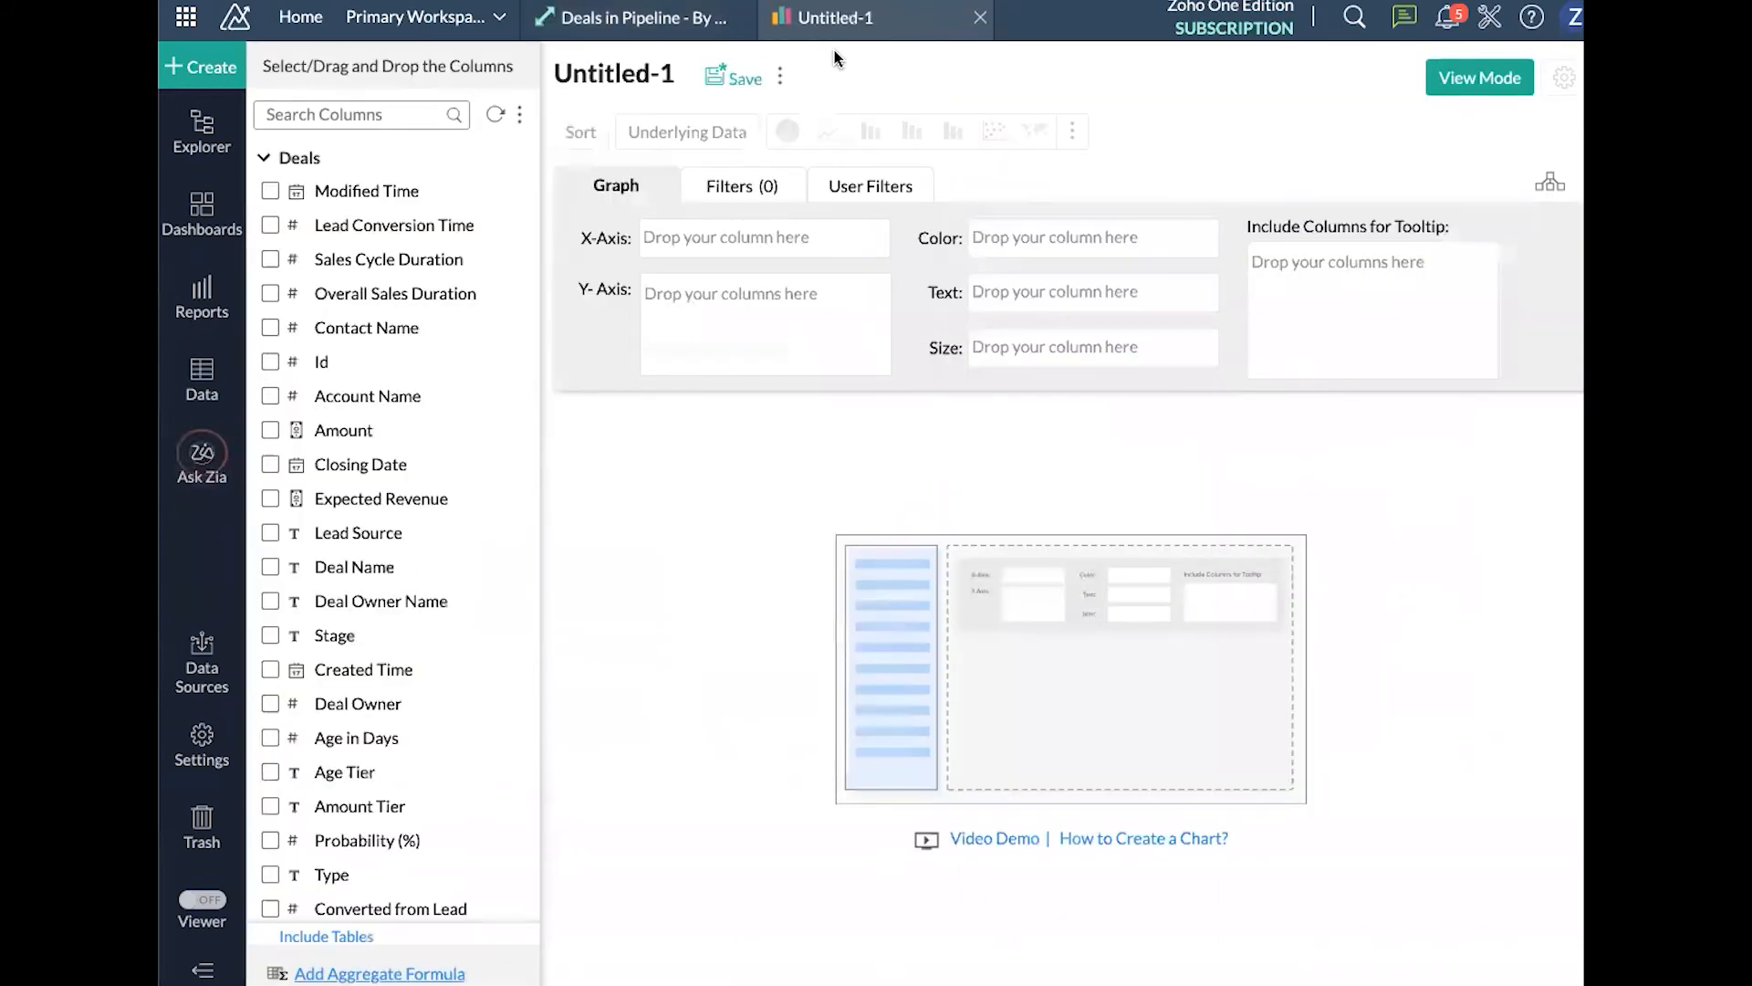
left_click(607, 75)
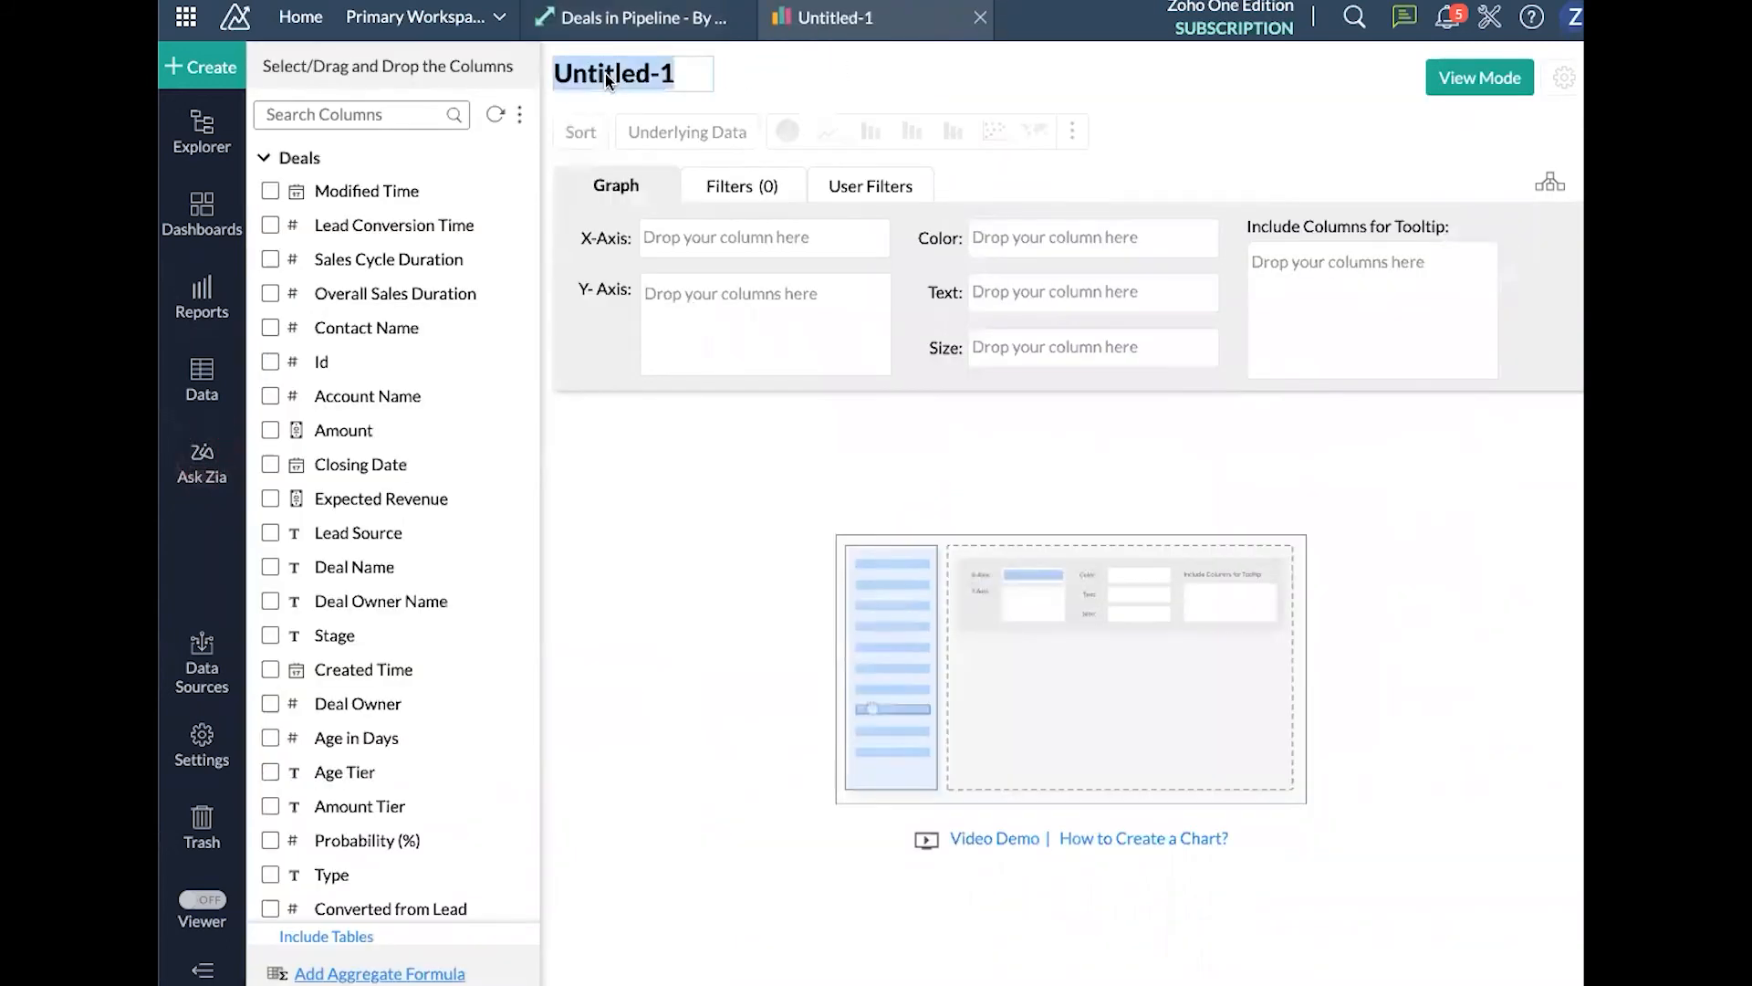
type("A")
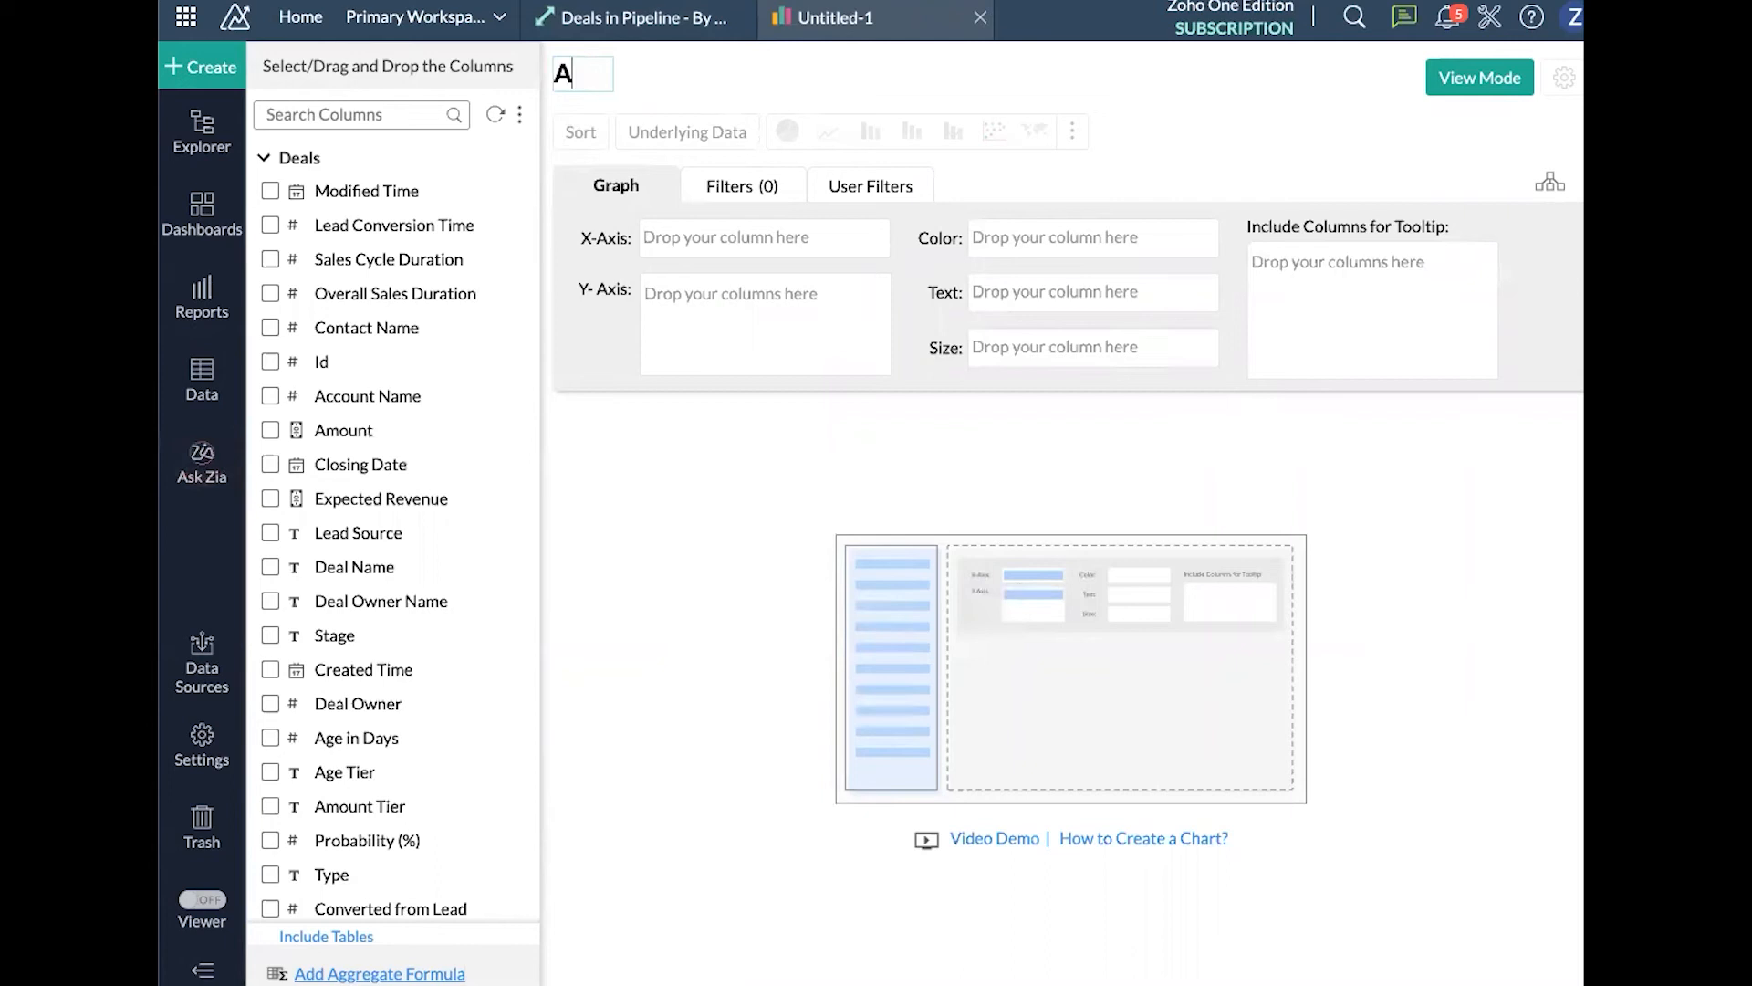
type("ctive Pipeline")
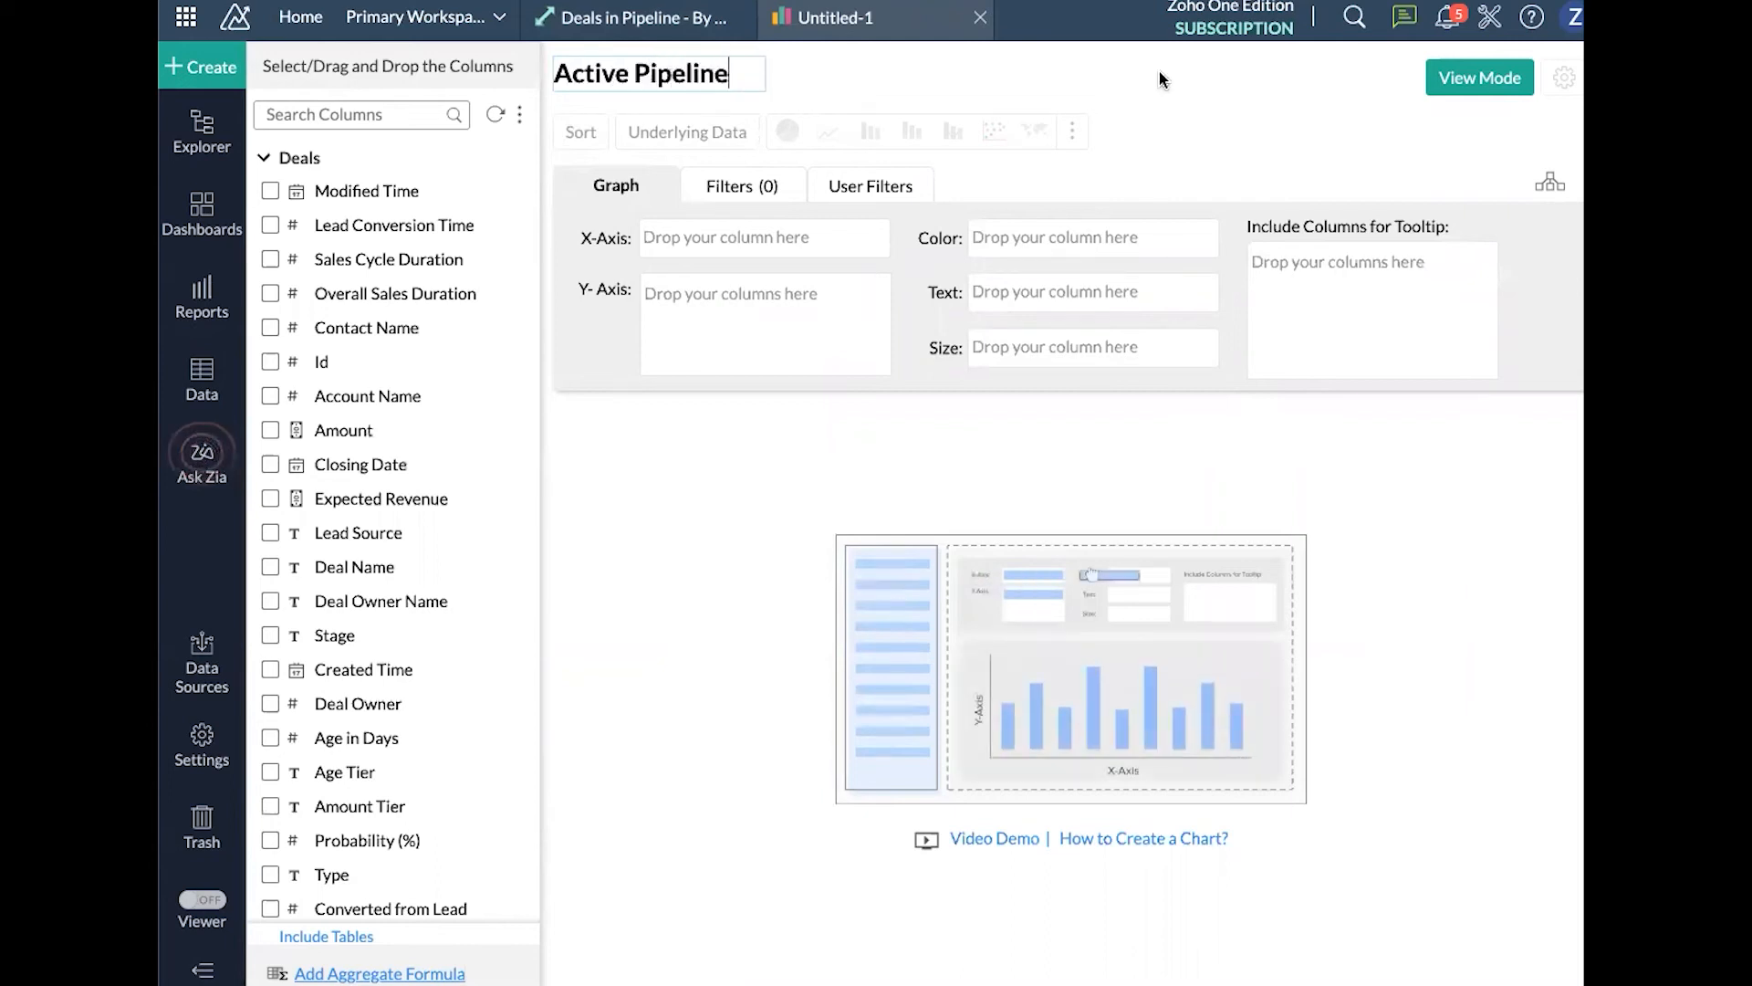
left_click(1160, 73)
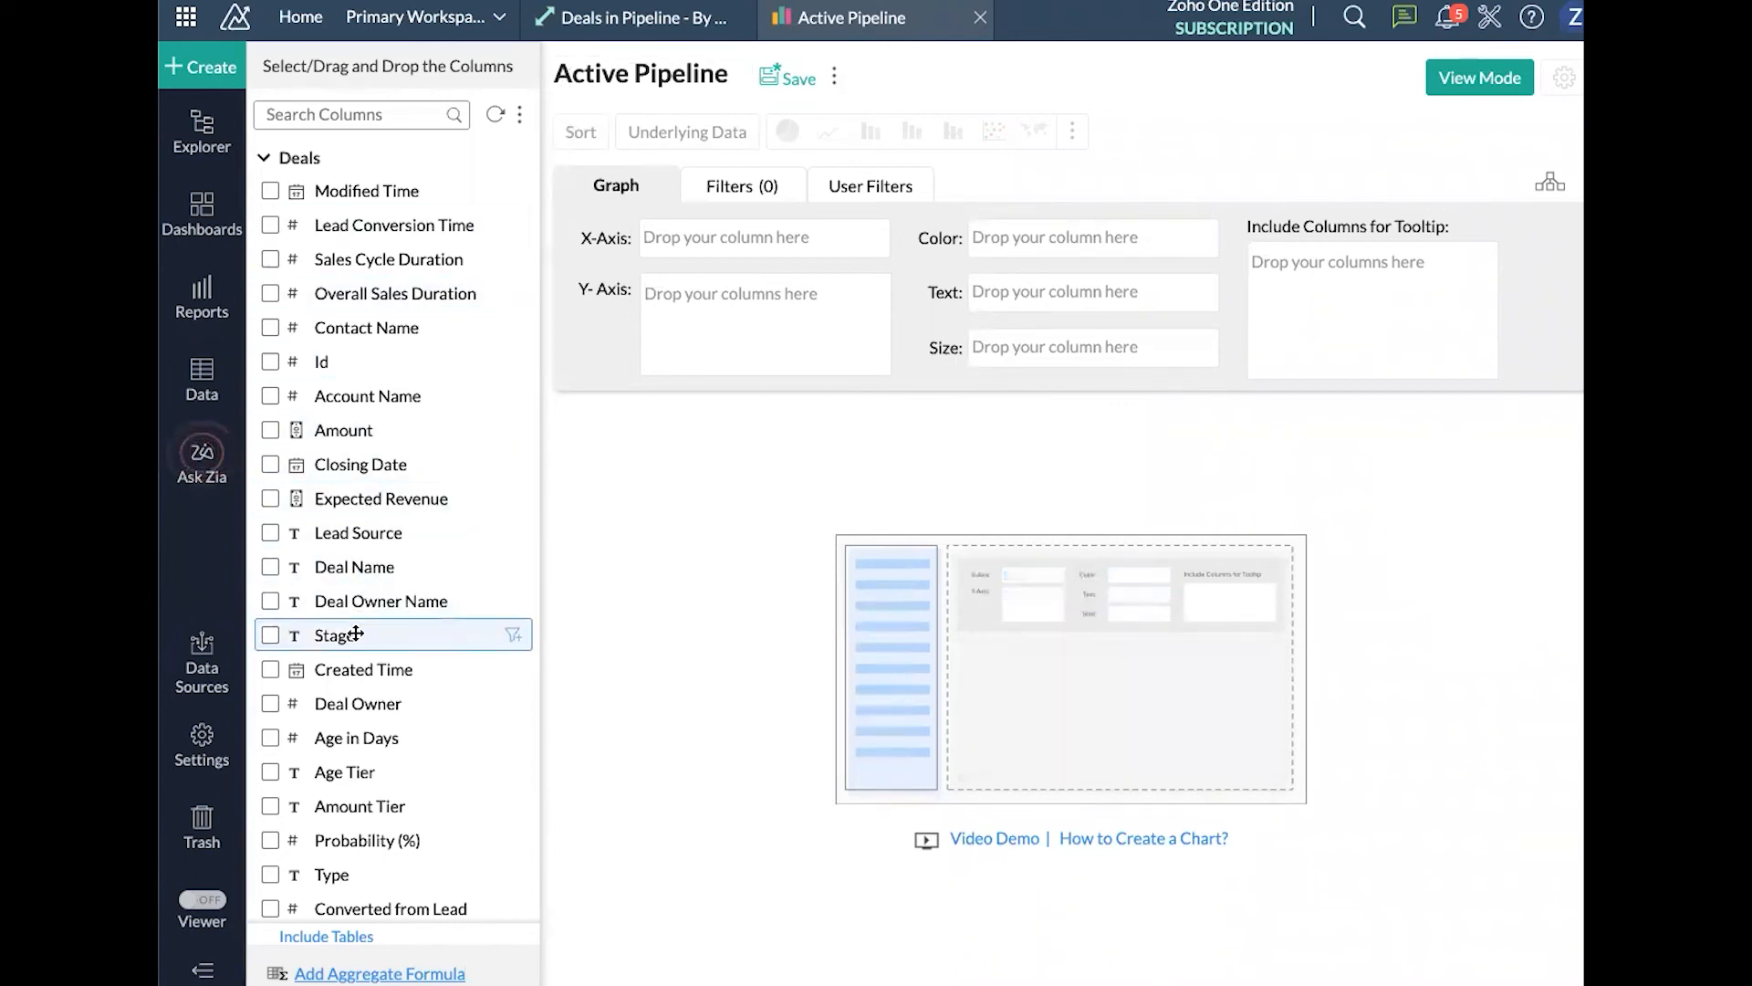
Place Stage on the X-axis, generate the graph and save it as Active Pipeline in the Zenatta Custom Reporting folder
left_click_drag(356, 633, 767, 239)
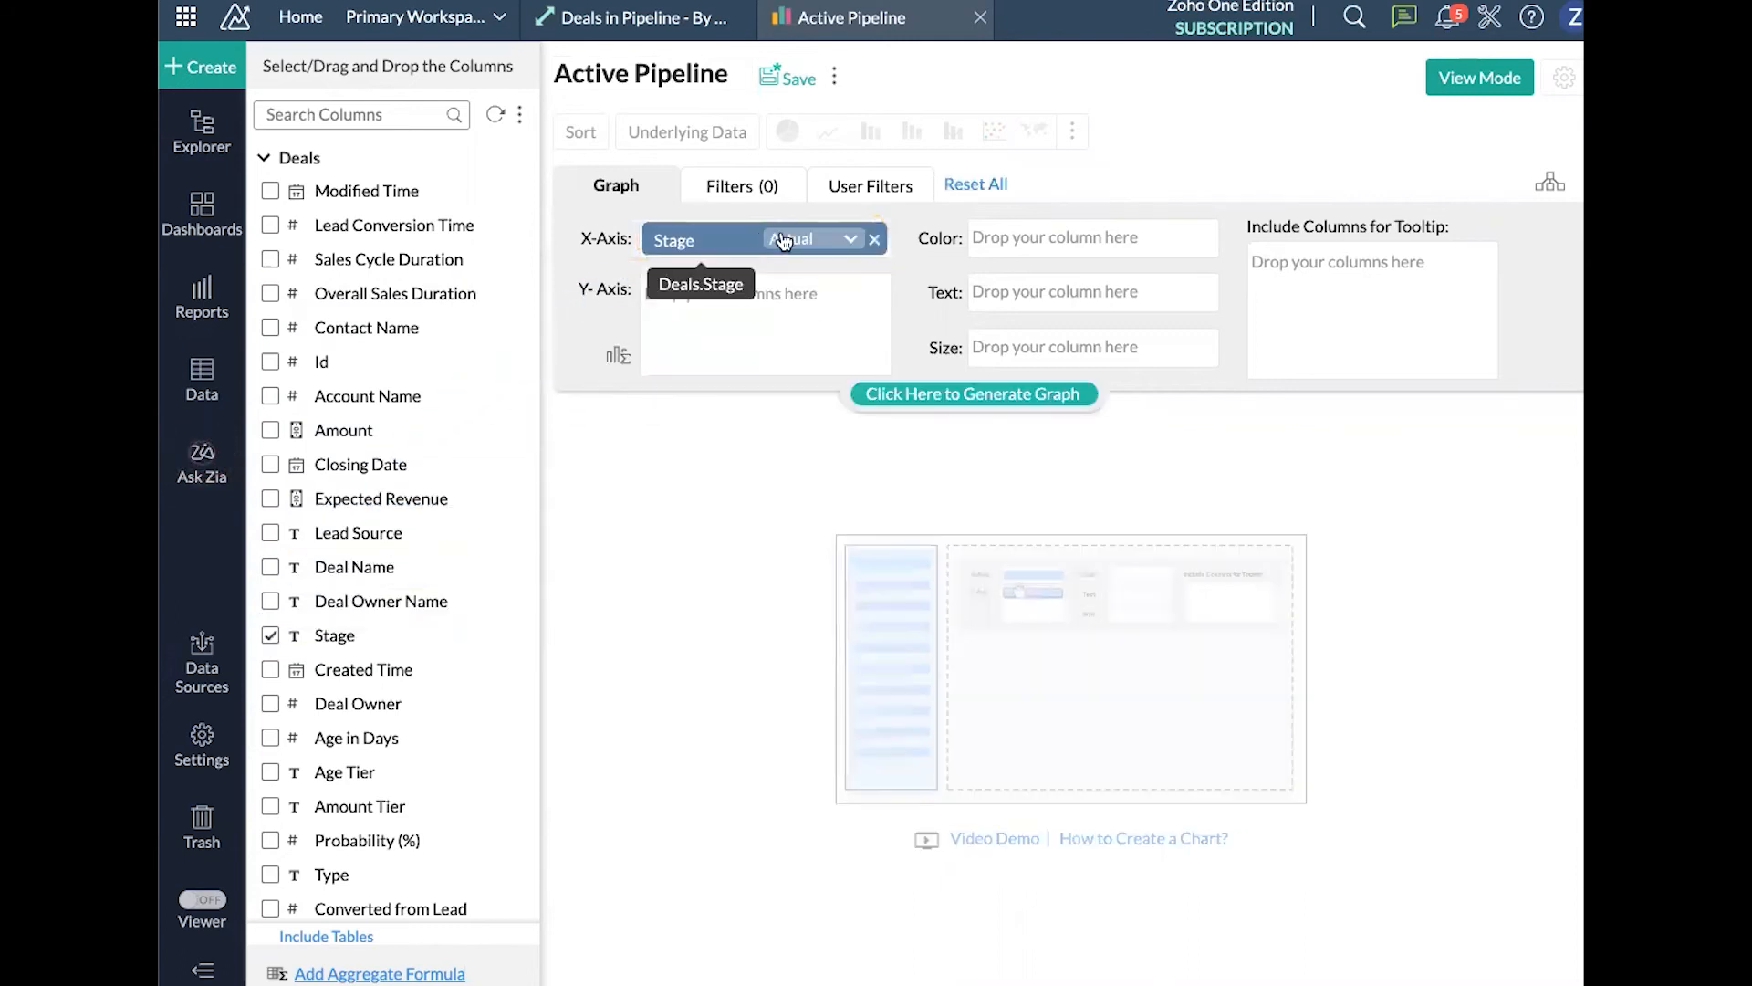
left_click(1004, 394)
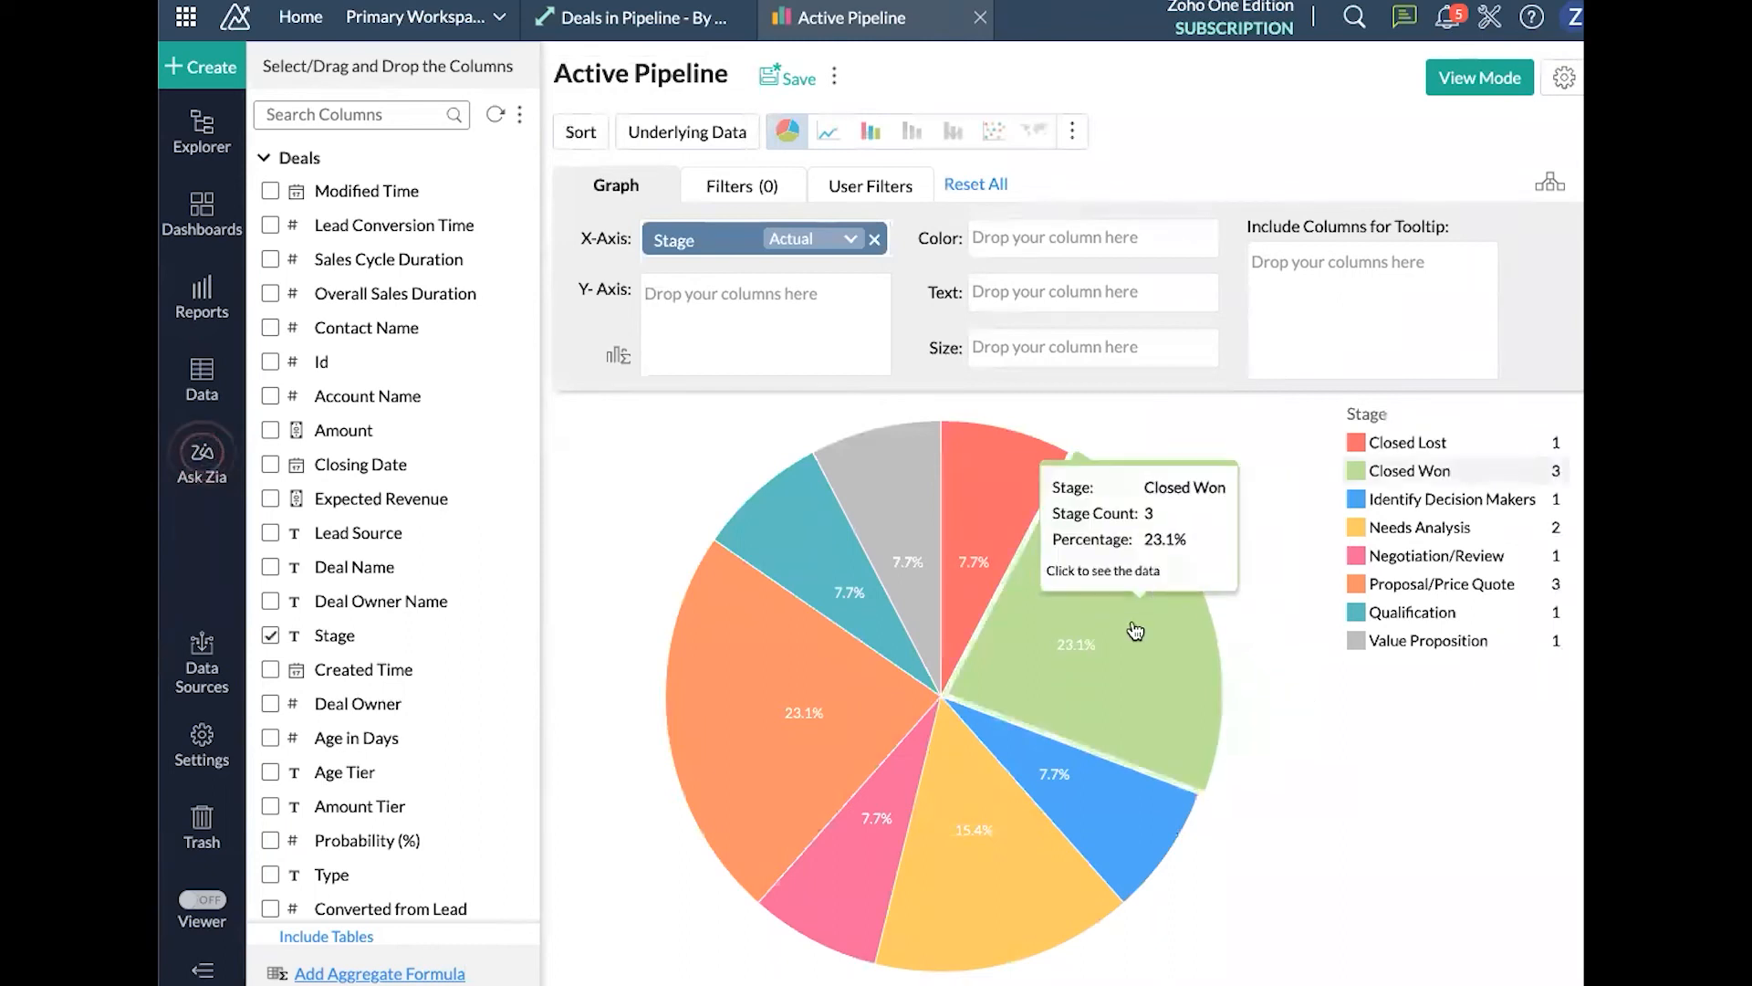
mouse_move(873, 504)
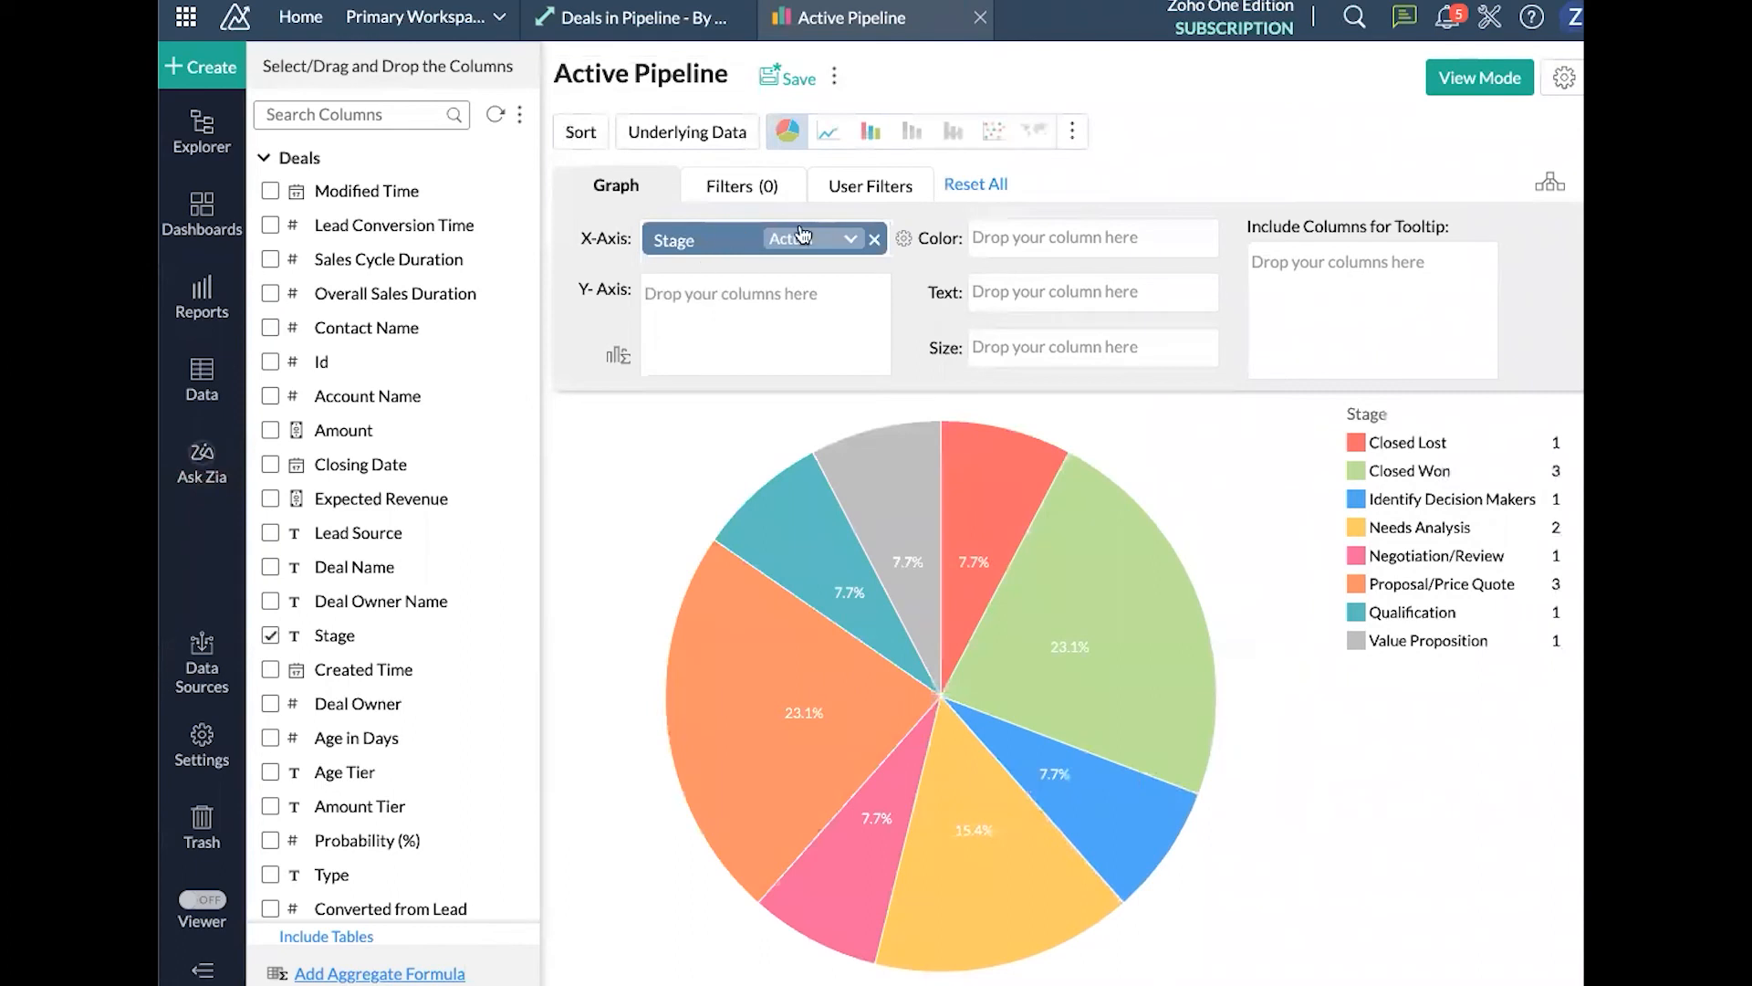
left_click(783, 80)
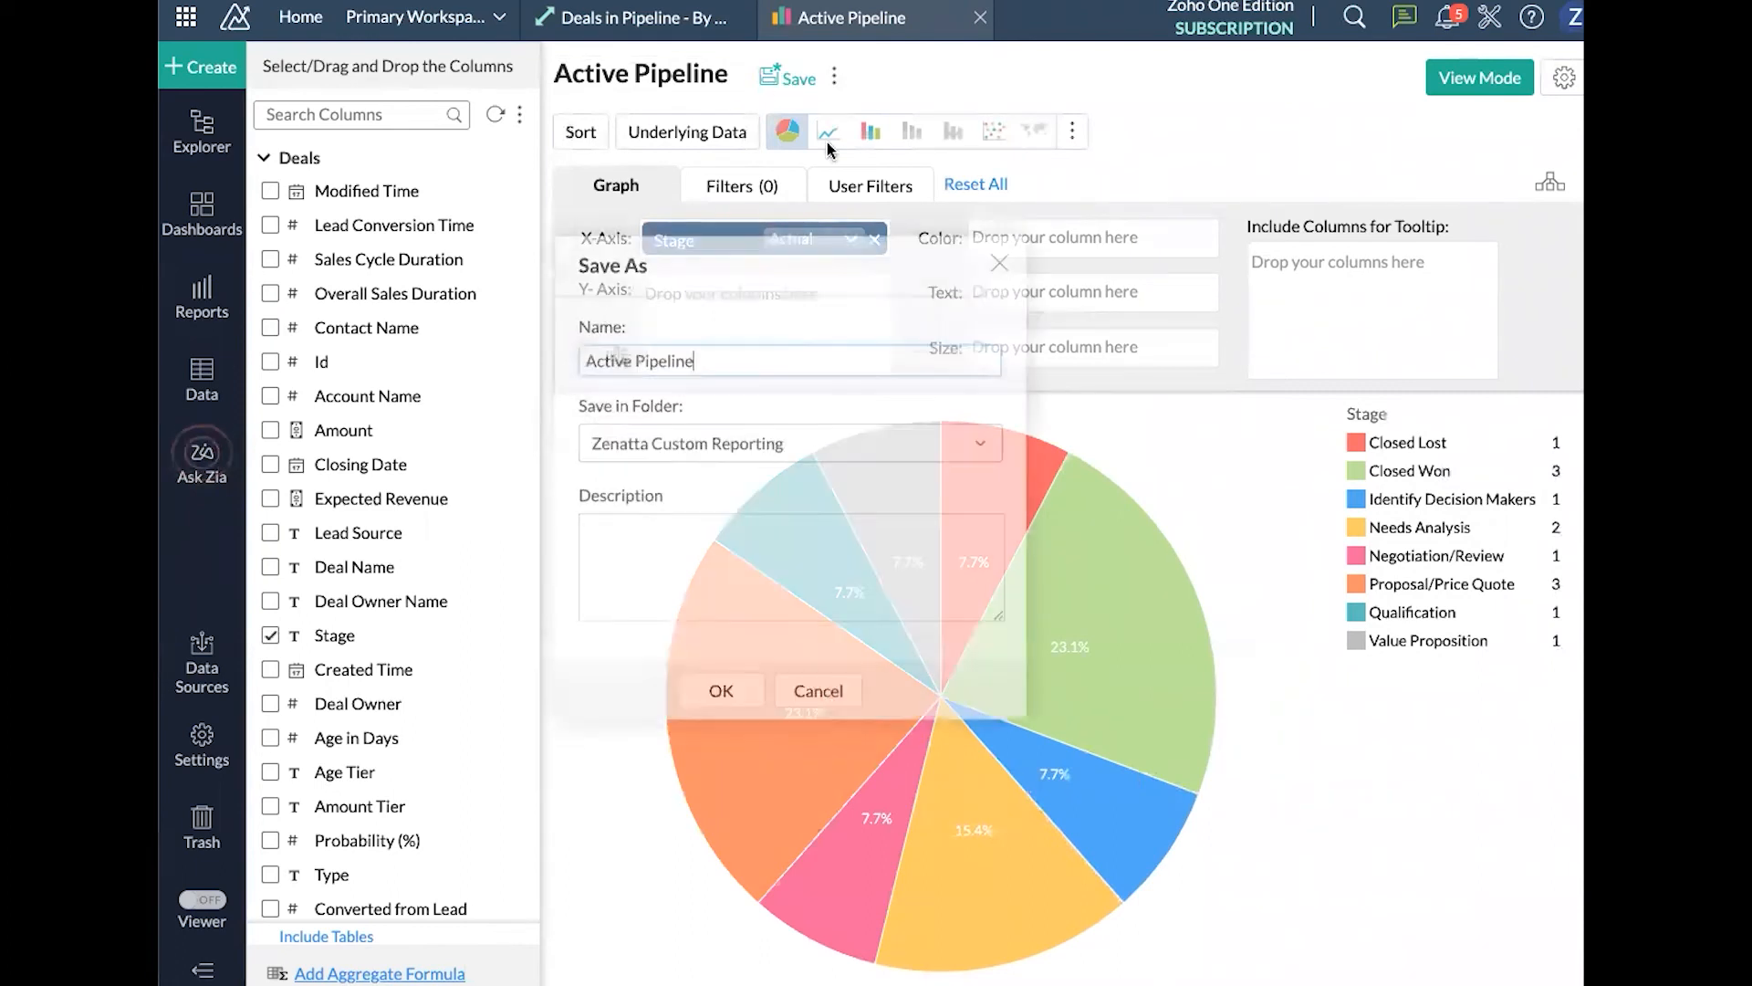
left_click(721, 691)
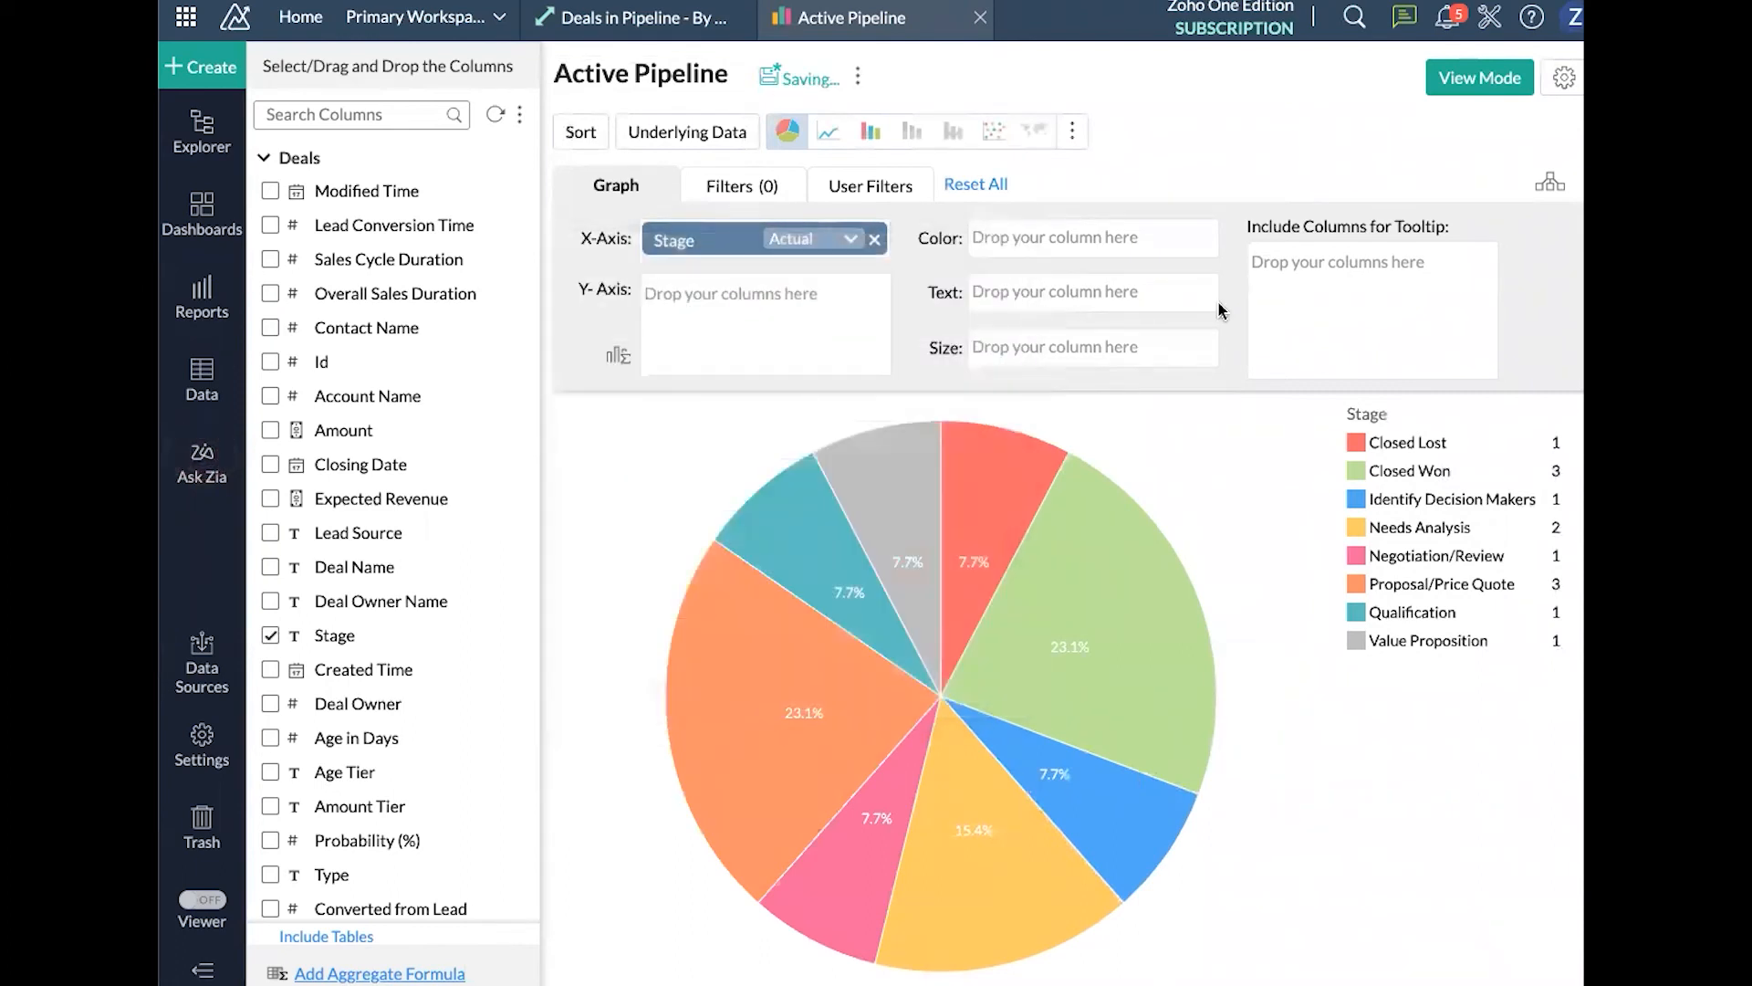
Try the Active Pipeline graph as a bar chart and switch it to a line chart
left_click(1075, 134)
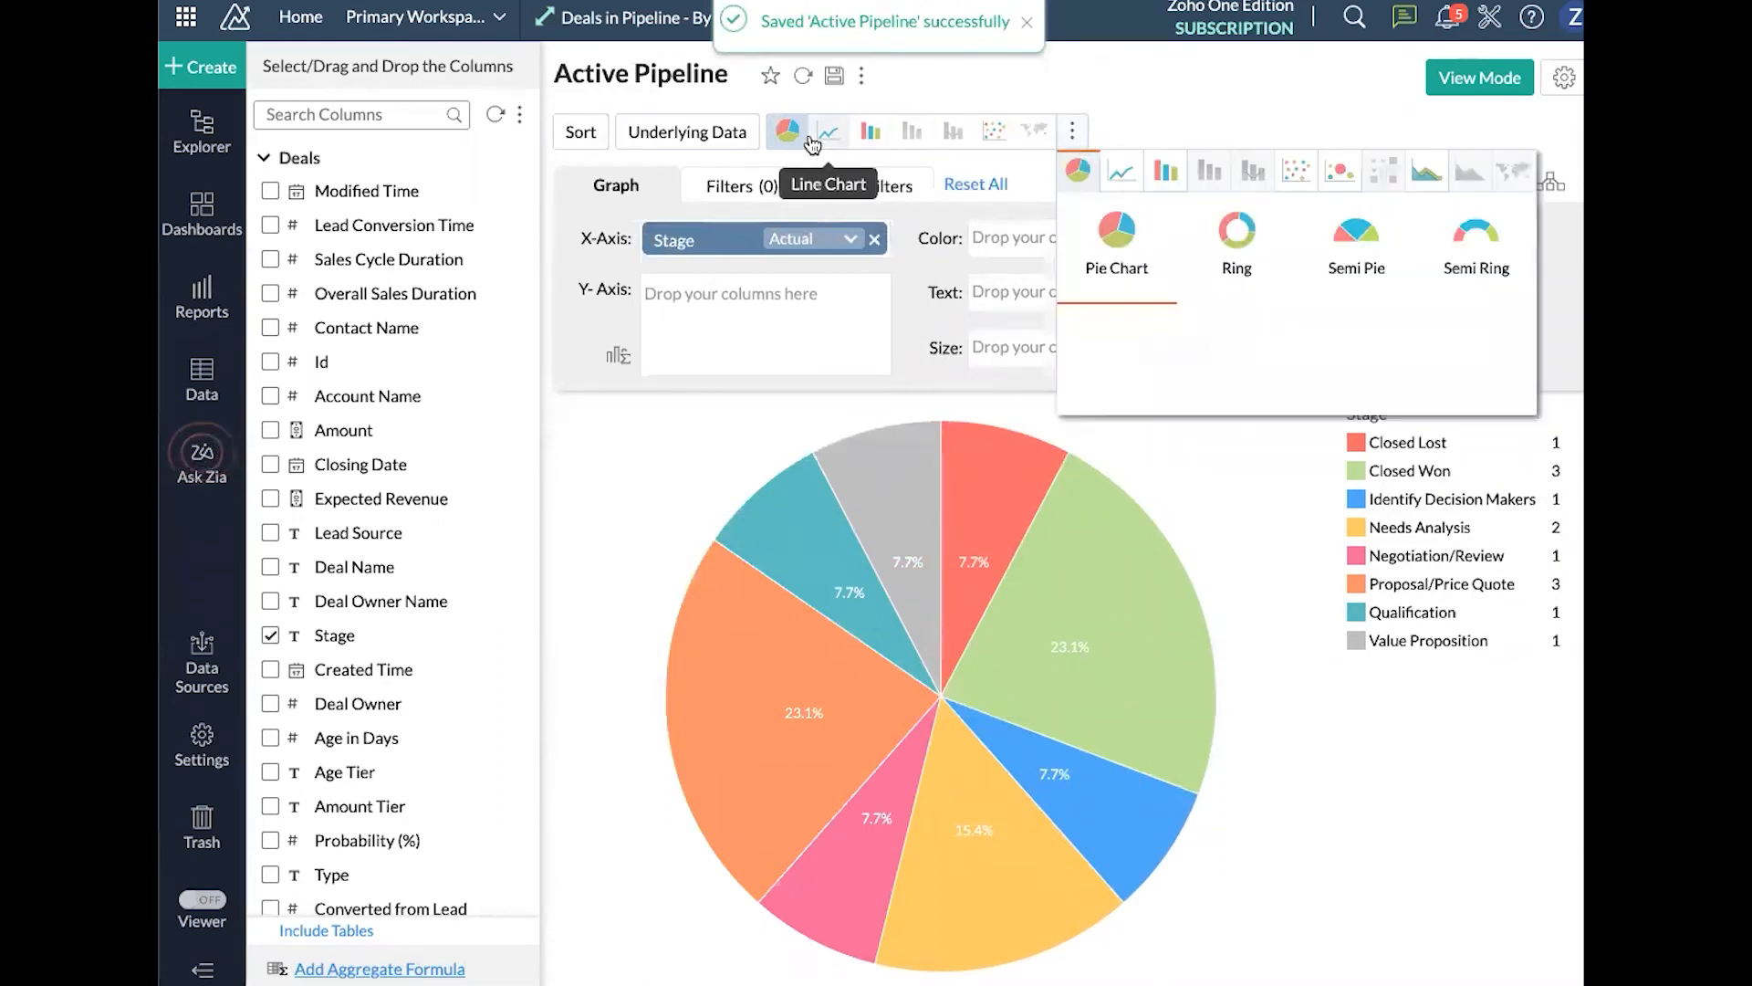
left_click(869, 136)
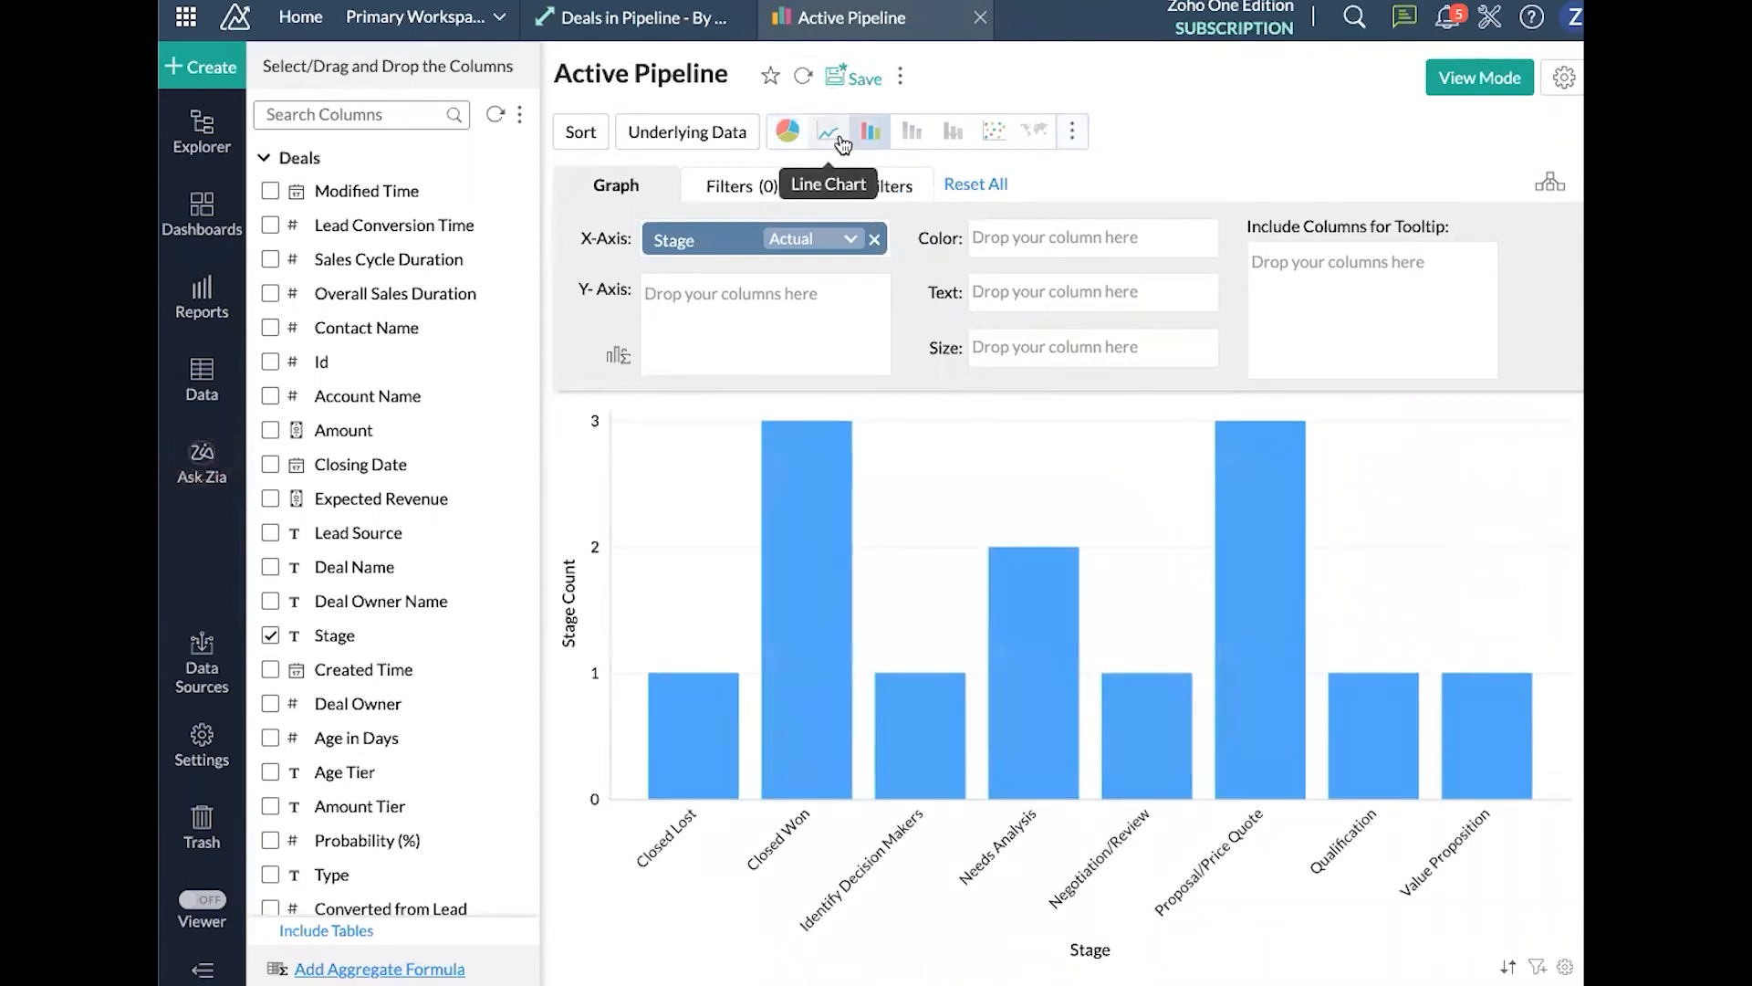
left_click(840, 138)
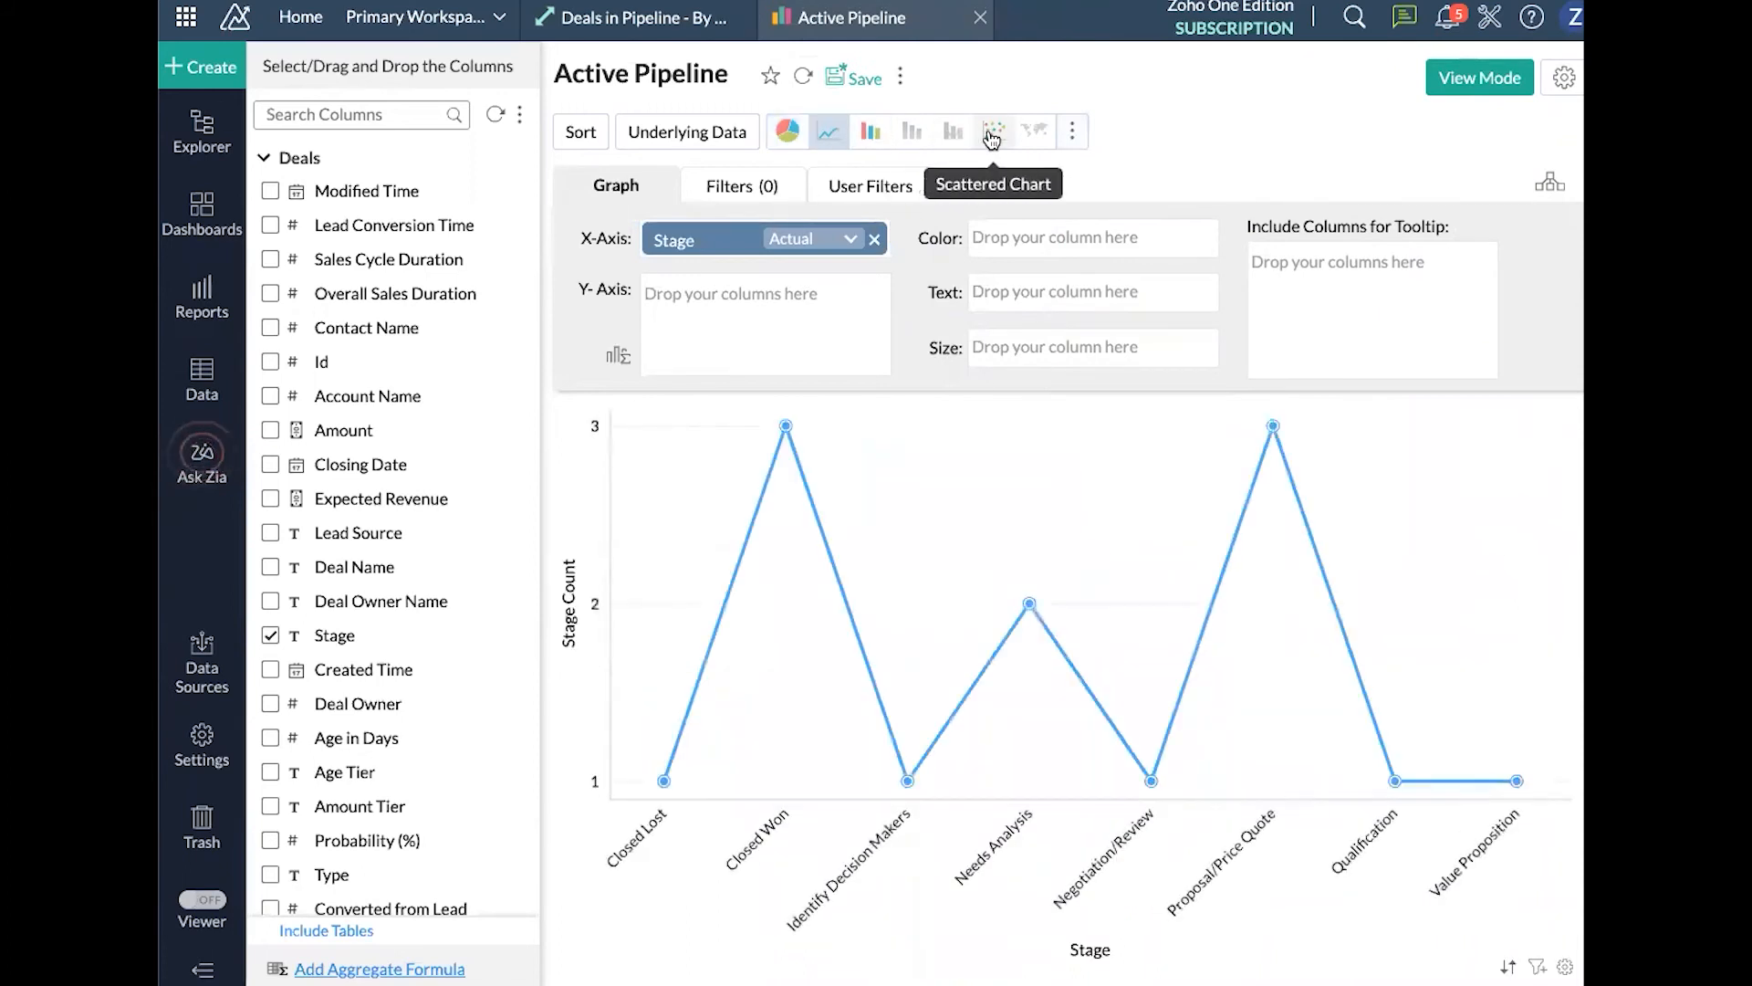
Change the Active Pipeline graph to a funnel chart and save it
left_click(870, 133)
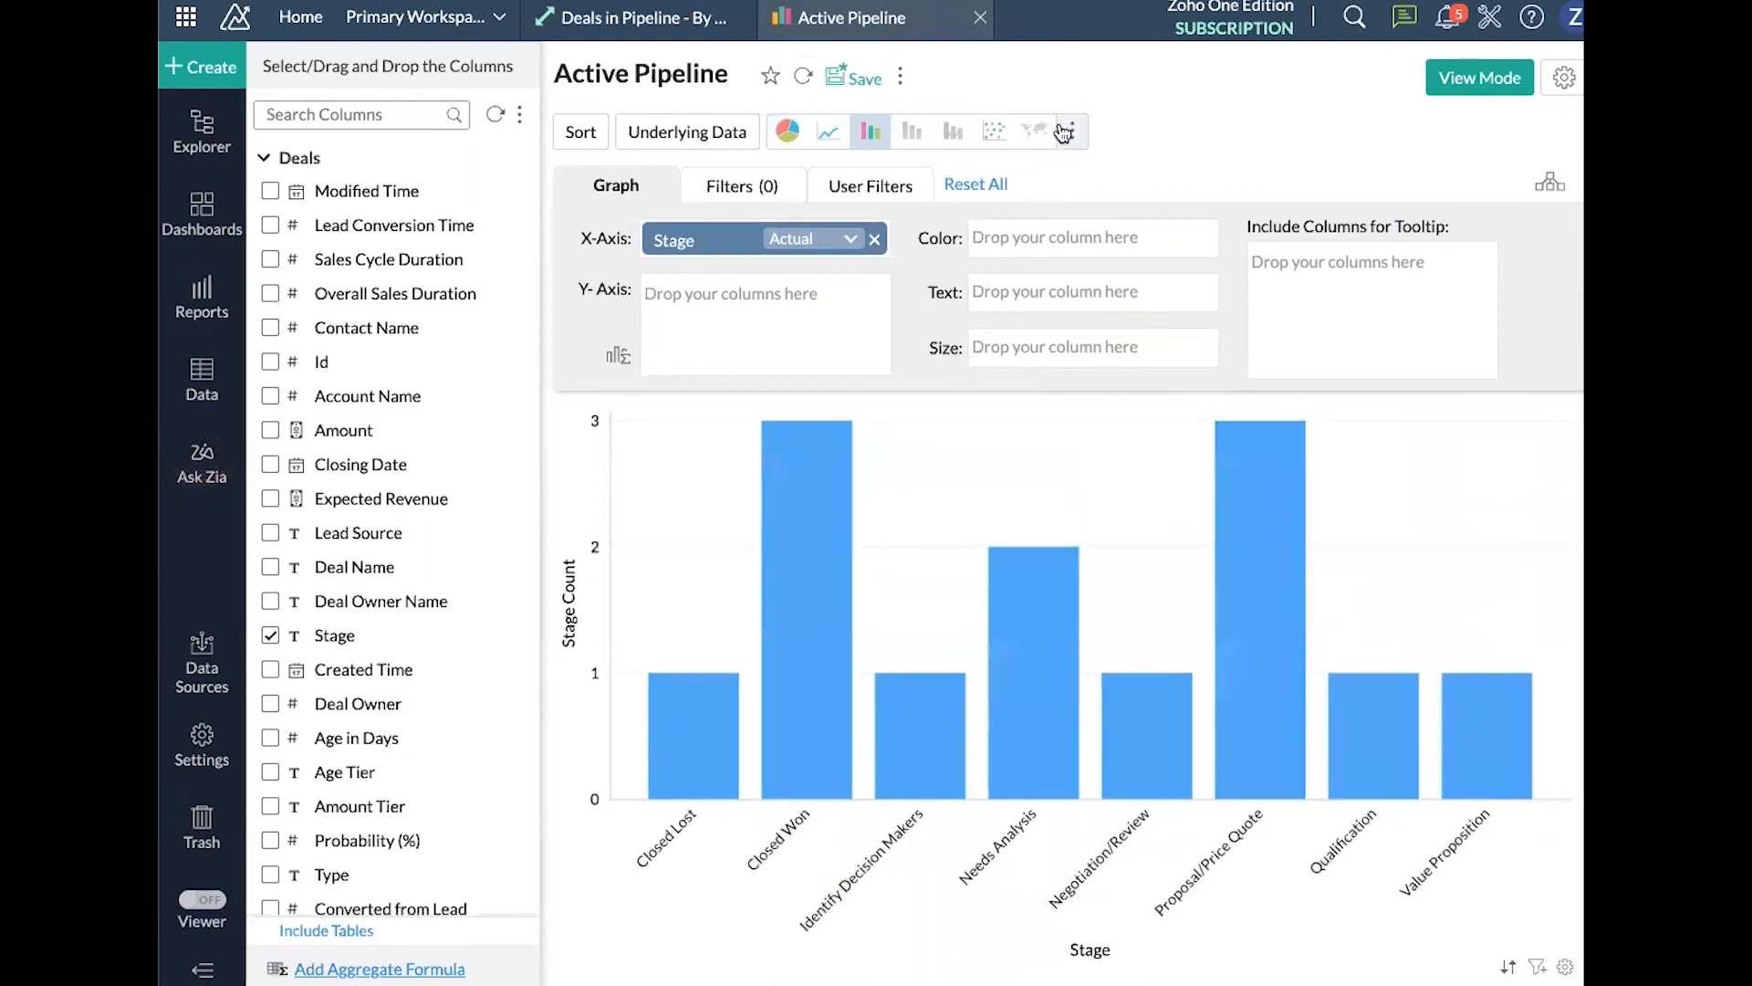
left_click(1066, 131)
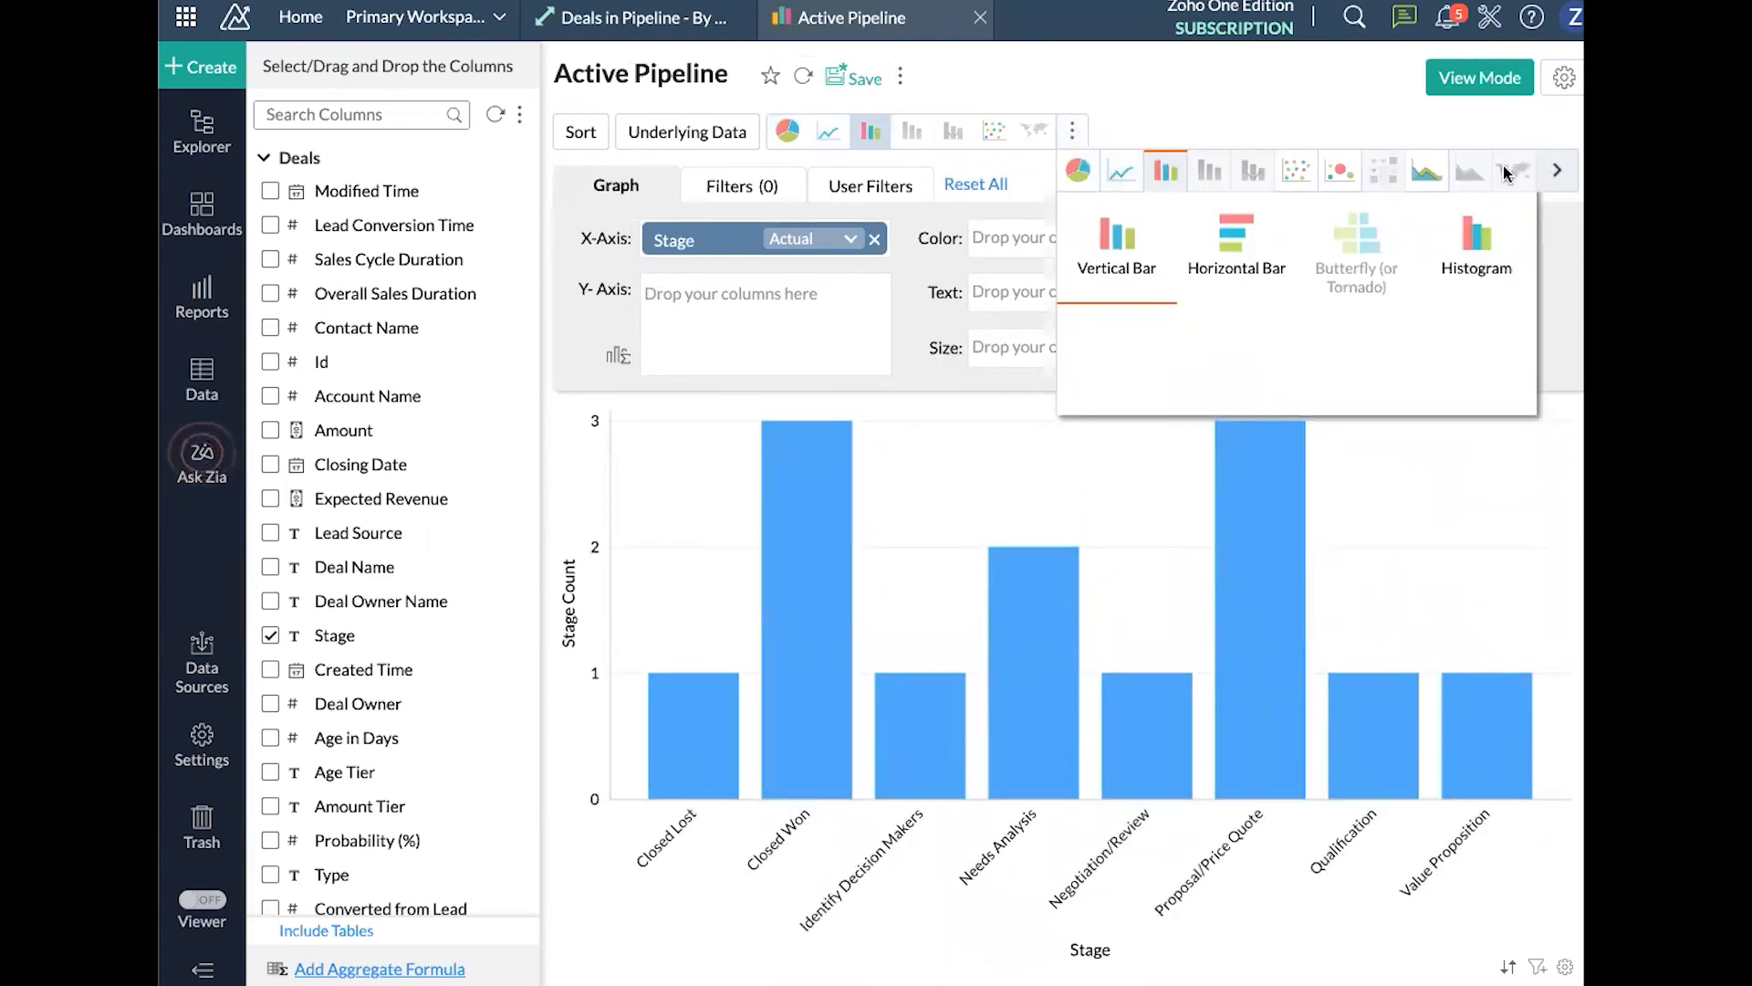
left_click(1554, 173)
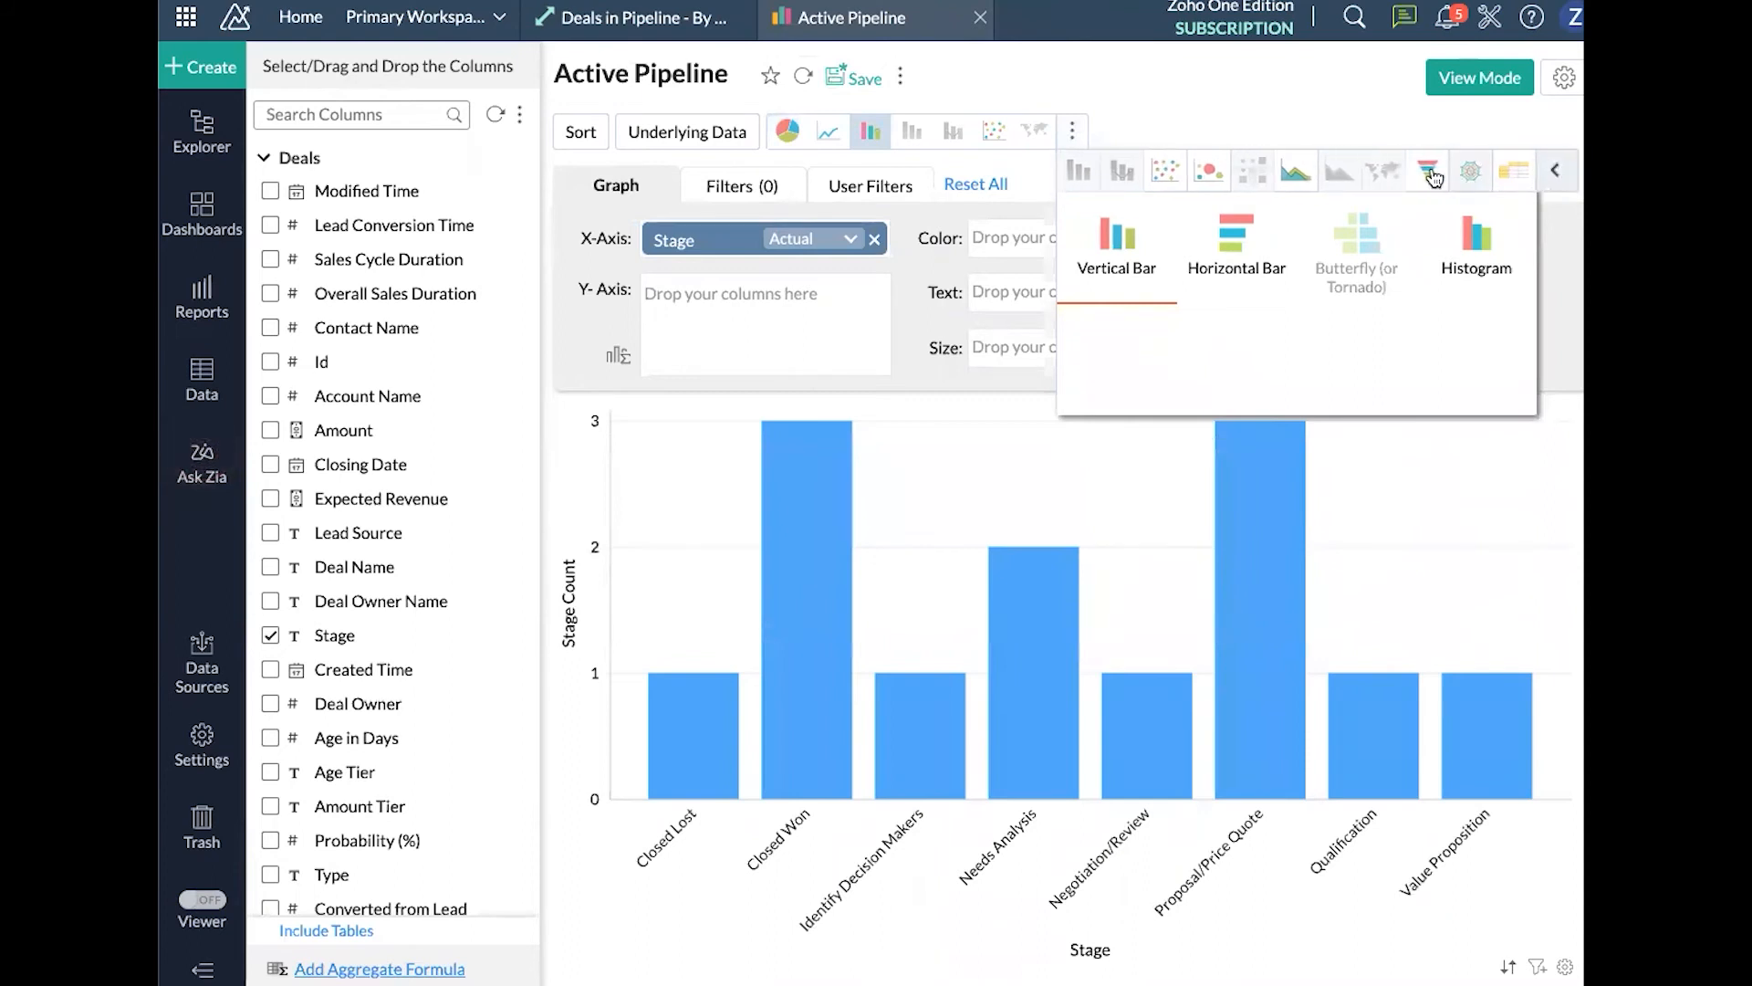
left_click(1429, 171)
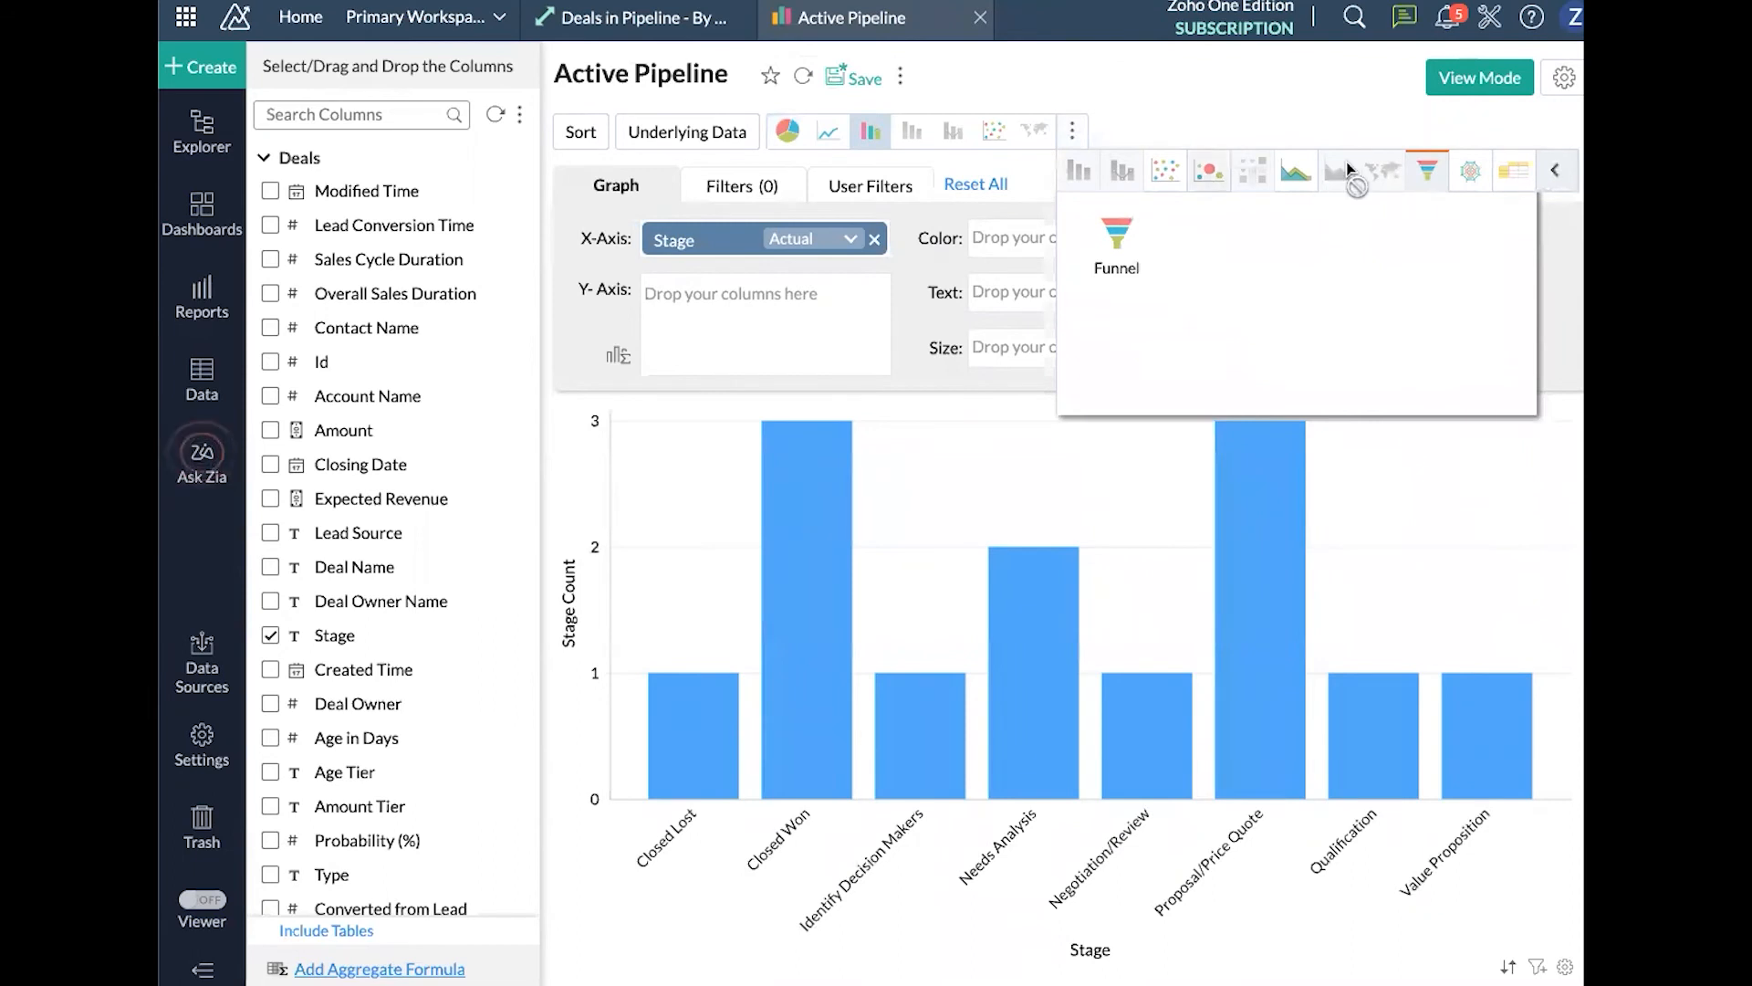
left_click(1551, 174)
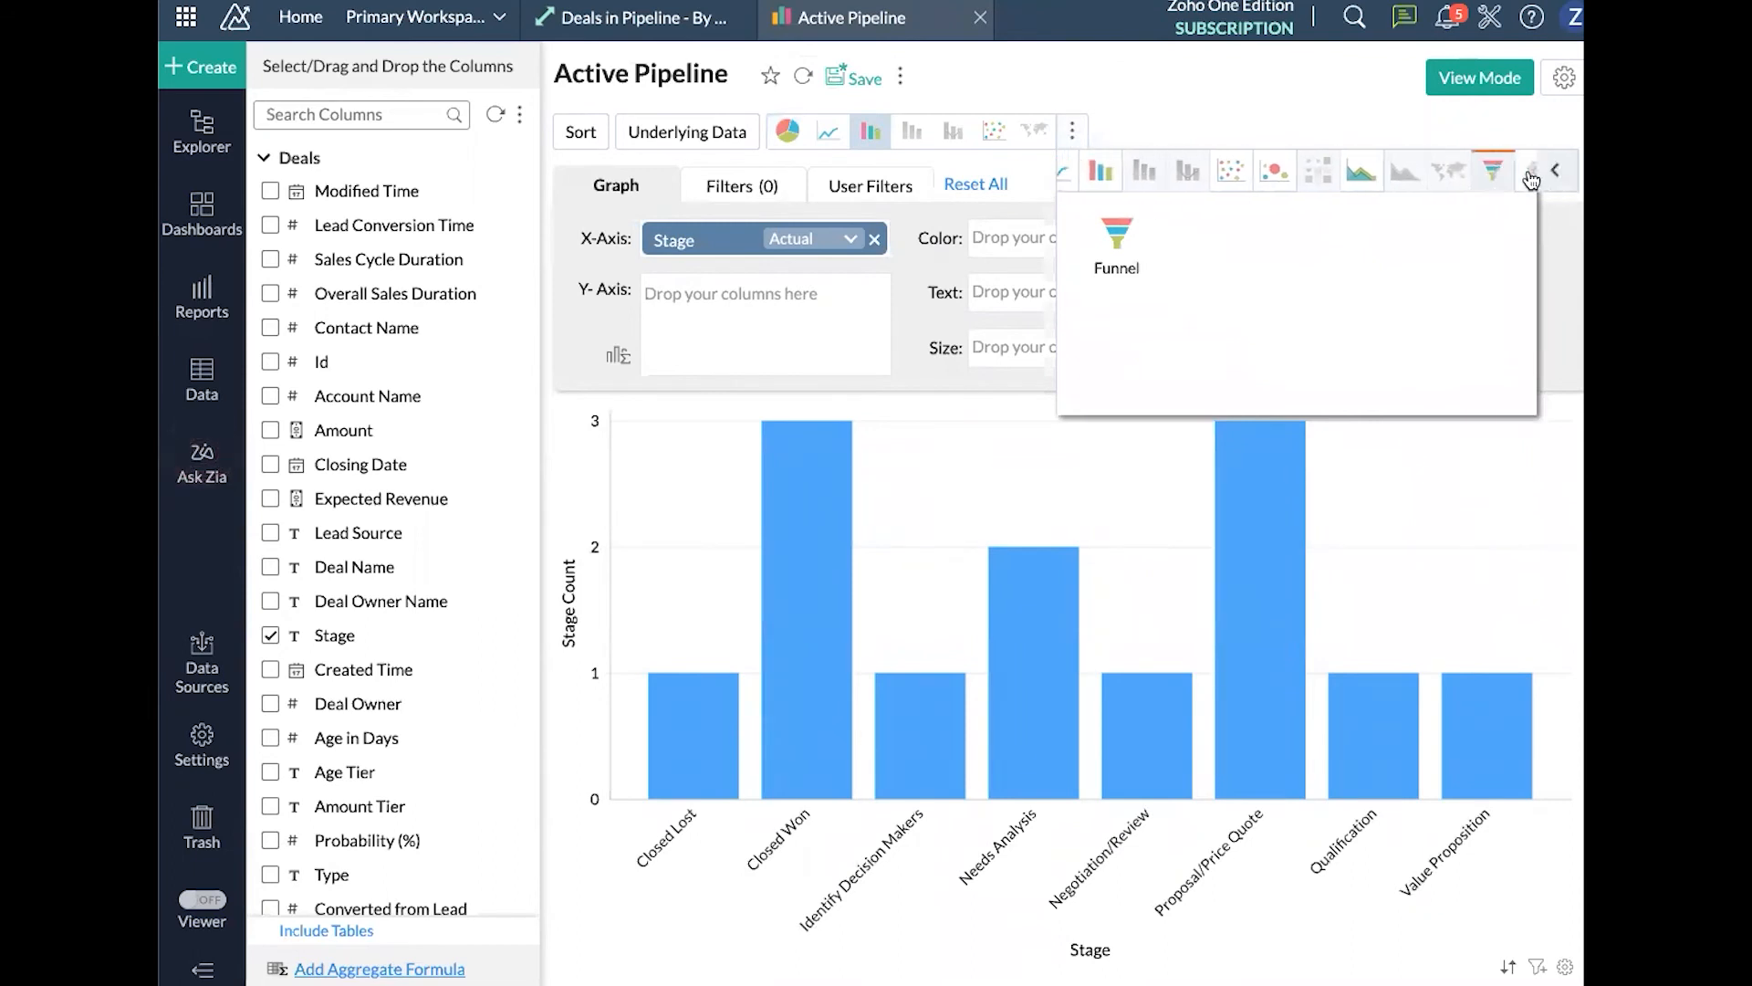
left_click(1128, 251)
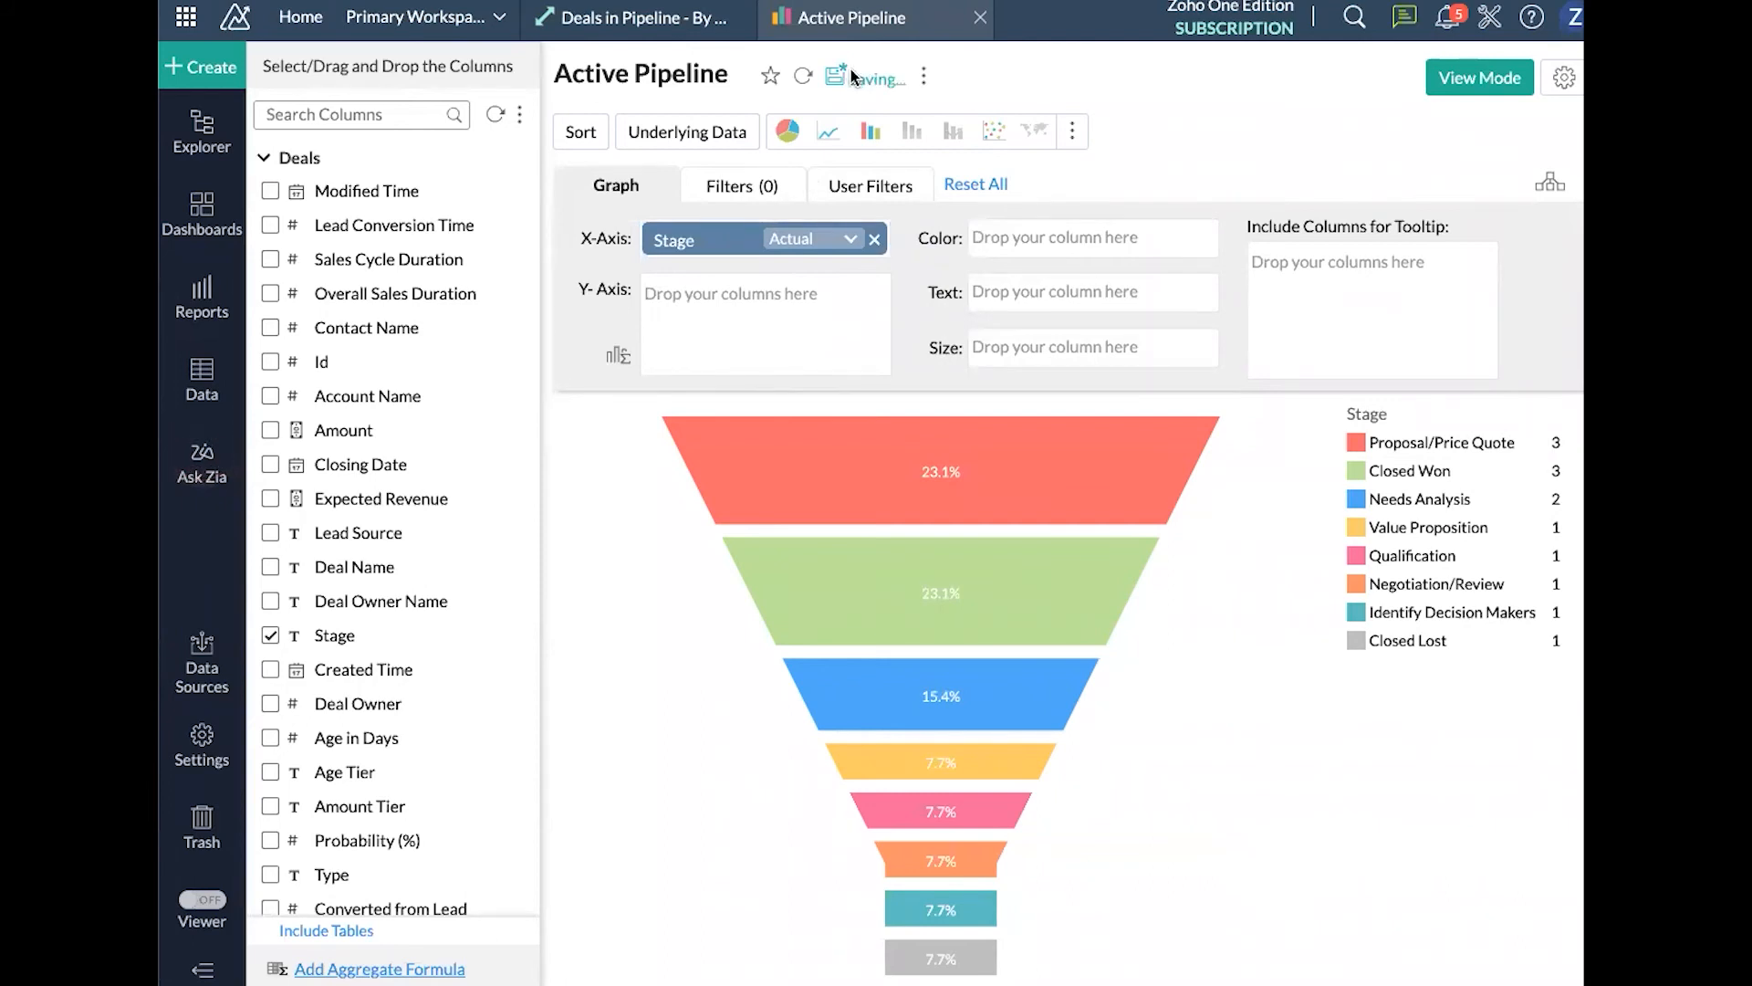
Rename the graph to Active Pipeline by Amount
left_click(727, 67)
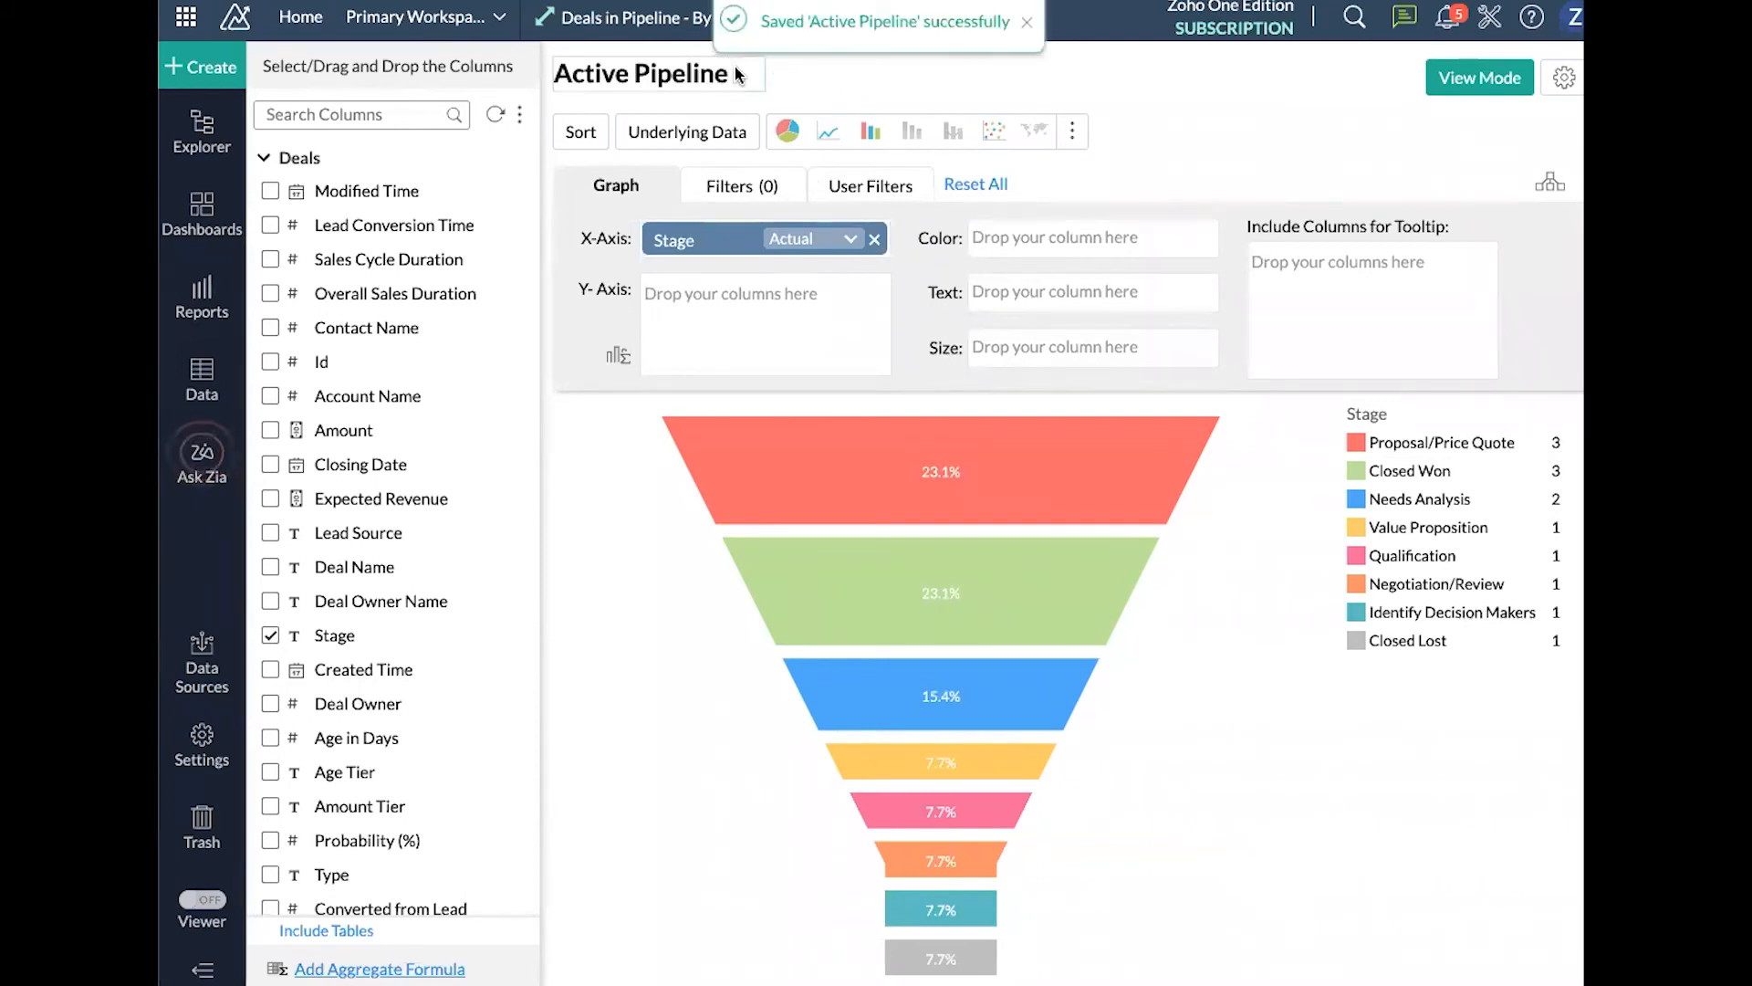
type("by Amount")
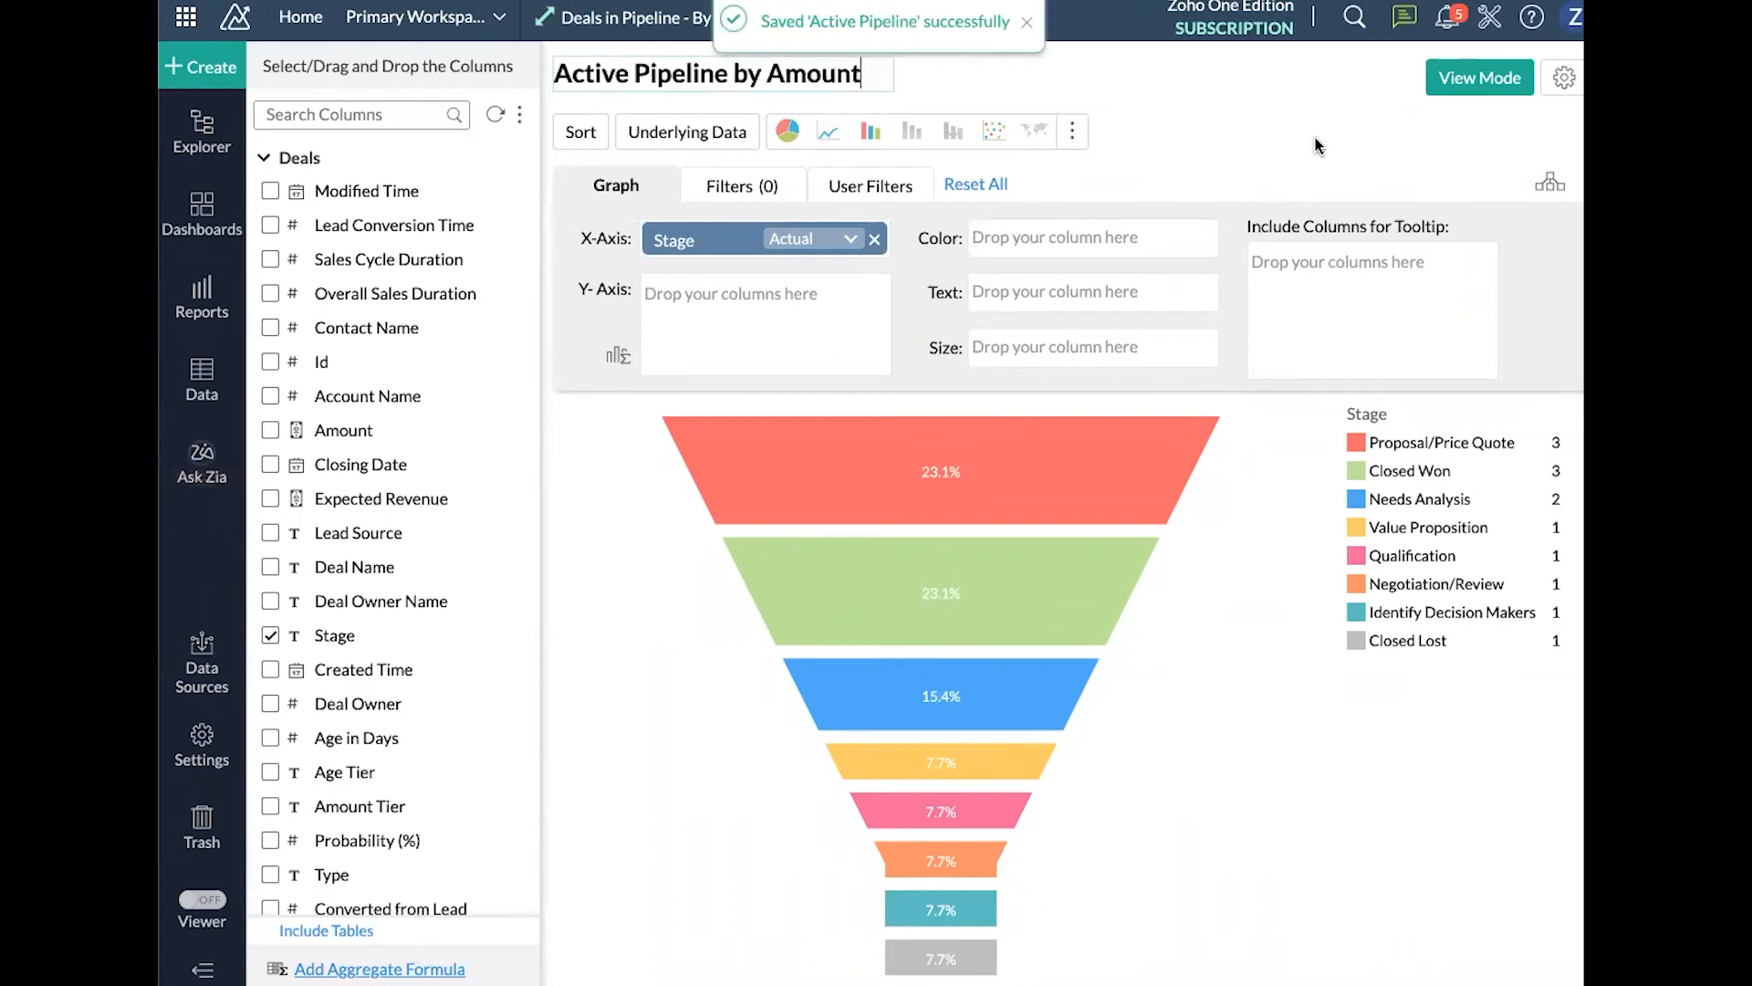
key("Return")
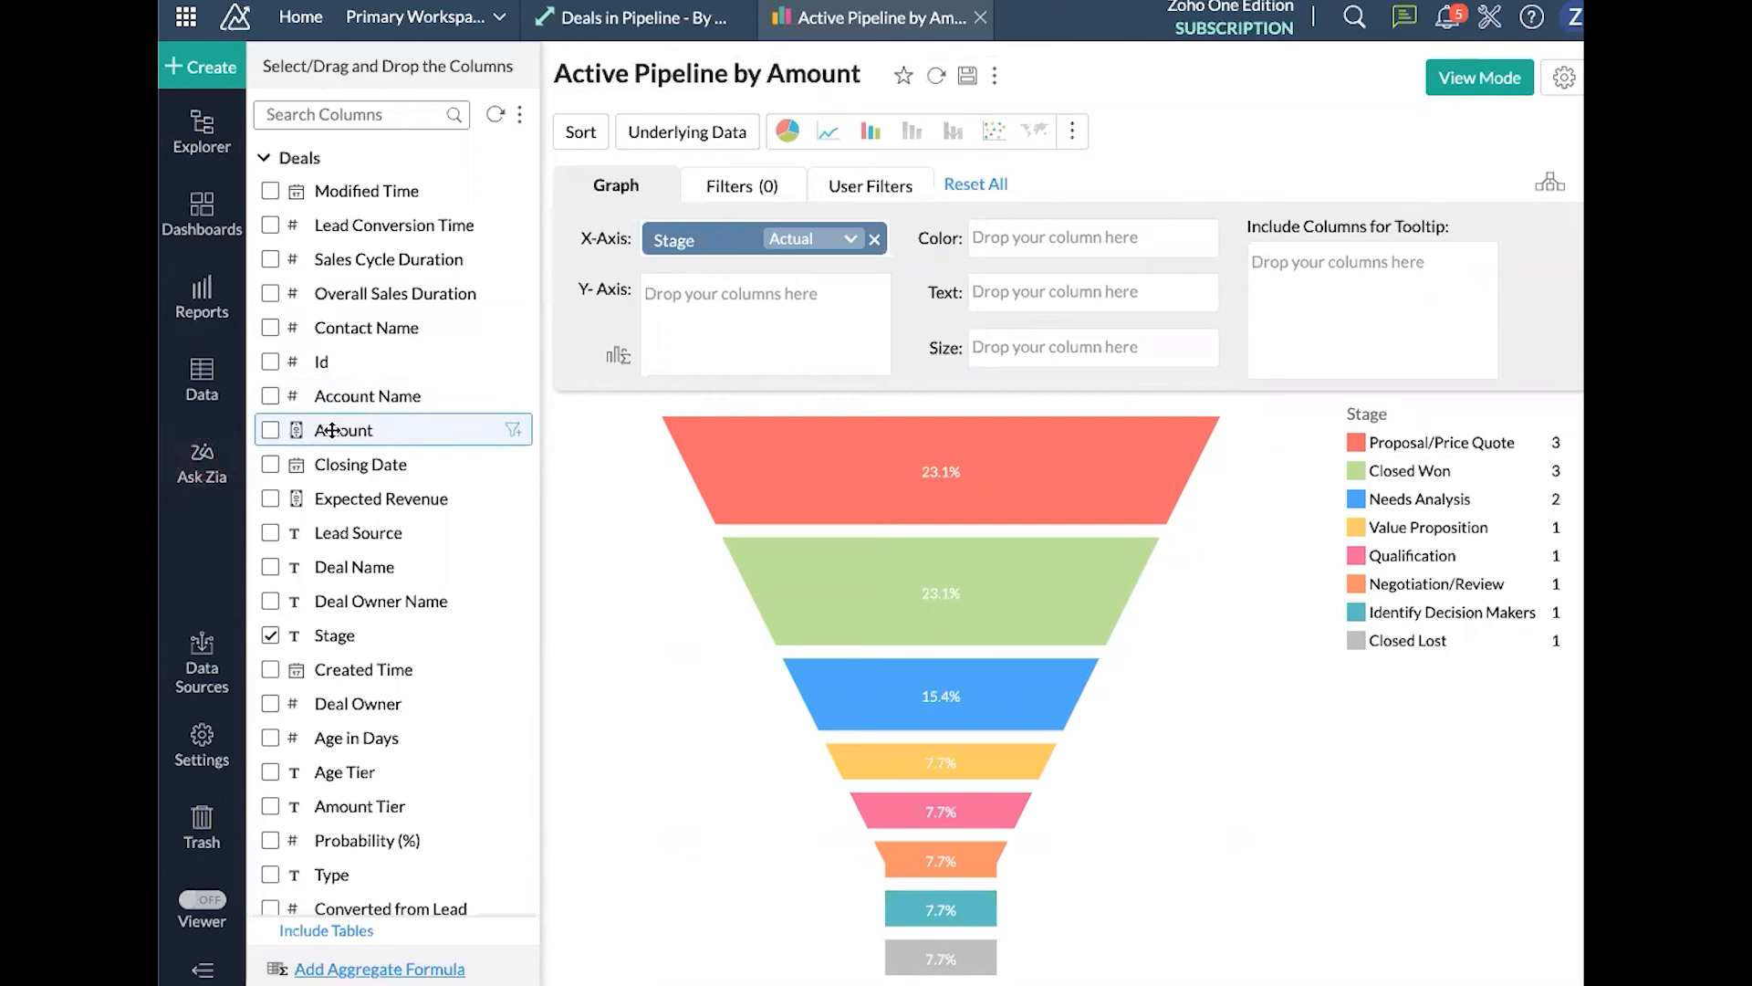
Place Amount as a sum on the Y-axis and regenerate the funnel graph
left_click_drag(331, 429, 754, 319)
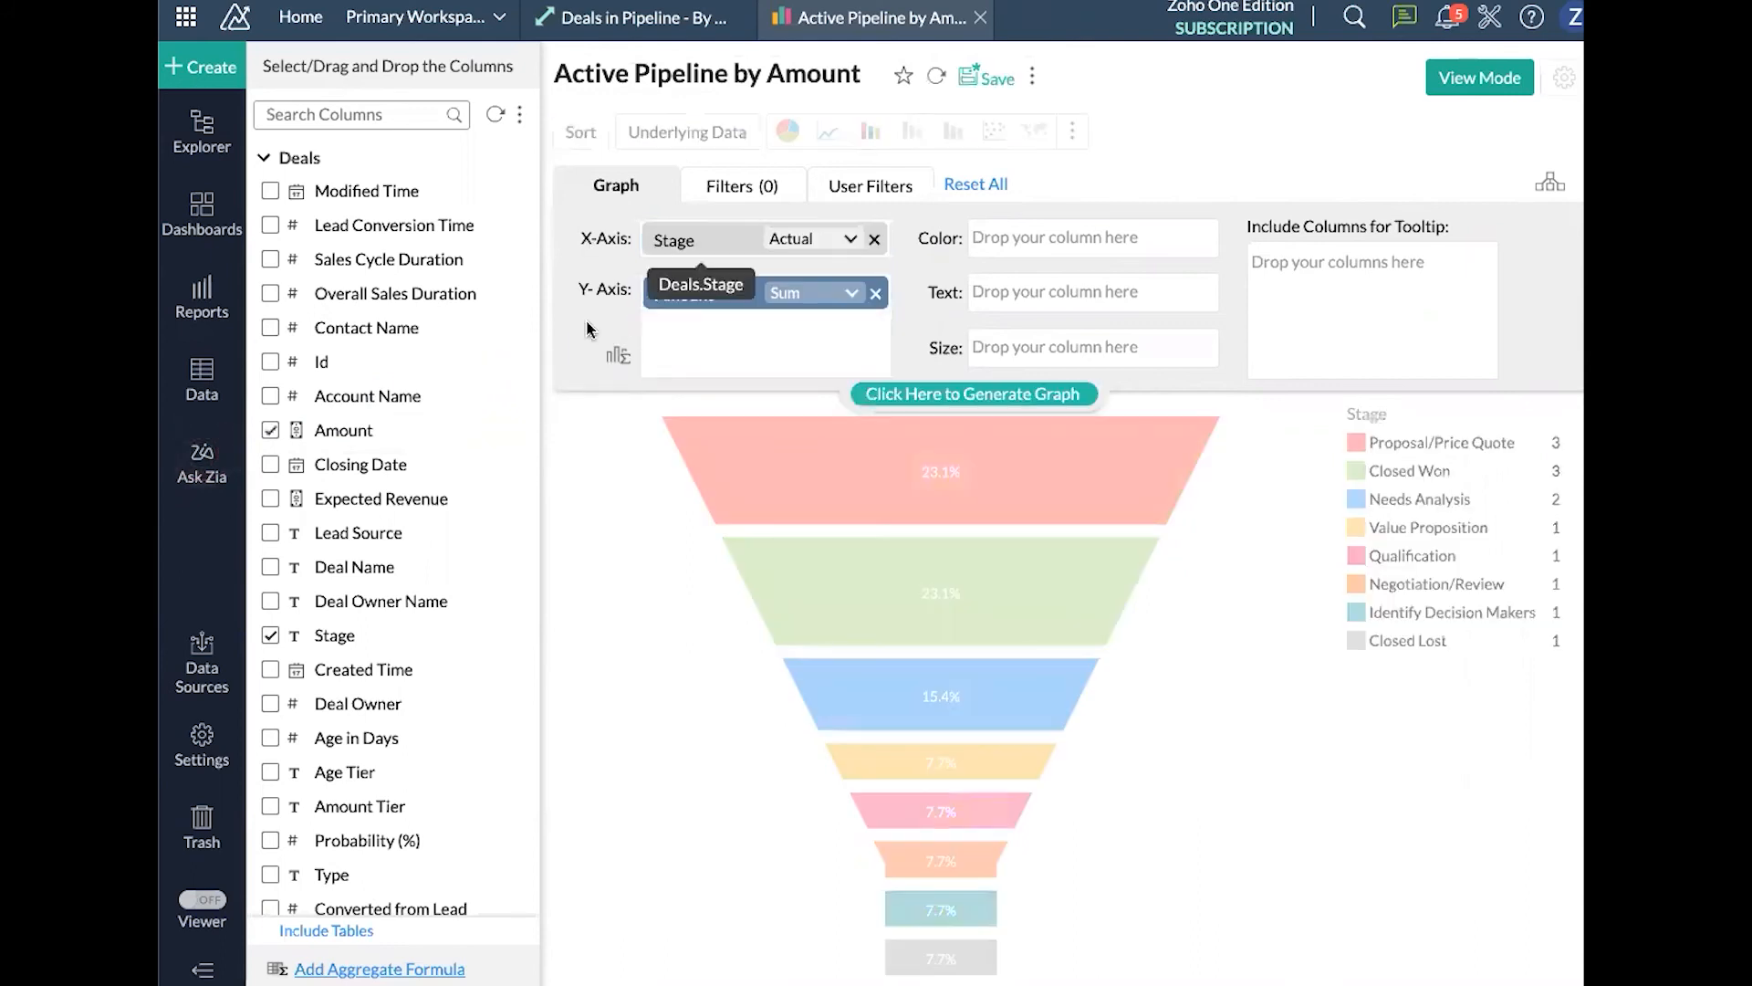
left_click(1010, 394)
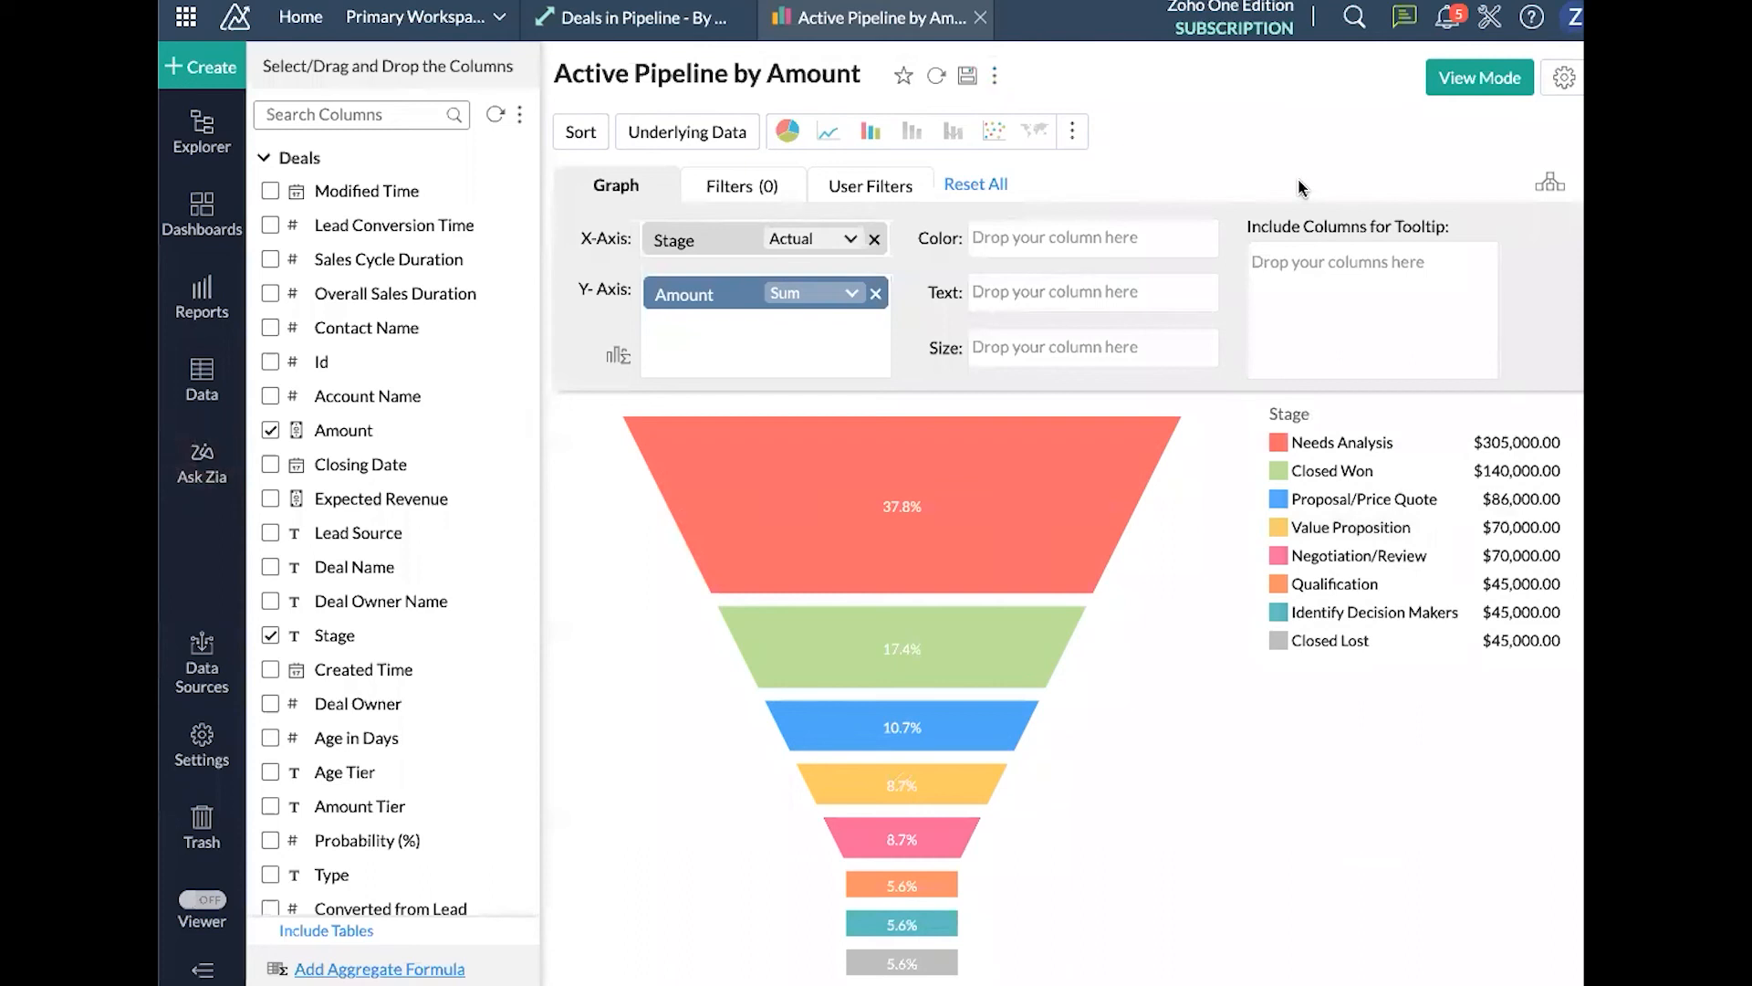
mouse_move(1141, 594)
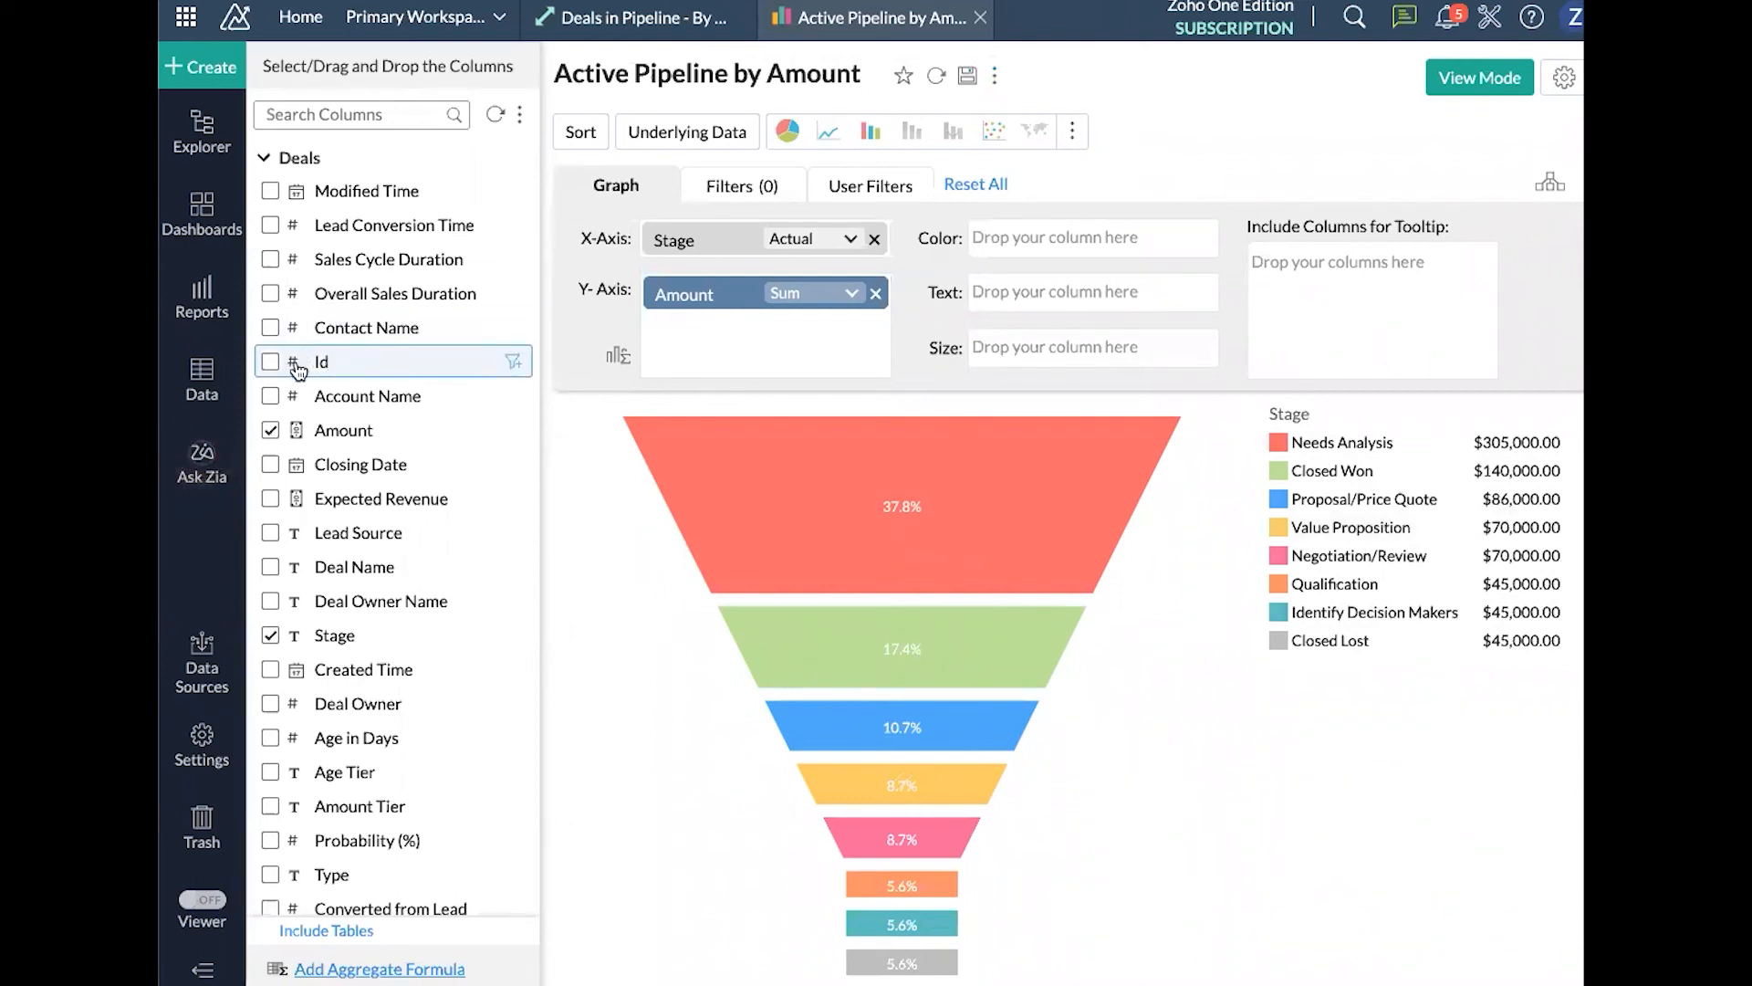
Add Id as the funnel's text label, summarised as Distinct Count, and regenerate the graph
left_click_drag(310, 361, 1011, 288)
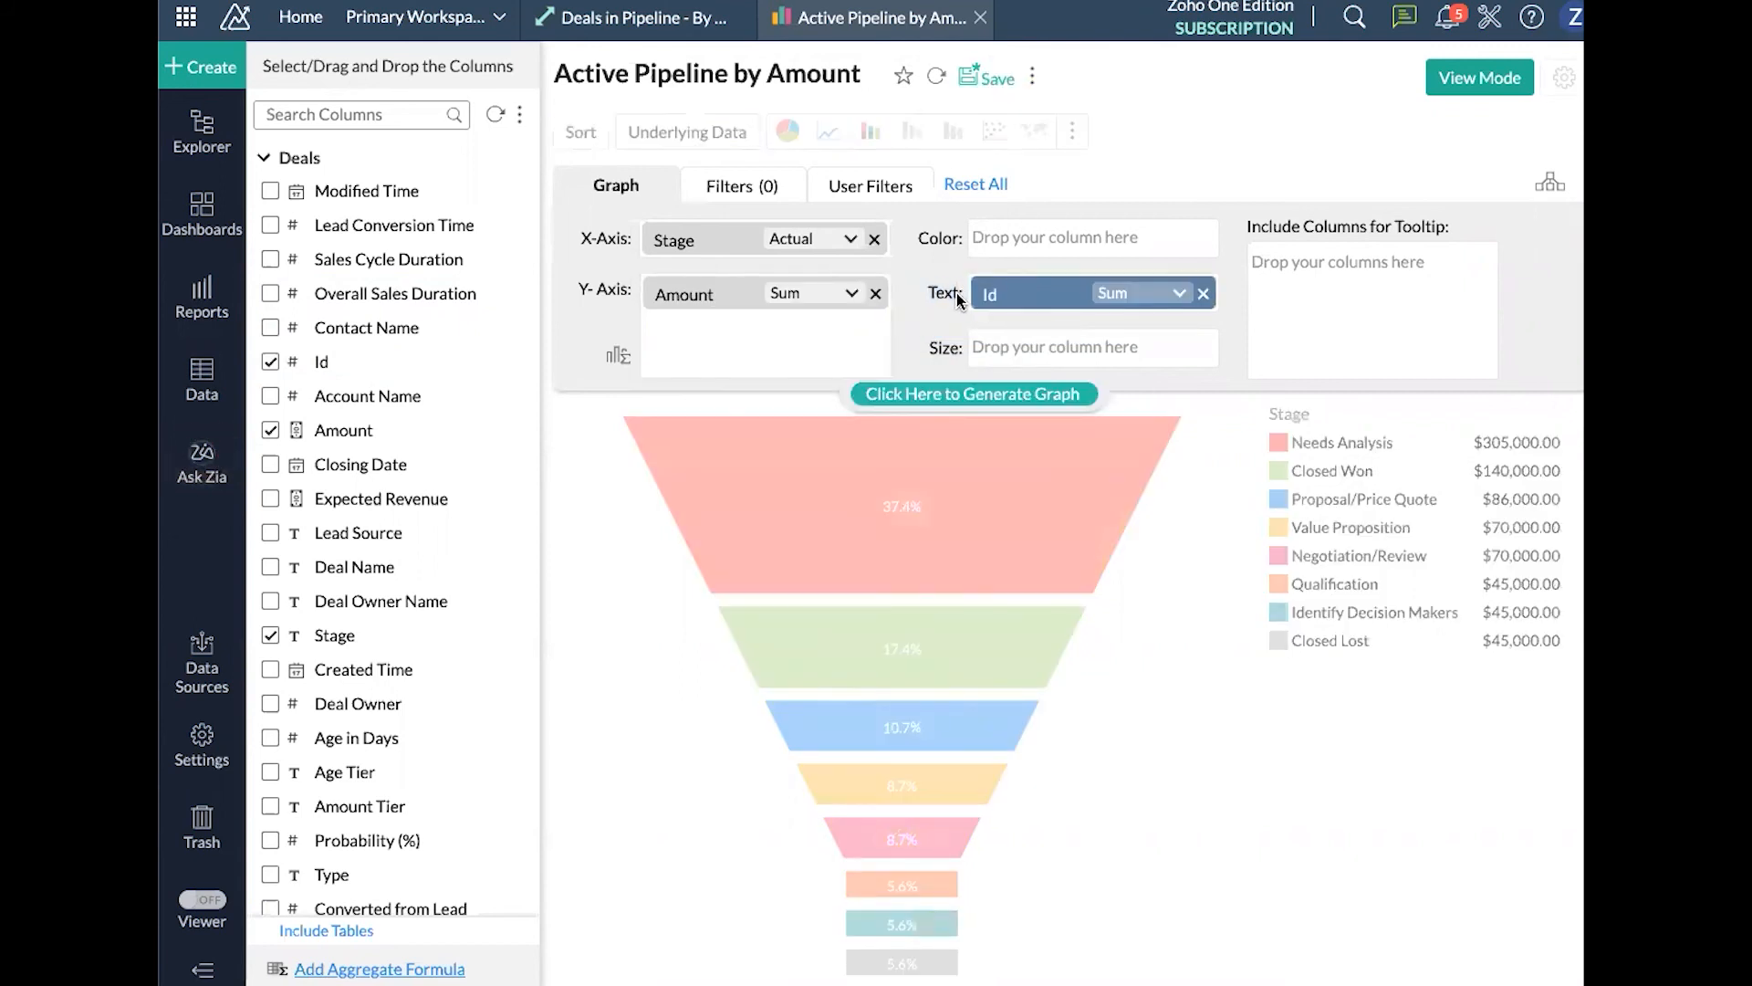
left_click(1118, 293)
mouse_move(1180, 513)
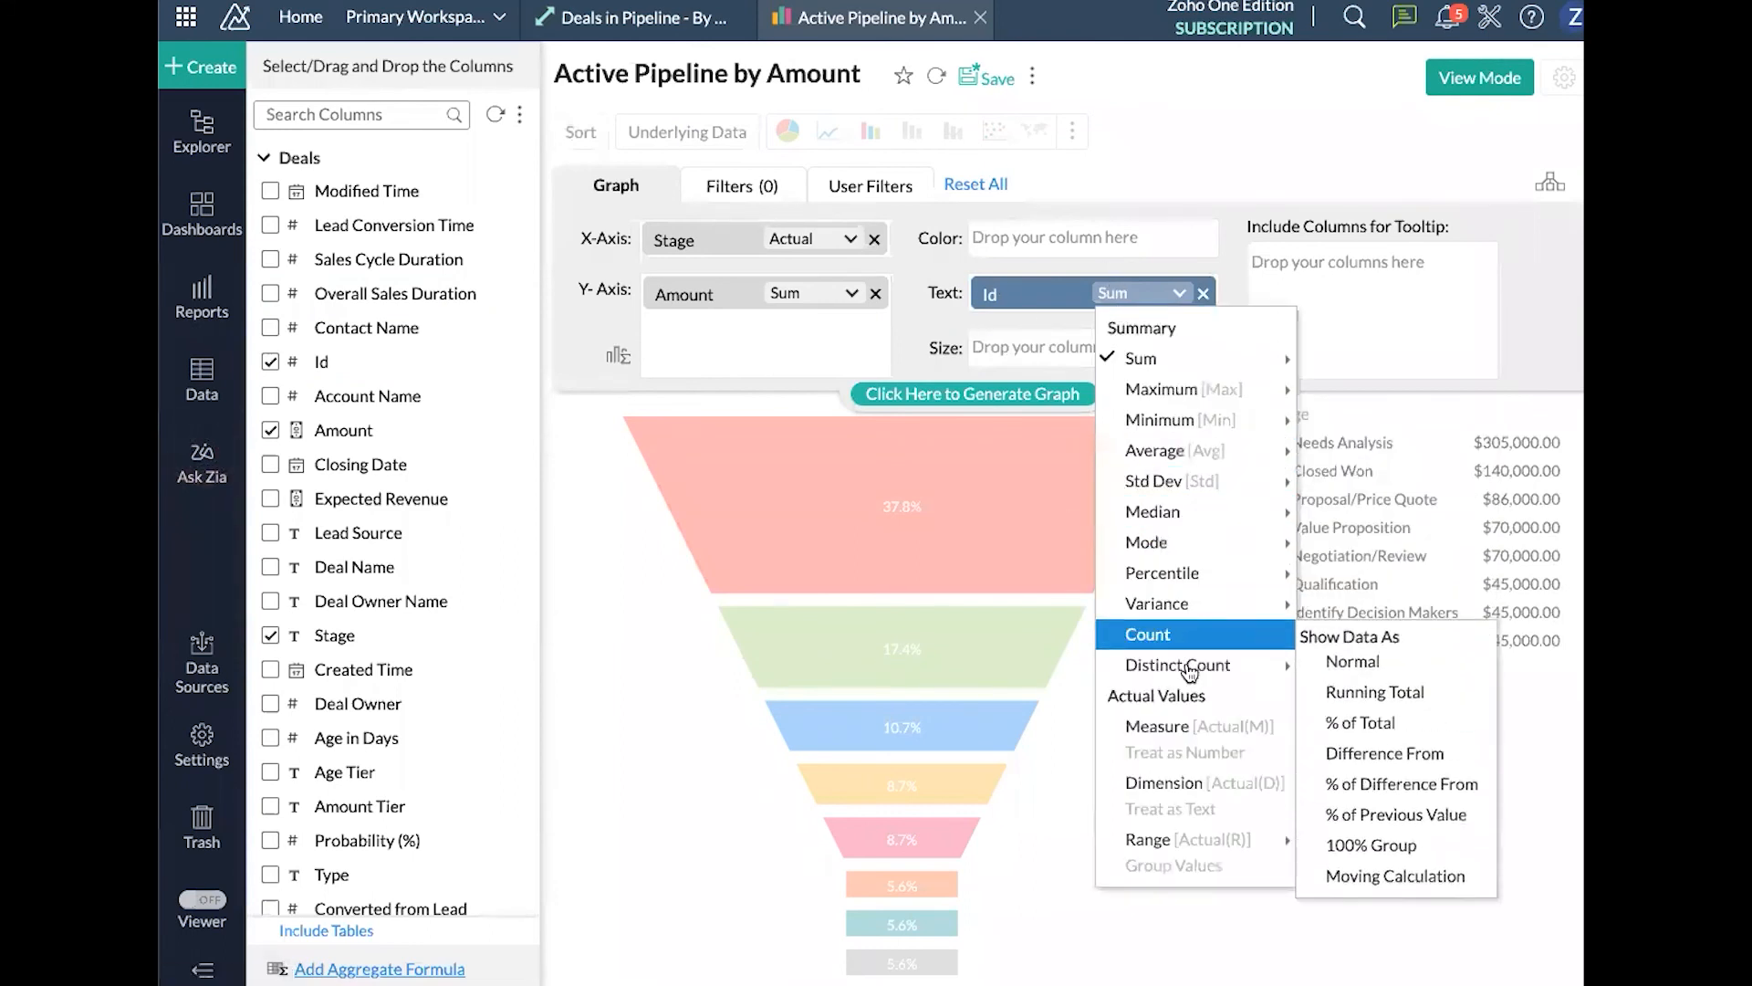
left_click(1381, 689)
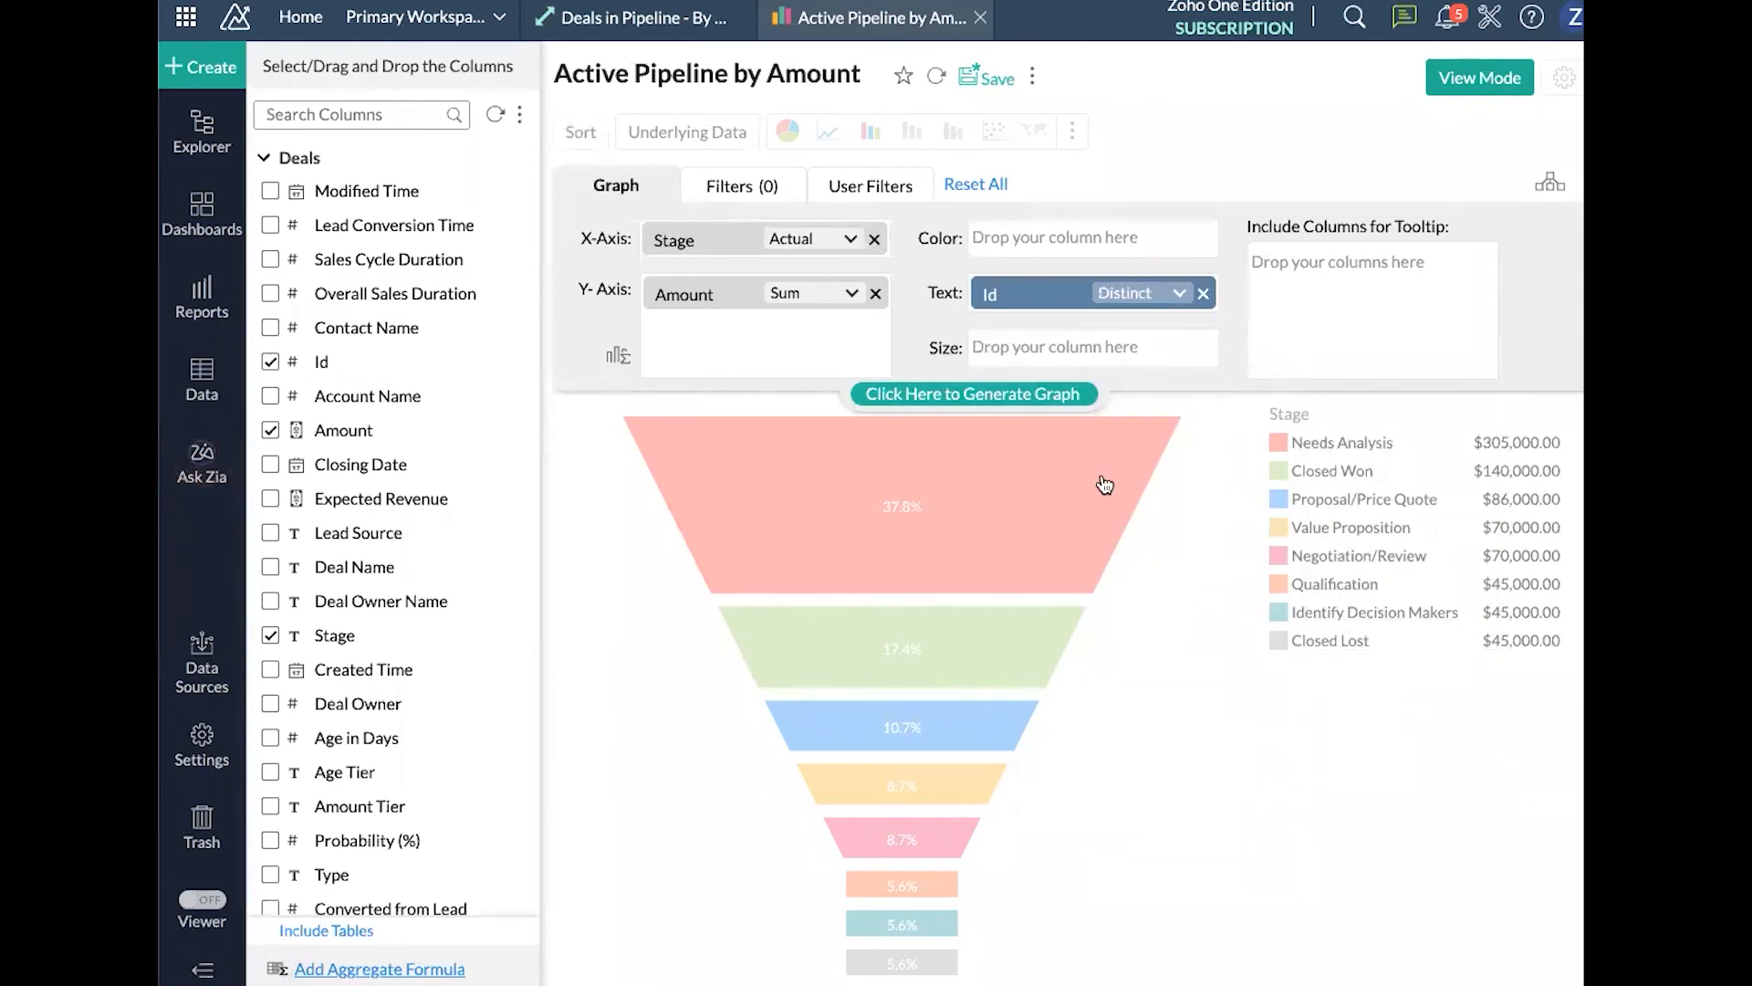
left_click(1048, 392)
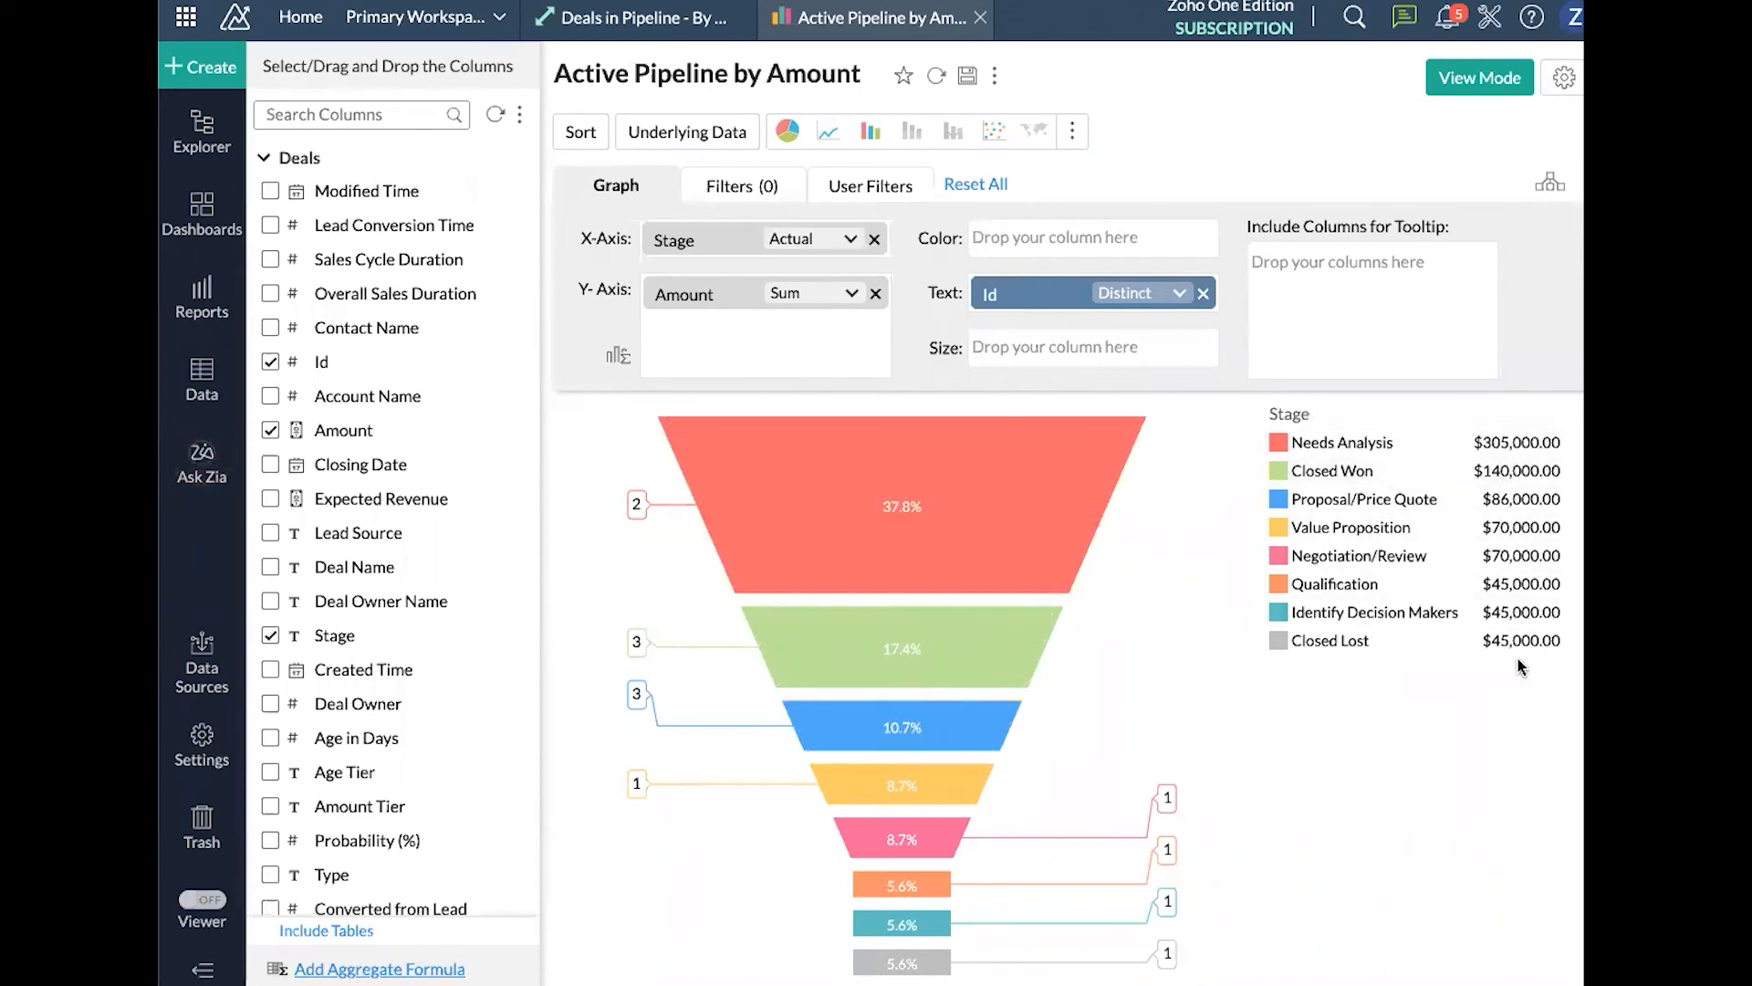
Try sorting the funnel by Stage in descending and ascending order, ending on descending
mouse_move(1001, 669)
left_click(582, 133)
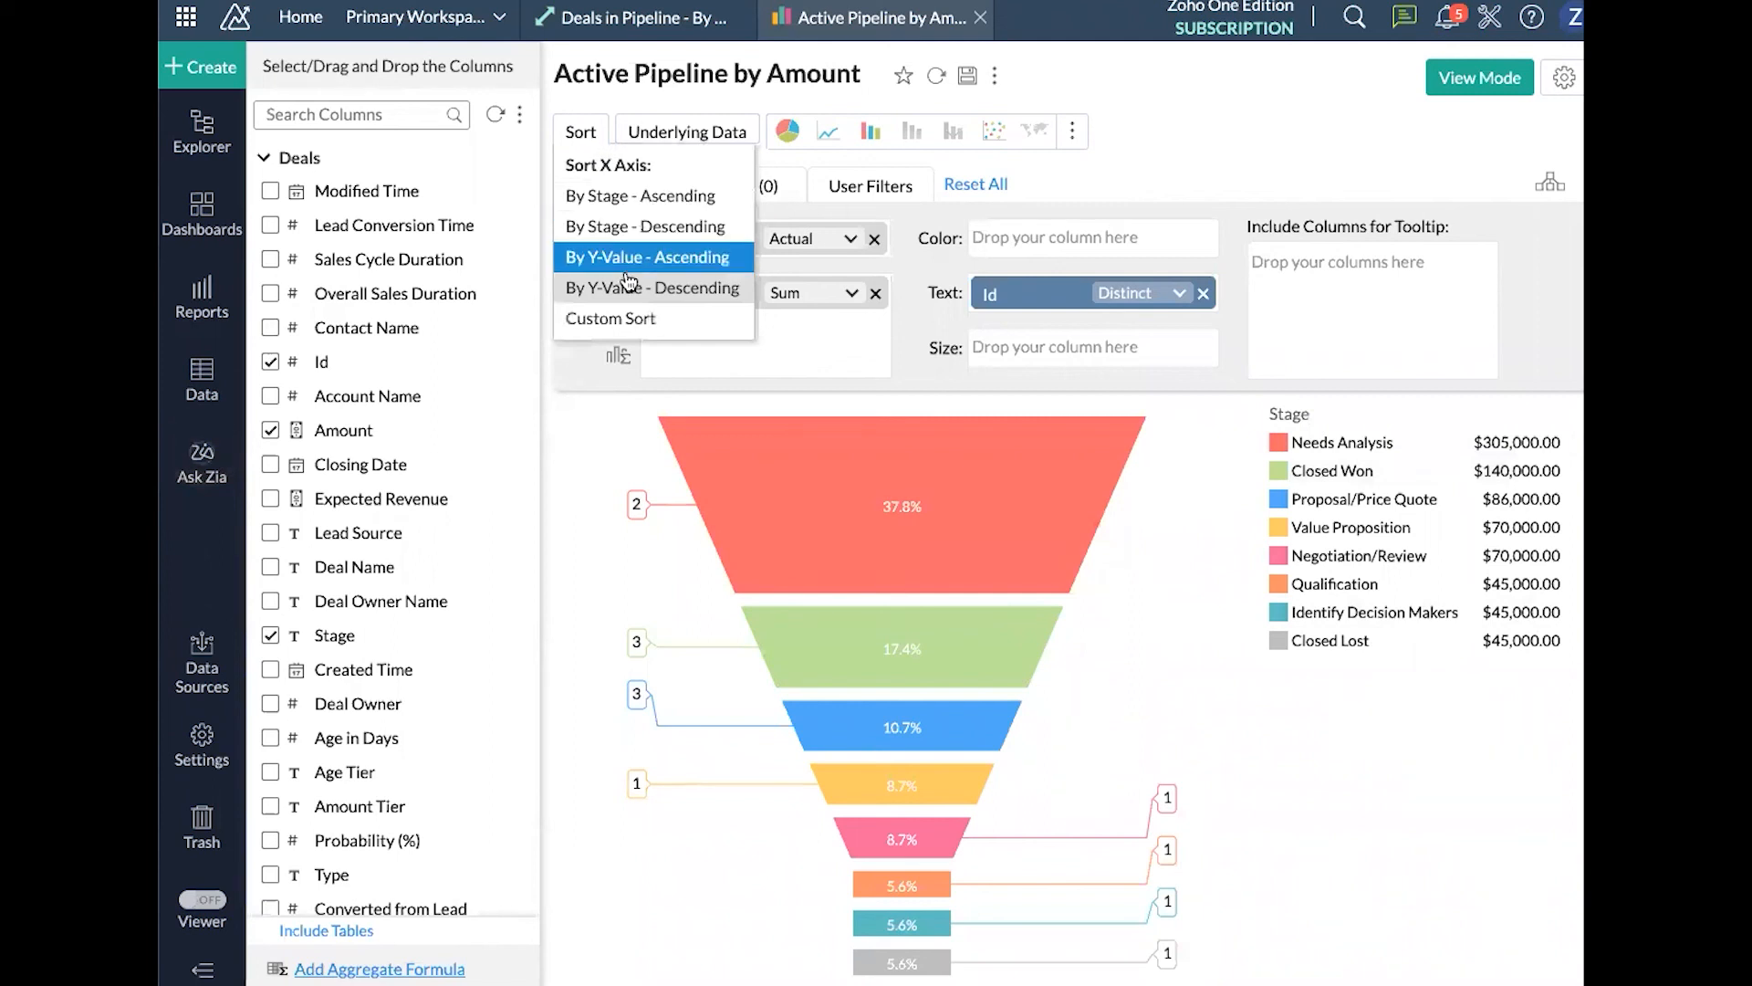
left_click(636, 228)
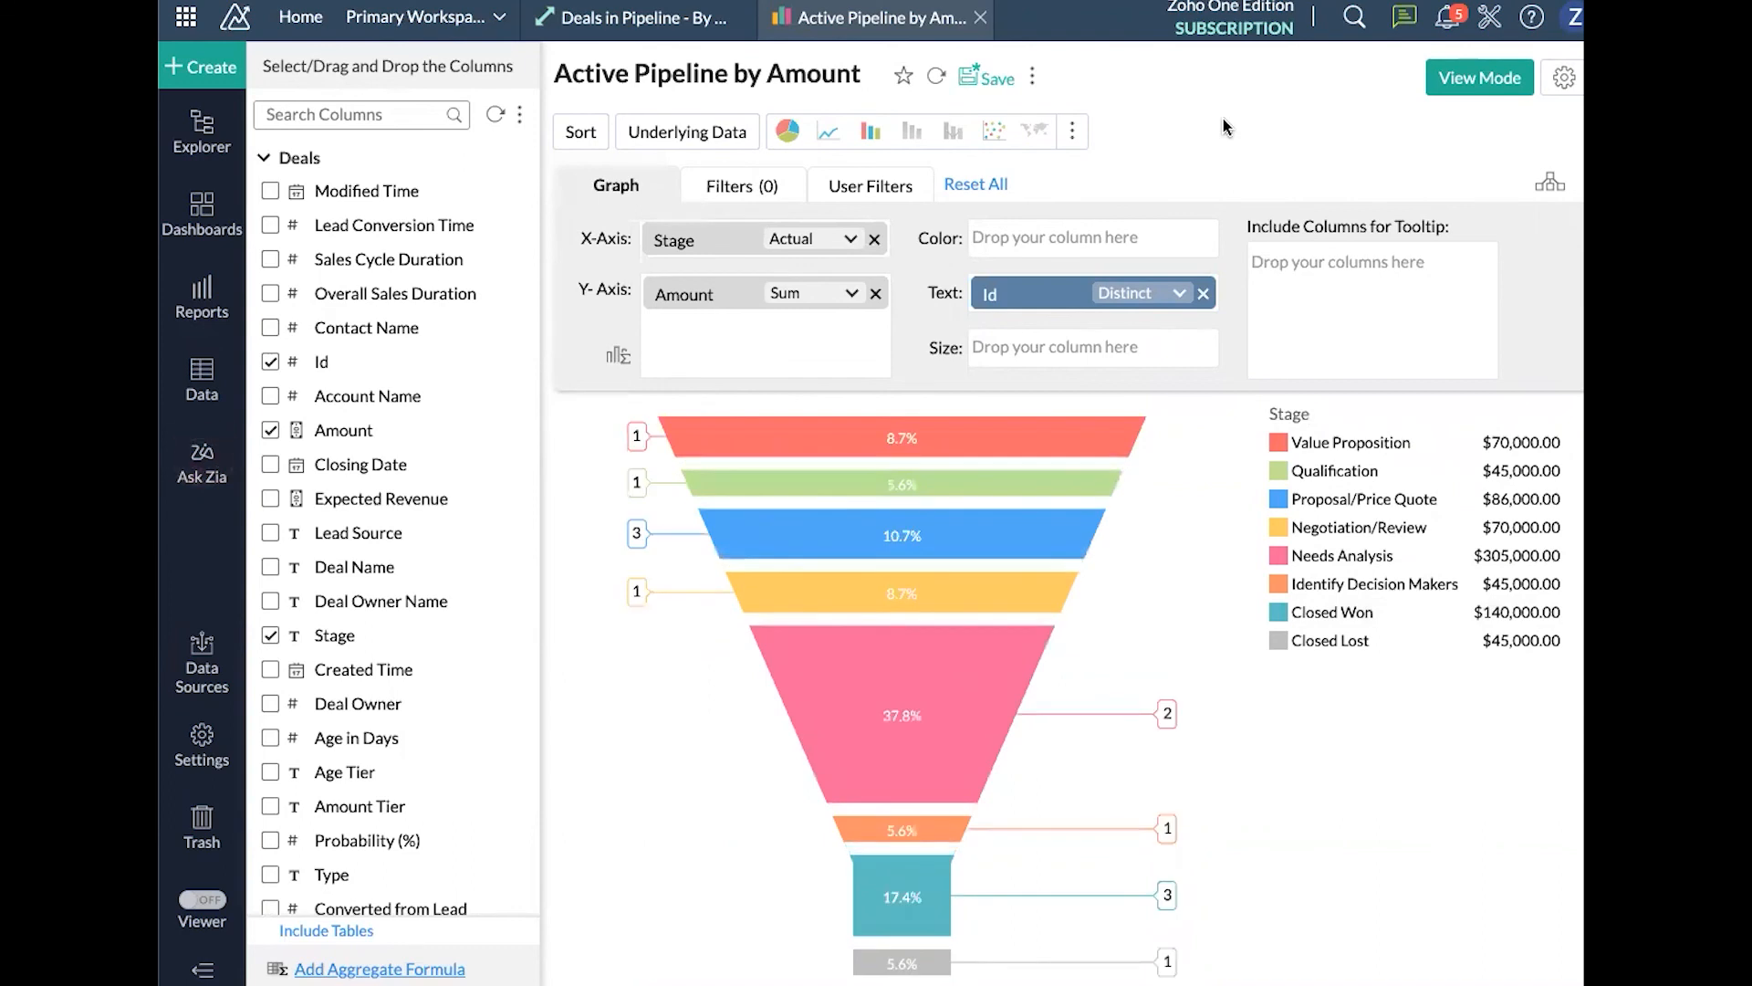
left_click(579, 134)
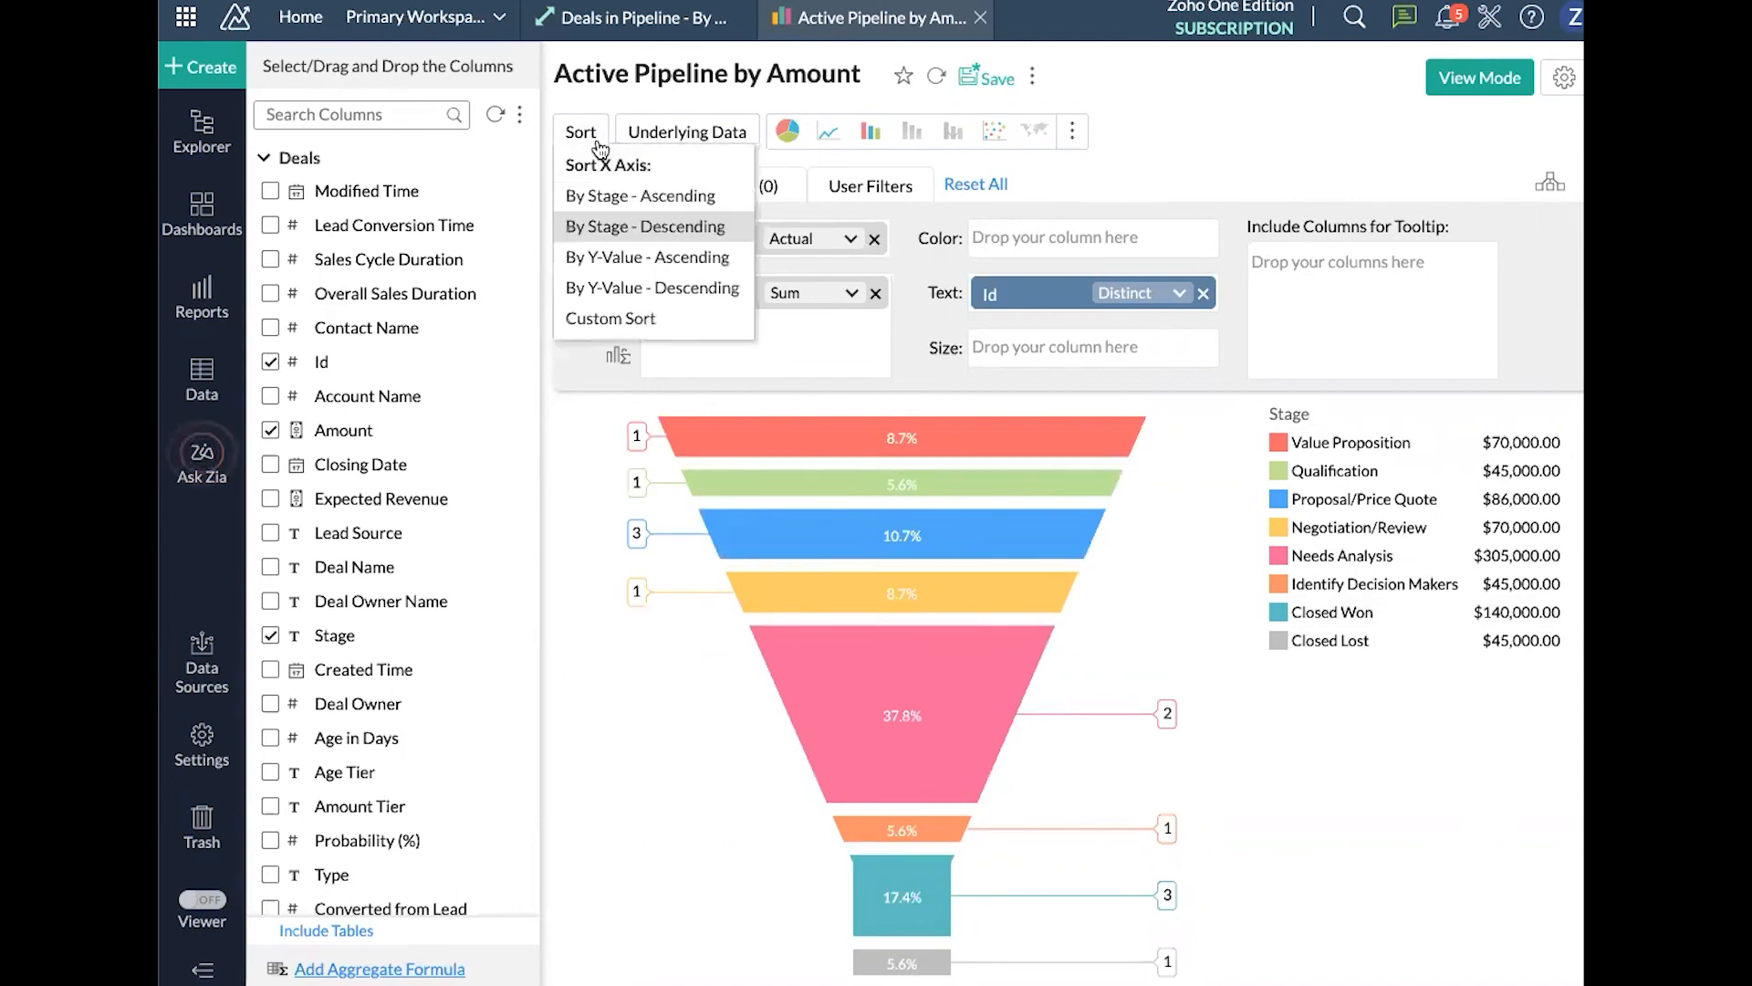
left_click(628, 199)
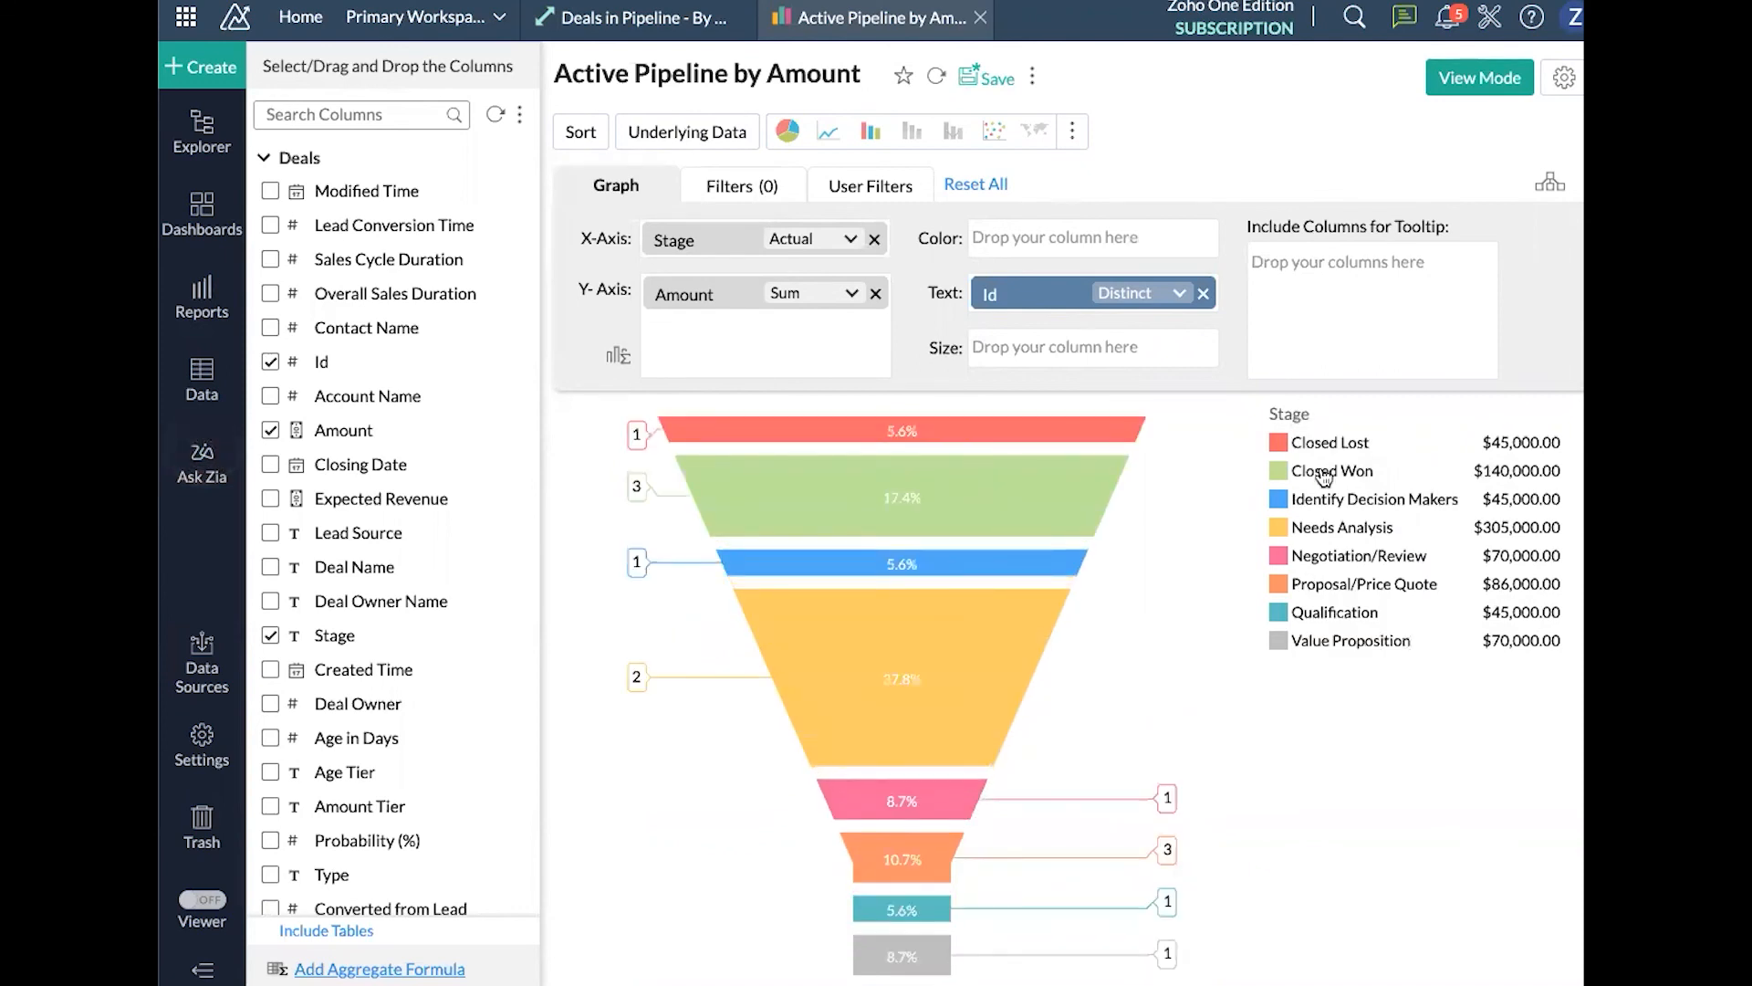
left_click(608, 149)
left_click(621, 227)
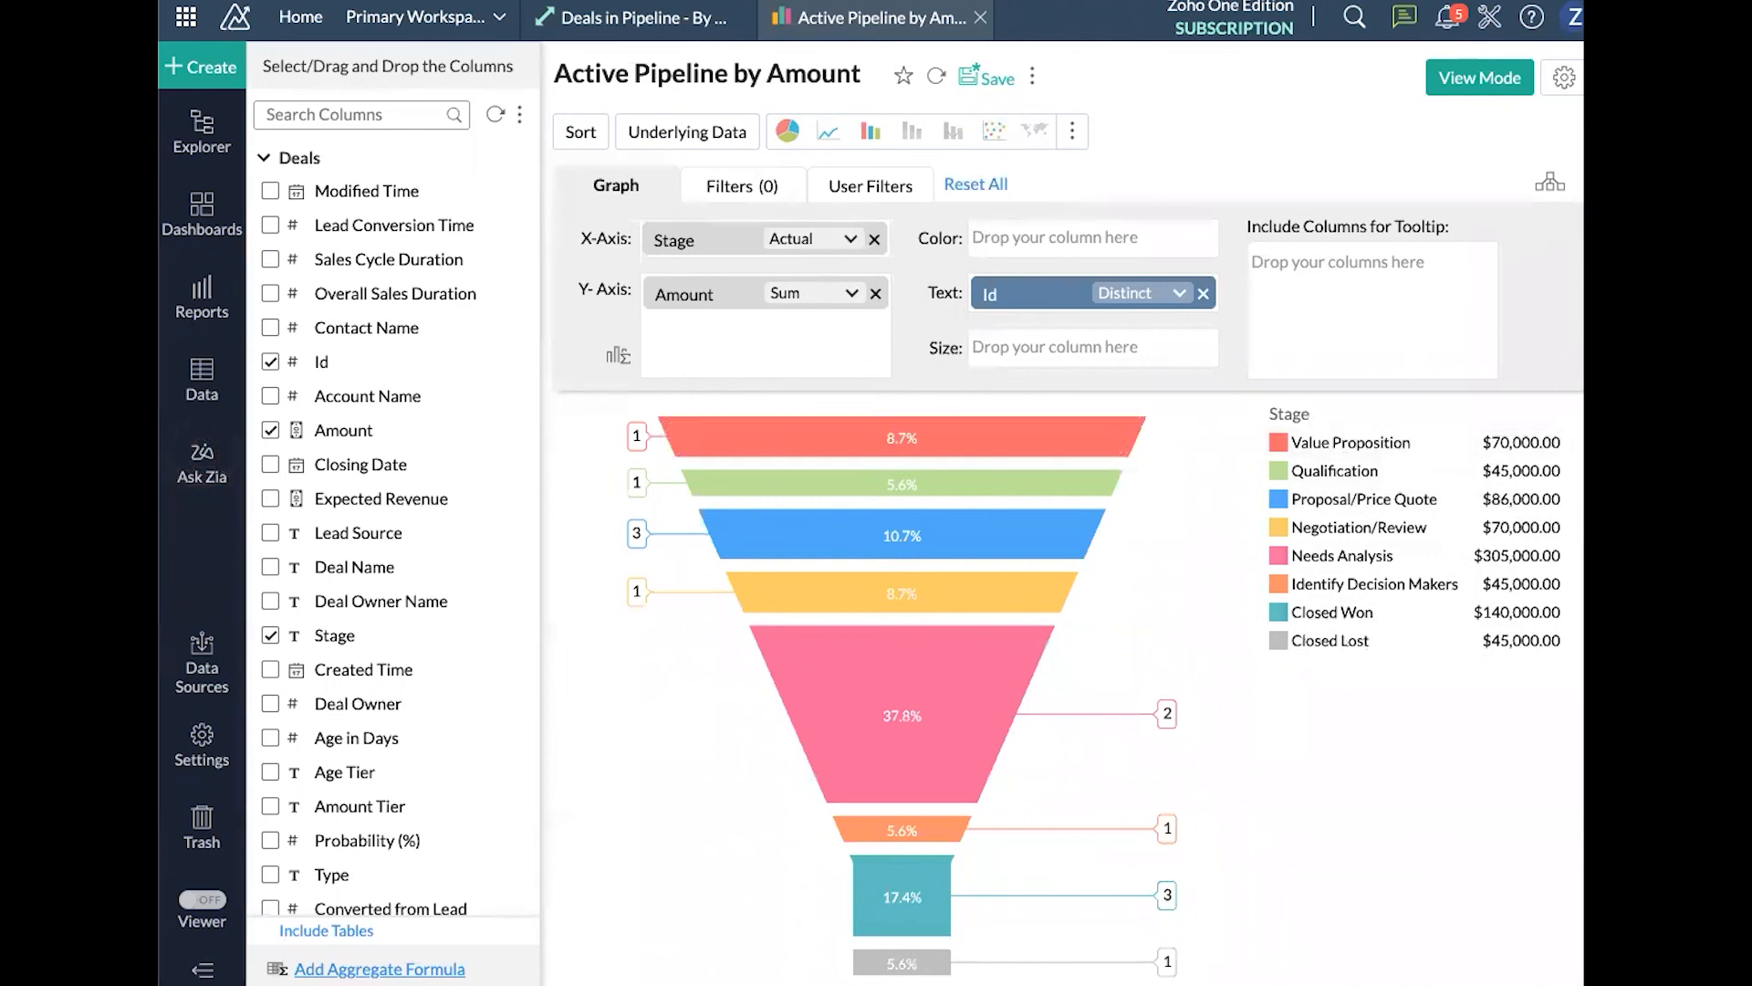
Switch to Zoho CRM in a new browser tab and examine the order of the pipeline stages in the Deals module
key("super+t")
type("crm")
key("Return")
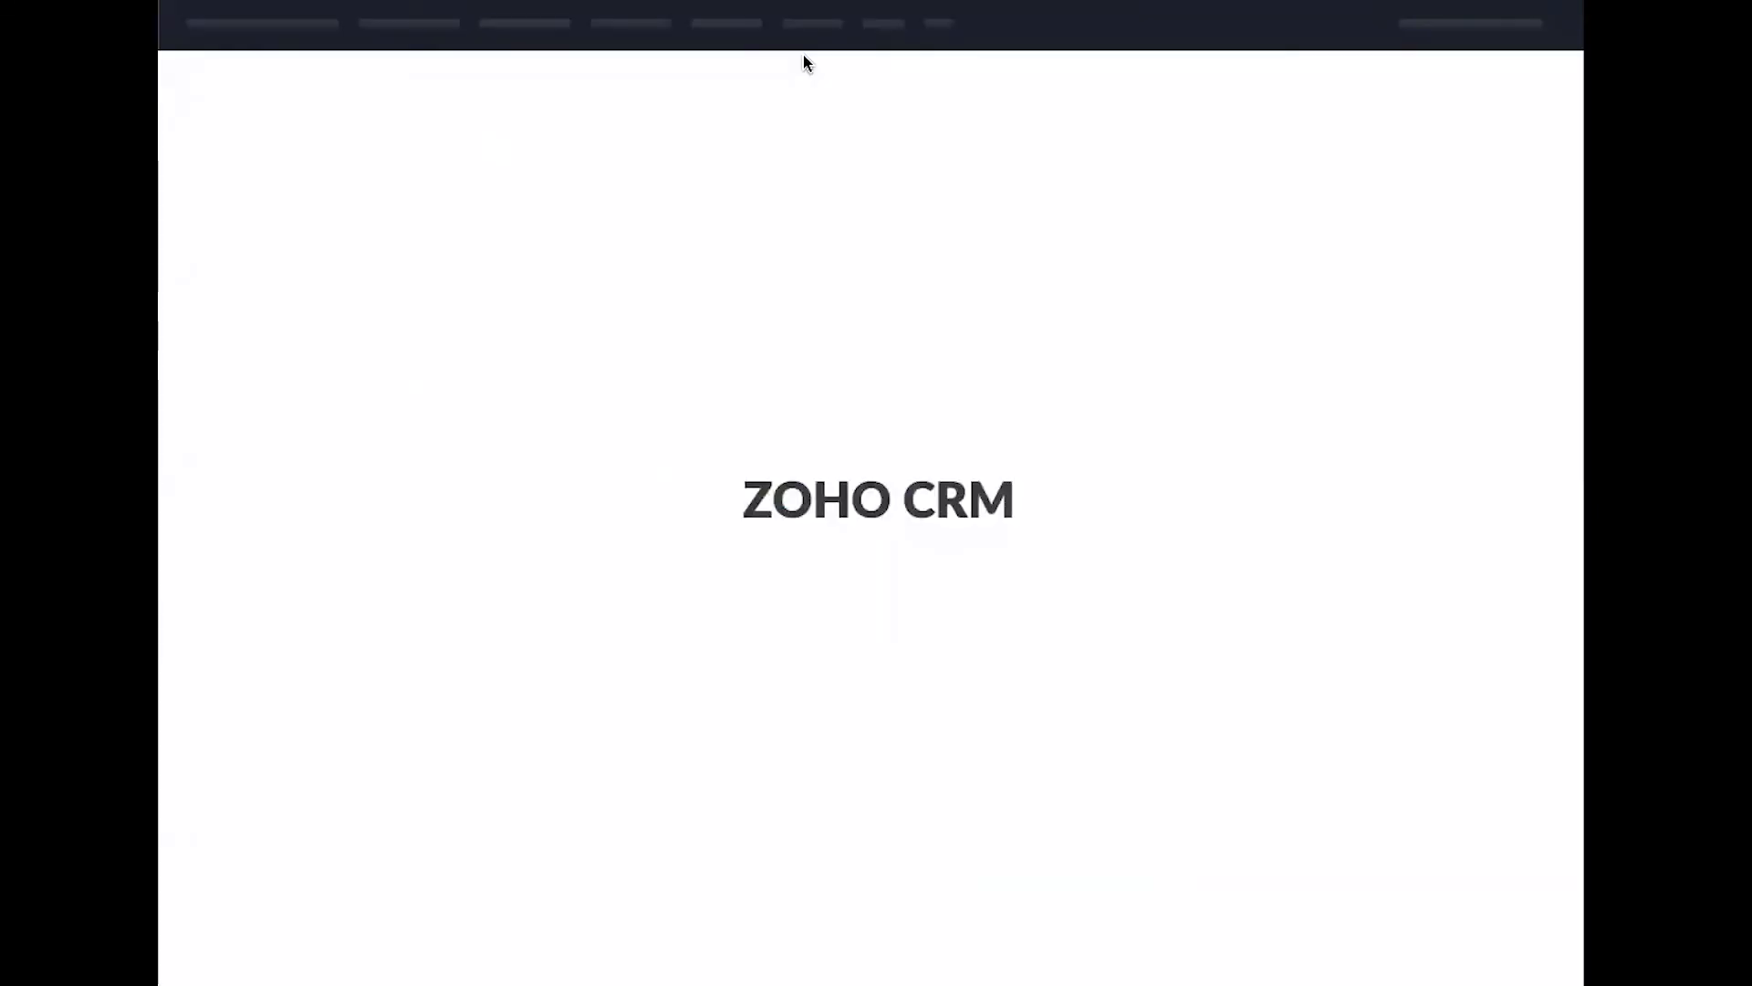
left_click(920, 25)
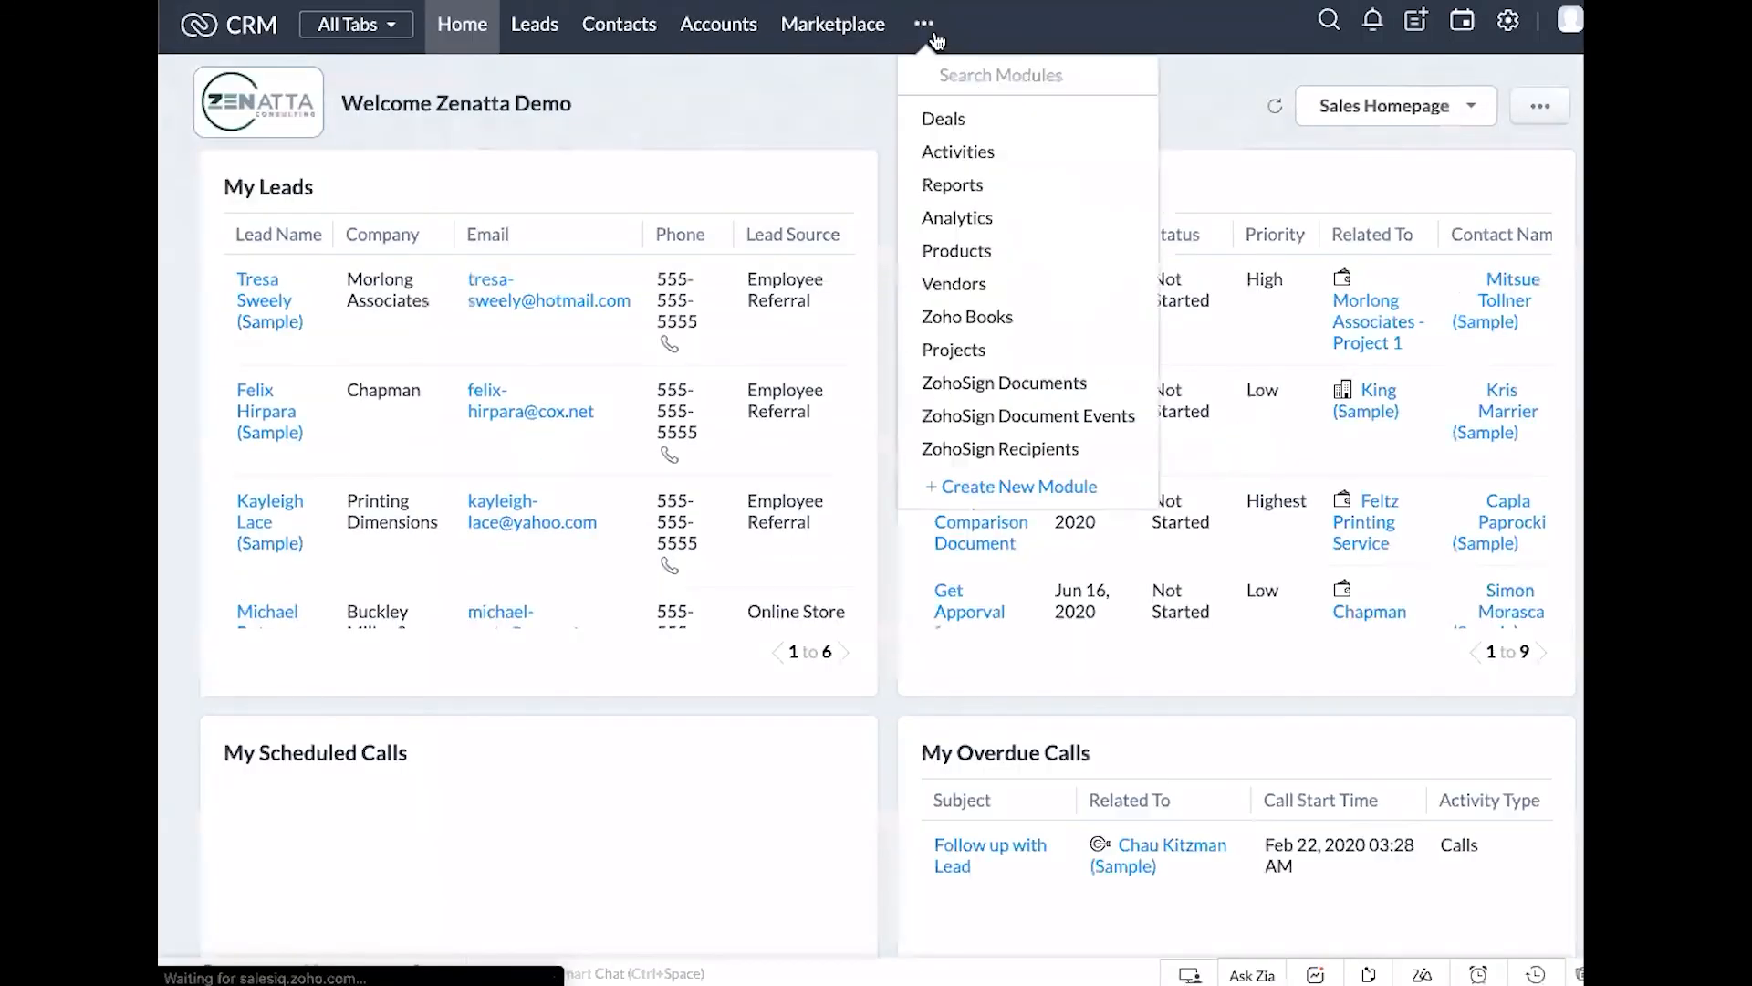
left_click(944, 115)
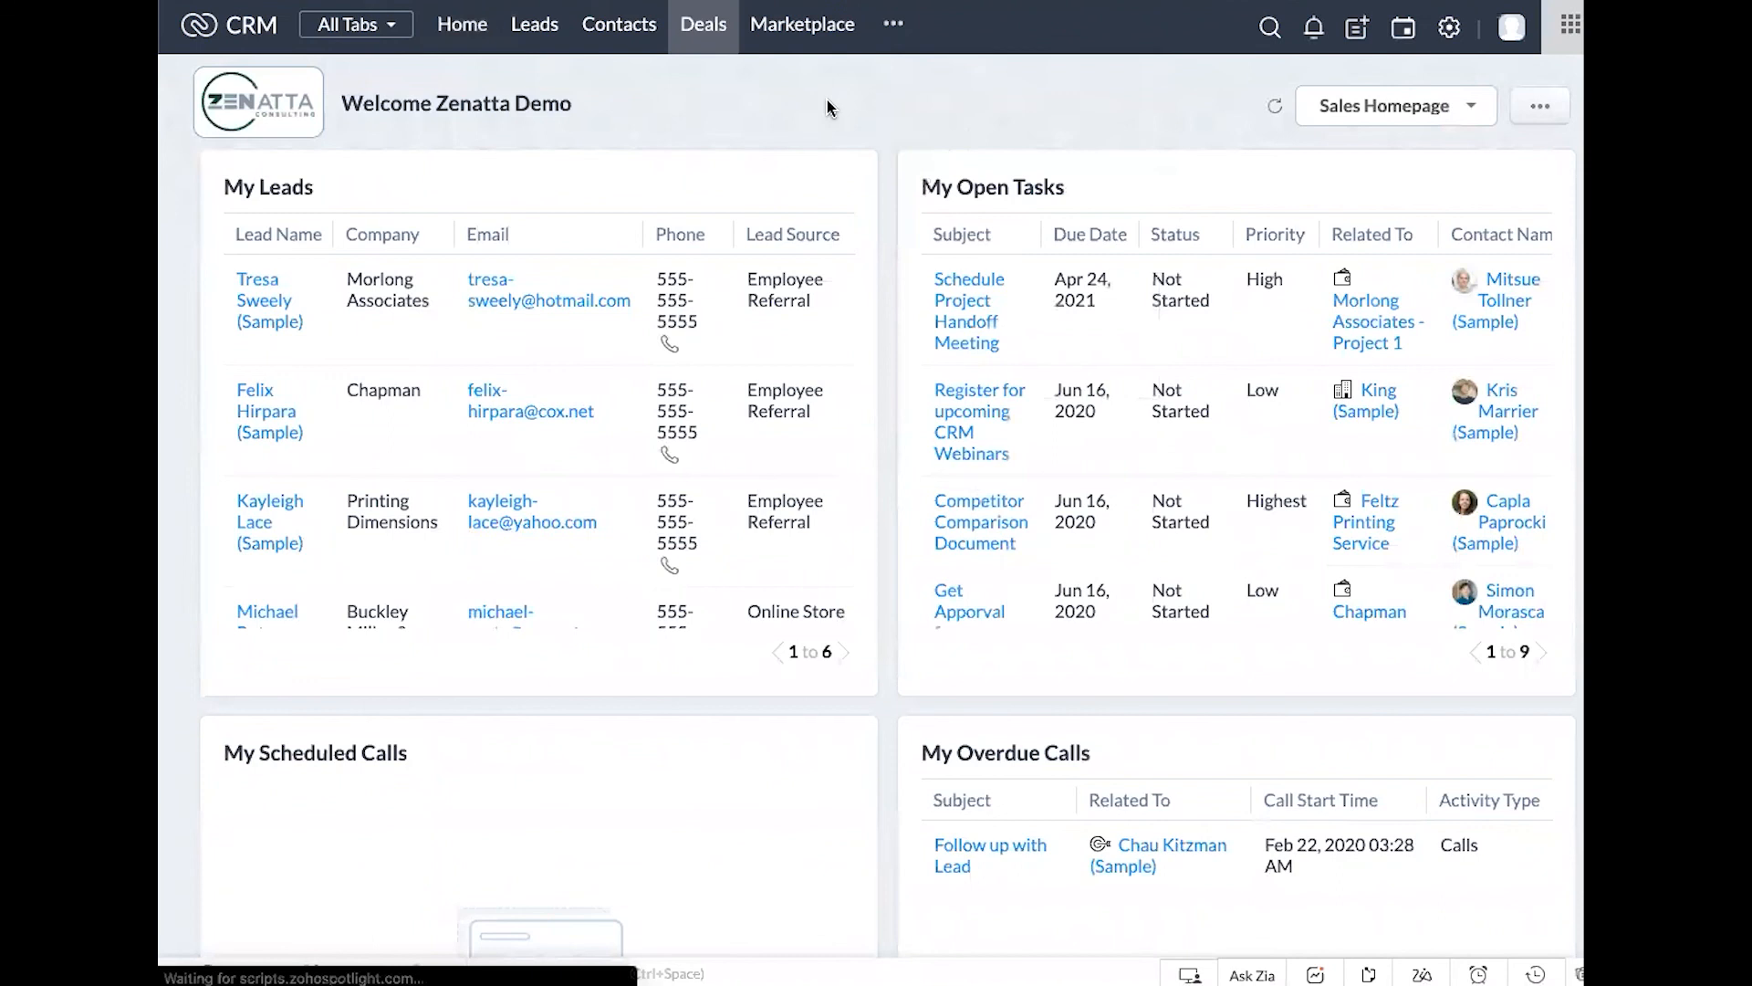
scroll(845, 534, "right", 10)
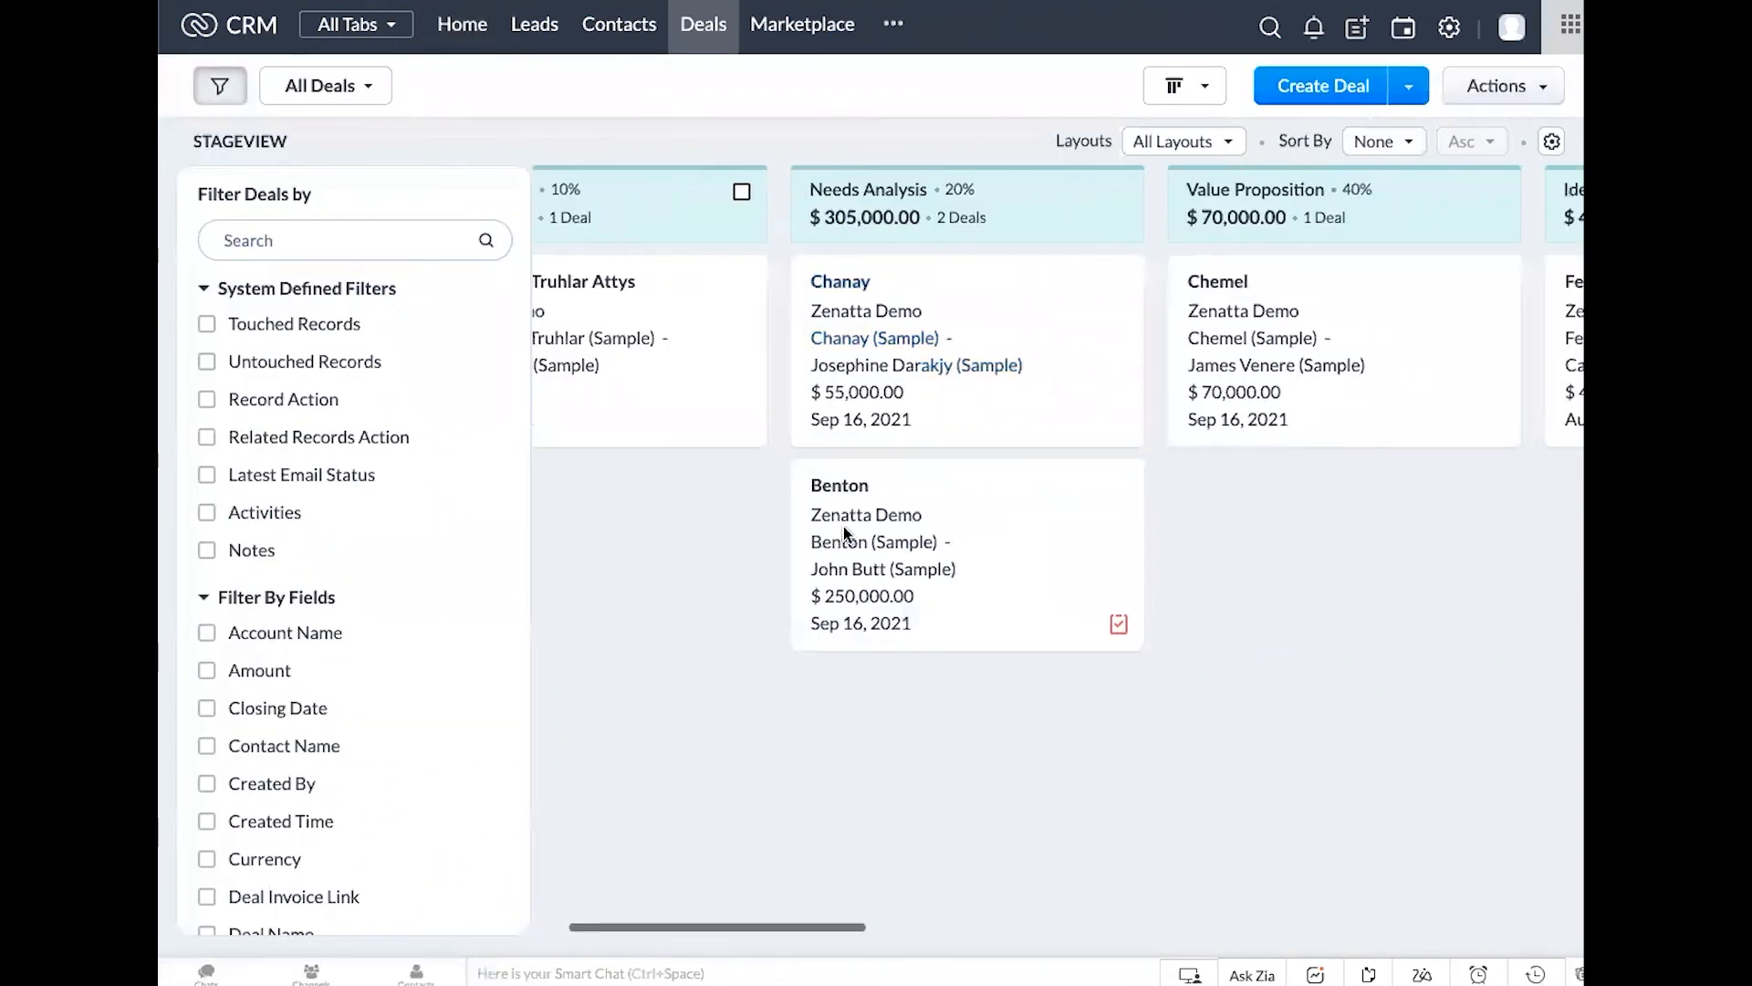
scroll(847, 535, "left", 5)
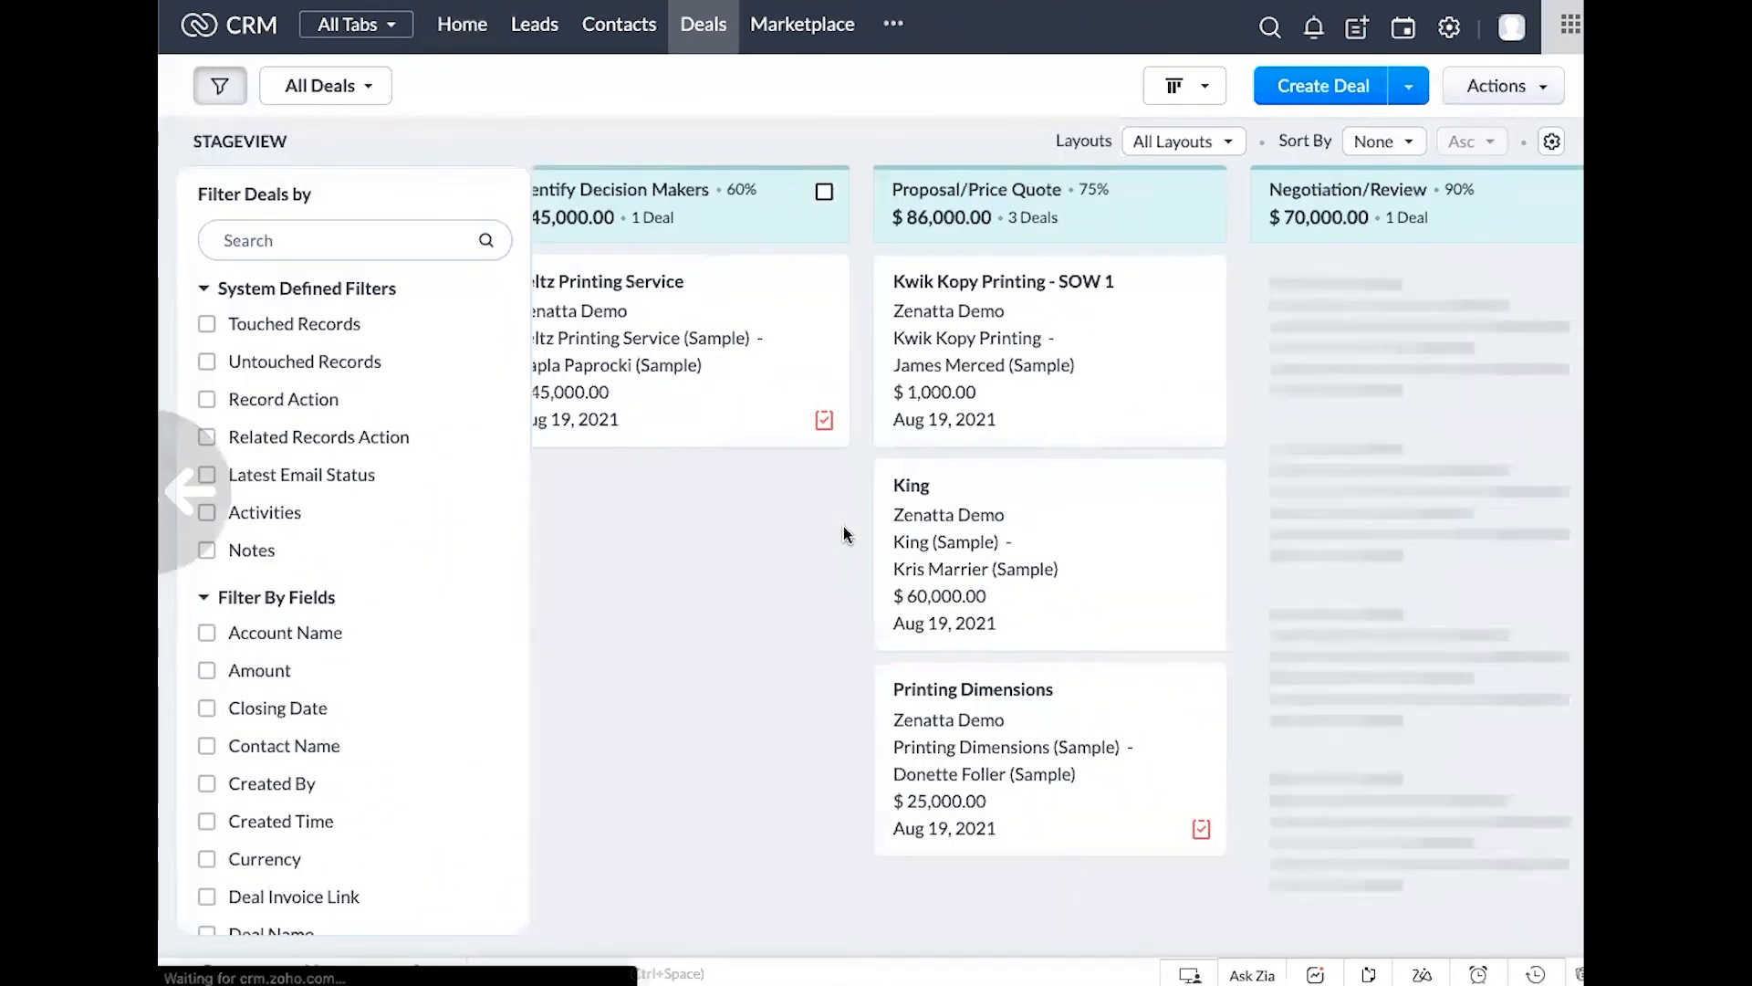
left_click(700, 23)
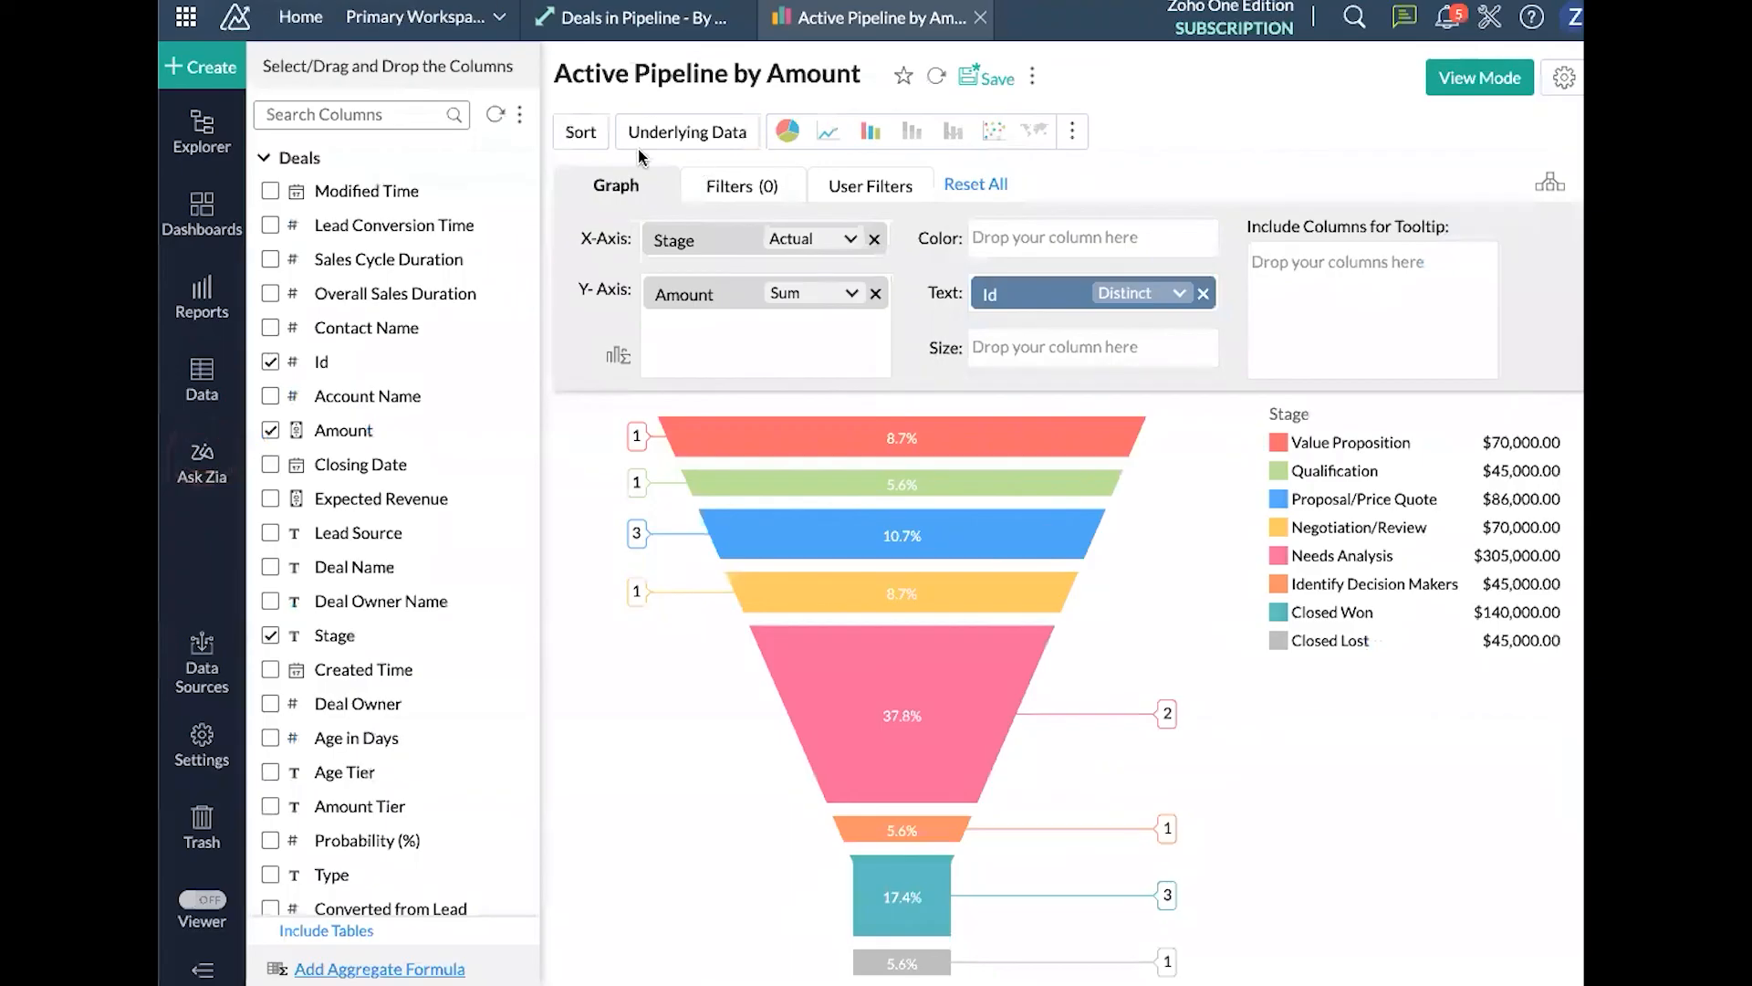
Check the custom sort order of the Stage axis against the CRM pipeline and apply it with Make this Global enabled
left_click(580, 134)
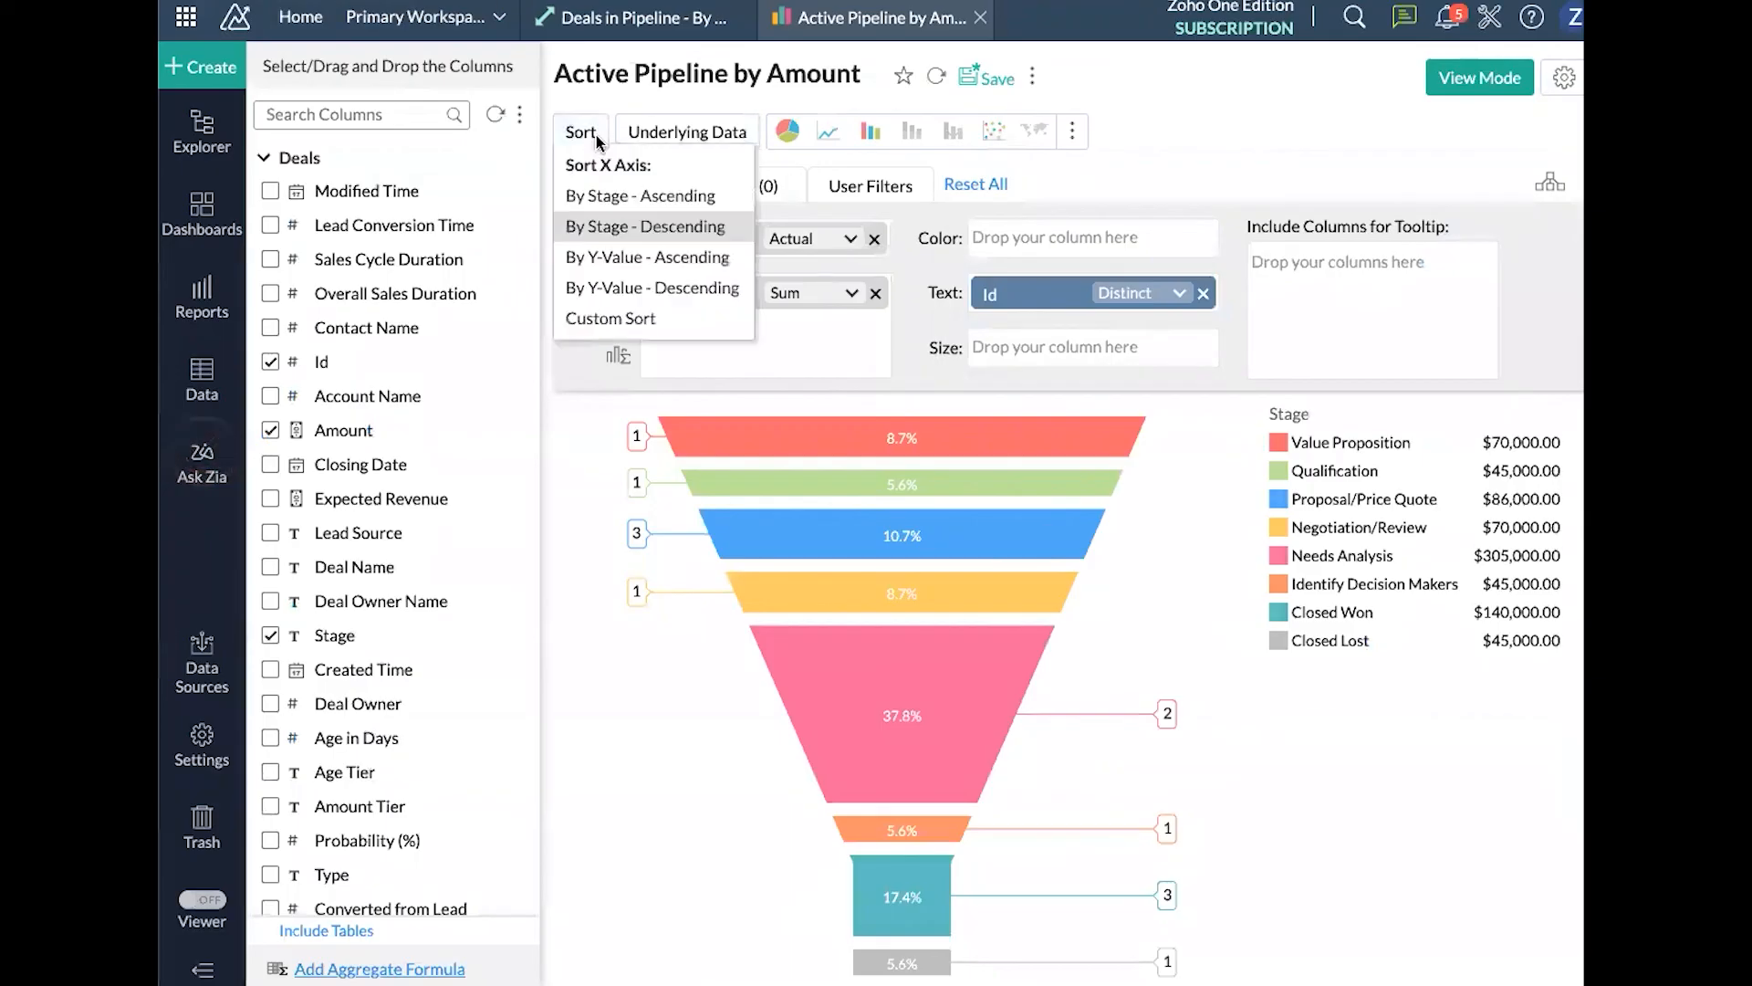
left_click(611, 319)
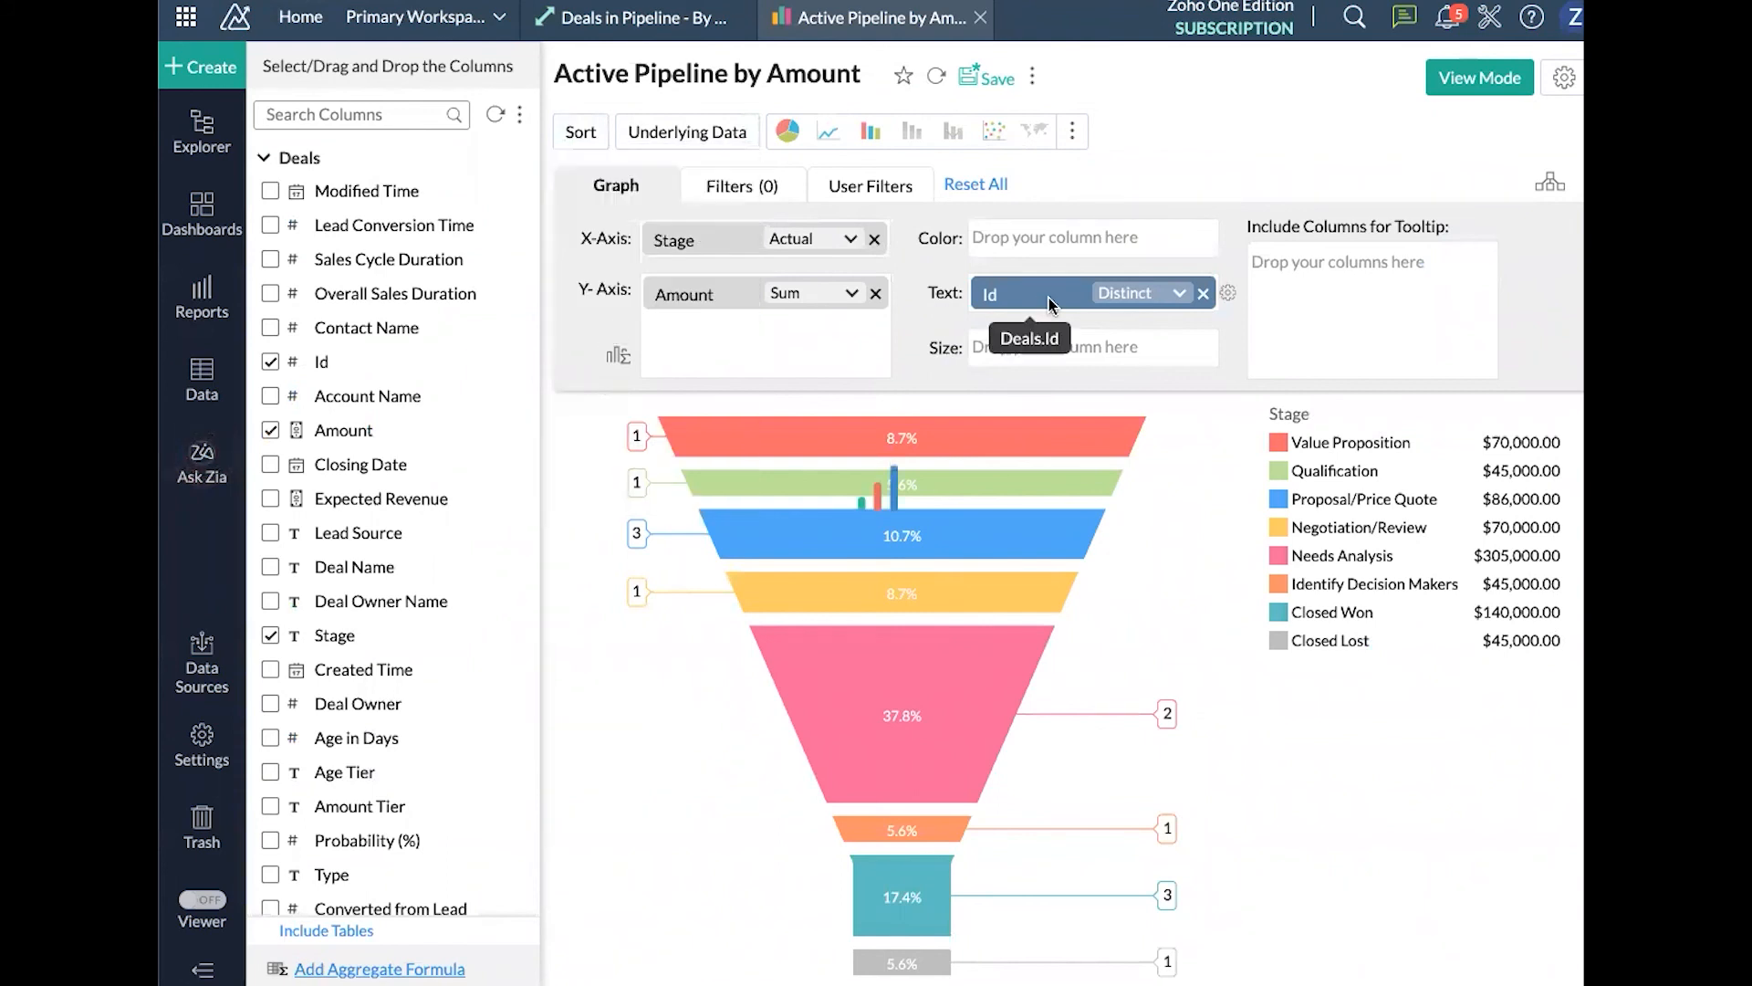
scroll(892, 572, "down", 1)
scroll(891, 511, "up", 1)
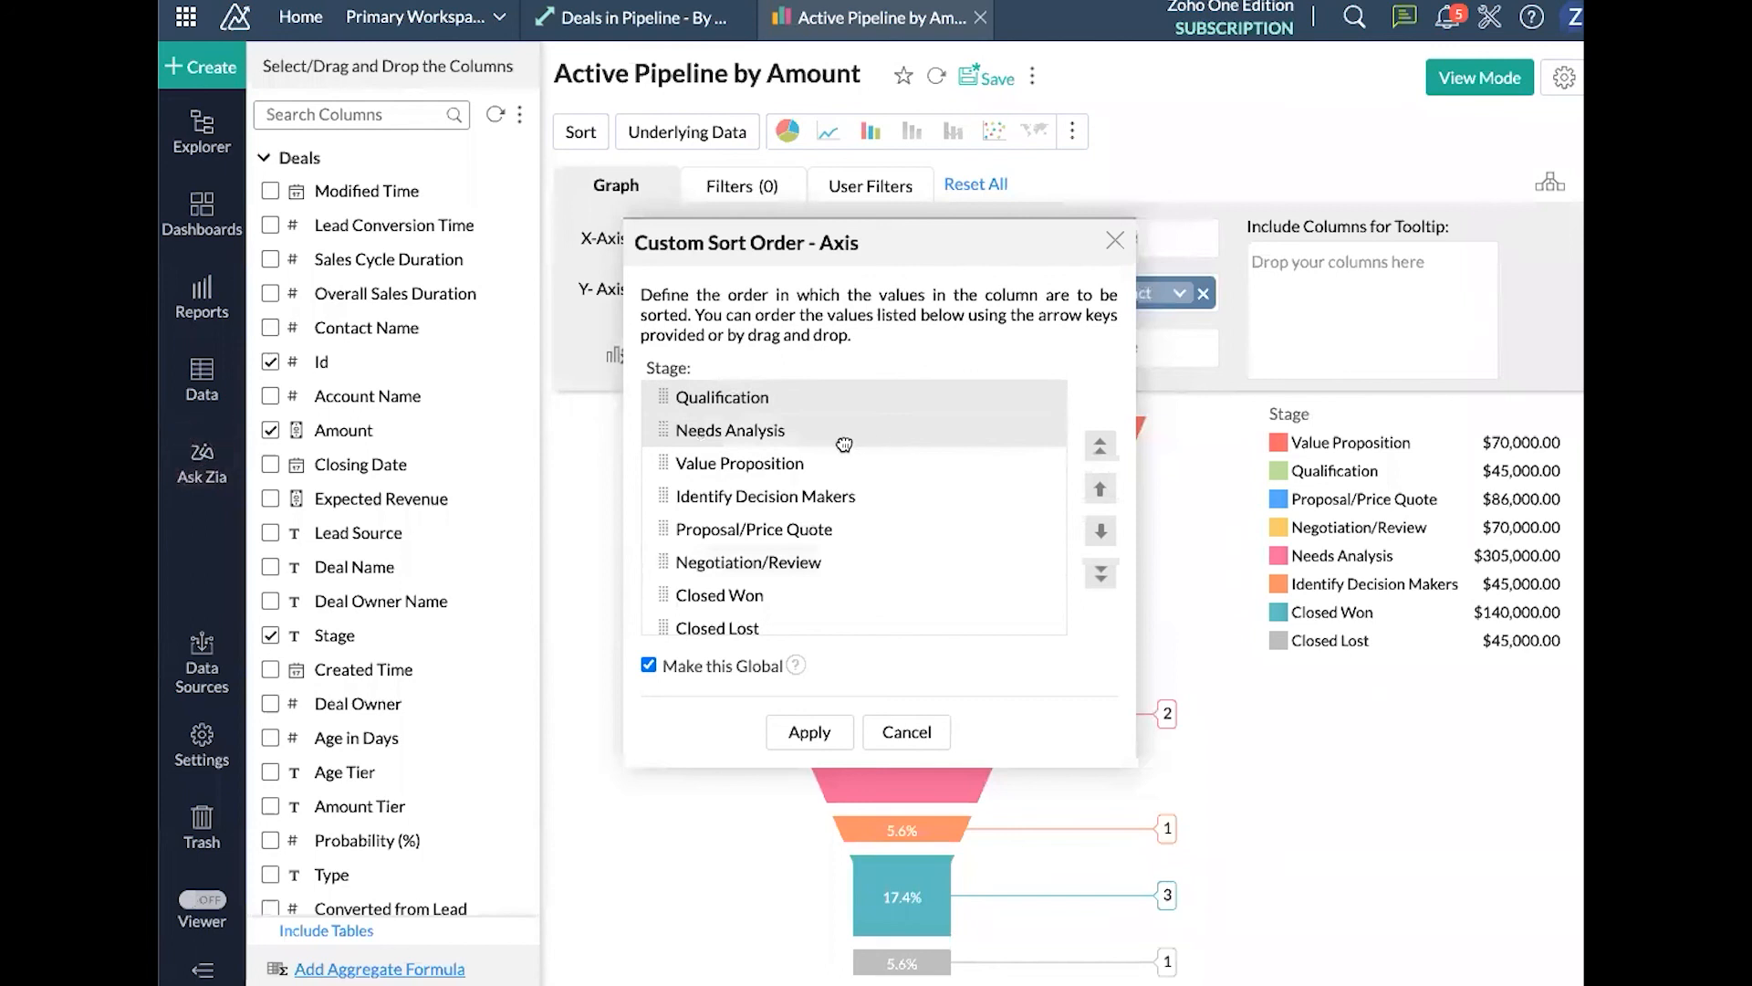
scroll(835, 494, "down", 1)
scroll(839, 494, "down", 1)
scroll(839, 492, "up", 2)
scroll(833, 482, "down", 2)
scroll(820, 555, "up", 2)
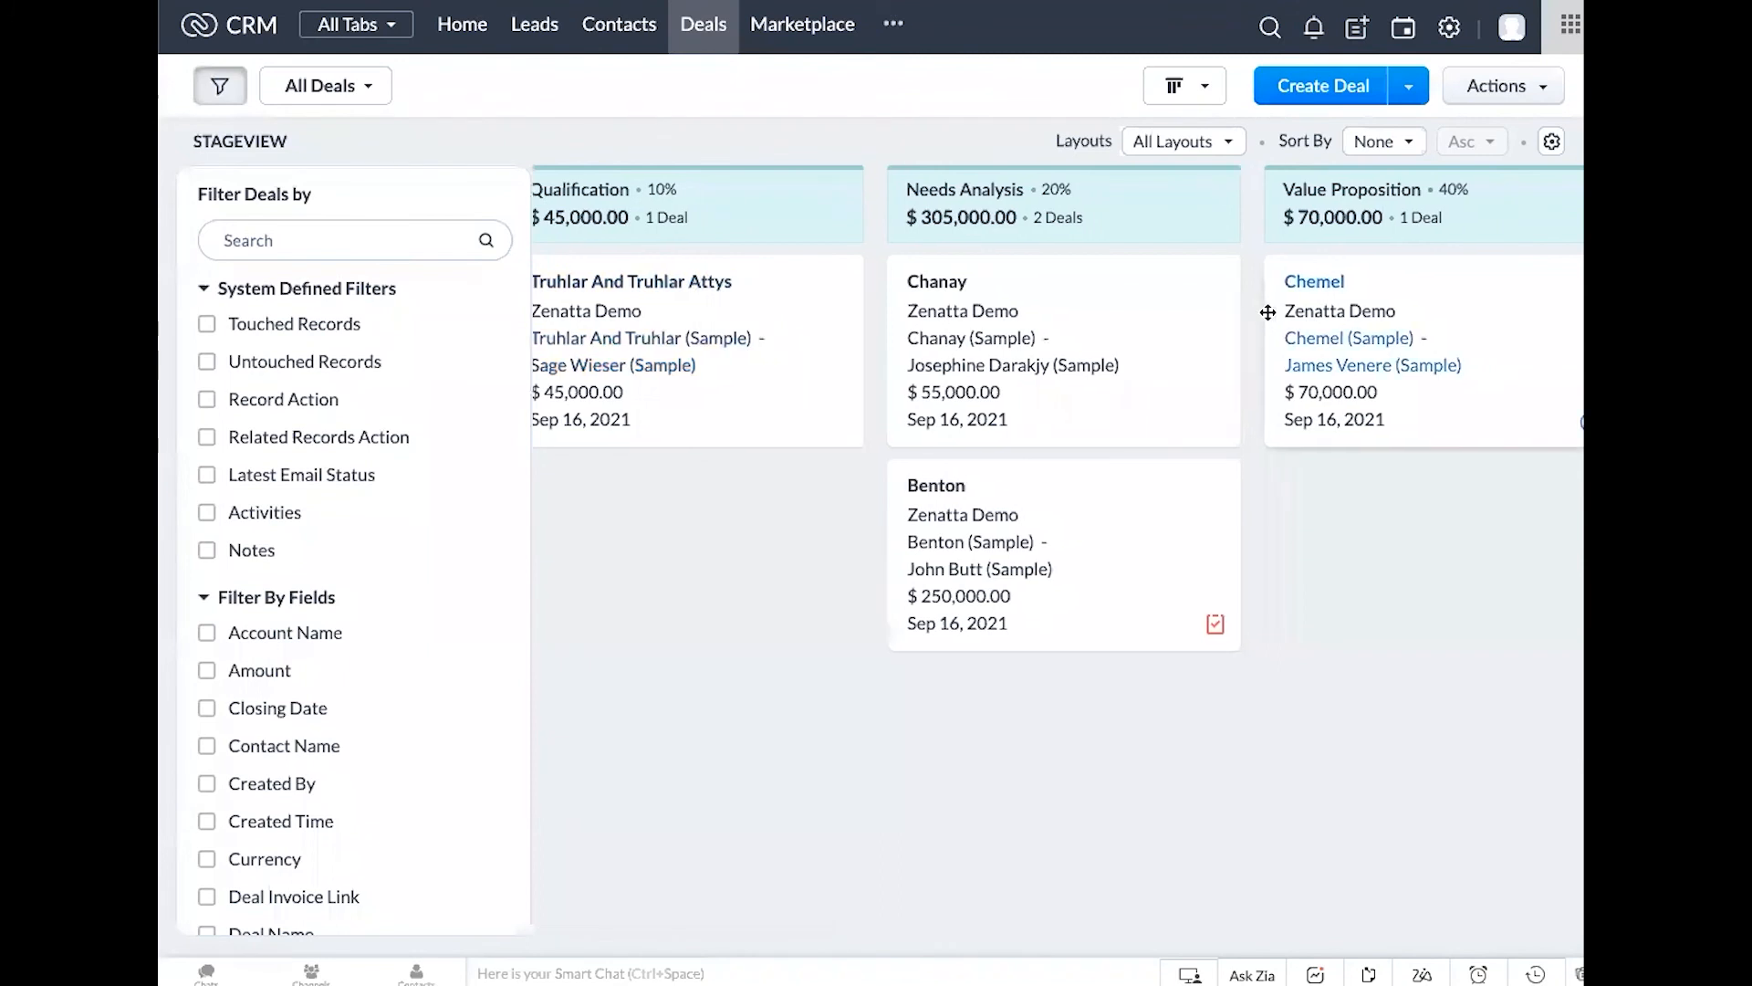
scroll(1122, 383, "right", 10)
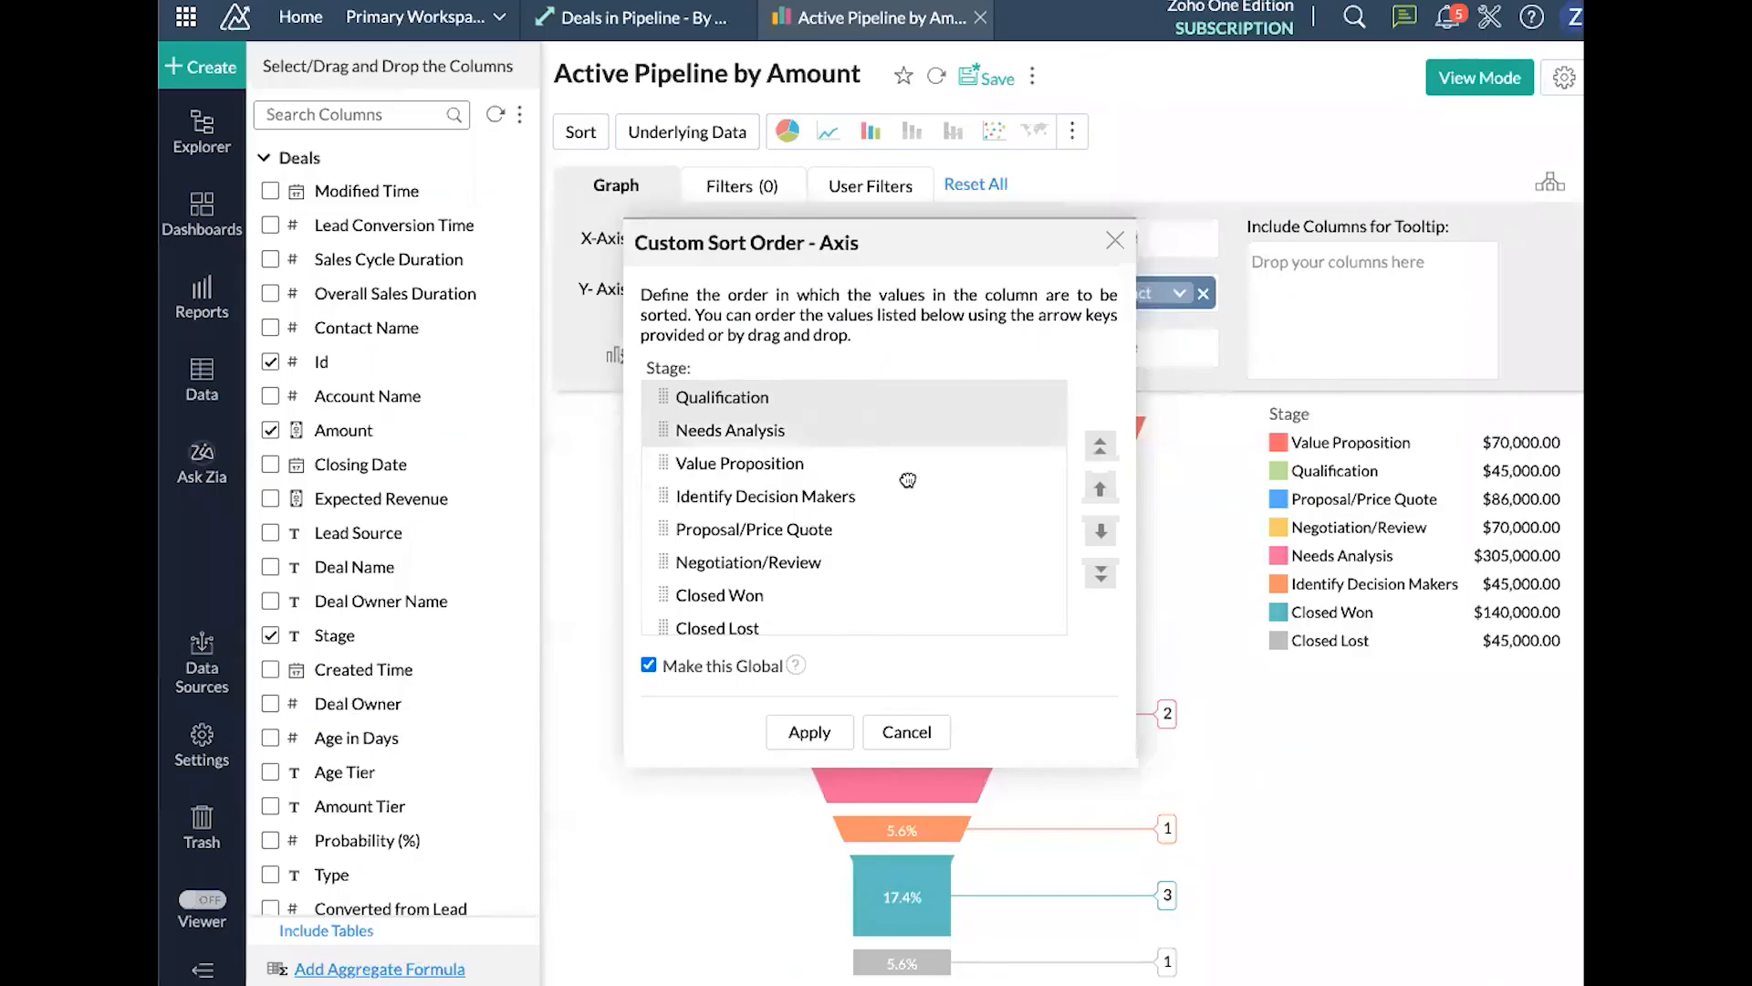
scroll(871, 524, "down", 1)
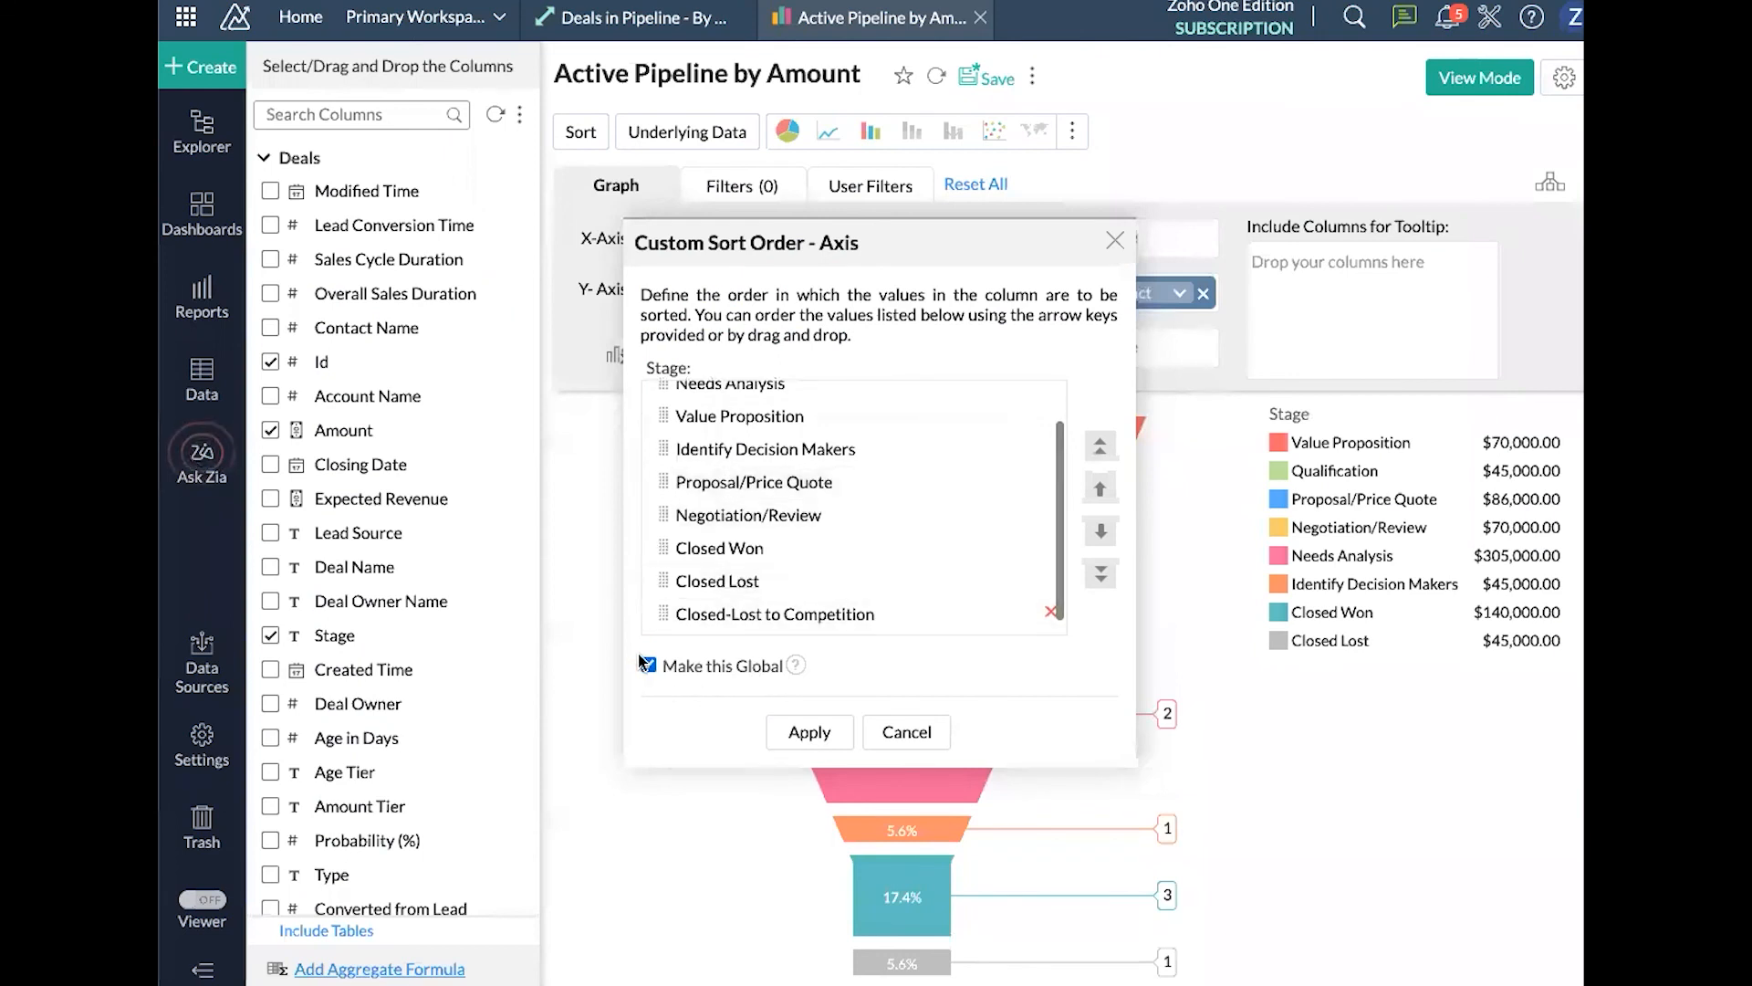
mouse_move(796, 666)
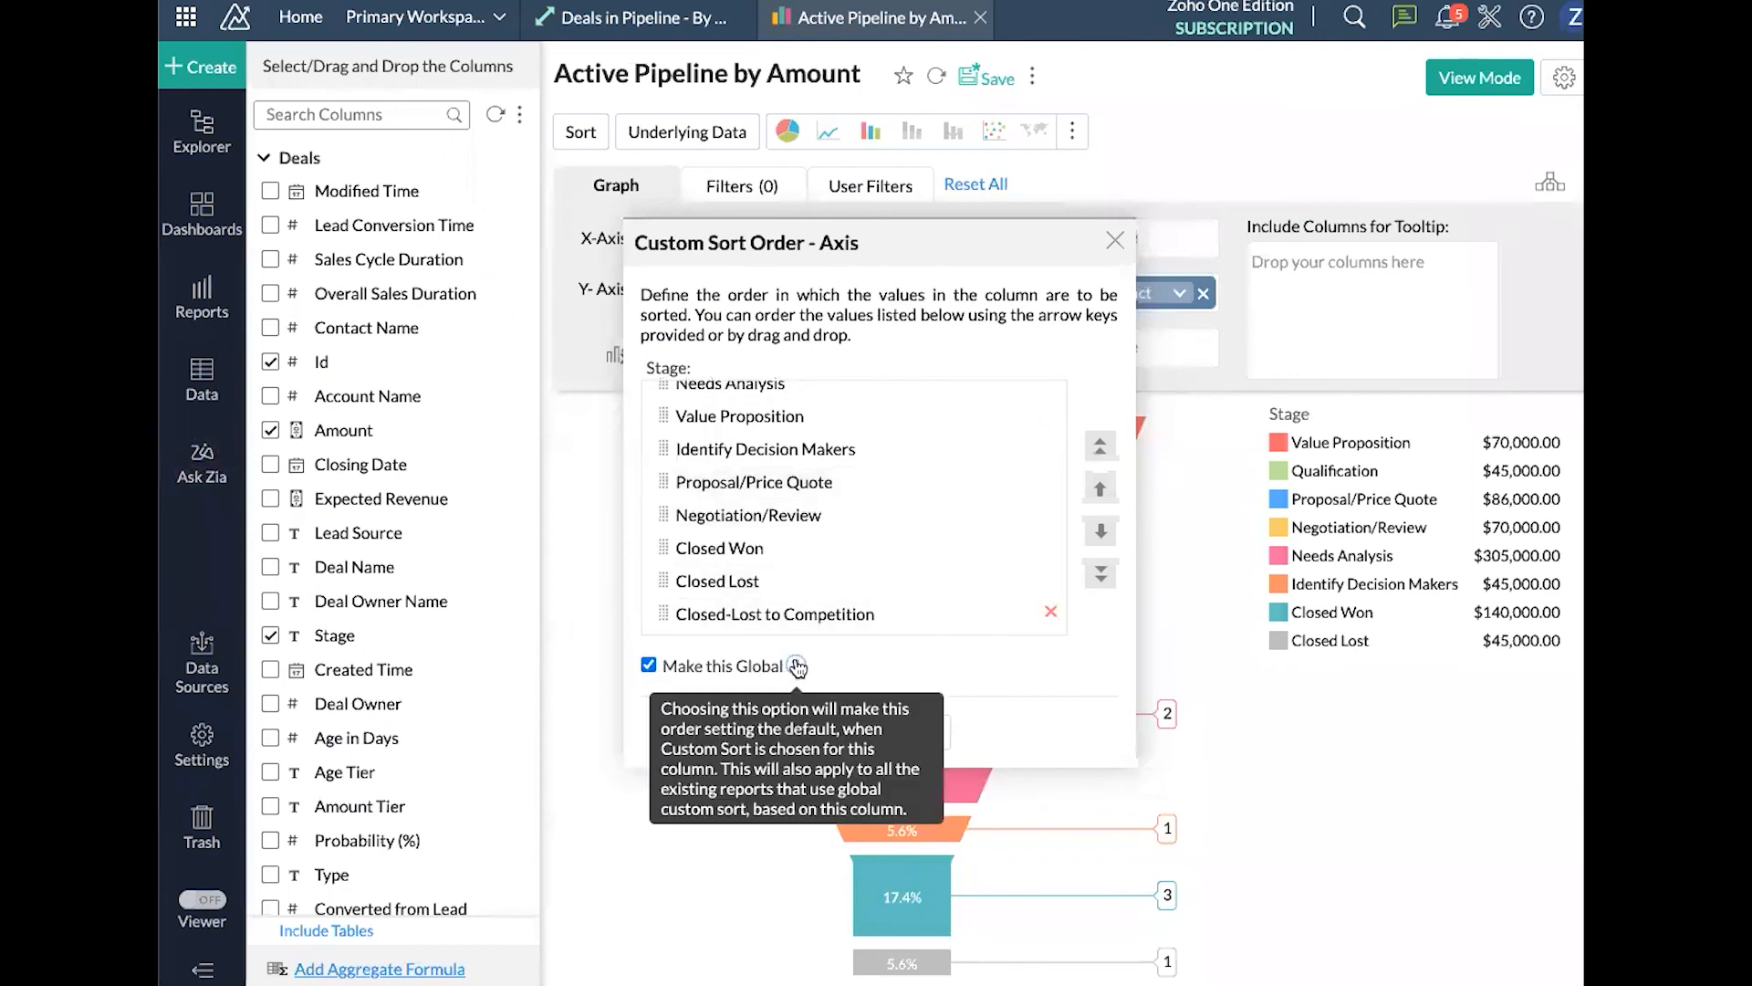
left_click(810, 727)
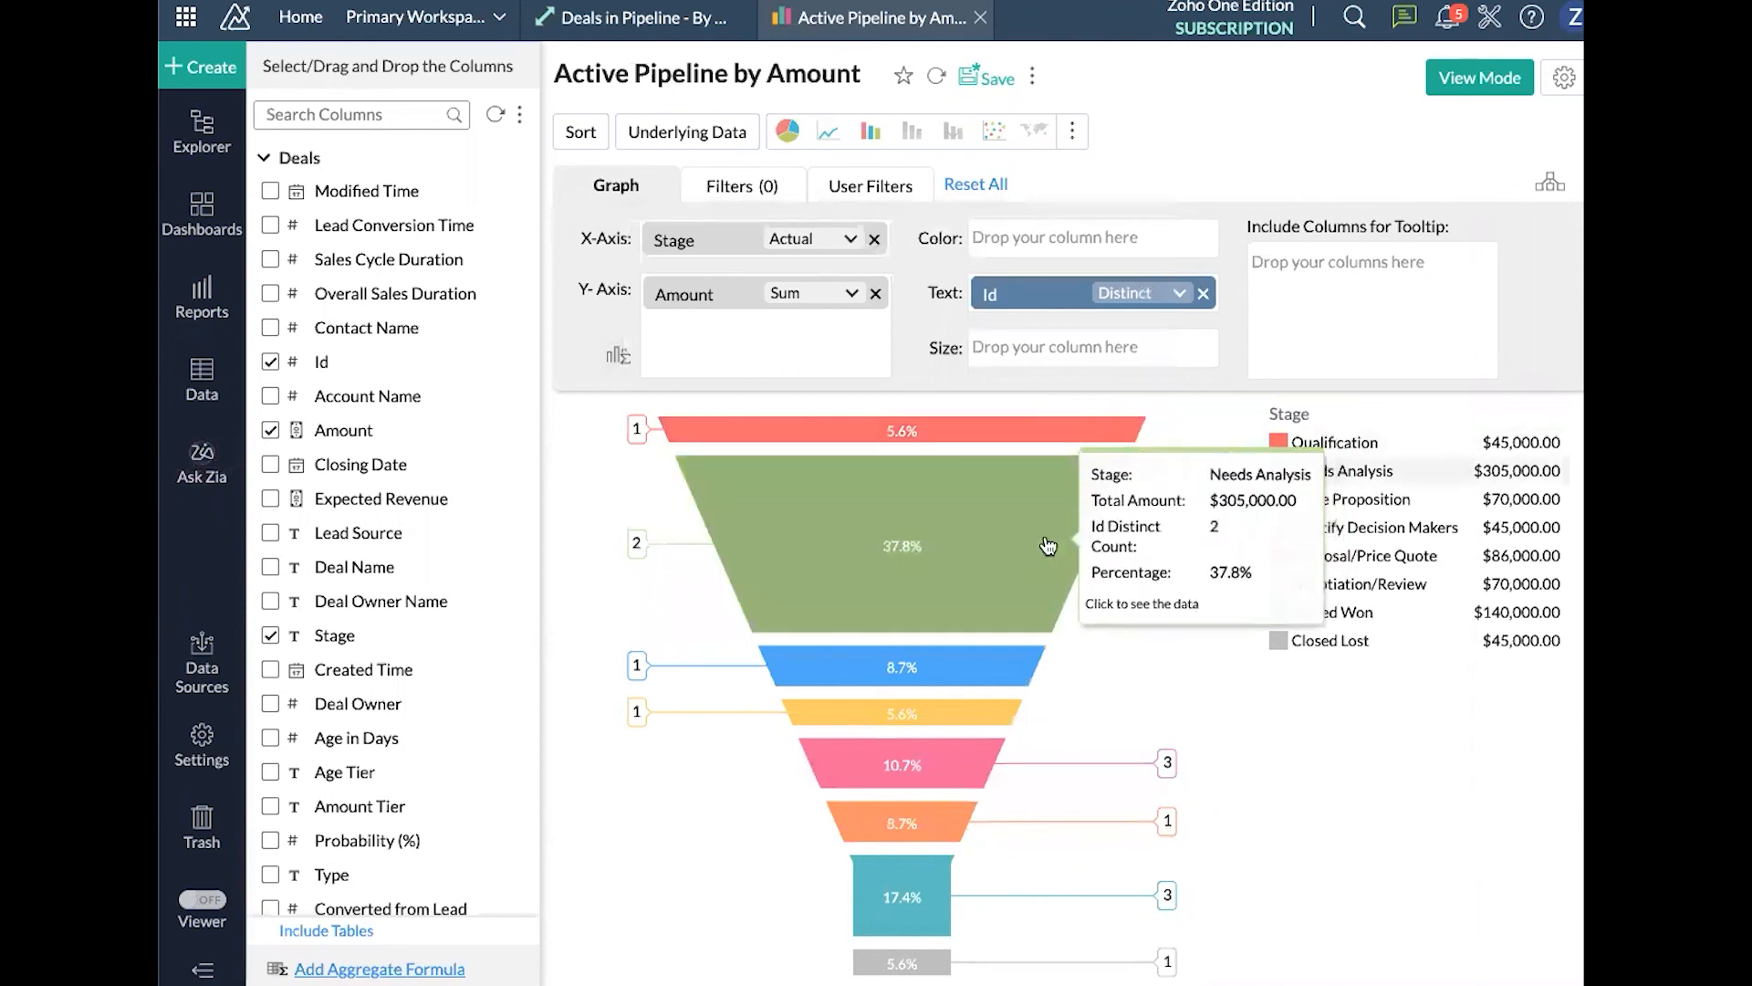
Add a Stage filter to the funnel that excludes Closed Lost and Closed Won, and save the report
mouse_move(1010, 449)
mouse_move(998, 501)
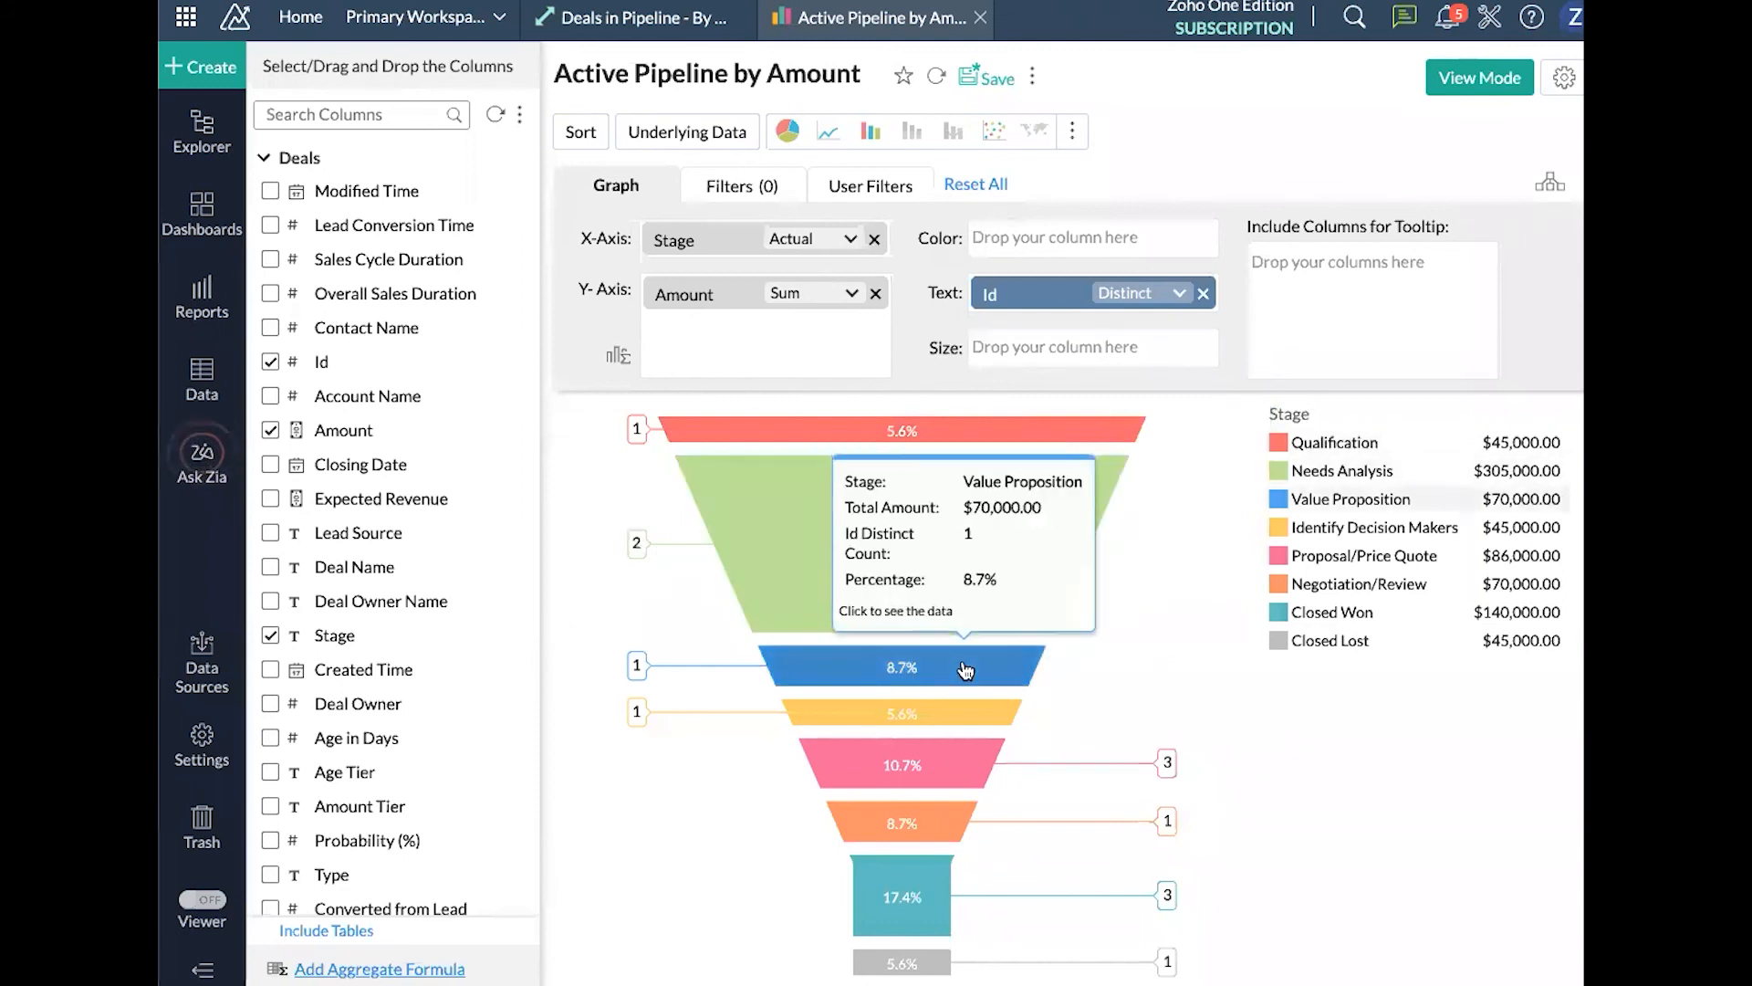
left_click(742, 186)
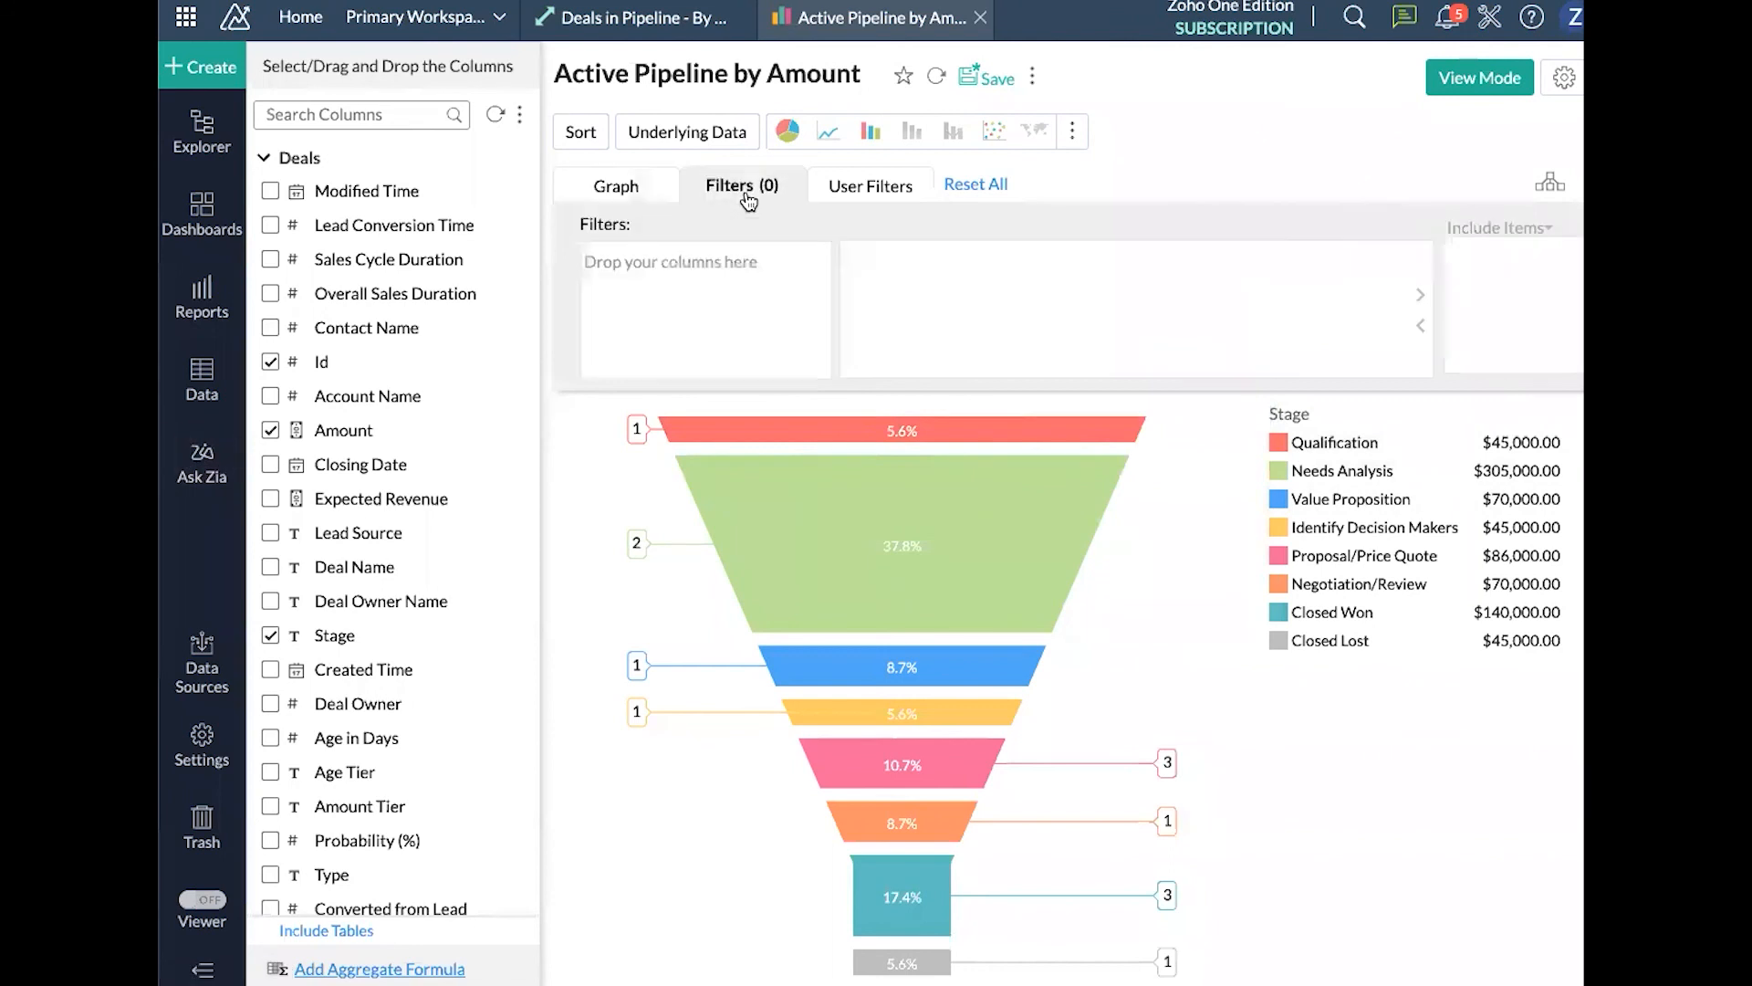
scroll(480, 237, "down", 4)
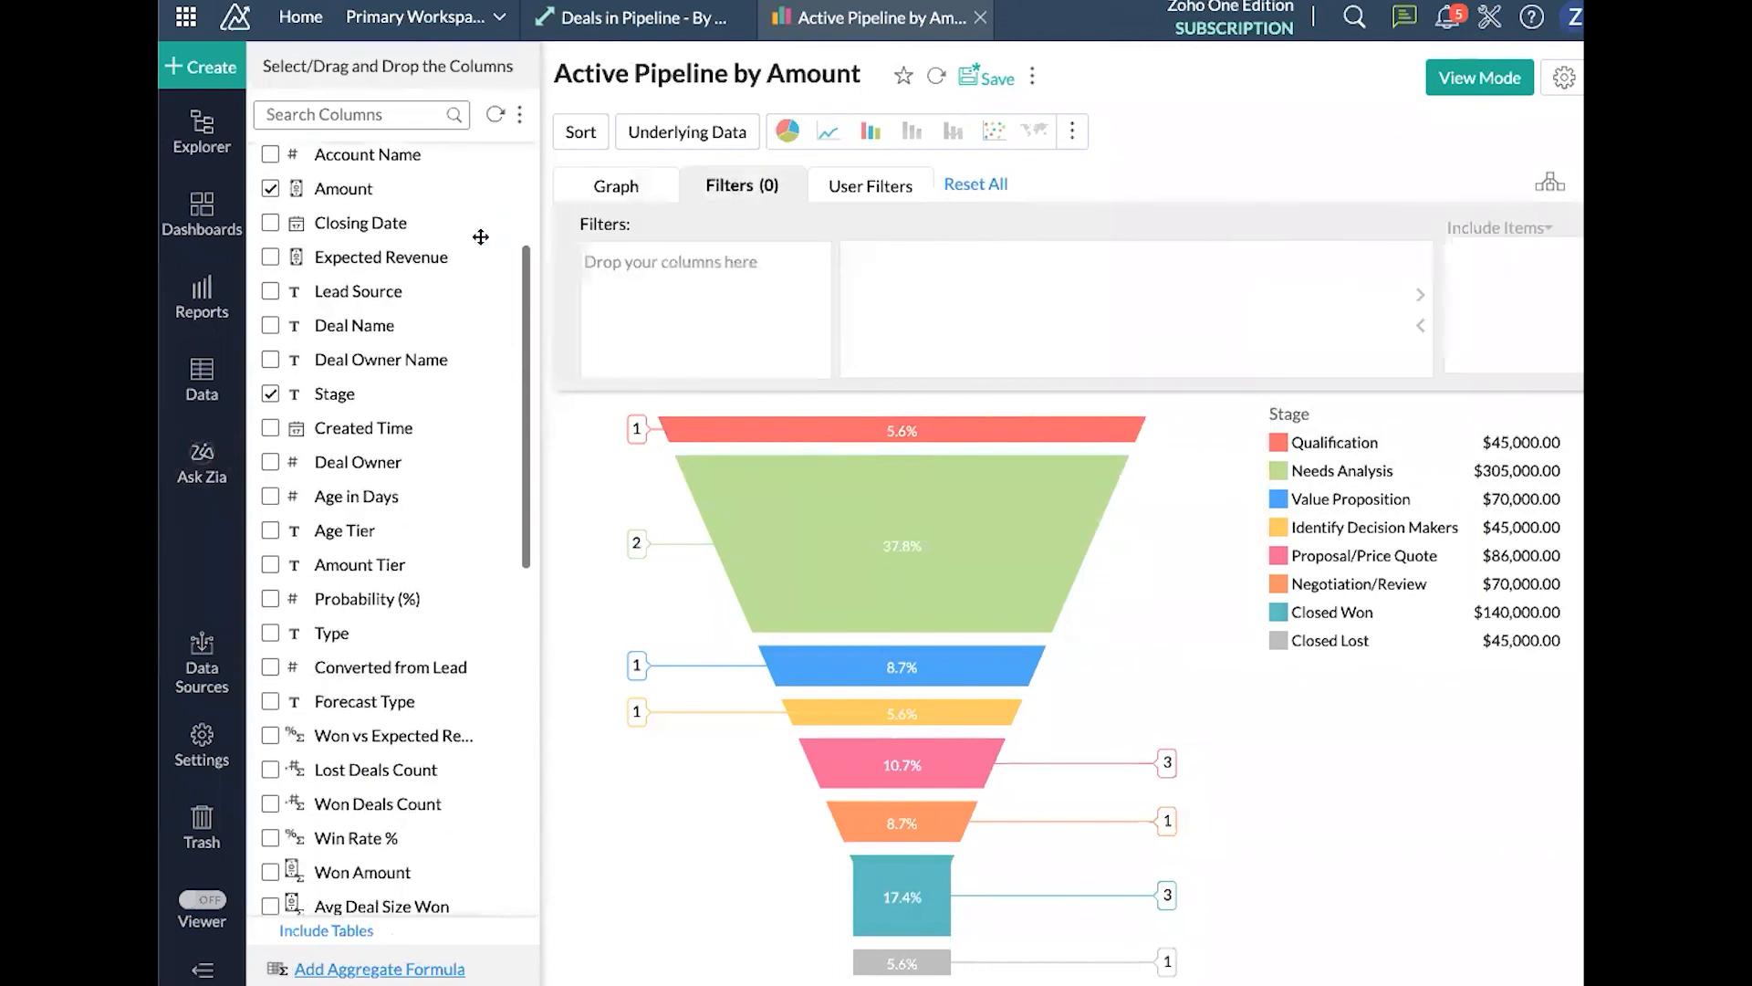
left_click_drag(327, 289, 741, 284)
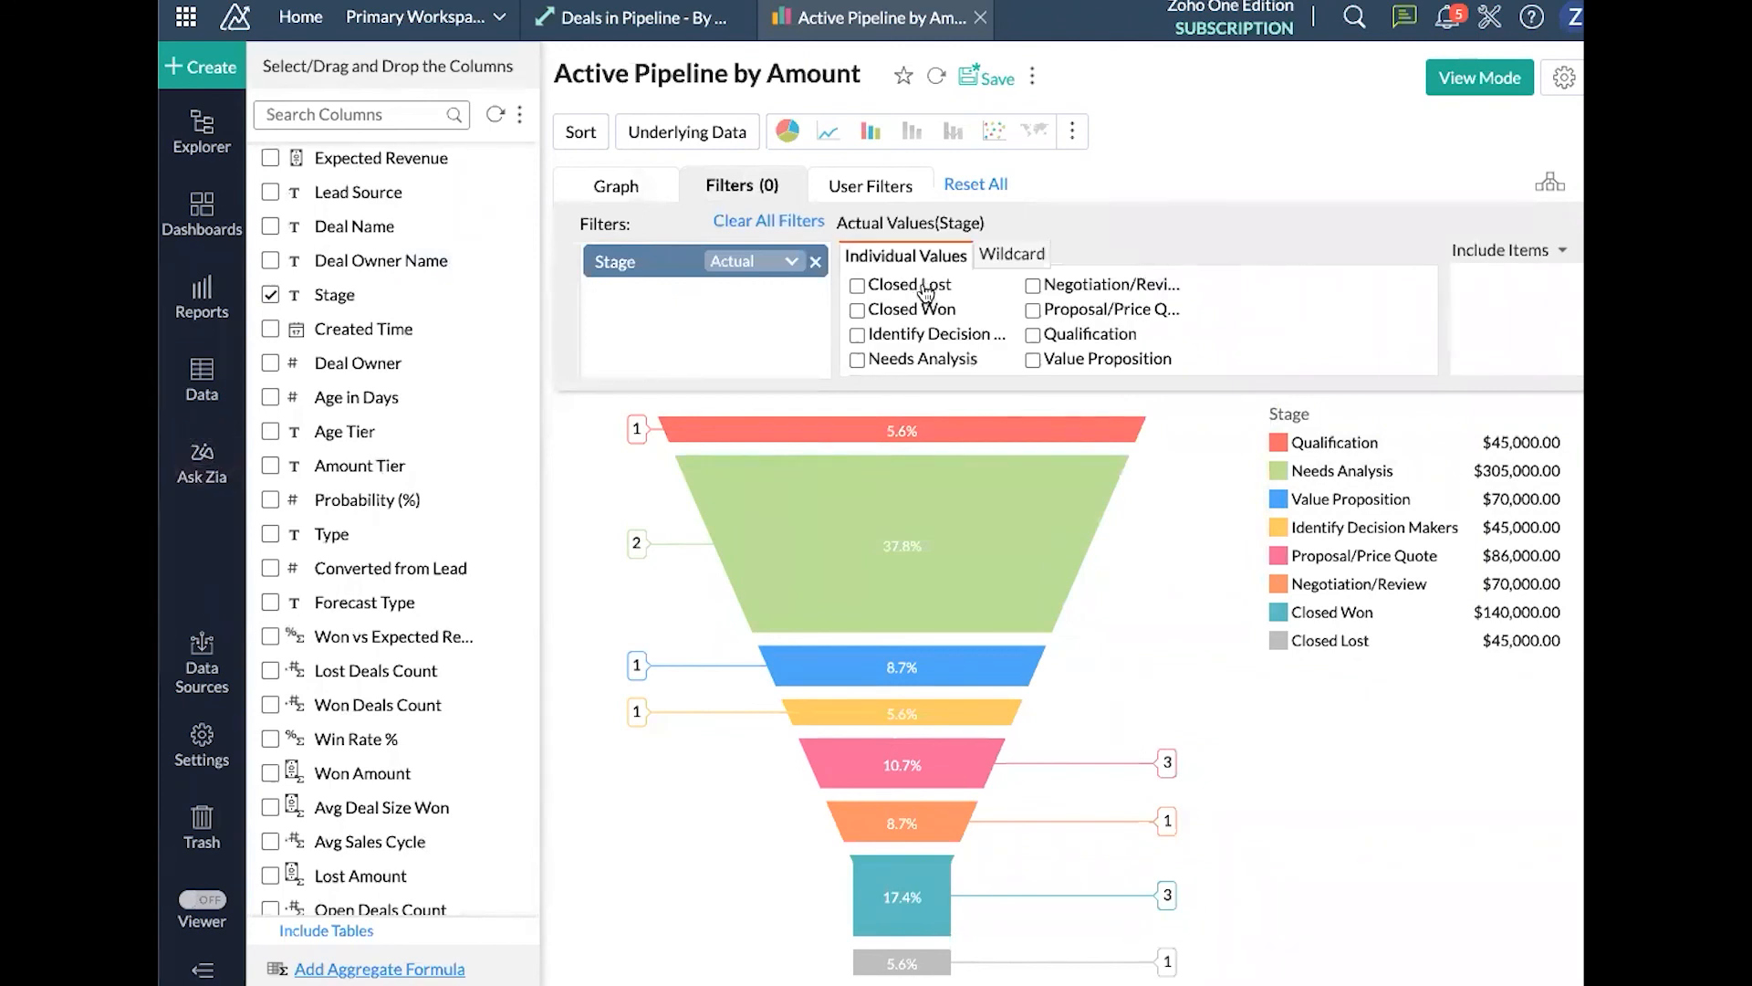
left_click(923, 288)
left_click(913, 310)
left_click(1505, 249)
left_click(1533, 292)
left_click(977, 391)
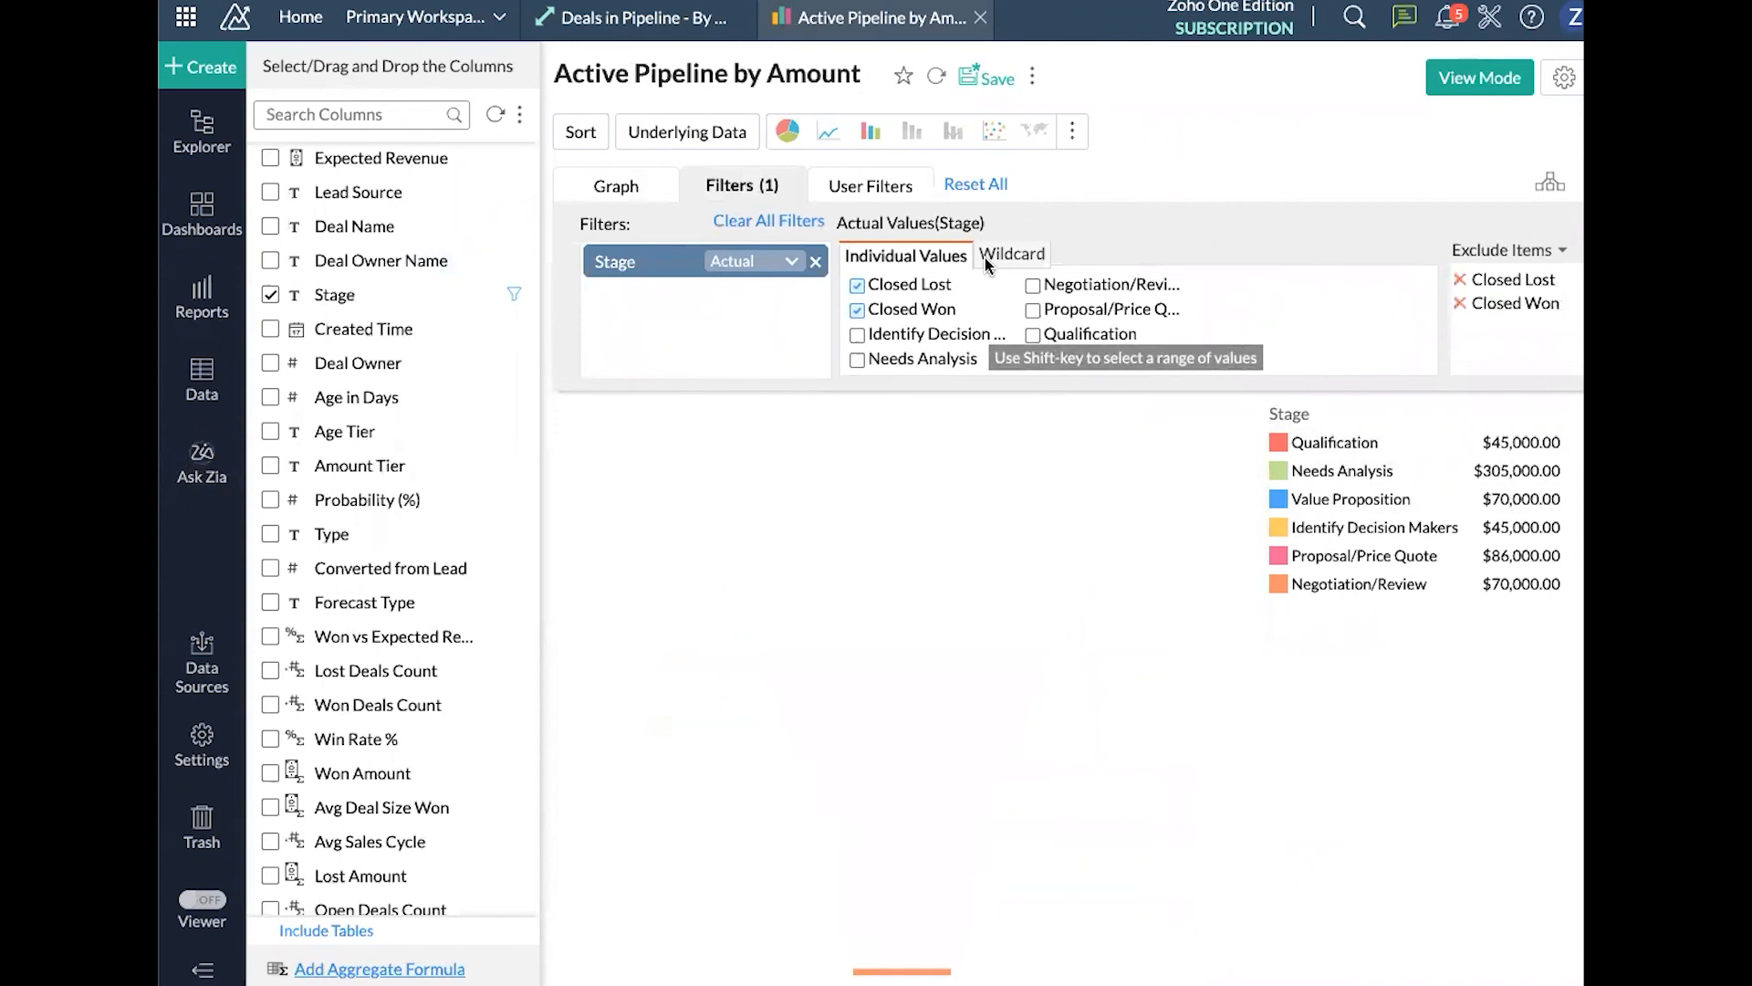
left_click(987, 87)
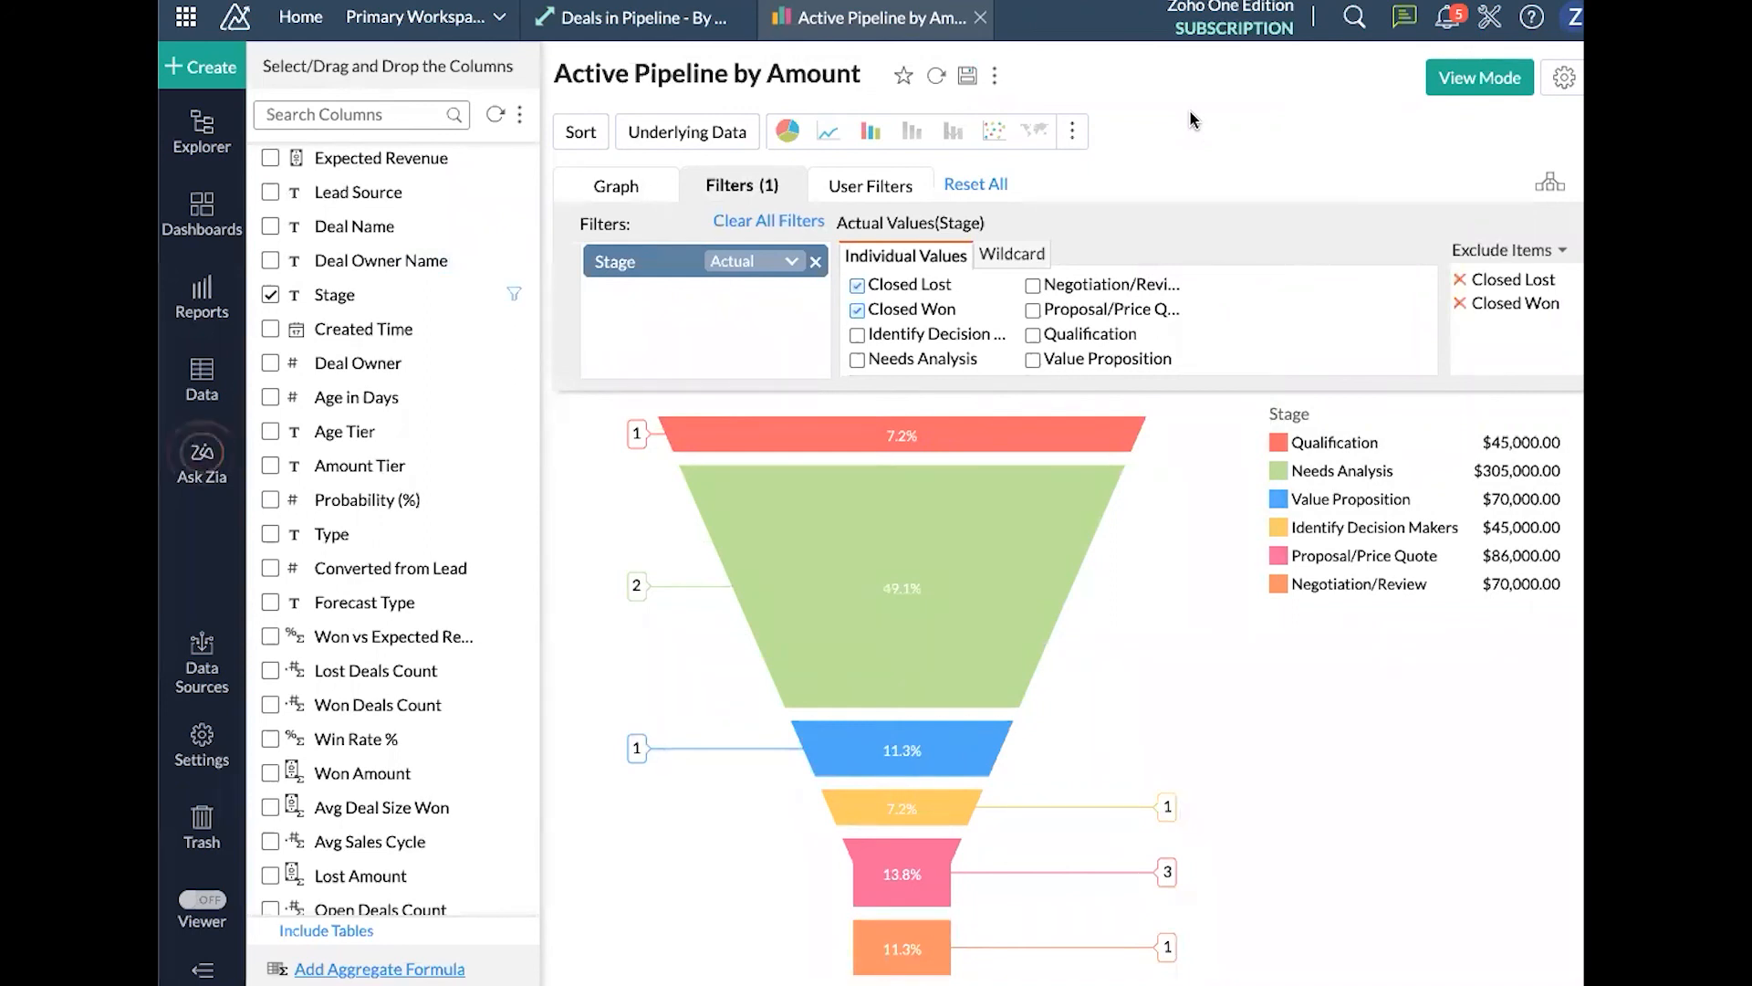
Review the tables available in the column list, and look over the Deals in Pipeline - By Closing Month pivot and the Active Pipeline by Amount funnel
scroll(429, 477, "up", 5)
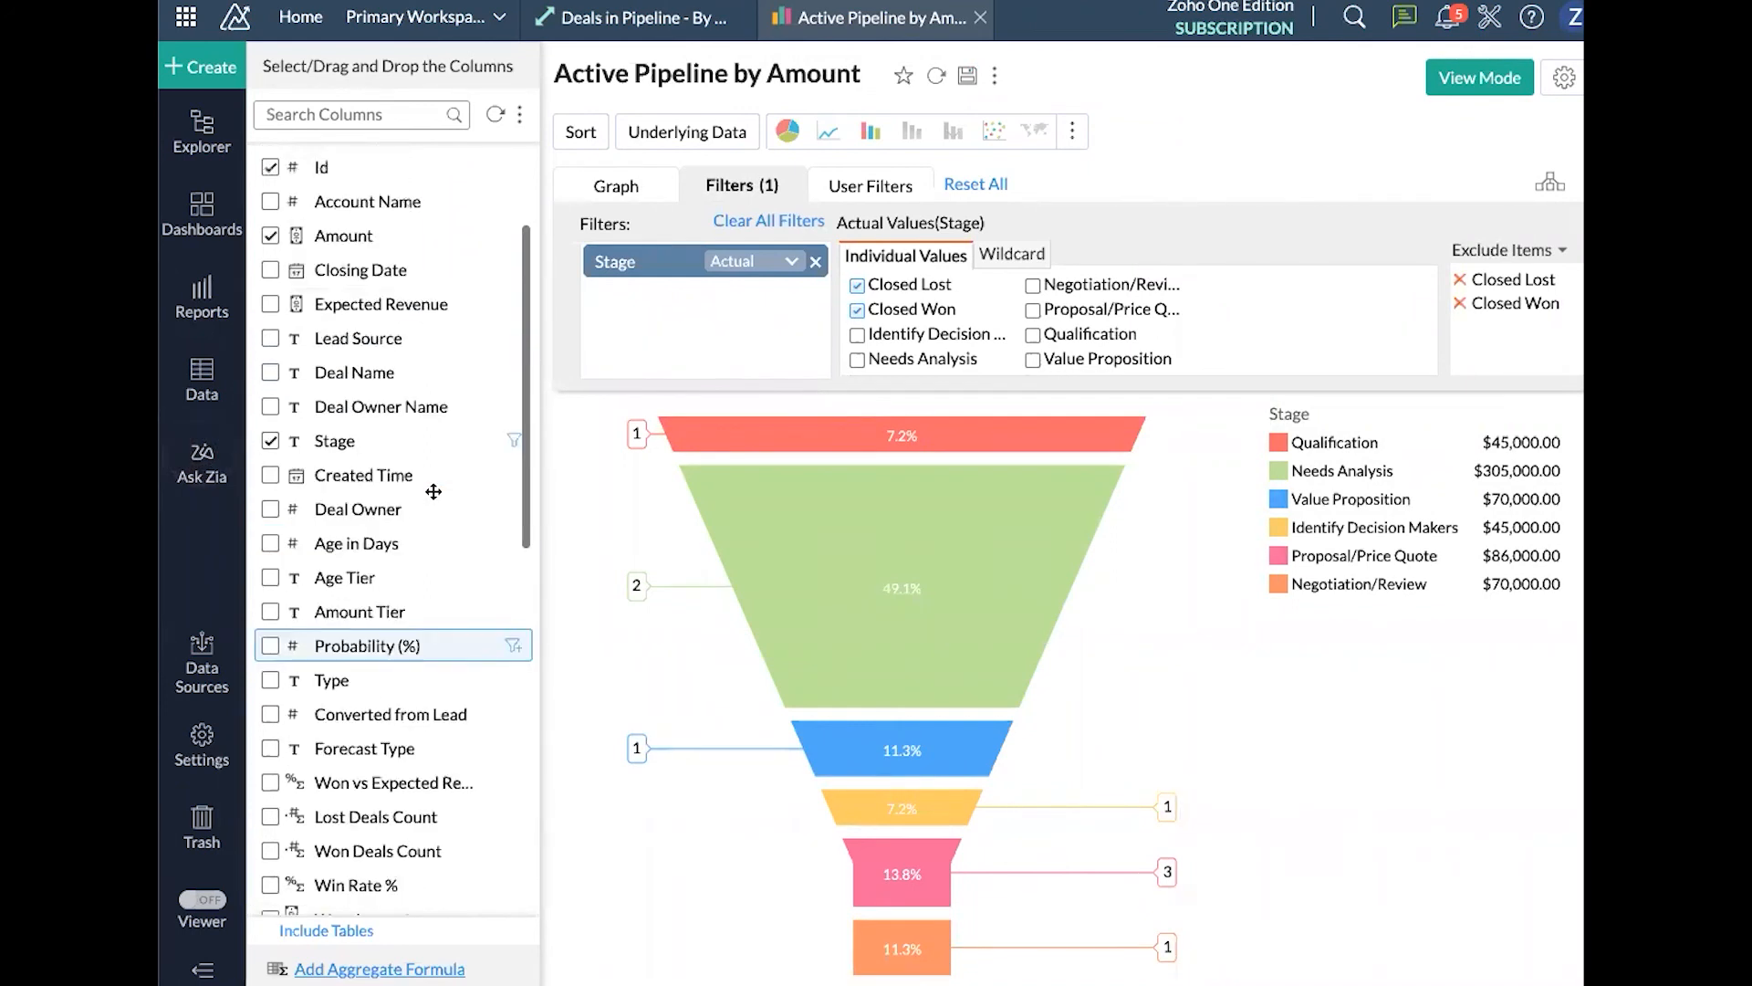
left_click(294, 158)
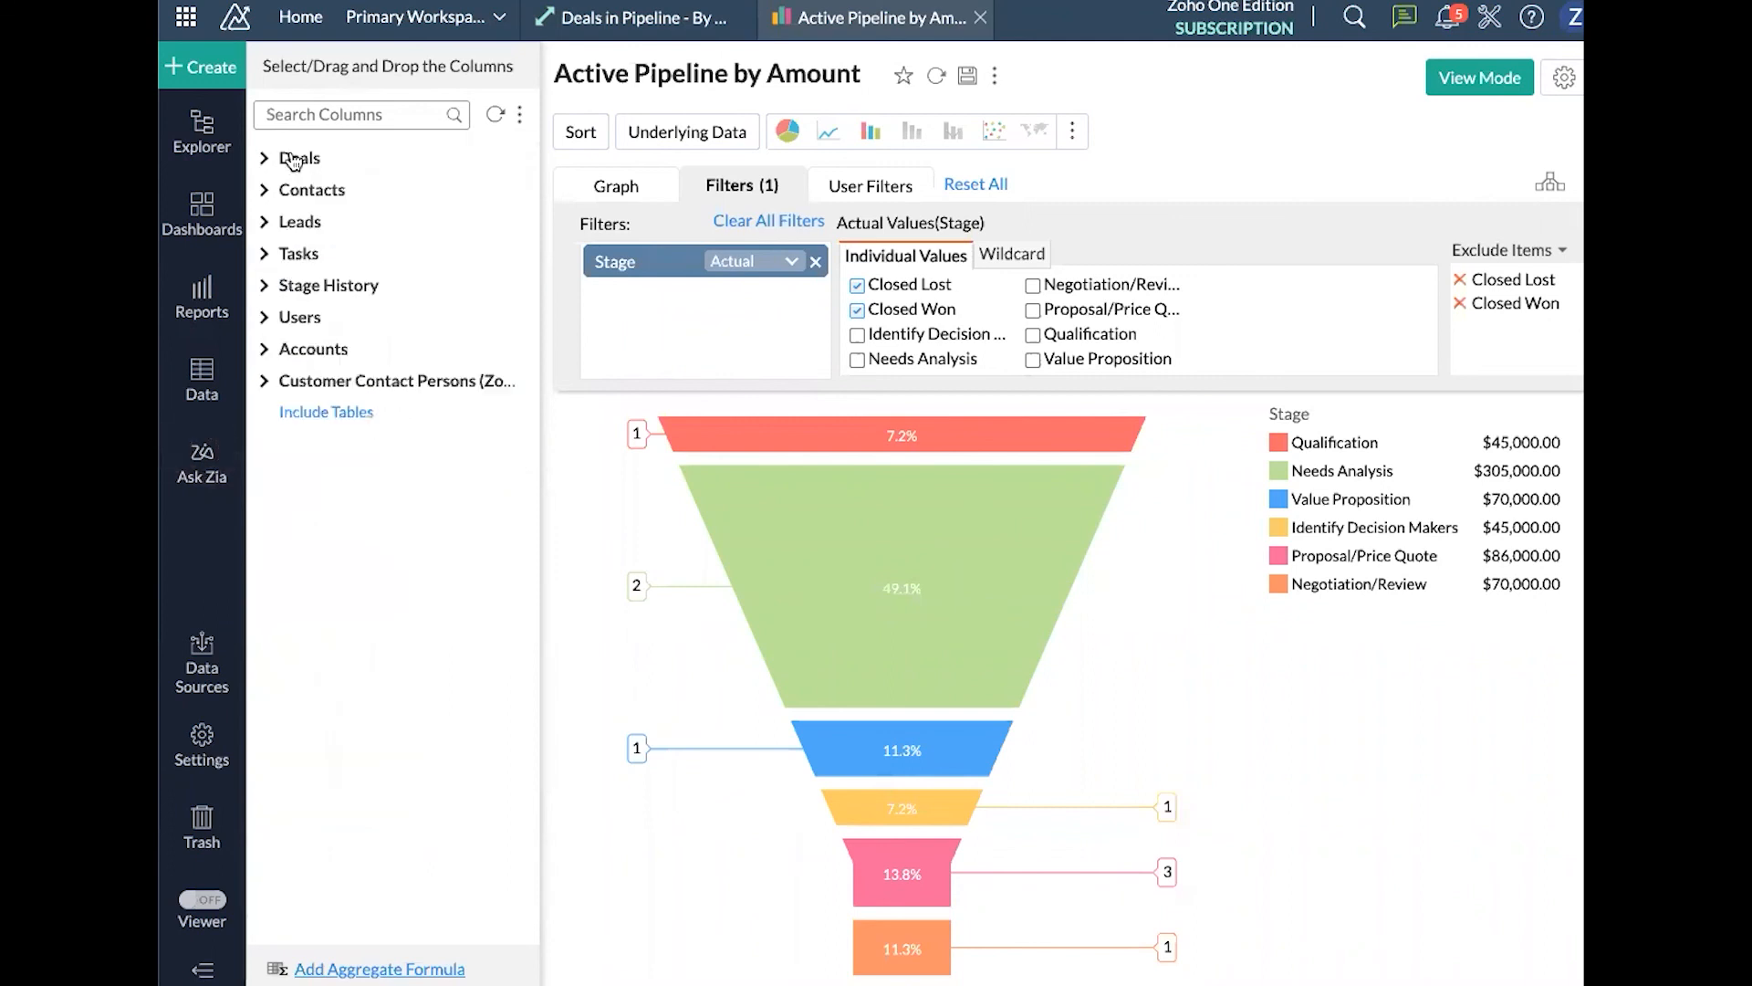
left_click(618, 23)
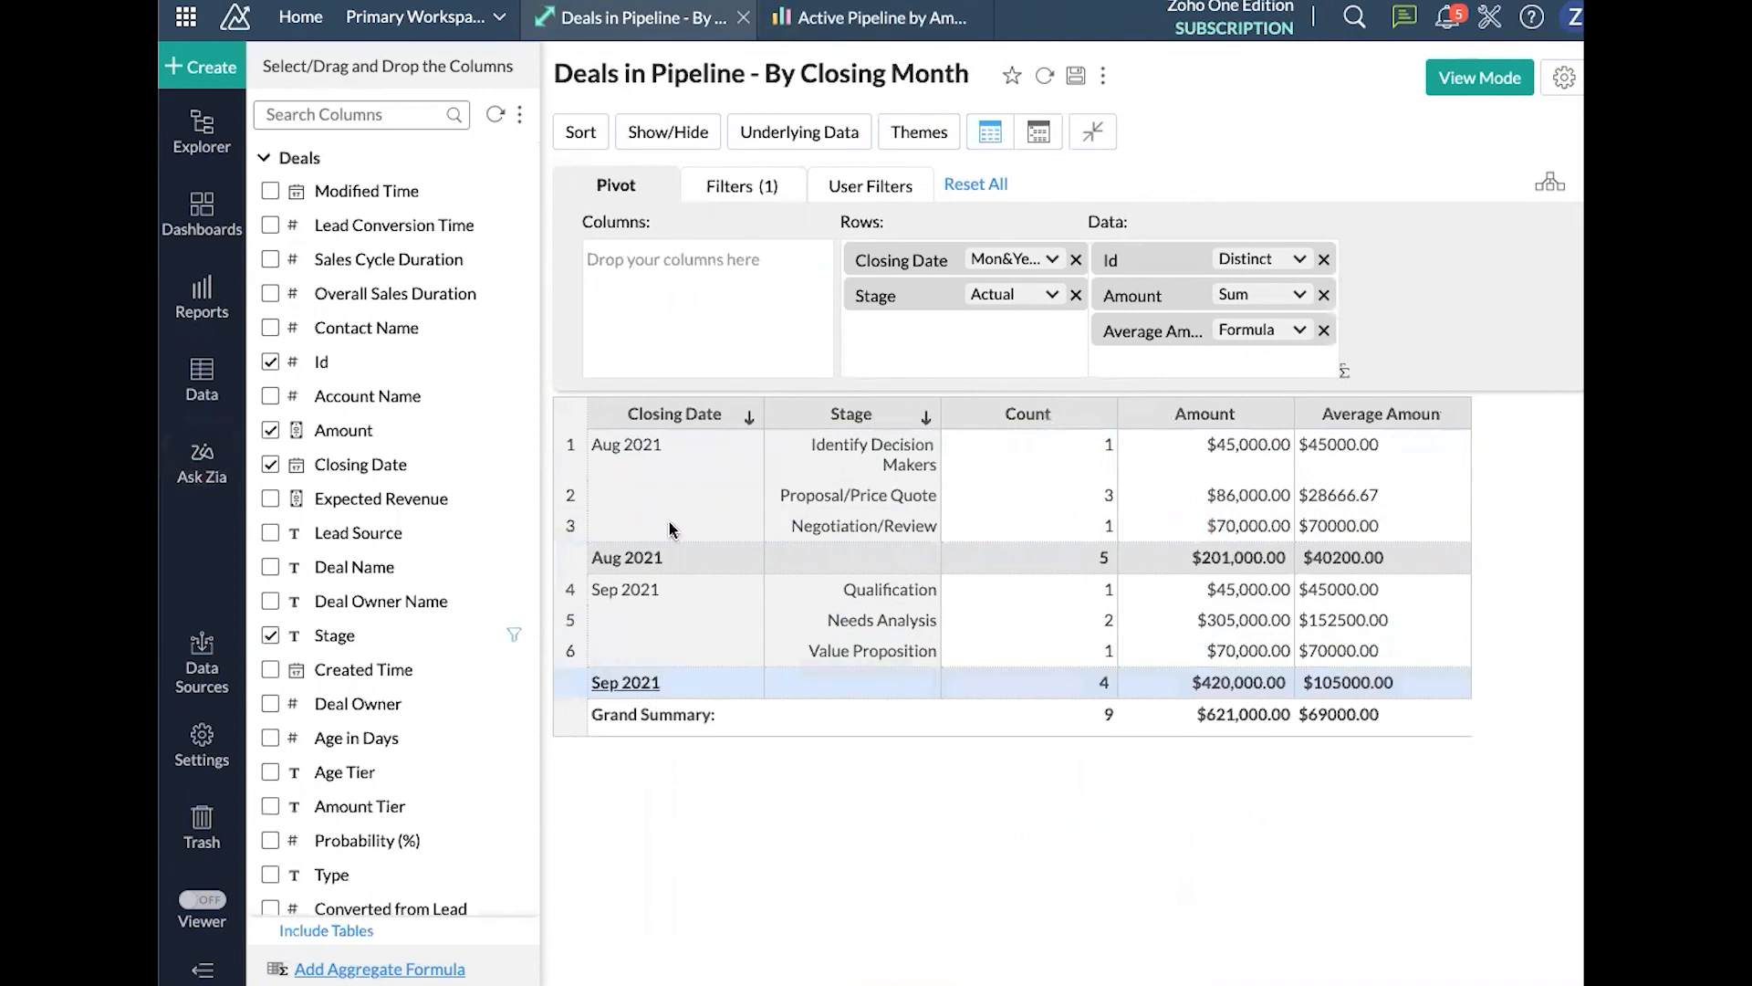
left_click(859, 22)
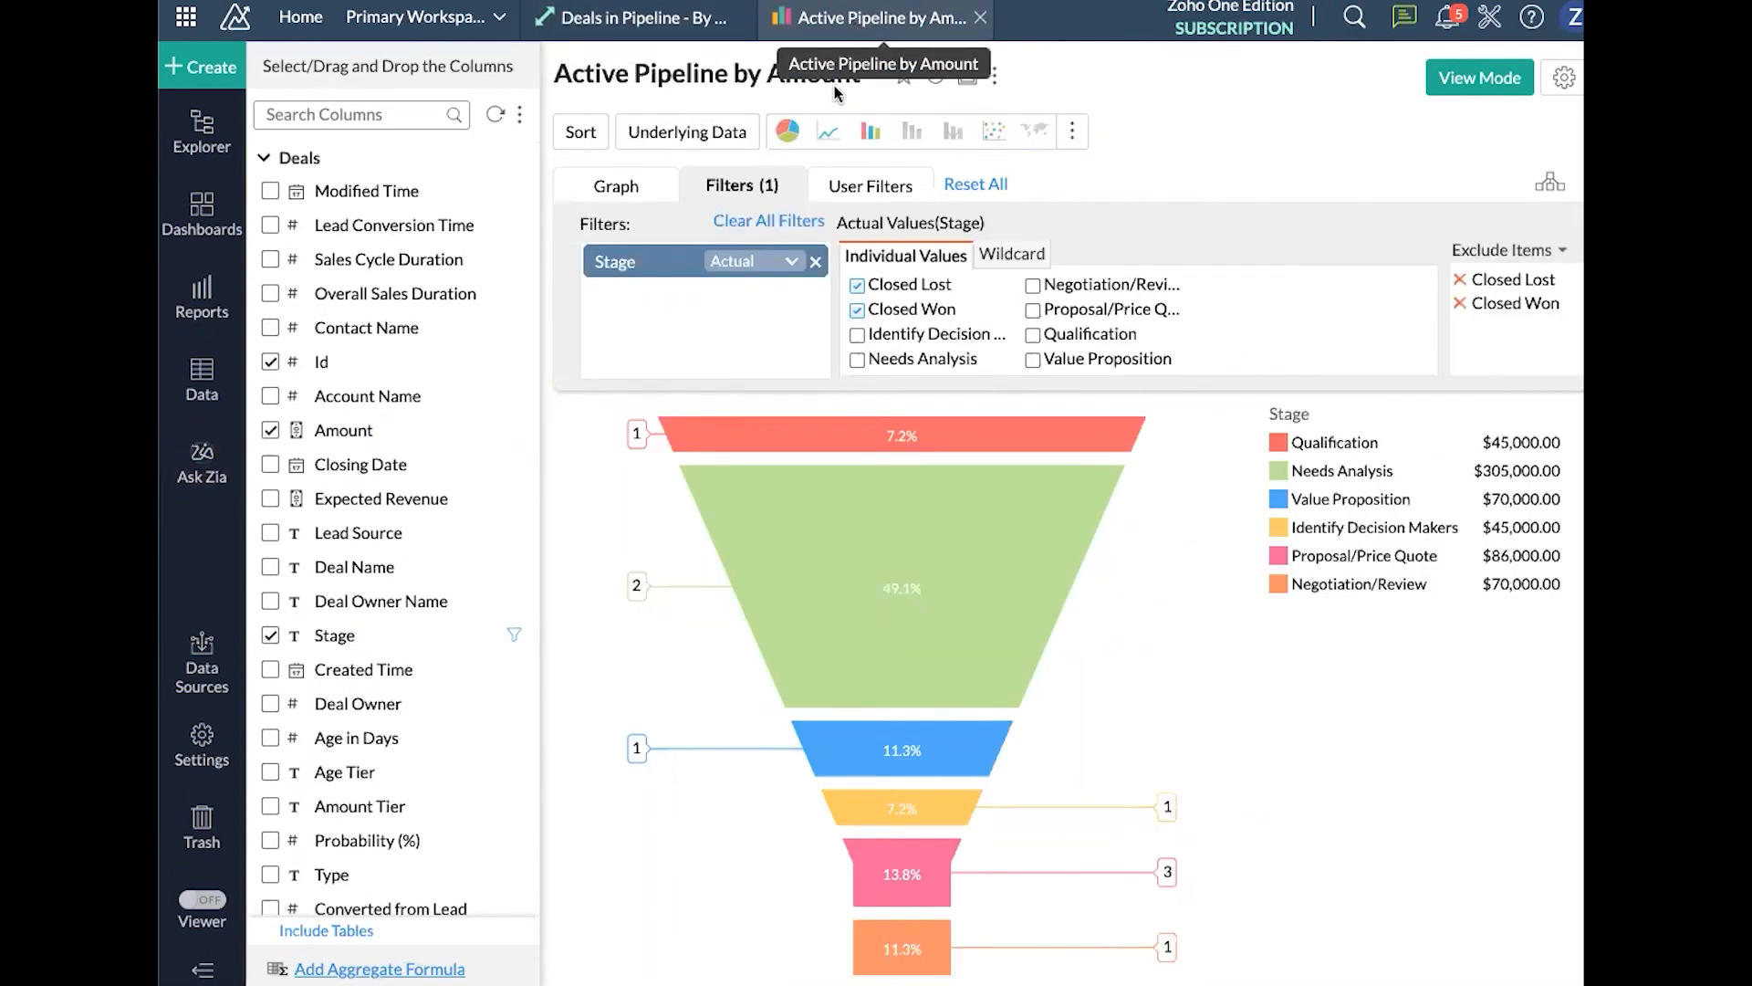
mouse_move(963, 677)
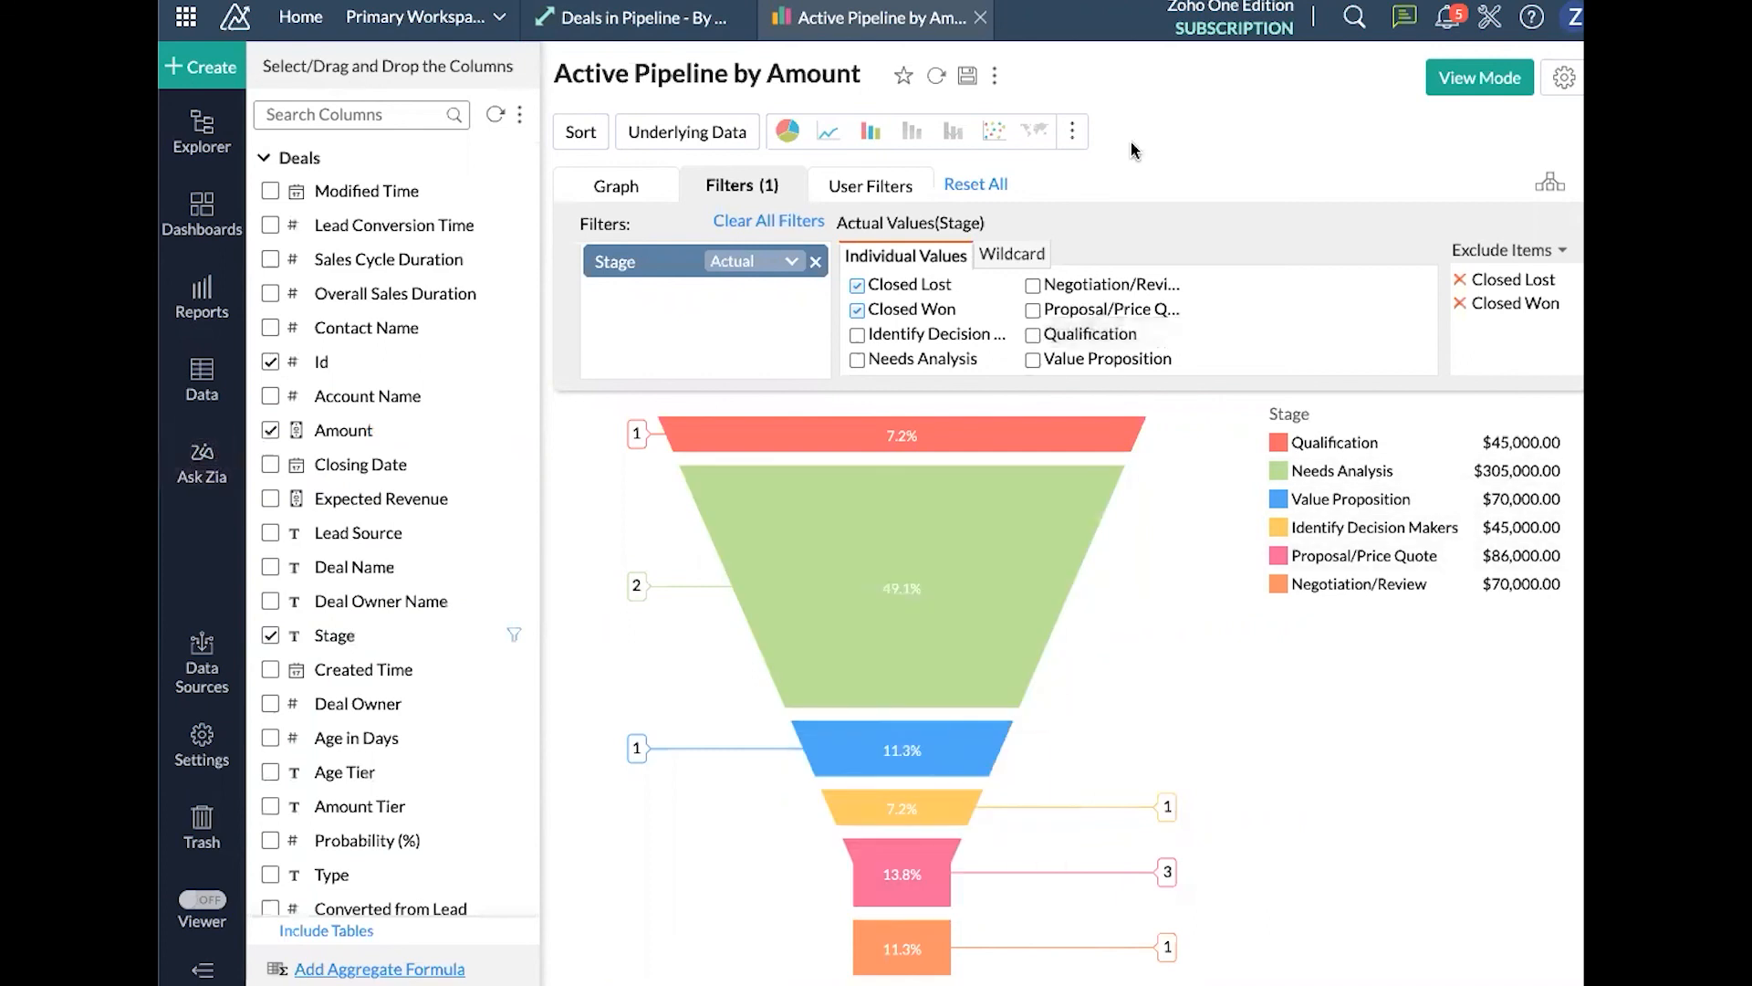